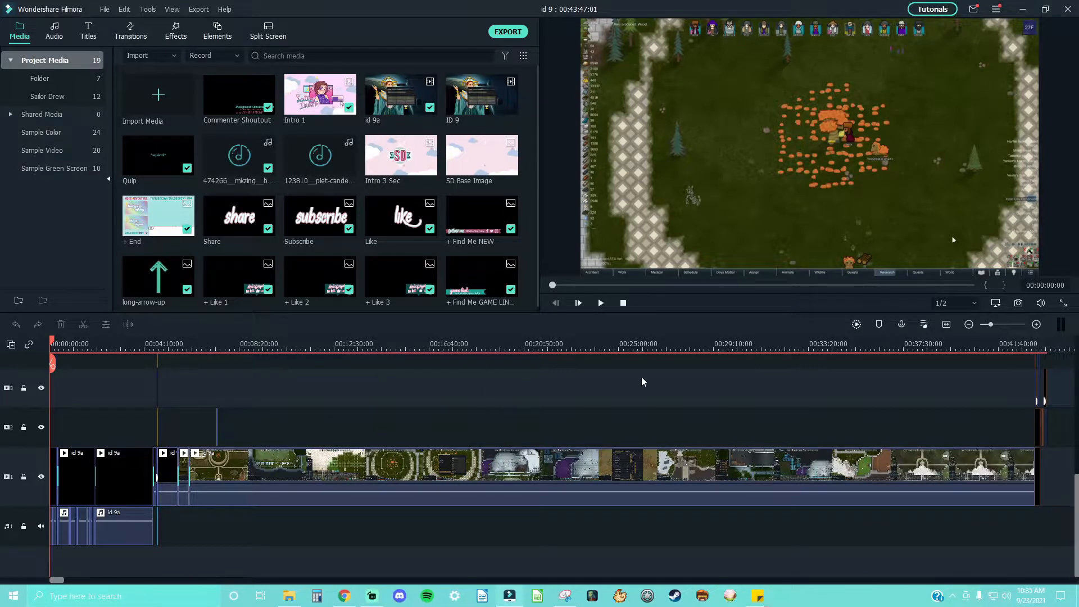
Step: Delete the pink Intro 1 placeholder clip near 00:07:20 on the second video track
click(157, 345)
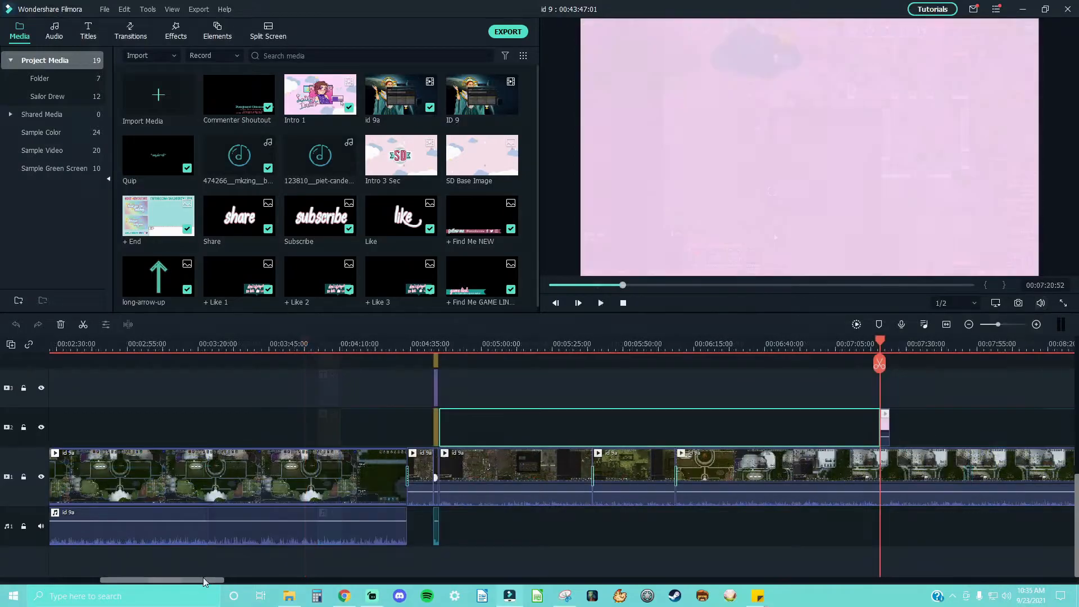
drag(204, 578, 264, 569)
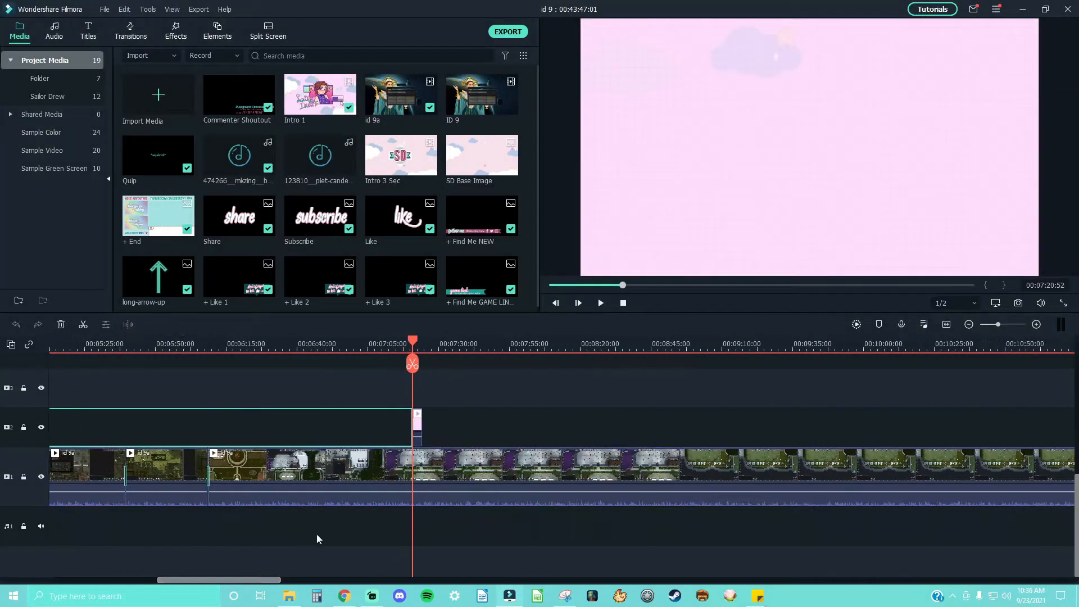
drag(998, 325, 1010, 326)
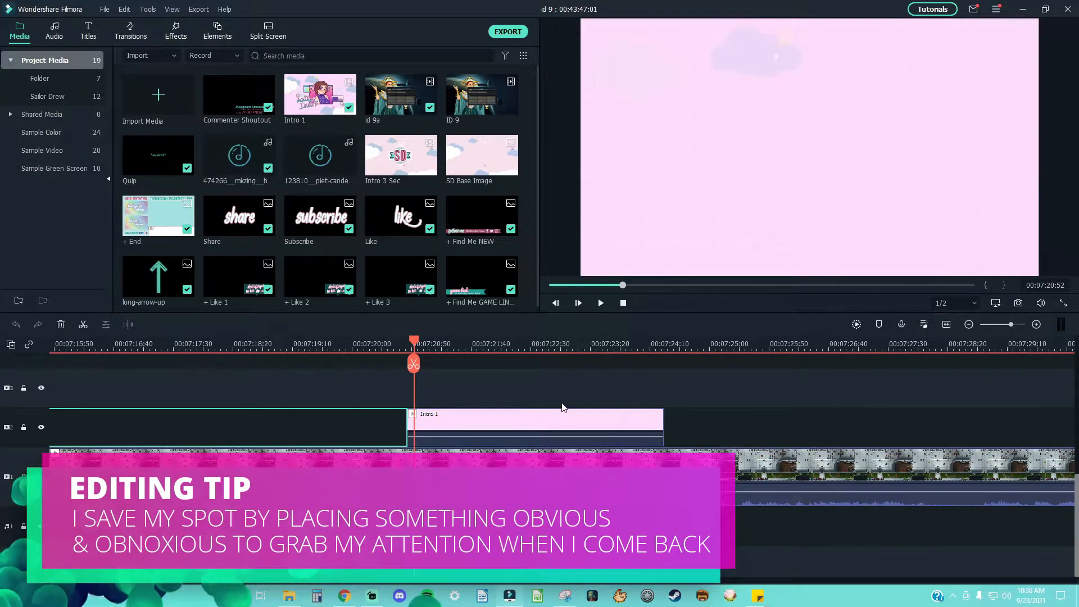
click(450, 424)
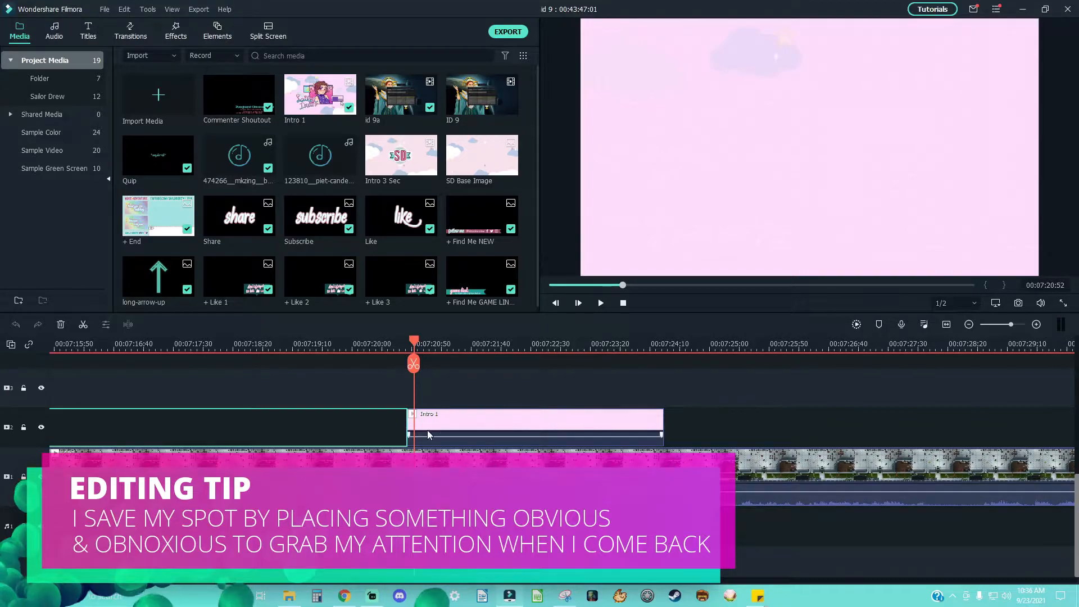
click(710, 420)
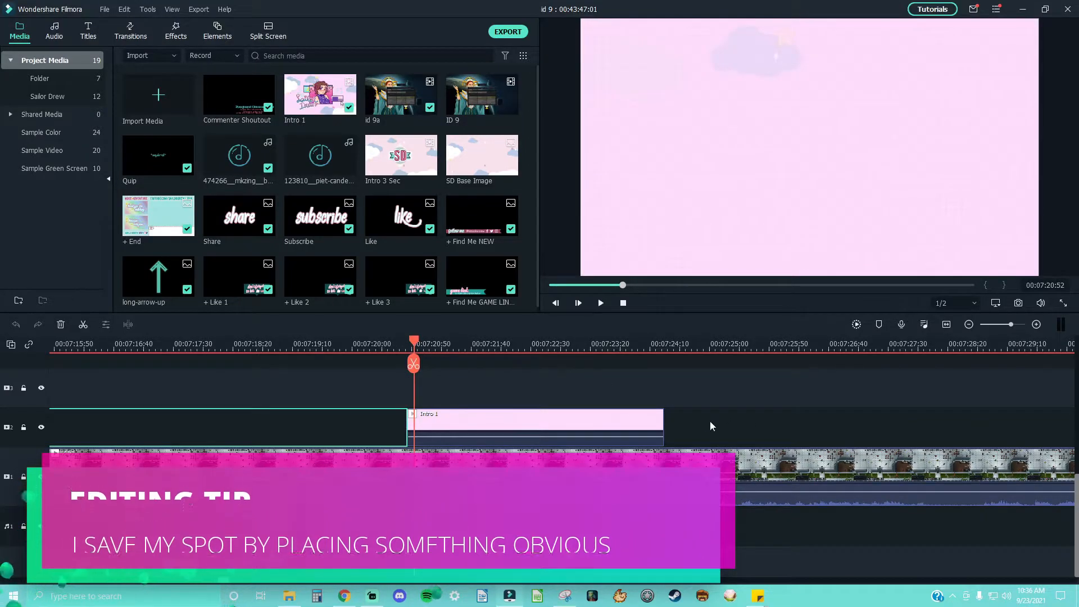
click(518, 430)
key(Delete)
Step: Preview the footage, then add the favorite Quip title to the second video track at 00:07:20:42
key(space)
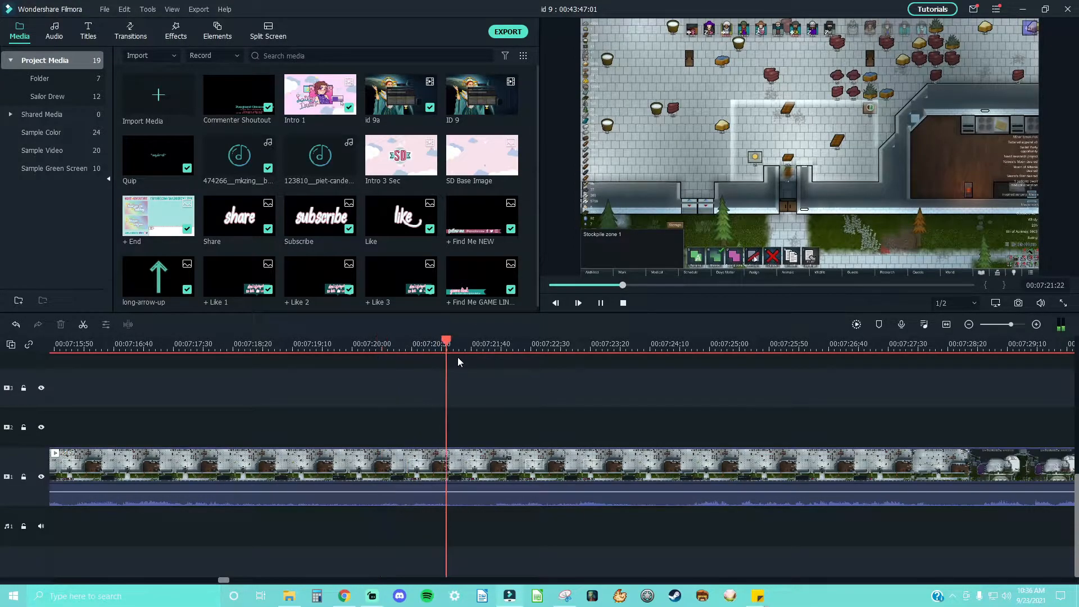
key(space)
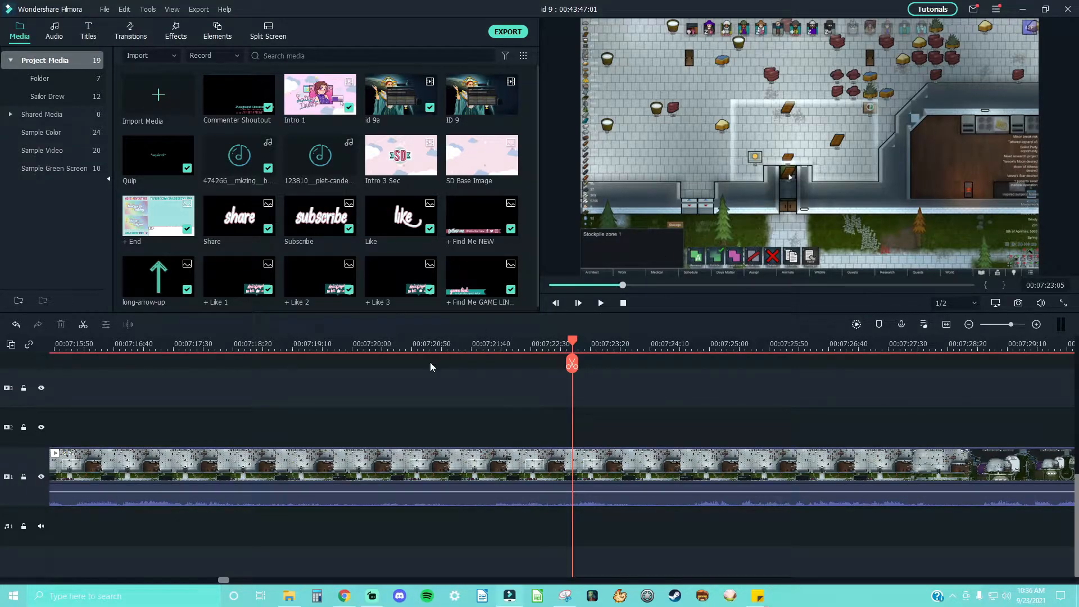
click(402, 344)
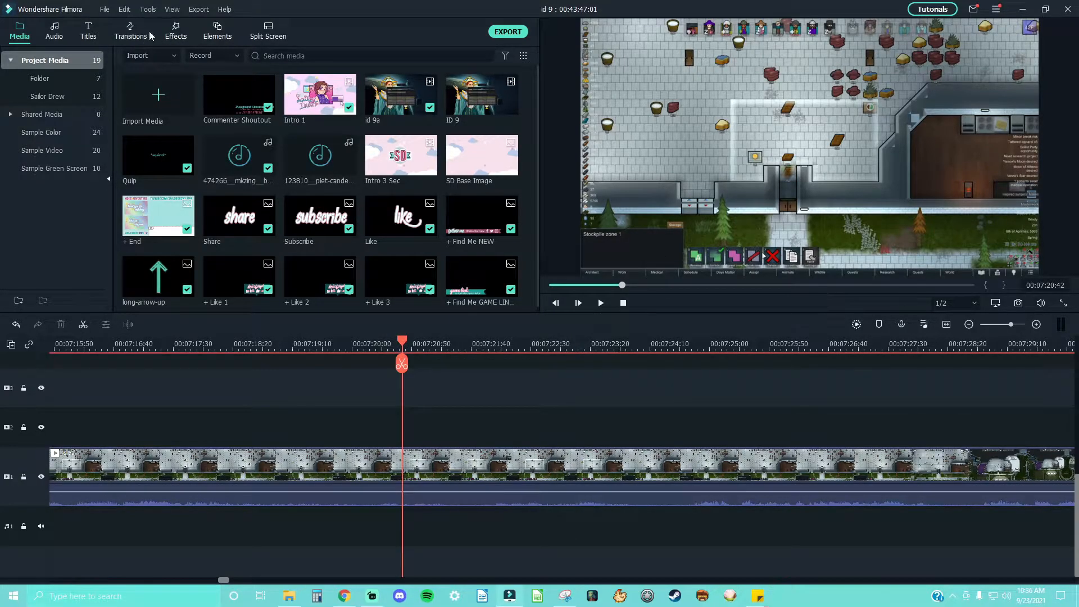
click(86, 33)
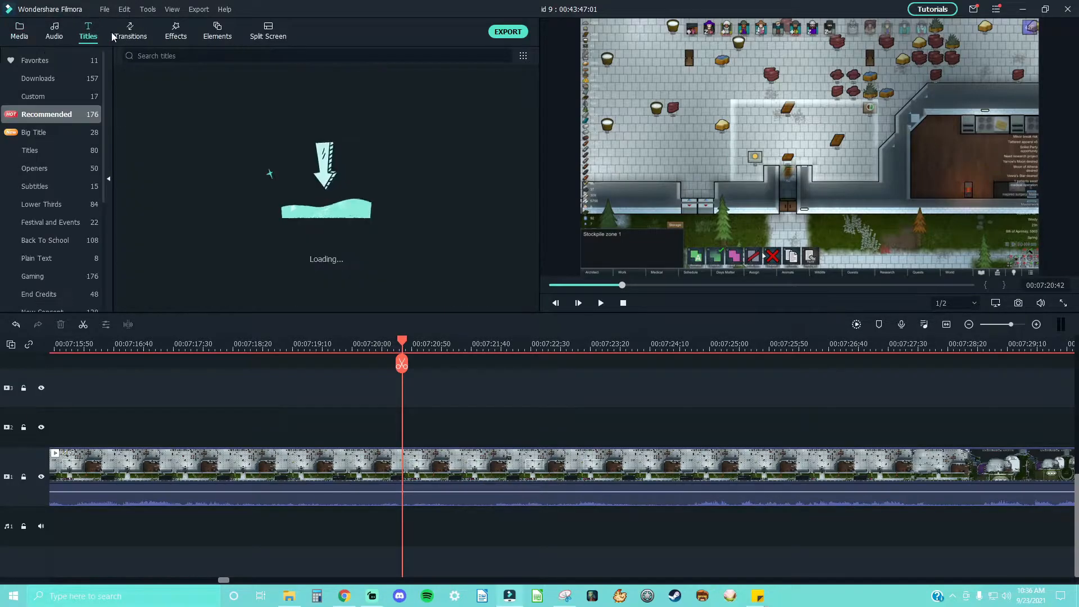
click(34, 58)
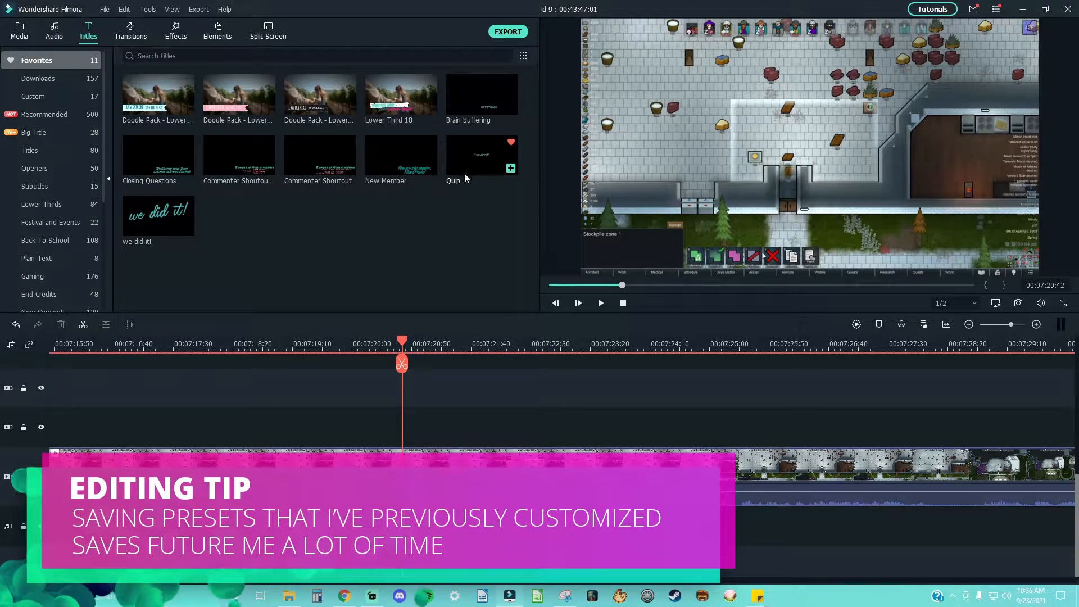
click(511, 168)
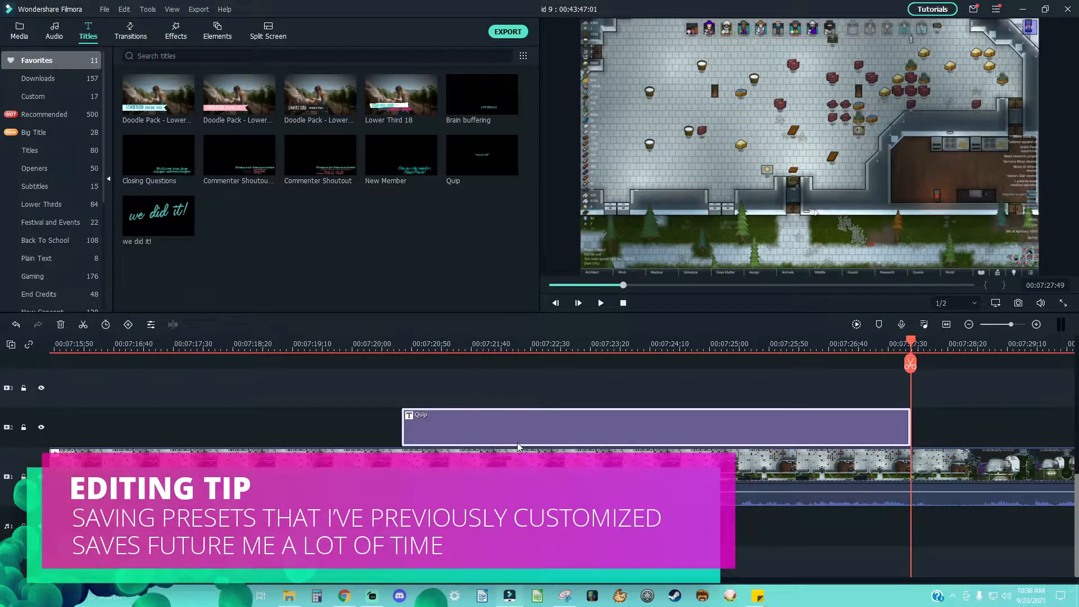
Step: Replace the Quip title's text with "*surgery noises*"
drag(524, 348, 493, 401)
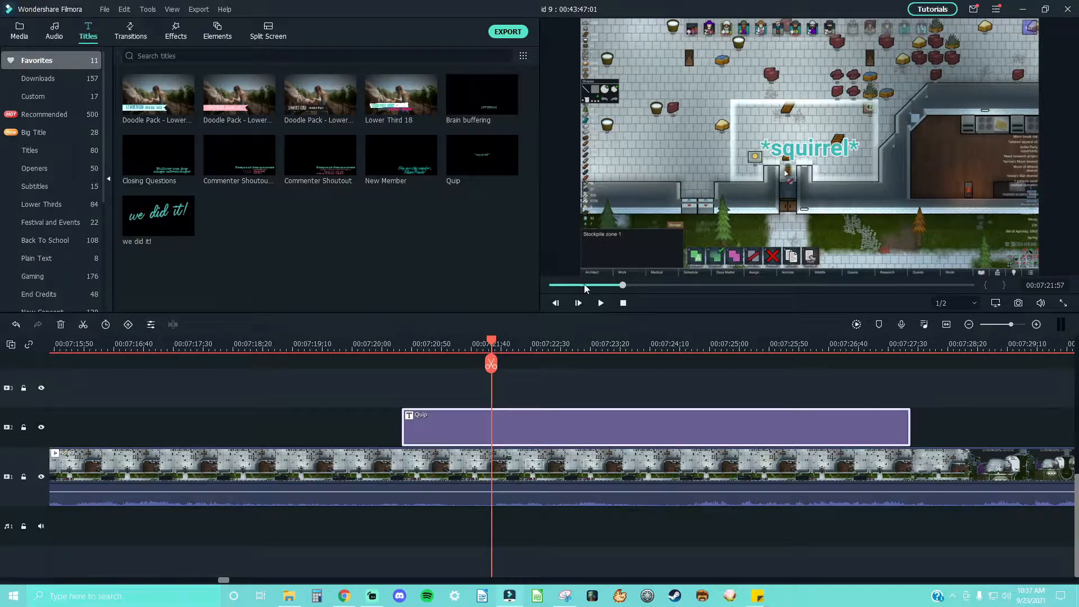
double_click(548, 417)
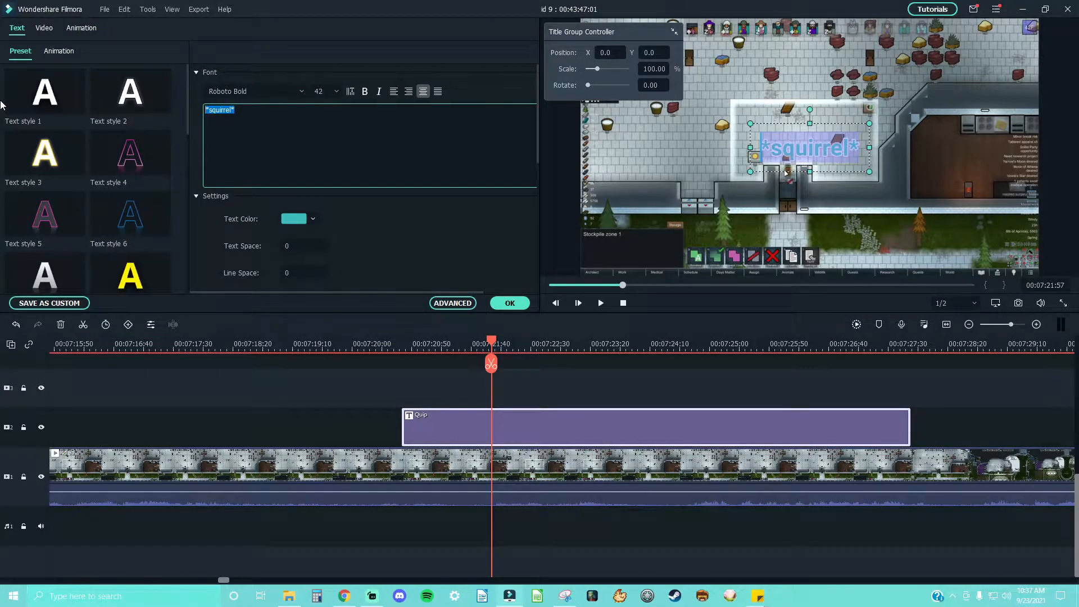
text(*Sur)
key(BackSpace)
key(BackSpace)
key(BackSpace)
text(surpris)
key(BackSpace)
key(BackSpace)
key(BackSpace)
key(BackSpace)
text(gery nois)
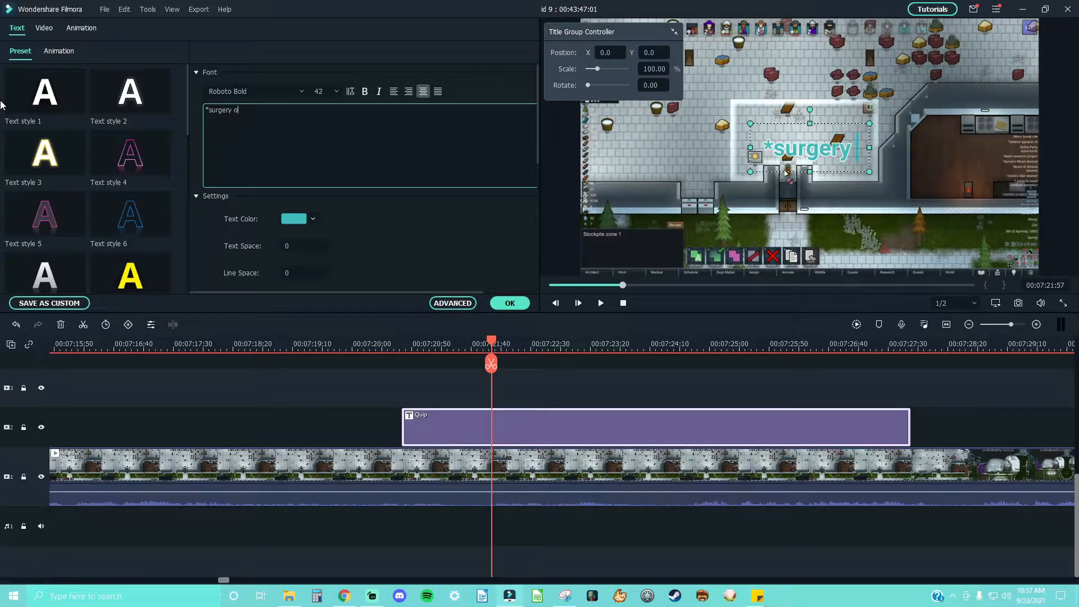
text(es*)
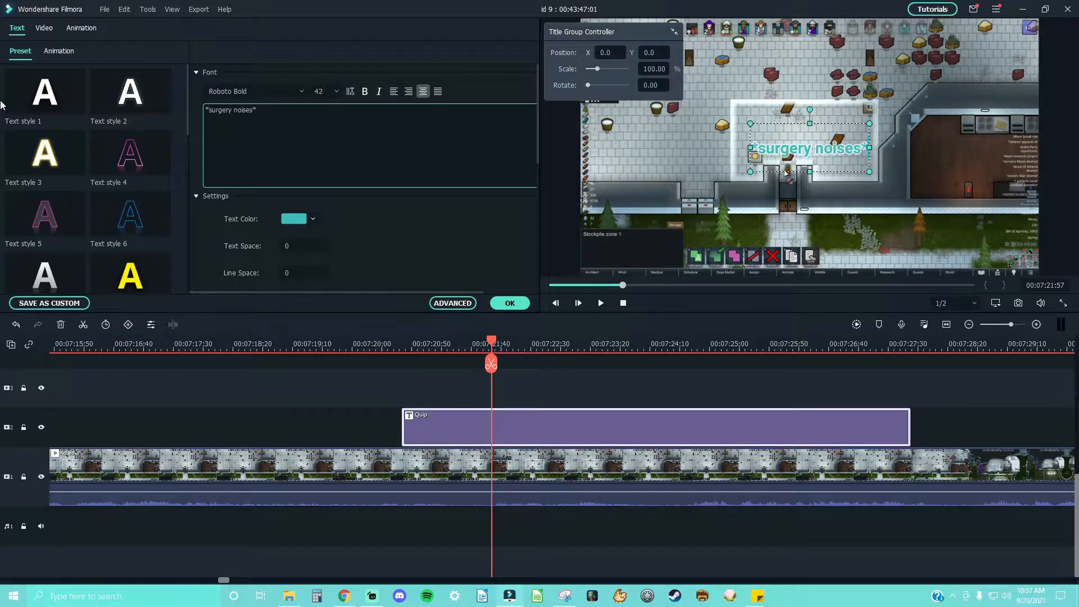
Step: Add extra text layers to the Quip title in the advanced text editor
click(452, 302)
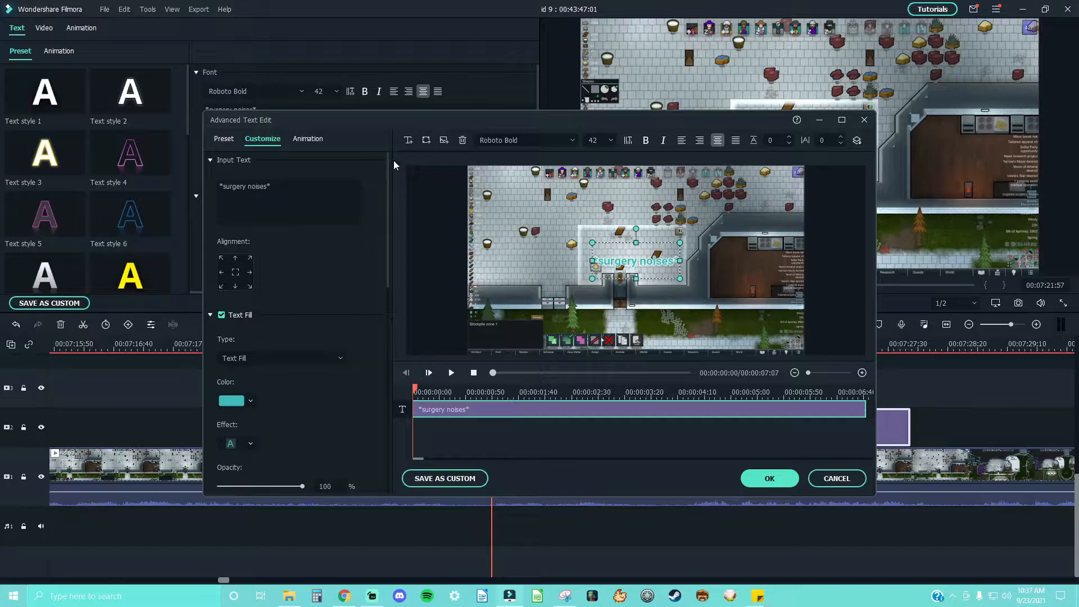
double_click(409, 141)
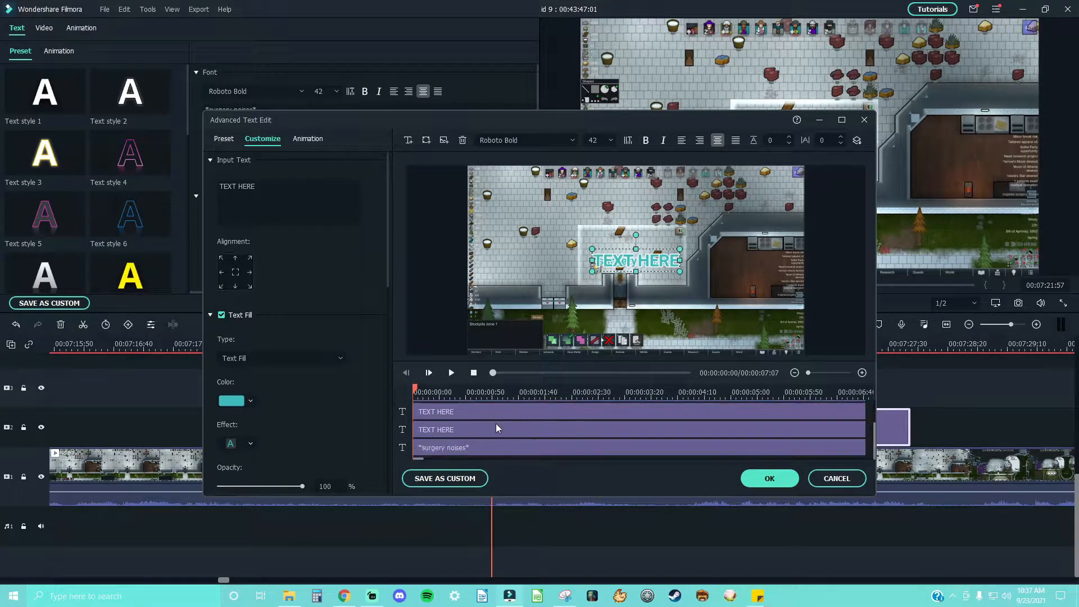
click(508, 432)
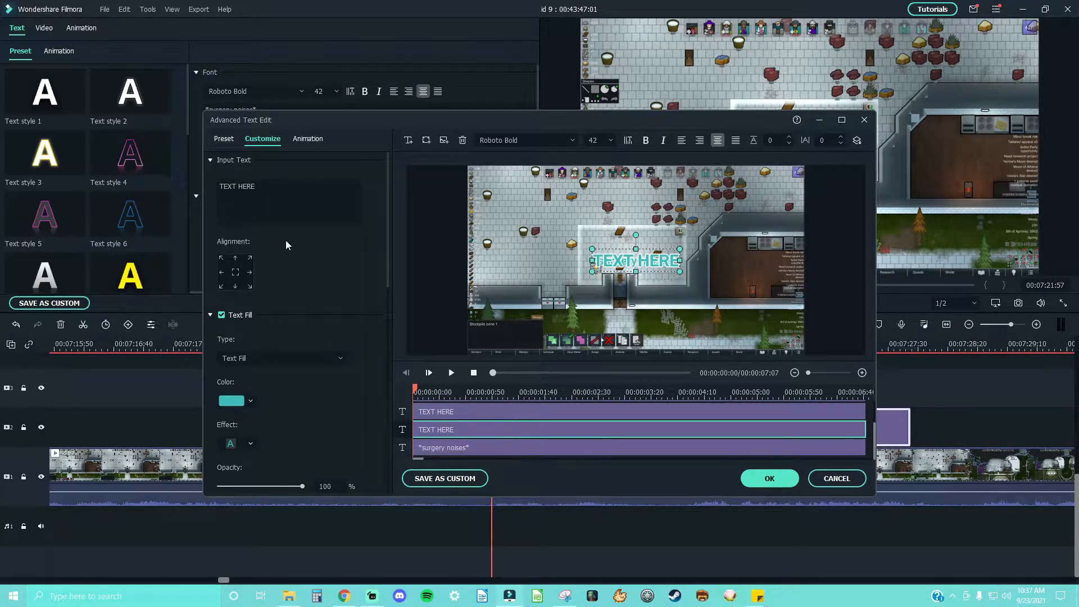
Step: Replace the placeholder text of each added text layer with "*surgery noises*"
click(492, 448)
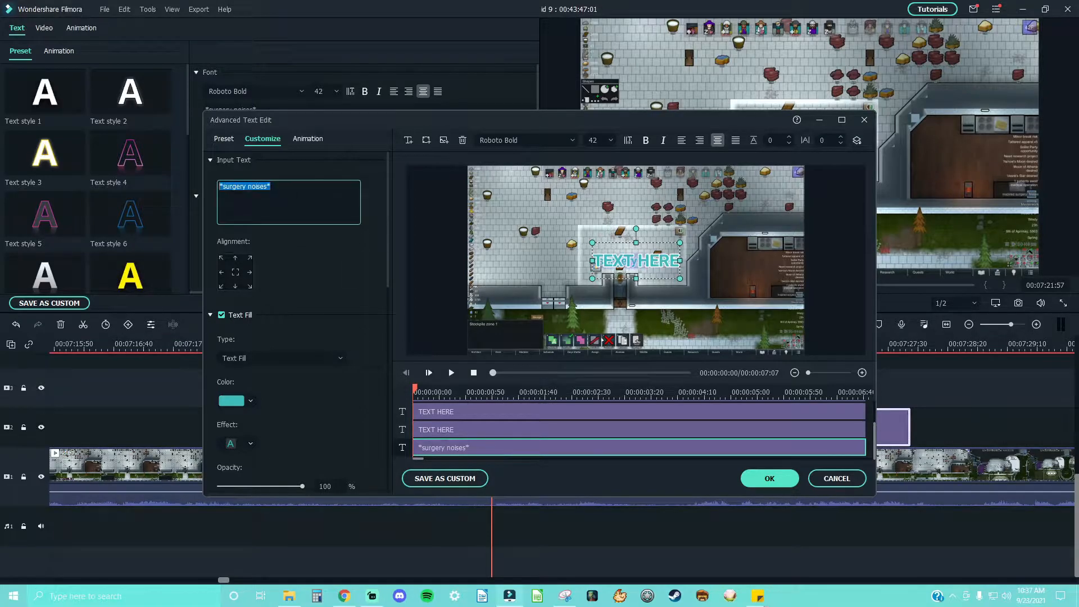
click(508, 427)
text(*surgery noises*)
click(496, 417)
drag(308, 211, 181, 233)
text(*surgery noises*)
scroll(523, 421, up, 1)
click(503, 412)
key(ctrl+a)
text(*surgery noises*)
scroll(520, 421, up, 1)
click(518, 410)
key(ctrl+a)
text(*surgery noises*)
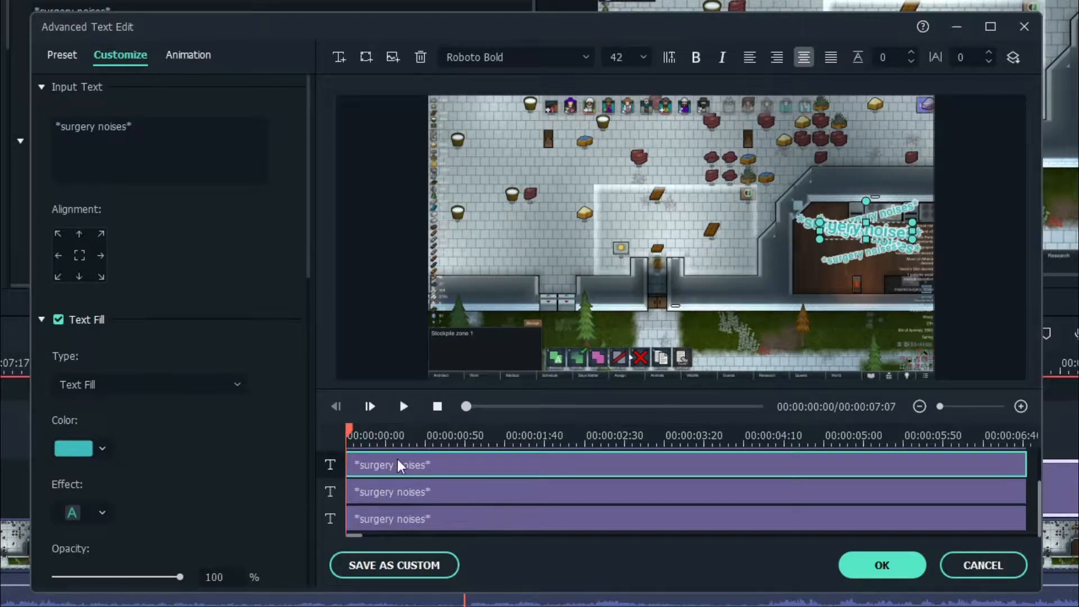
Step: Check the individual "*surgery noises*" layers and apply the advanced text edits to the Quip title
click(427, 515)
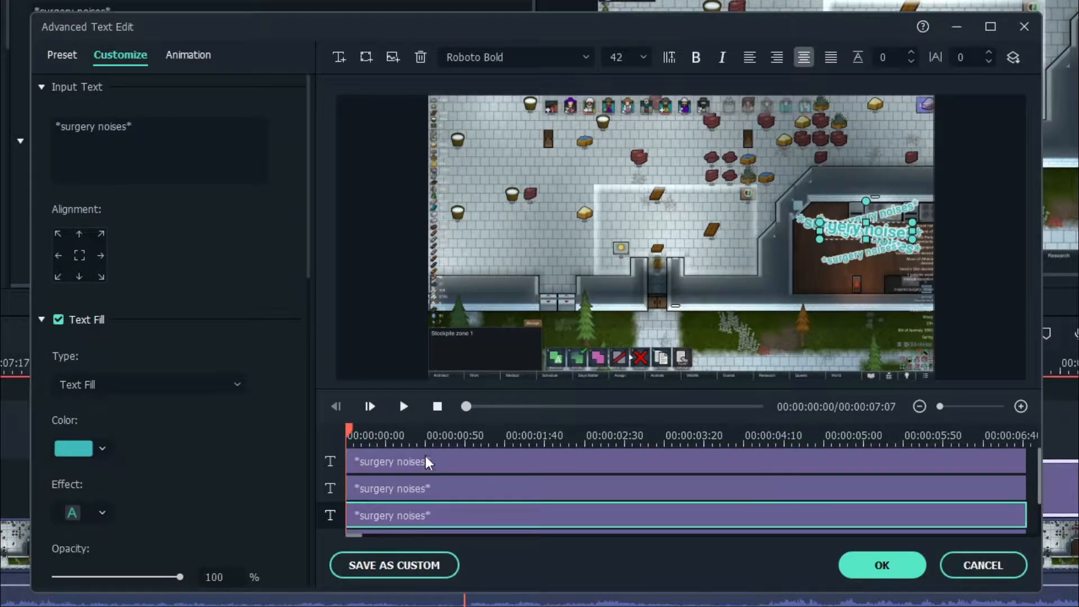
click(427, 461)
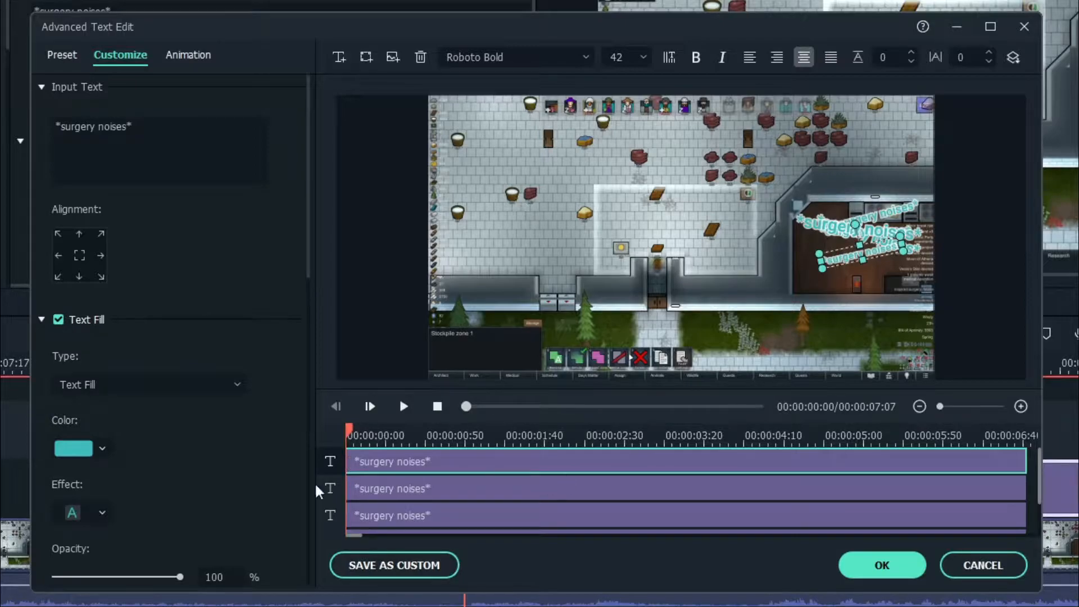
scroll(612, 464, down, 2)
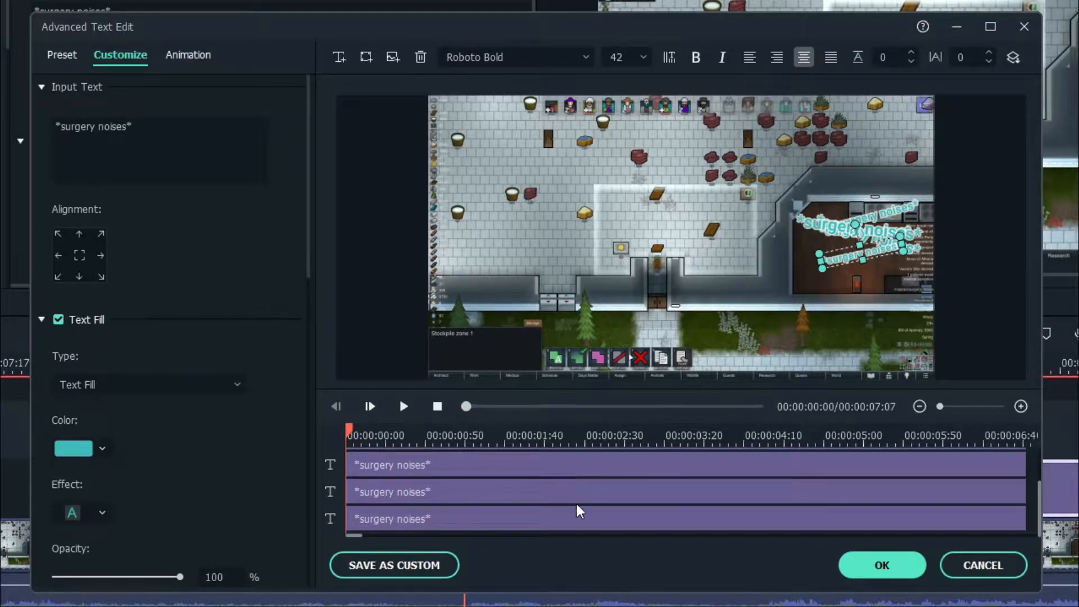
click(881, 565)
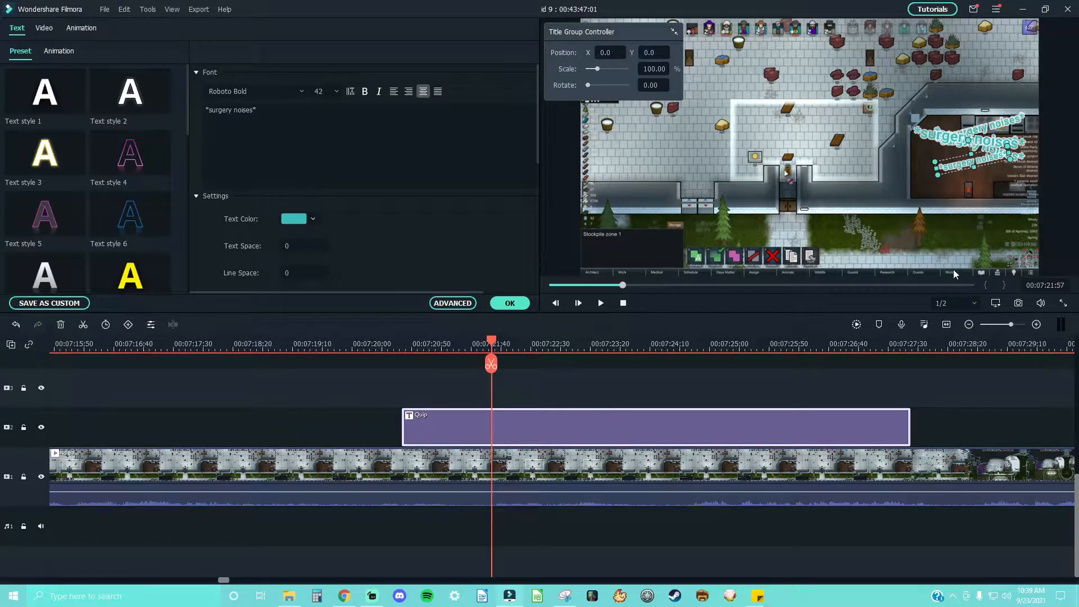
Step: Adjust the preview volume and extend the end of the Quip title clip to a duration of 00:00:07:22
click(1042, 304)
drag(1041, 271, 1041, 249)
click(957, 345)
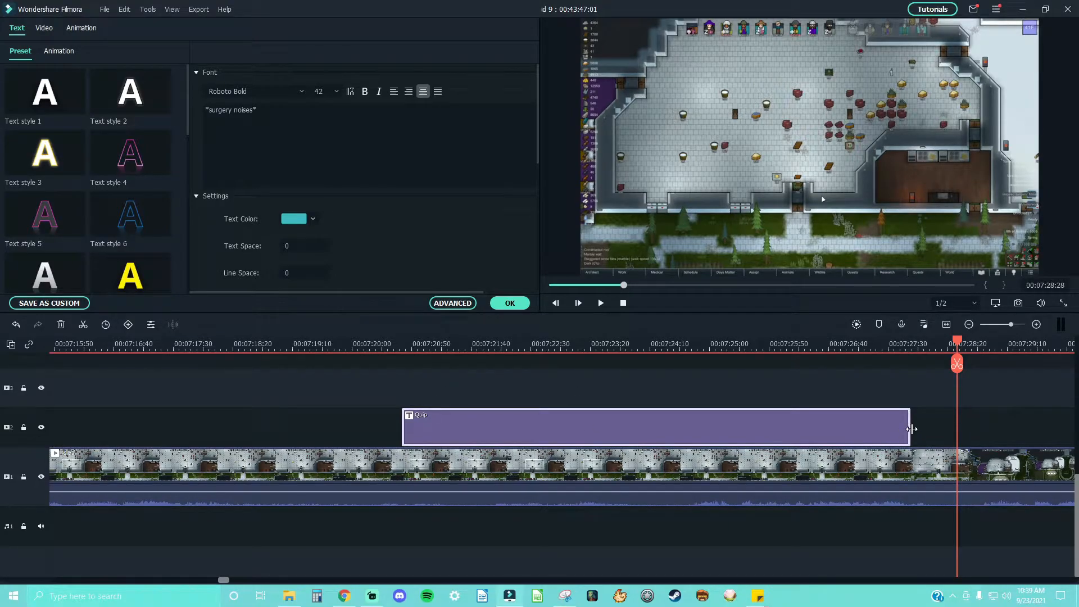
drag(910, 428, 927, 427)
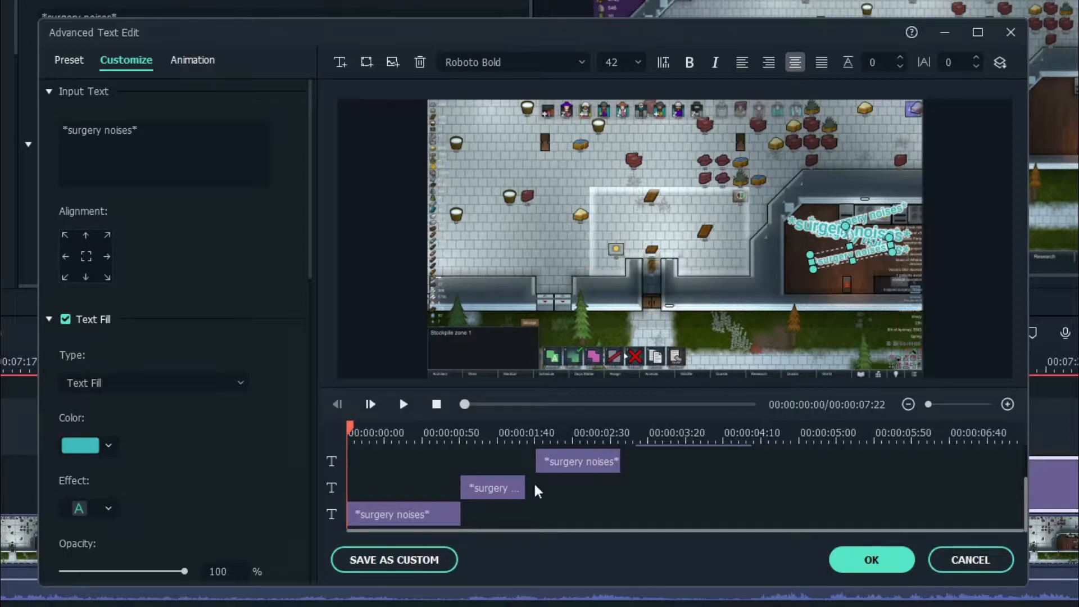
Step: Review the staggered "*surgery noises*" layers and play the title preview to check their timing
scroll(472, 488, up, 2)
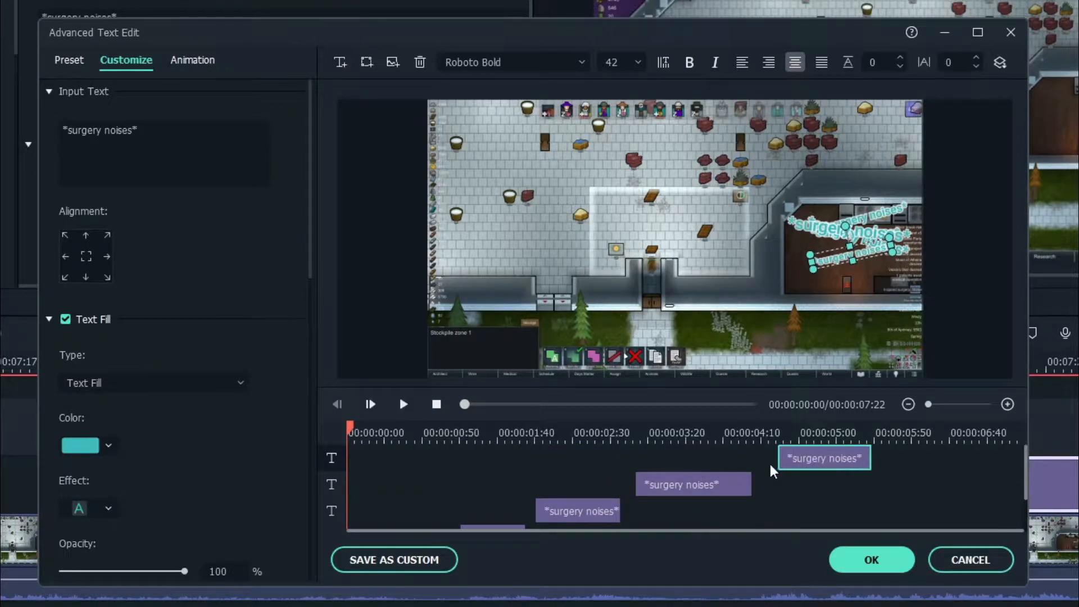
scroll(646, 467, down, 2)
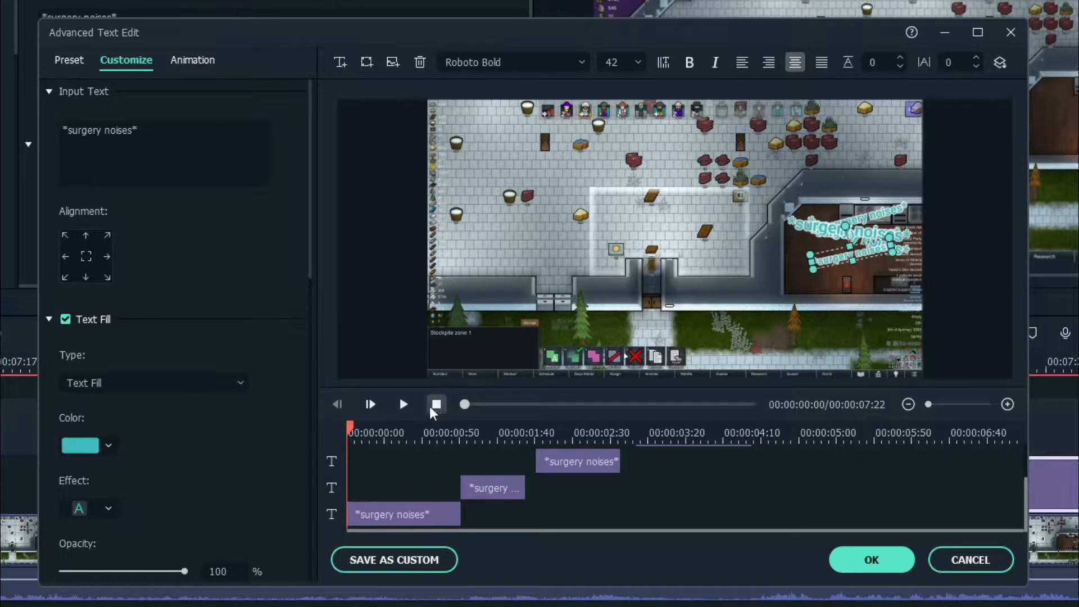
click(405, 403)
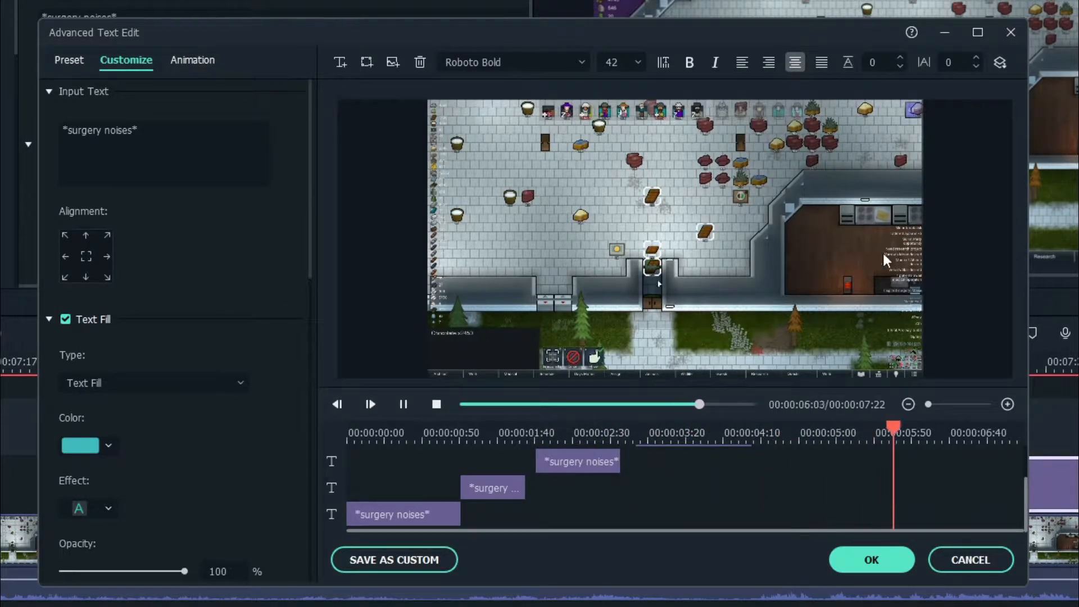
click(437, 404)
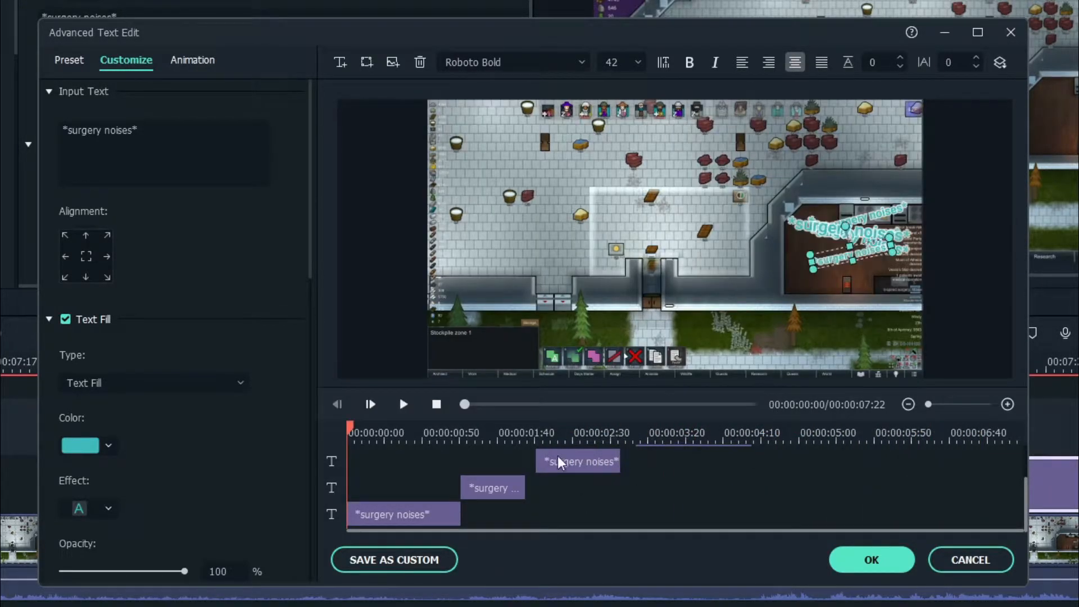
Step: Shorten the first "*surgery noises*" layer, shift the second to start at about 00:00:00:50, and shorten the third and shift it earlier
click(437, 516)
drag(460, 513, 402, 514)
click(483, 491)
drag(484, 493, 445, 491)
mouse_move(573, 457)
mouse_down()
mouse_move(531, 462)
mouse_move(557, 460)
mouse_up()
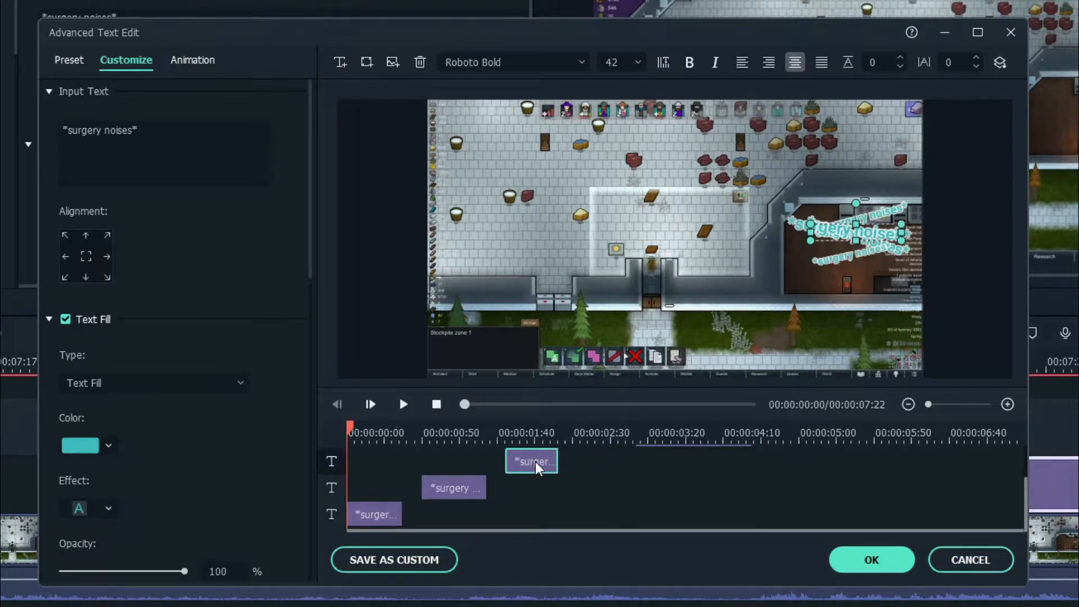
Step: Shift the fourth and following "*surgery noises*" layers earlier in the title's timeline to tighten their sequence
scroll(681, 476, up, 1)
click(671, 474)
drag(672, 475, 628, 473)
scroll(720, 477, up, 1)
drag(804, 460, 660, 470)
drag(730, 456, 542, 465)
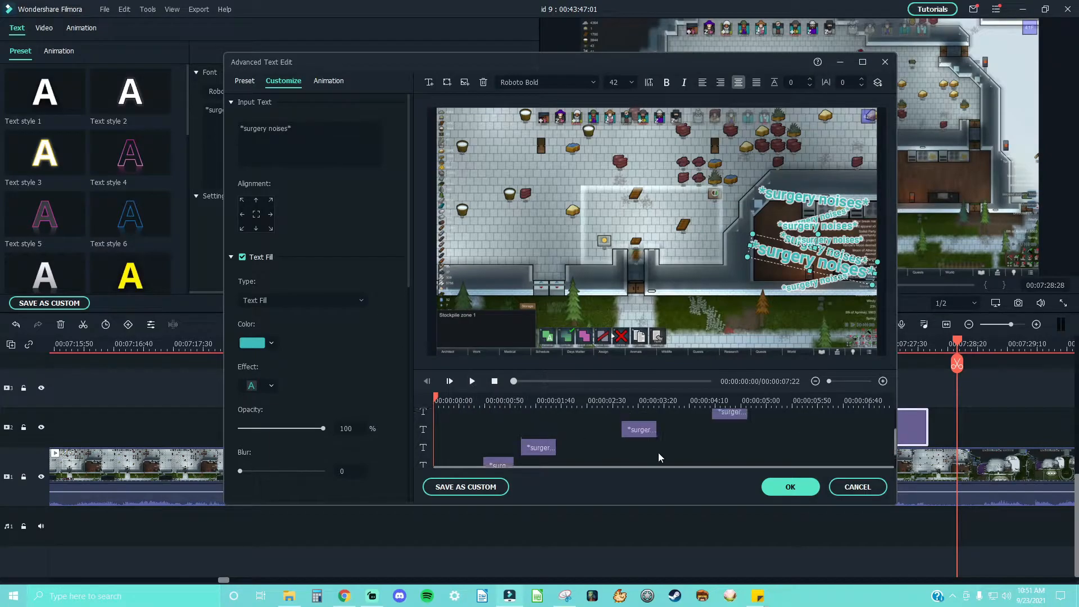
scroll(658, 453, up, 1)
scroll(685, 419, up, 1)
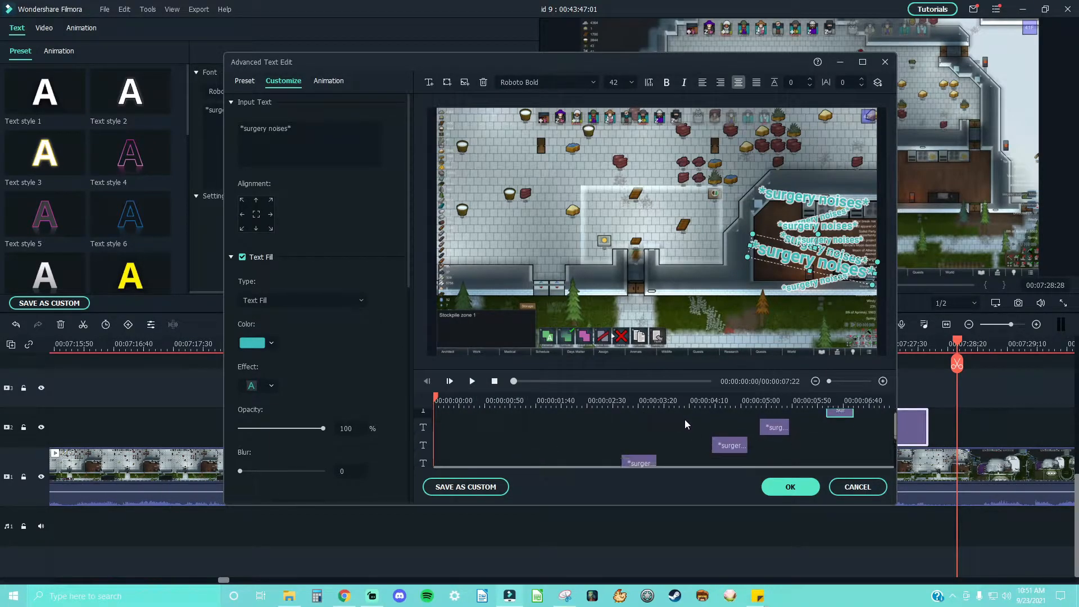
scroll(660, 427, down, 3)
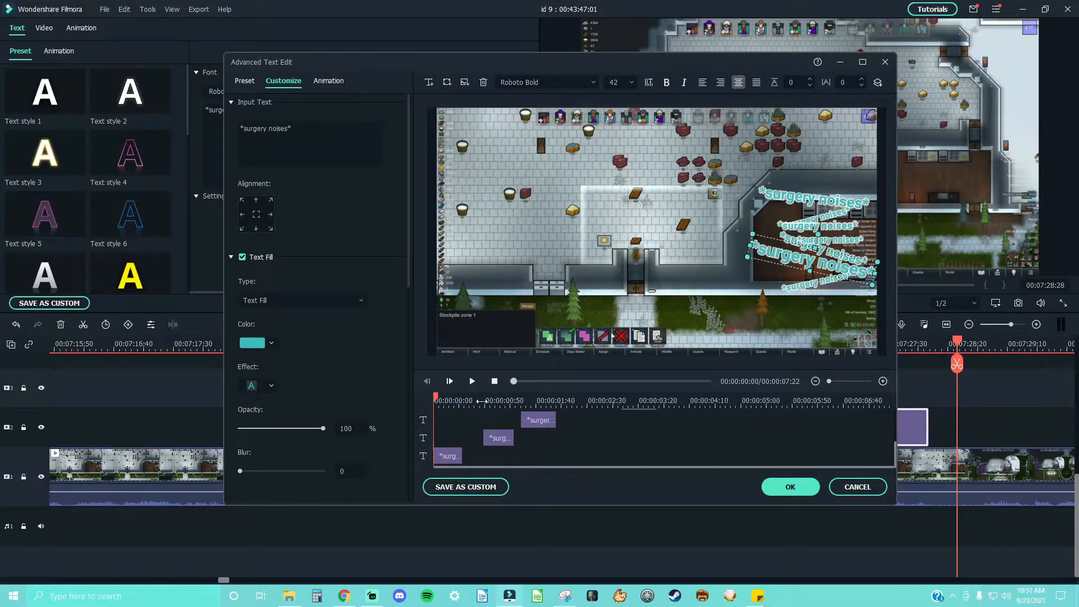
scroll(501, 419, up, 3)
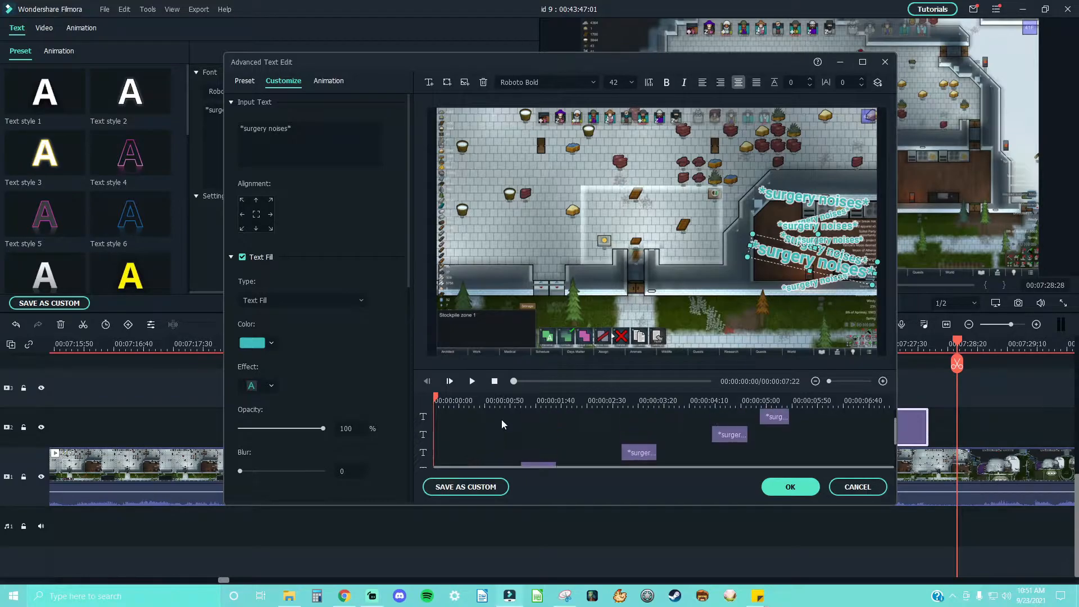
Step: Play the title preview to check the timing of the rearranged "*surgery noises*" layers
click(472, 382)
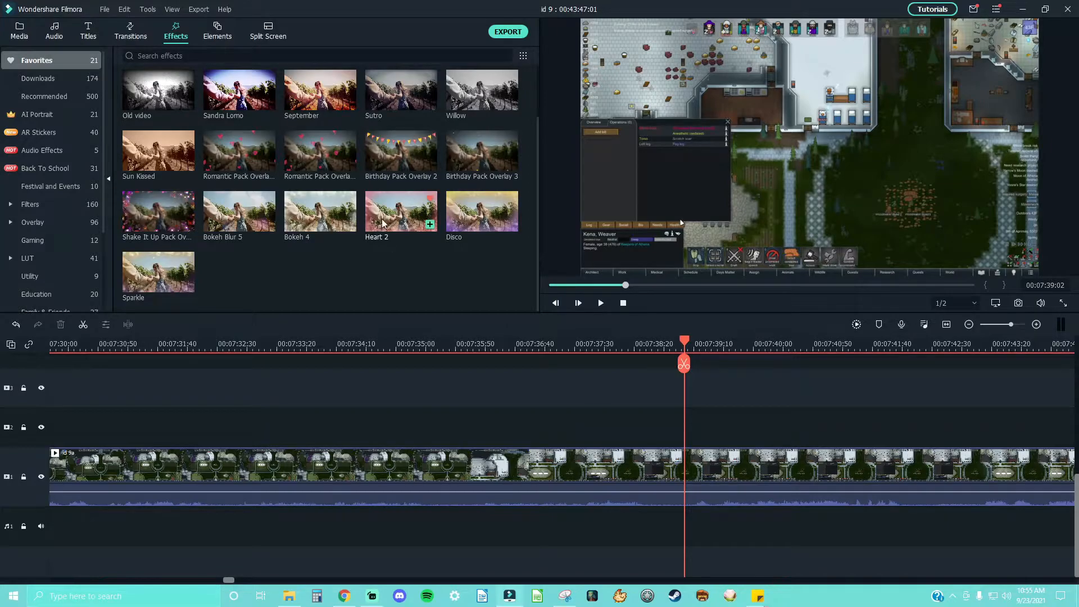
Step: Add Birthday Pack Overlay 2 and Birthday Pack Overlay 3 above the footage at 00:07:39:02, with the Children Yay! sound effect beneath
drag(391, 156, 687, 430)
drag(685, 341, 584, 344)
drag(482, 151, 687, 386)
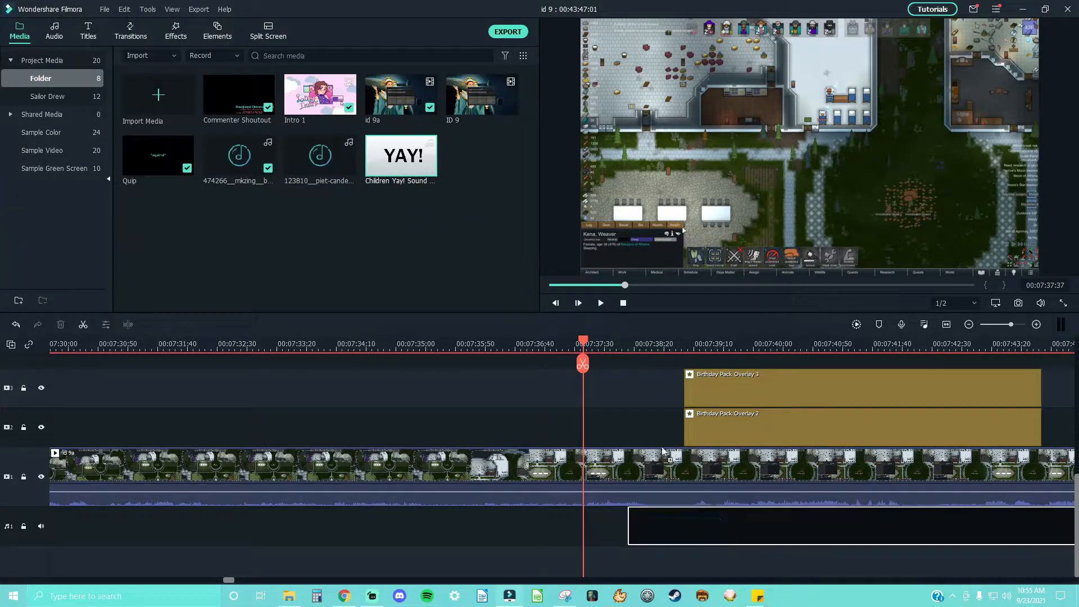
drag(692, 512, 697, 514)
drag(222, 579, 223, 579)
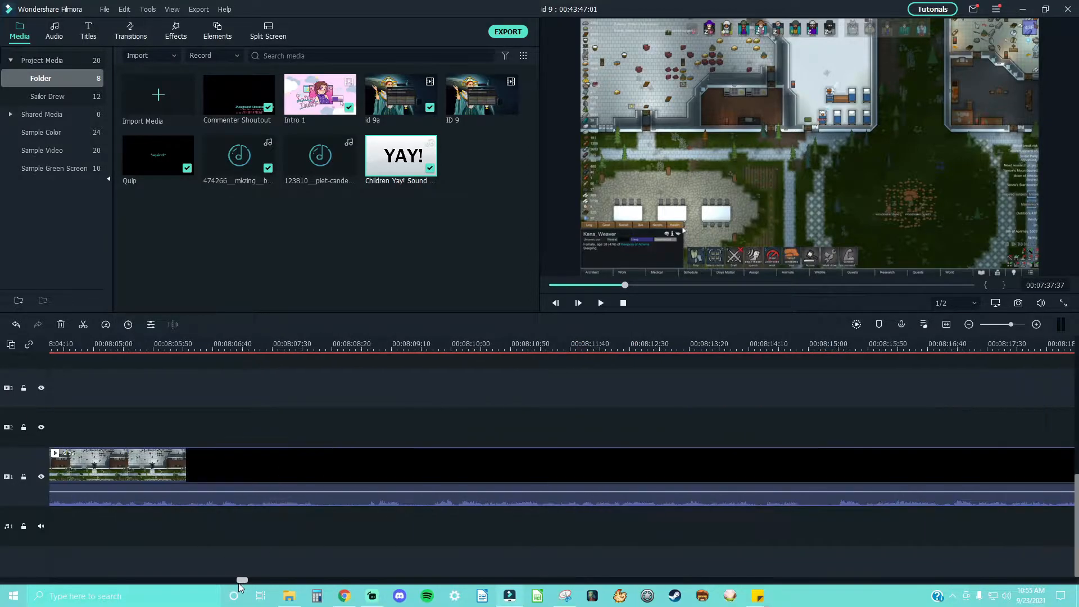
Step: Cut off the Children Yay! sound effect before 00:07:40:15, align the remainder with the overlays' start, and lower its volume to about -15 dB
drag(623, 342, 715, 380)
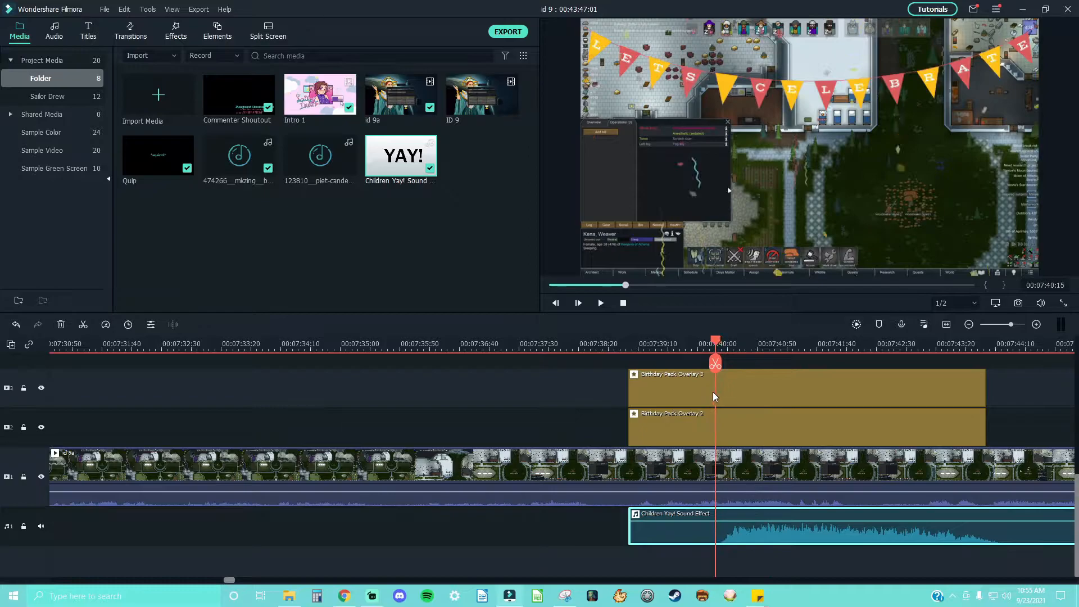
click(715, 364)
click(689, 537)
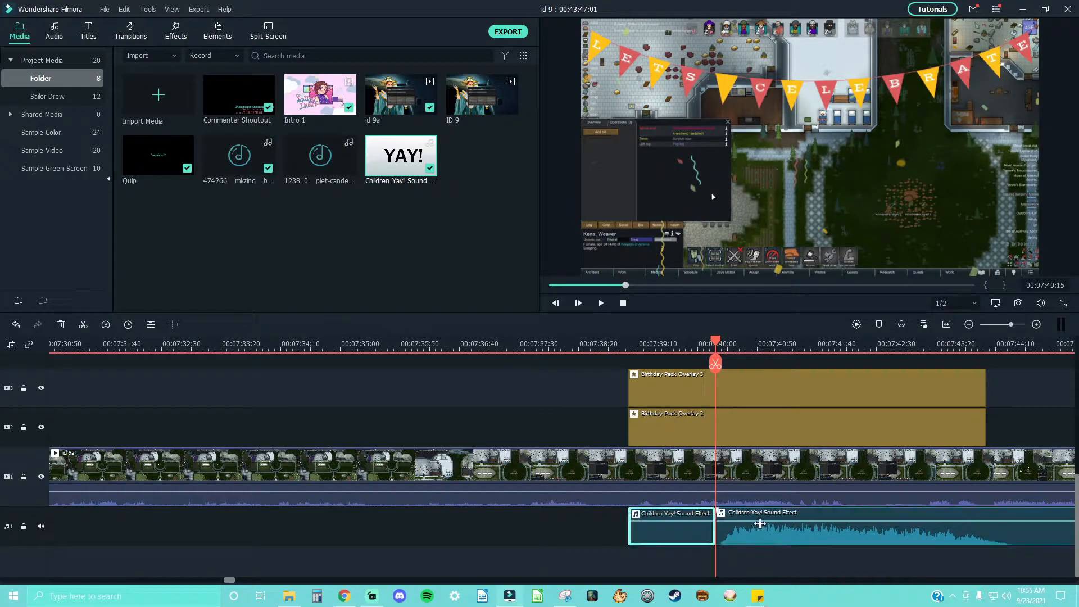
key(Delete)
drag(755, 529, 669, 531)
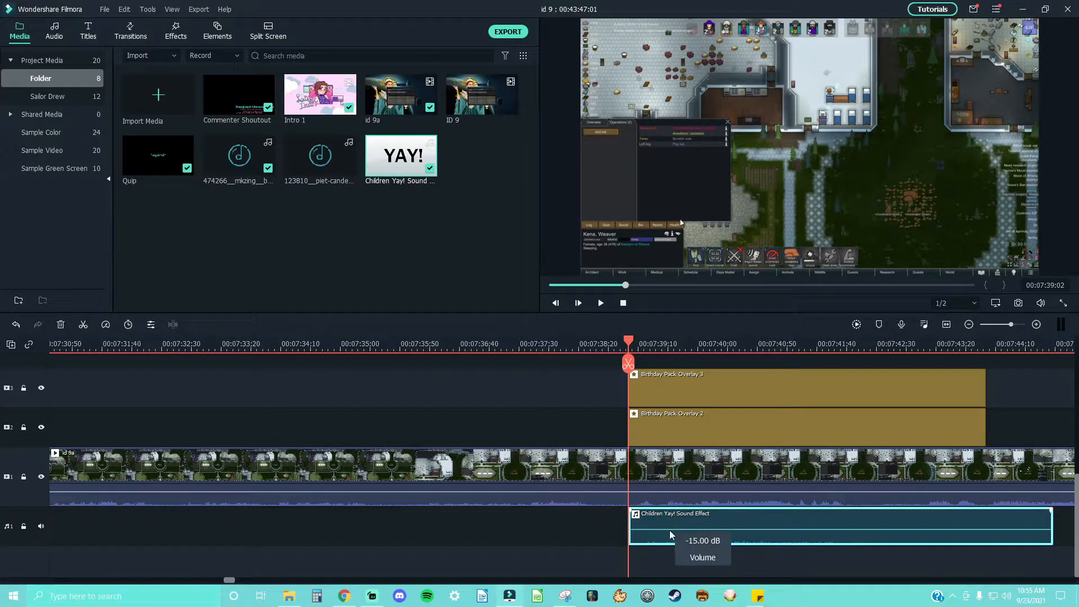
Step: Play the section from the start of the birthday overlays to check how the banner, confetti and cheering sound work together
drag(228, 579, 230, 582)
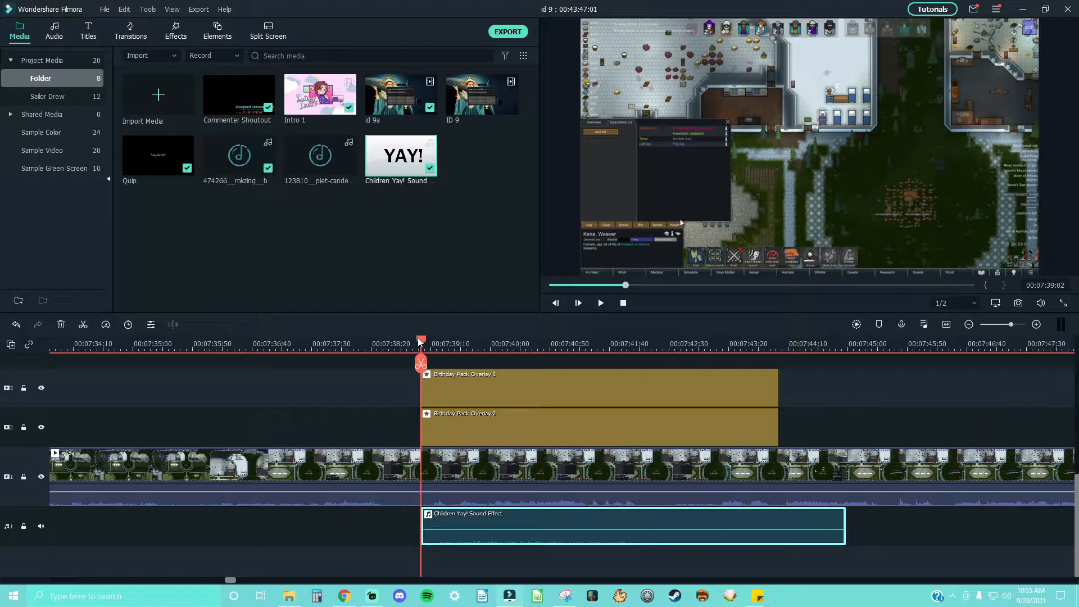
drag(421, 340, 424, 340)
scroll(437, 367, up, 4)
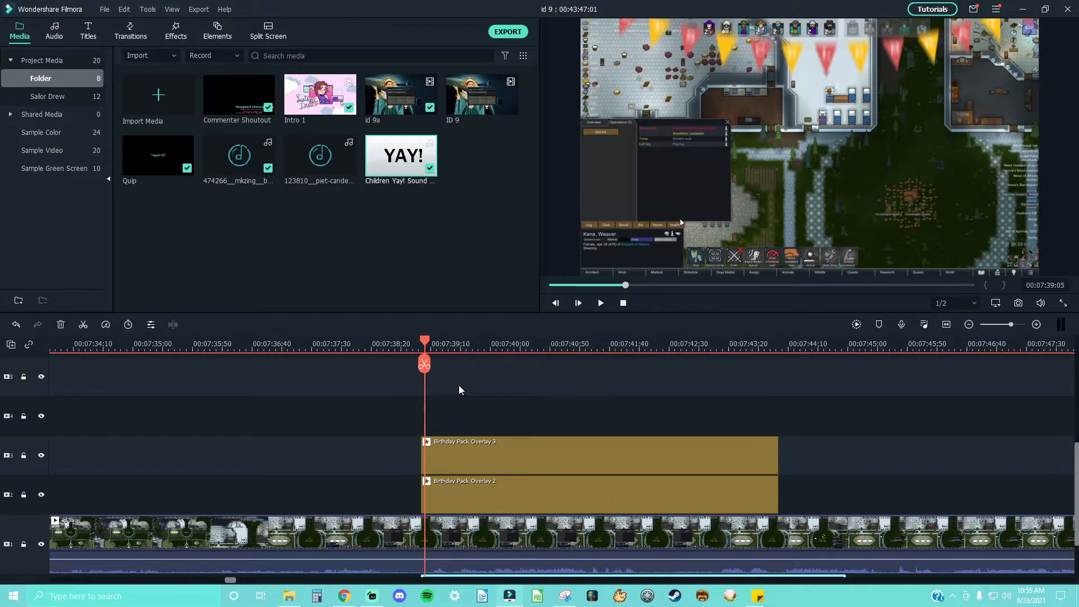
scroll(449, 385, down, 2)
key(space)
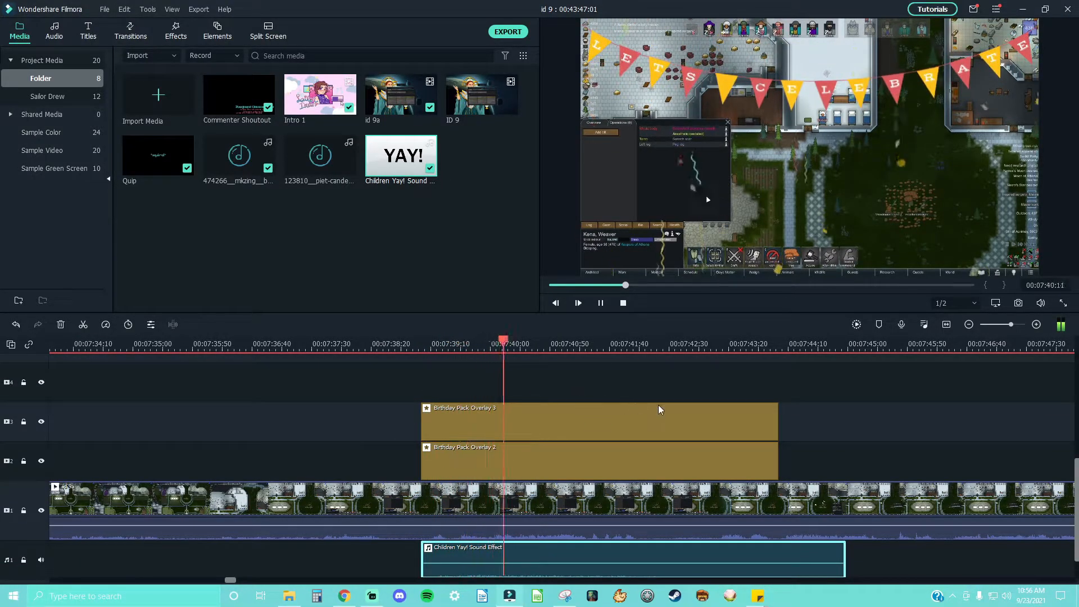
key(space)
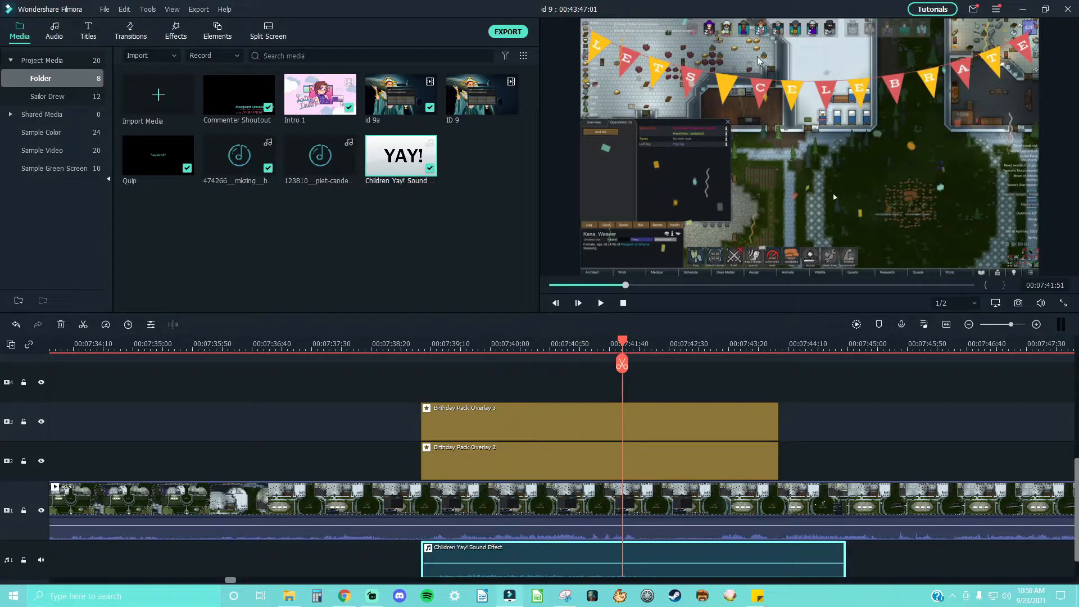
click(514, 340)
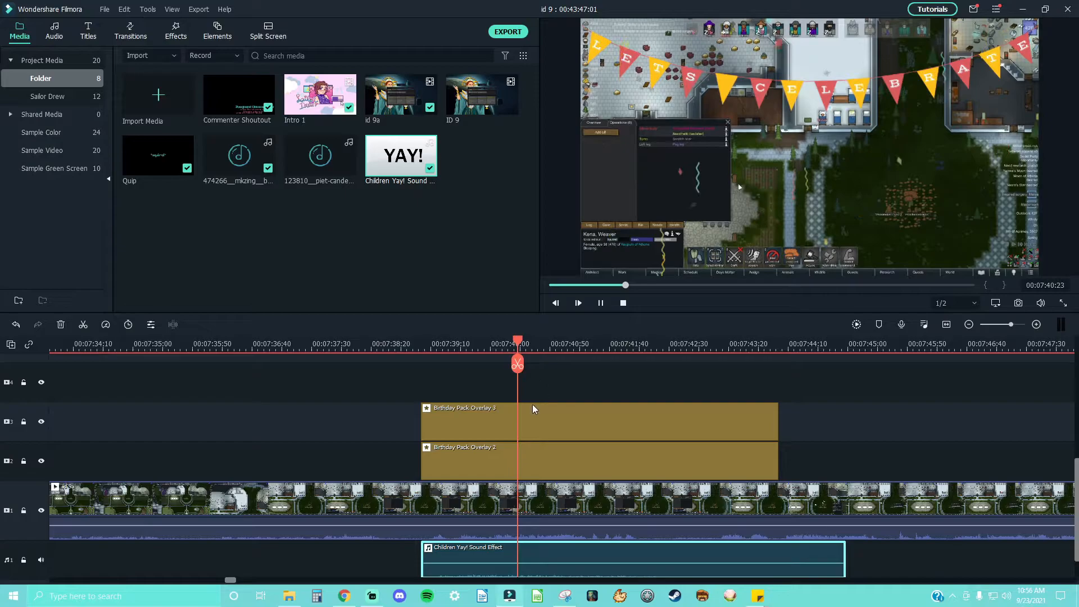
key(space)
key(space)
Step: Split Birthday Pack Overlay 3 at 00:07:41:06 and delete the part after the cut
drag(590, 341, 568, 342)
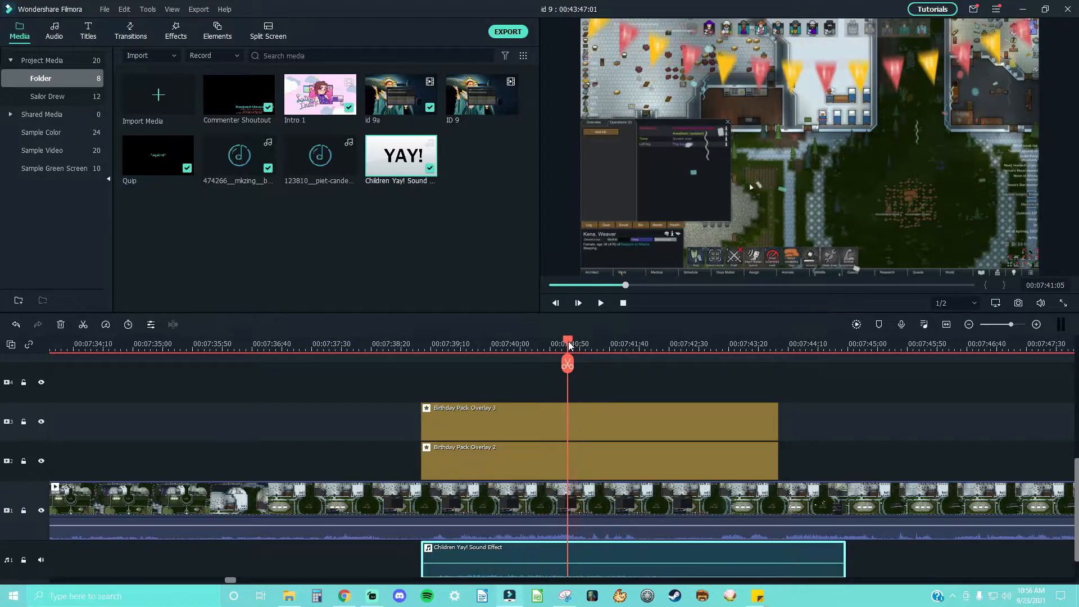
key(Left)
key(Left)
key(Right)
key(Right)
key(Right)
click(775, 416)
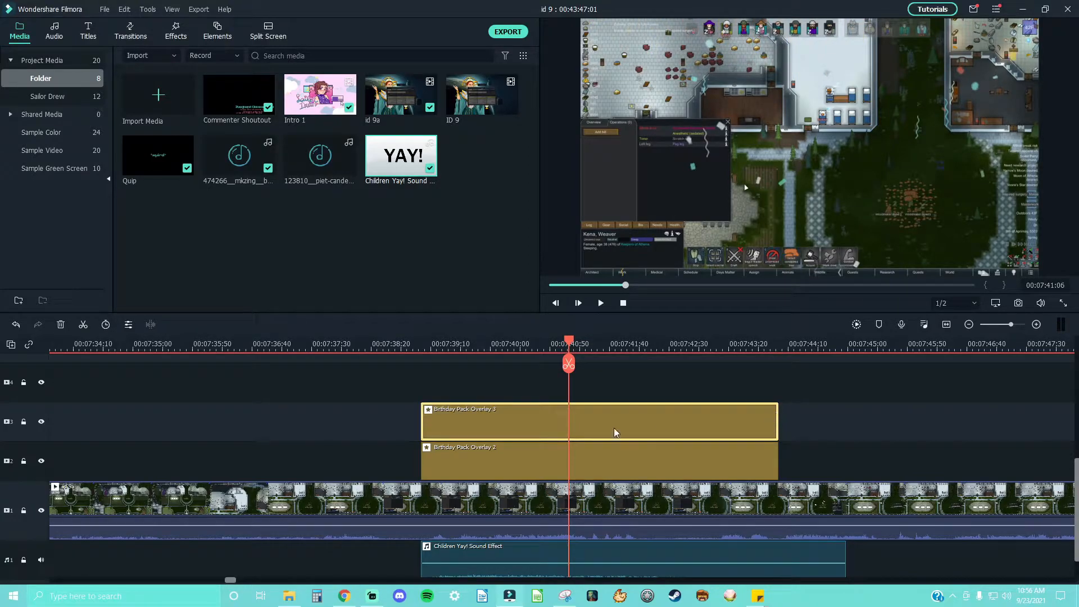
key(ctrl+b)
key(Delete)
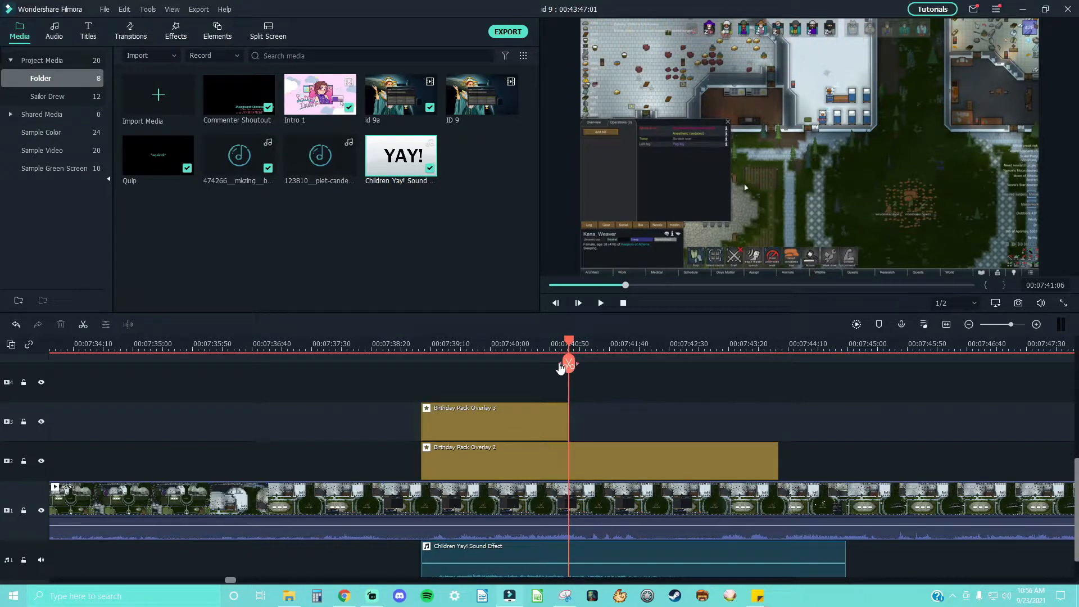
Step: Shorten the Children Yay! sound effect and Birthday Pack Overlay 2 so both end at 00:07:42:05
drag(568, 344, 470, 345)
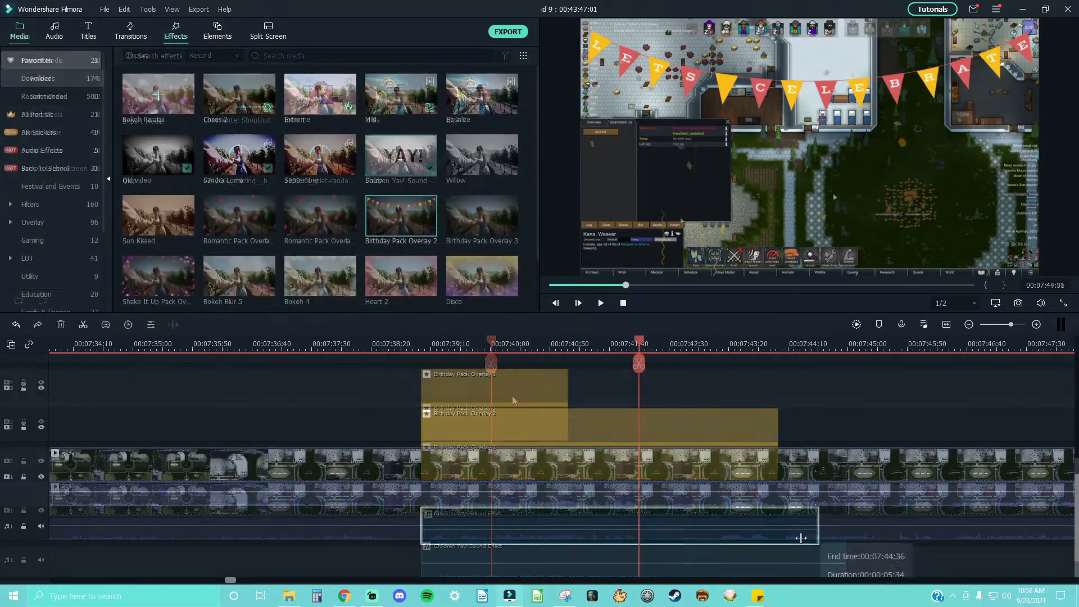
drag(819, 542, 639, 542)
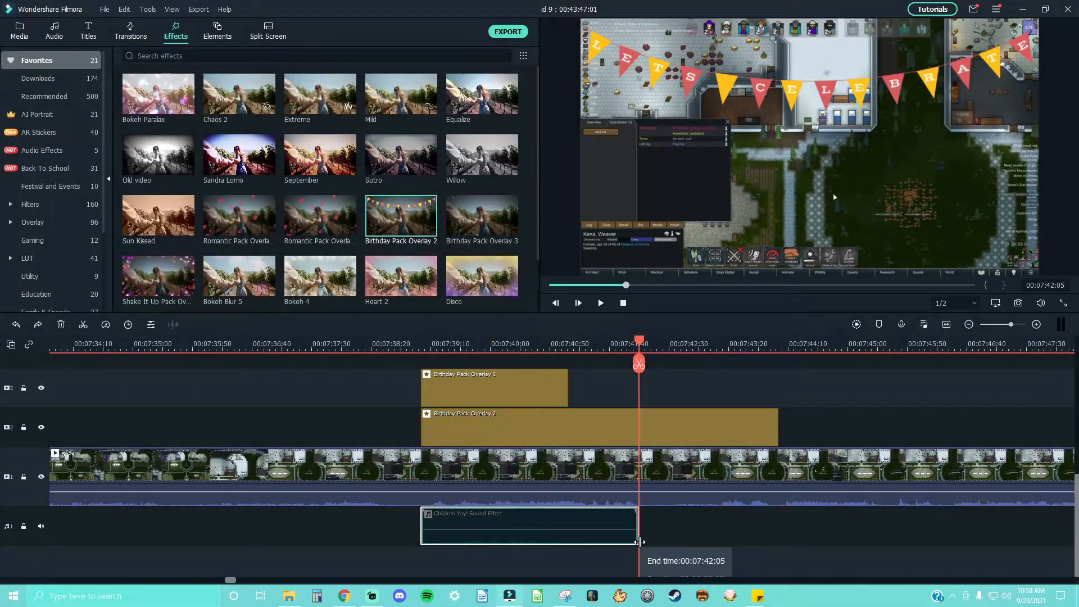
click(711, 433)
drag(778, 430, 639, 433)
Step: Split the gameplay footage at 00:07:42:05 and 00:07:39:02 to isolate the section beneath the birthday overlays
click(654, 470)
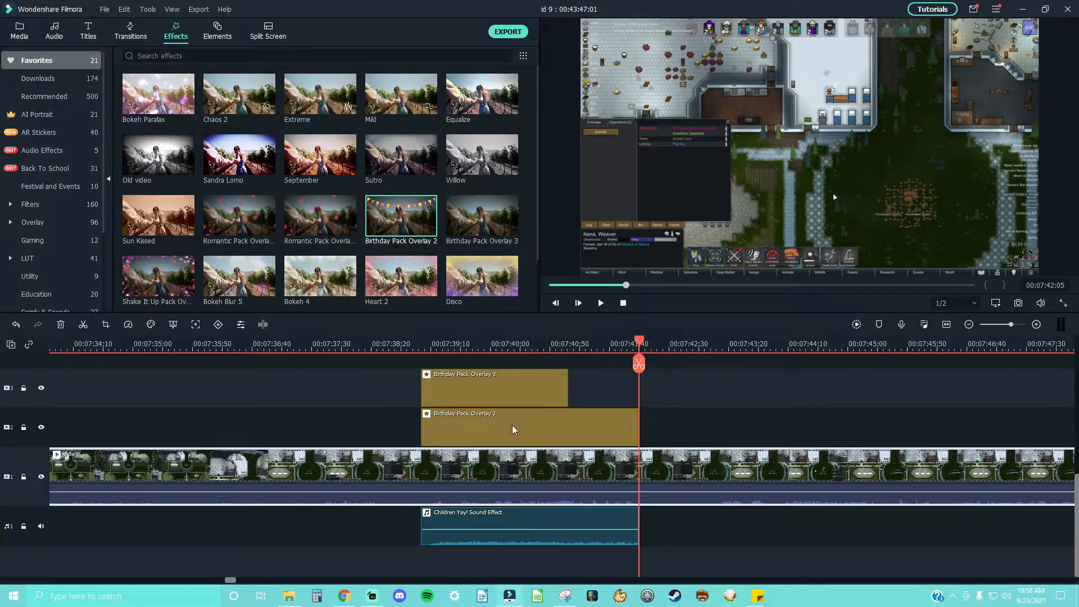
key(ctrl+b)
click(418, 340)
drag(418, 339, 420, 340)
drag(1002, 328, 1007, 327)
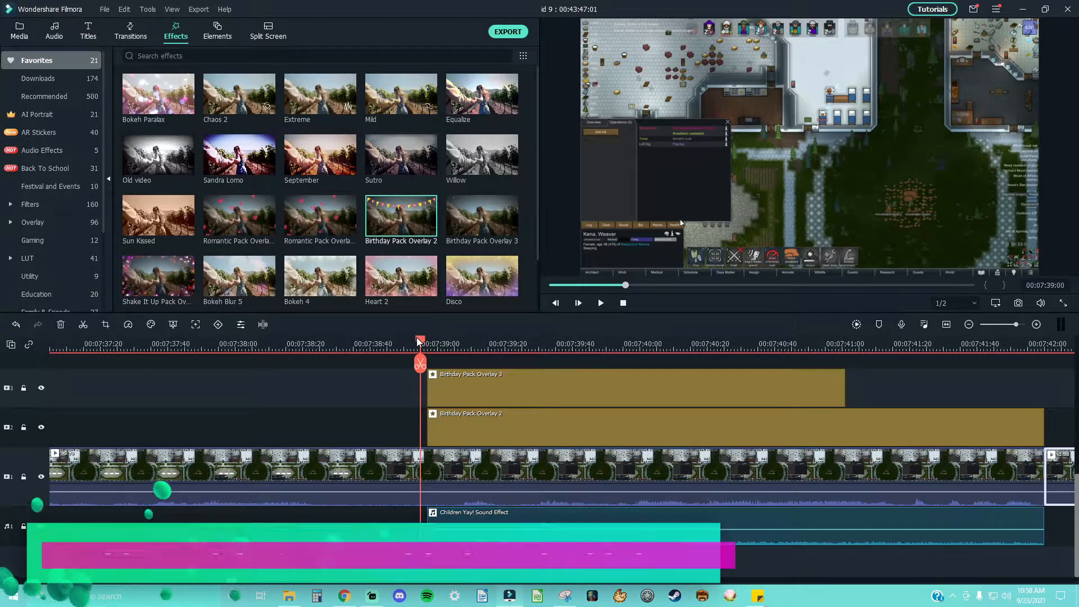
drag(418, 341, 427, 340)
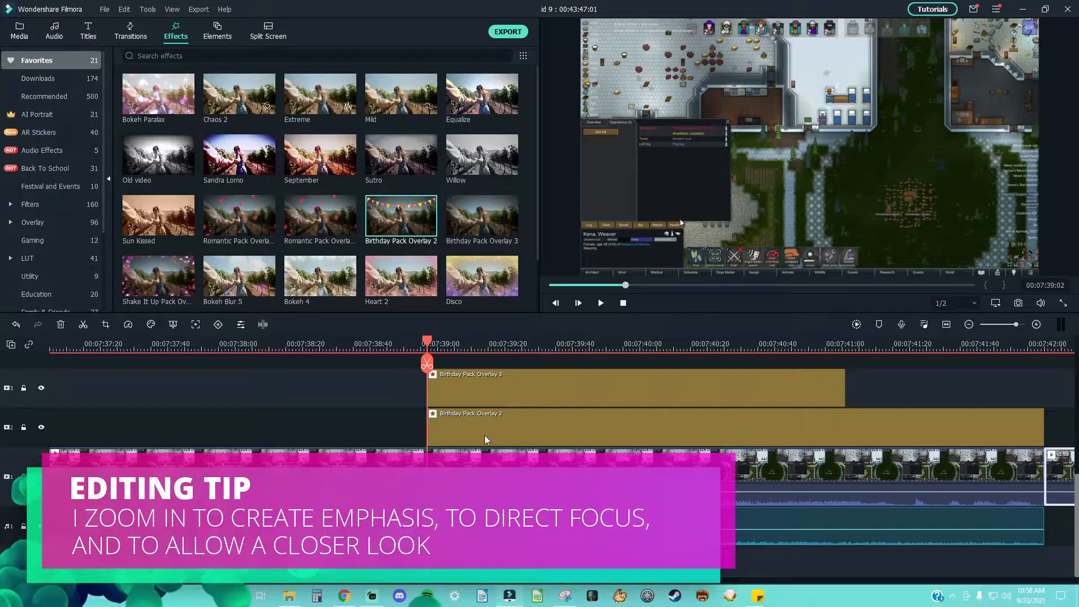
click(479, 465)
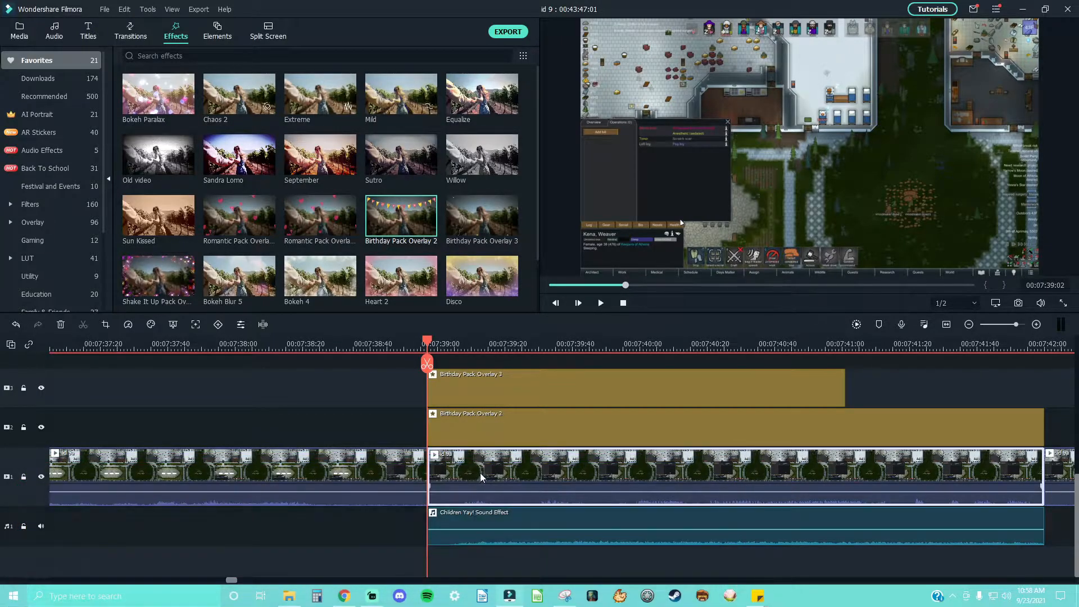
Step: Zoom in on the isolated gameplay clip with a custom animation keyframe at its start, scaled to 128.66%
double_click(481, 474)
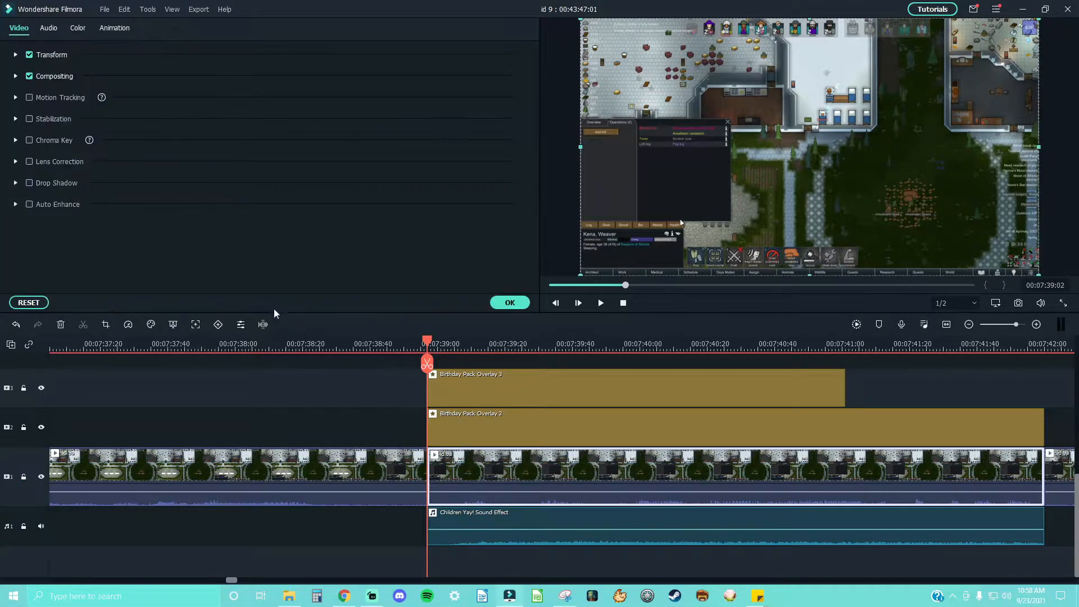
click(116, 26)
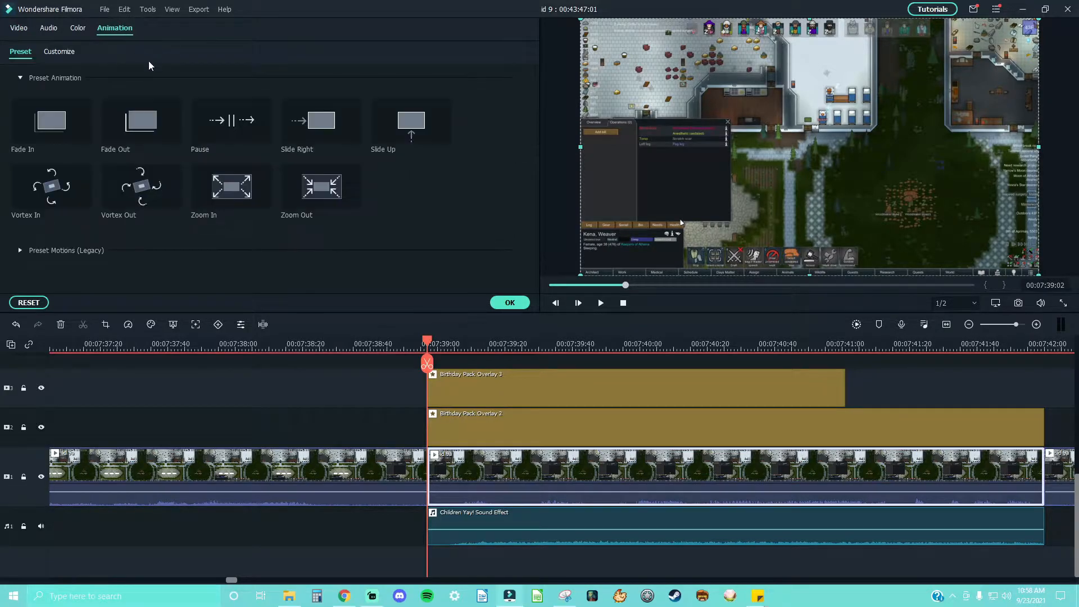
click(75, 51)
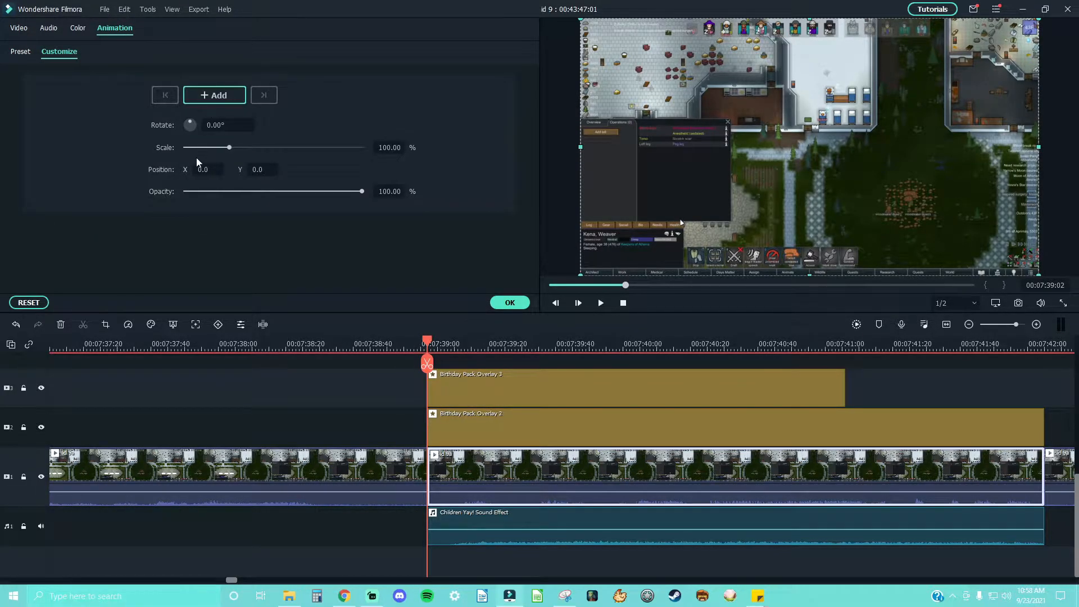
drag(231, 146, 242, 146)
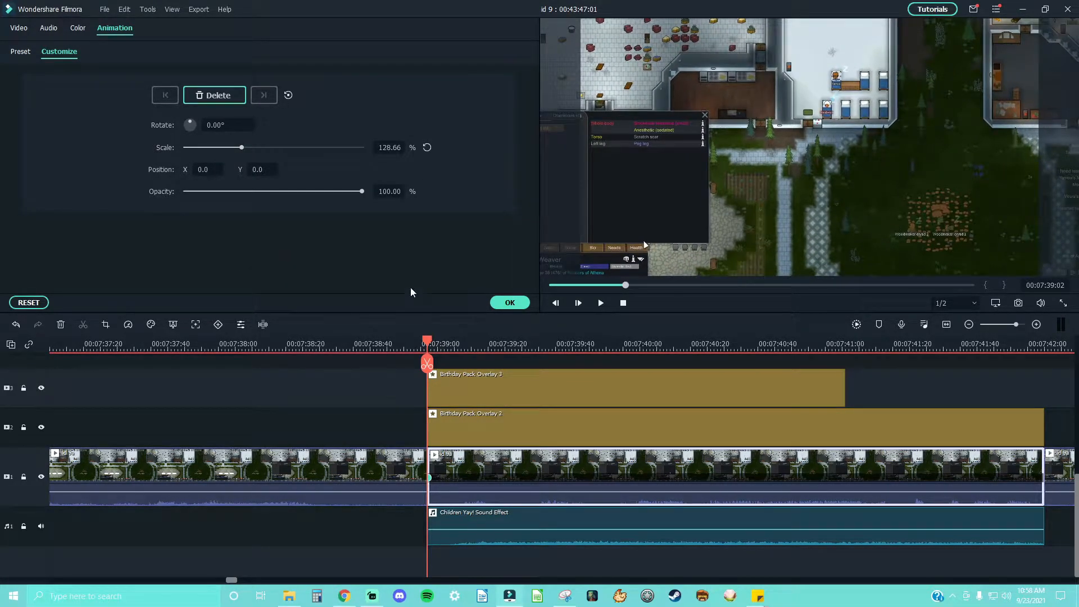
click(520, 302)
Step: Shift Birthday Pack Overlay 3 slightly later, and give the Children Yay! sound effect a short ending fade-out and a lower volume
drag(548, 389, 600, 392)
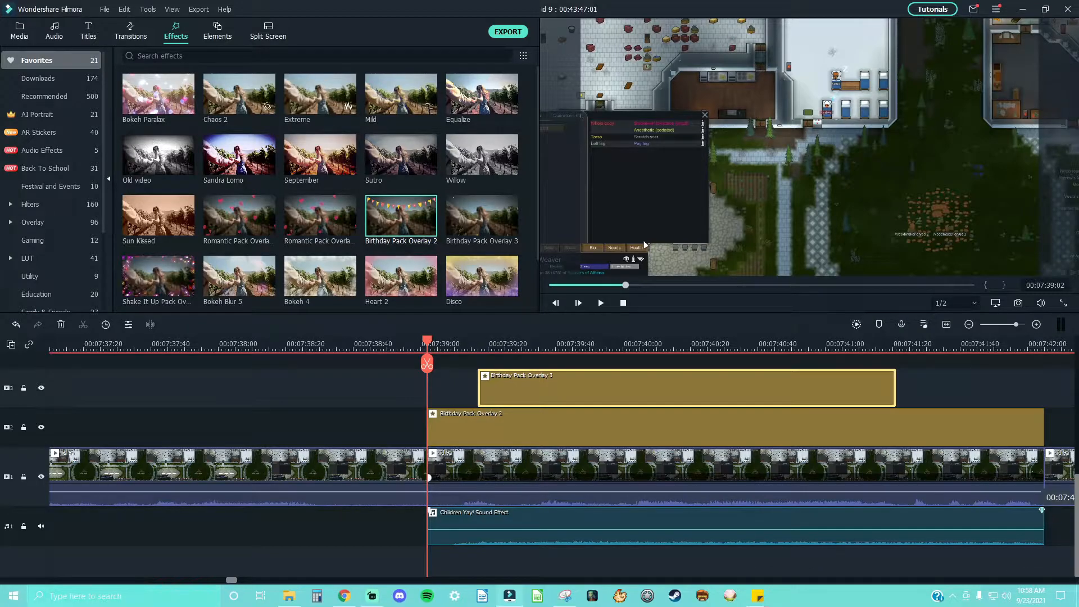
drag(1041, 510, 1019, 511)
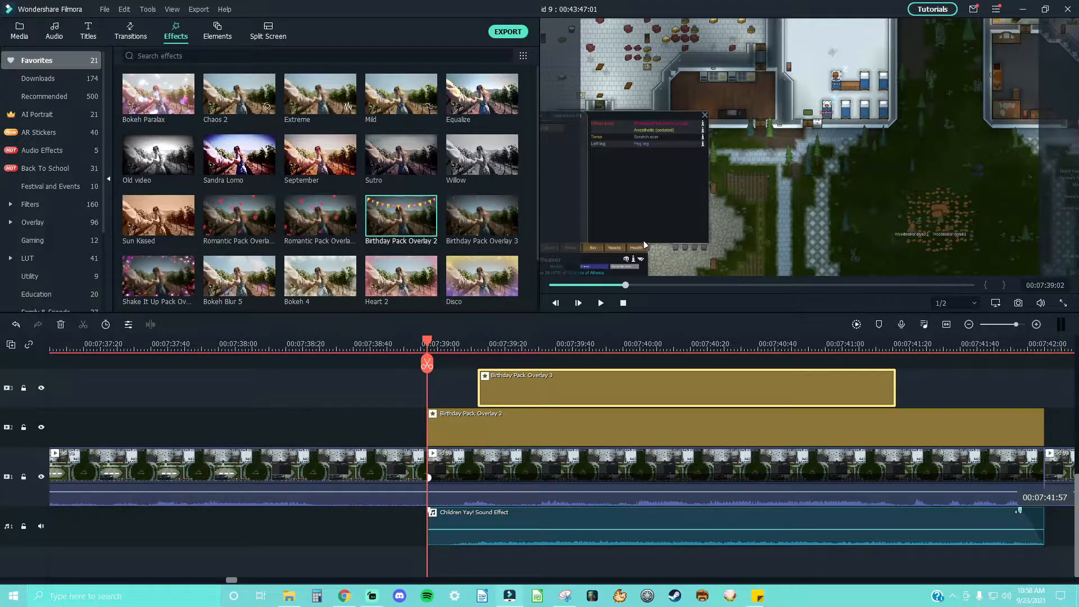
drag(977, 529, 979, 533)
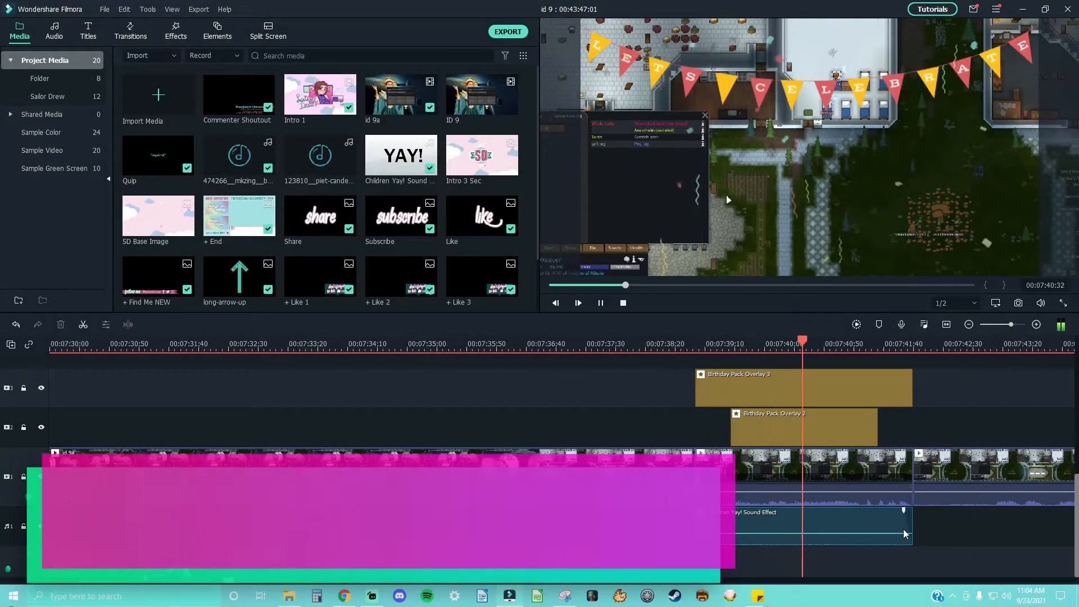
Step: Rewatch the birthday celebration edit from about 00:07:35:14 to judge whether its timing feels natural
key(space)
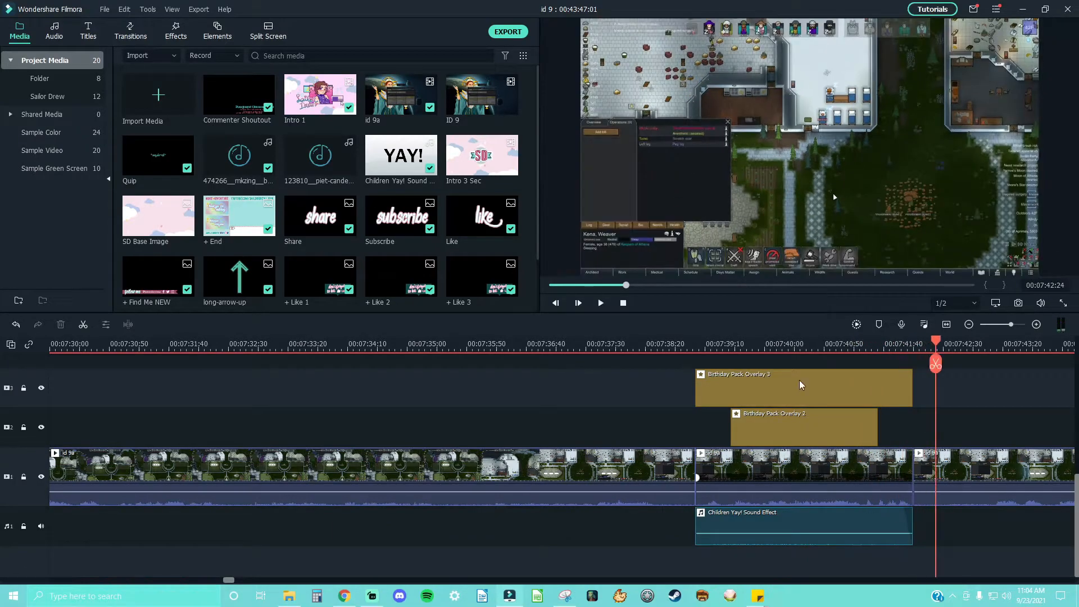
click(686, 347)
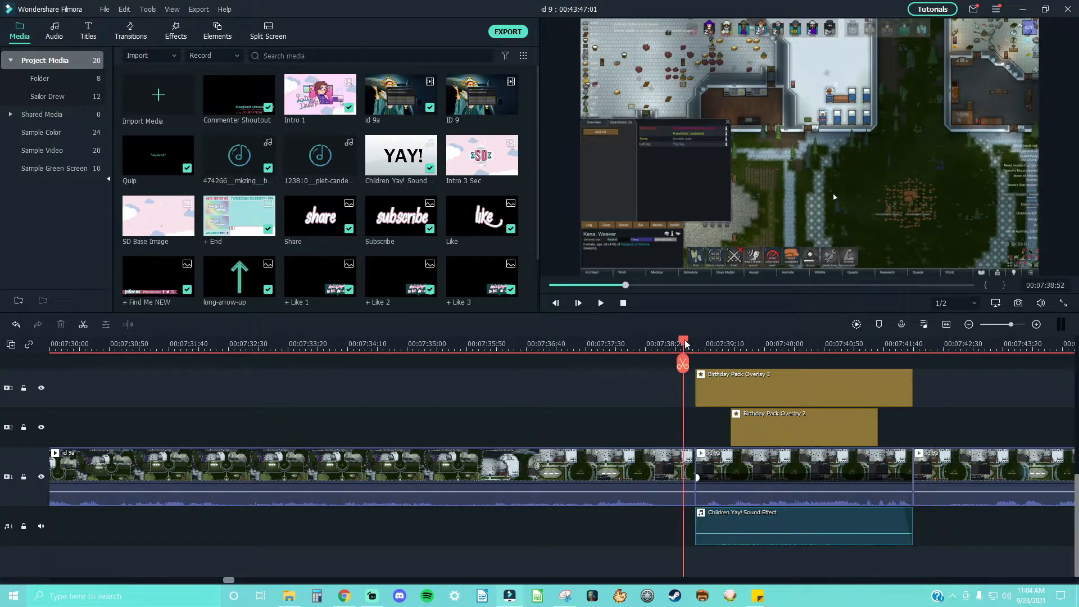
click(691, 344)
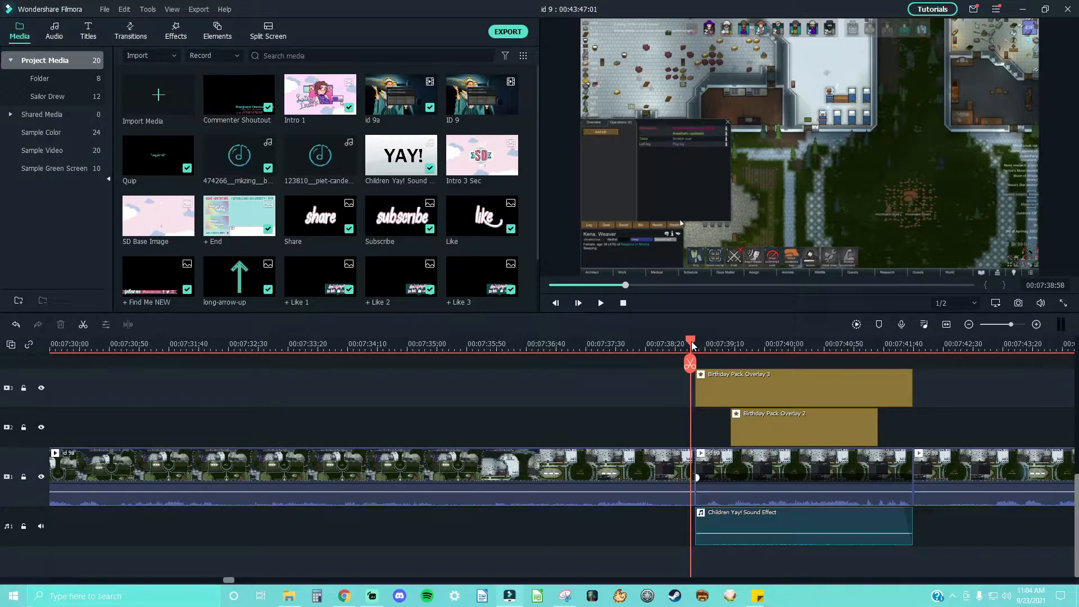
drag(691, 341, 424, 351)
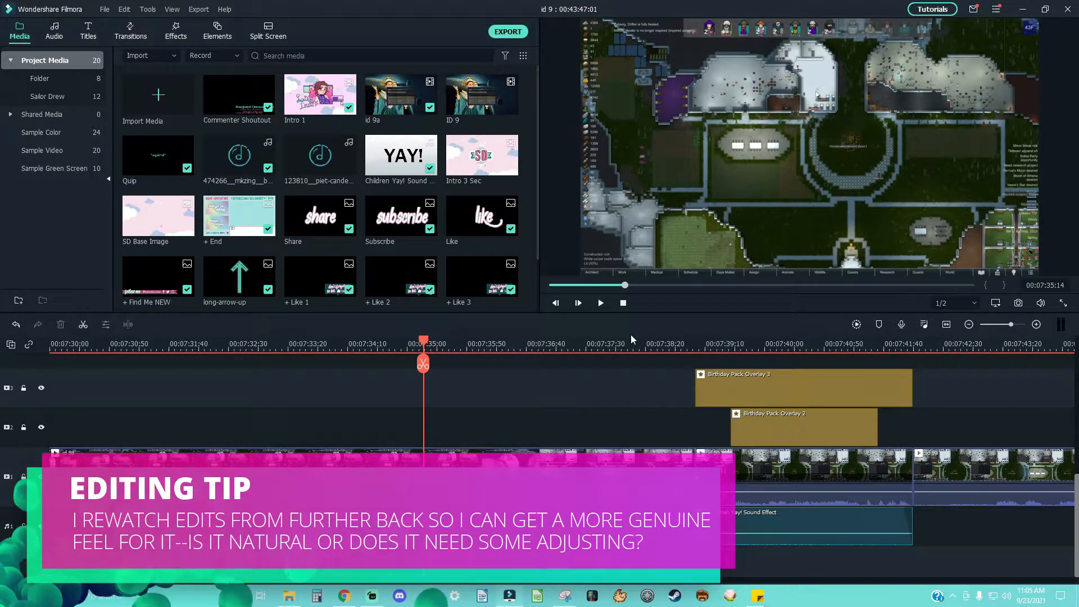
click(681, 346)
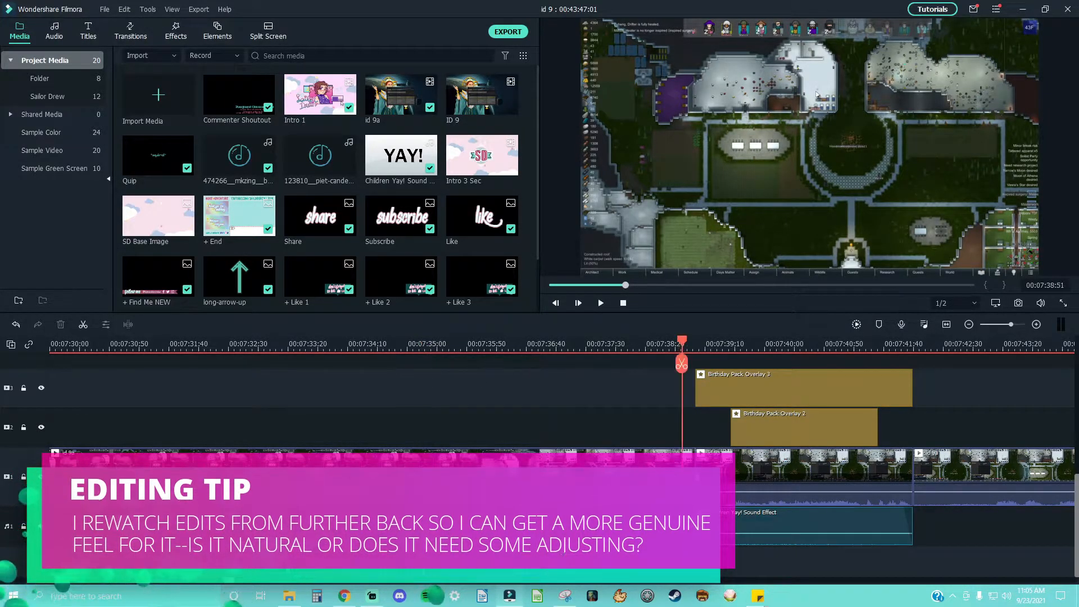
mouse_move(681, 348)
mouse_down()
mouse_move(937, 375)
mouse_move(906, 378)
mouse_move(931, 390)
mouse_move(692, 376)
mouse_move(930, 376)
mouse_move(674, 376)
mouse_up()
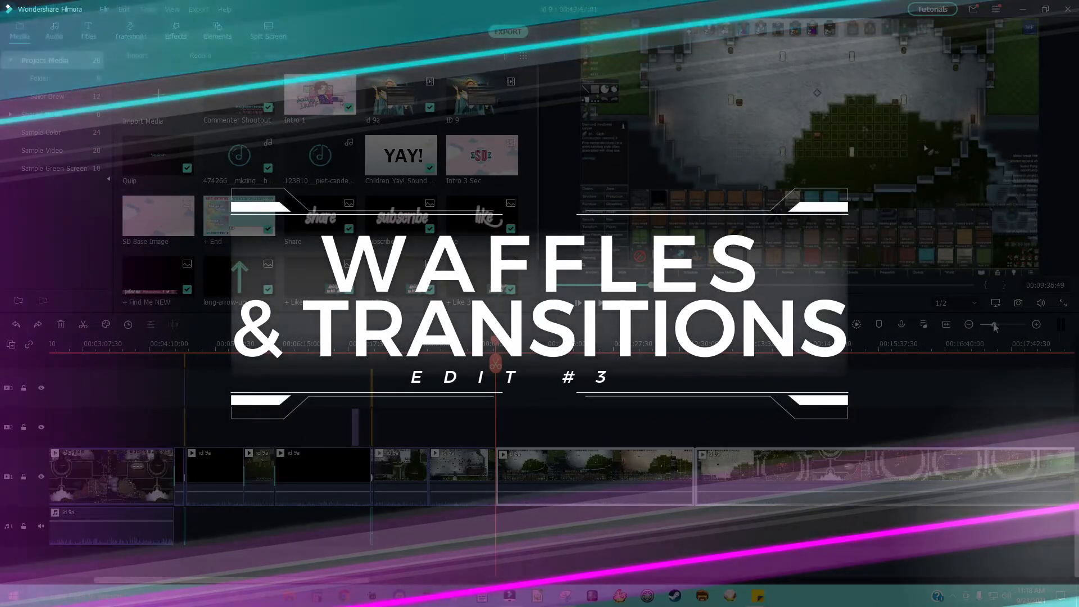
drag(995, 328, 999, 326)
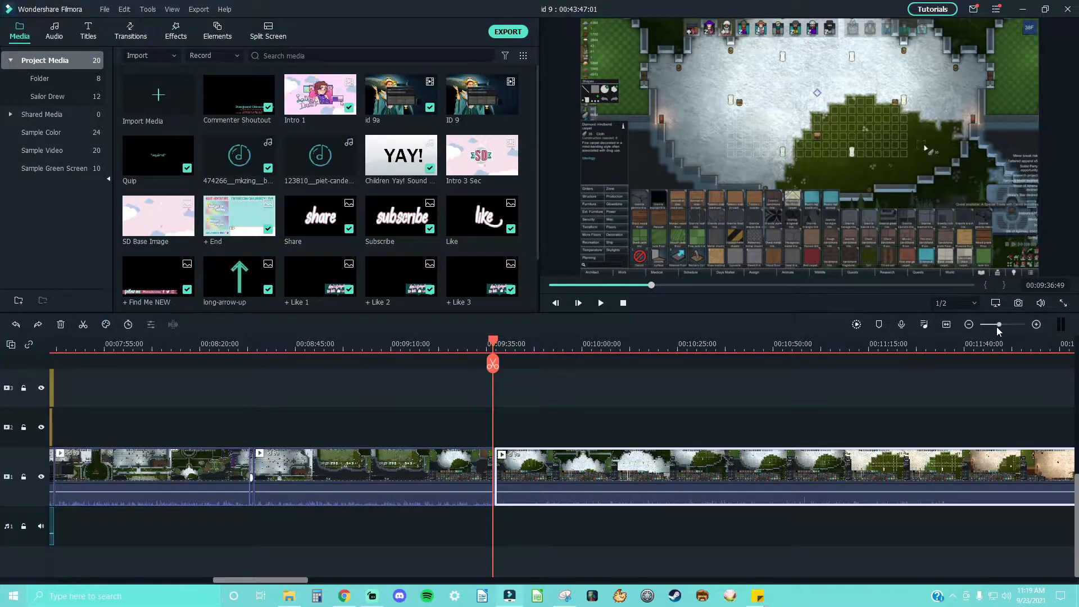
drag(999, 324, 997, 324)
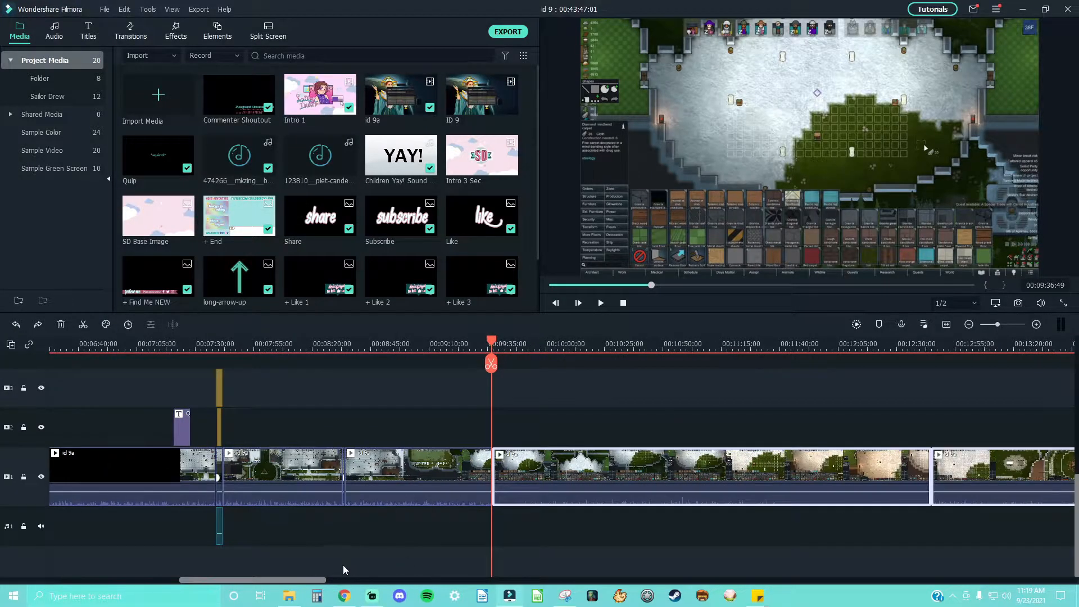
Step: Review the isolated gameplay section between about 00:09:37 and 00:12:44 and delete it, closing the gap
drag(311, 580, 318, 581)
drag(446, 344, 686, 420)
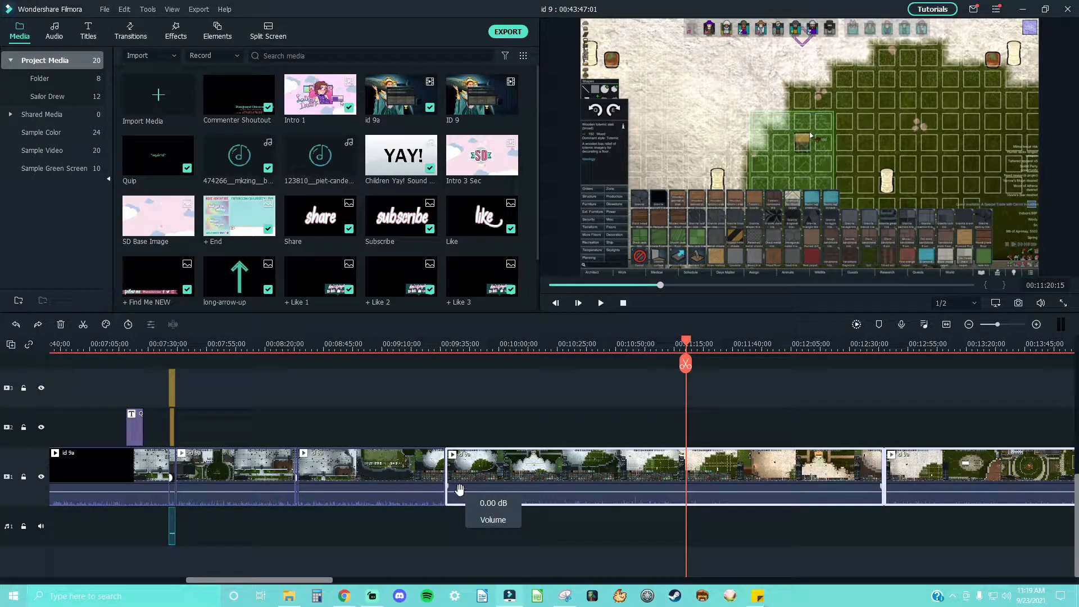
drag(692, 347, 883, 384)
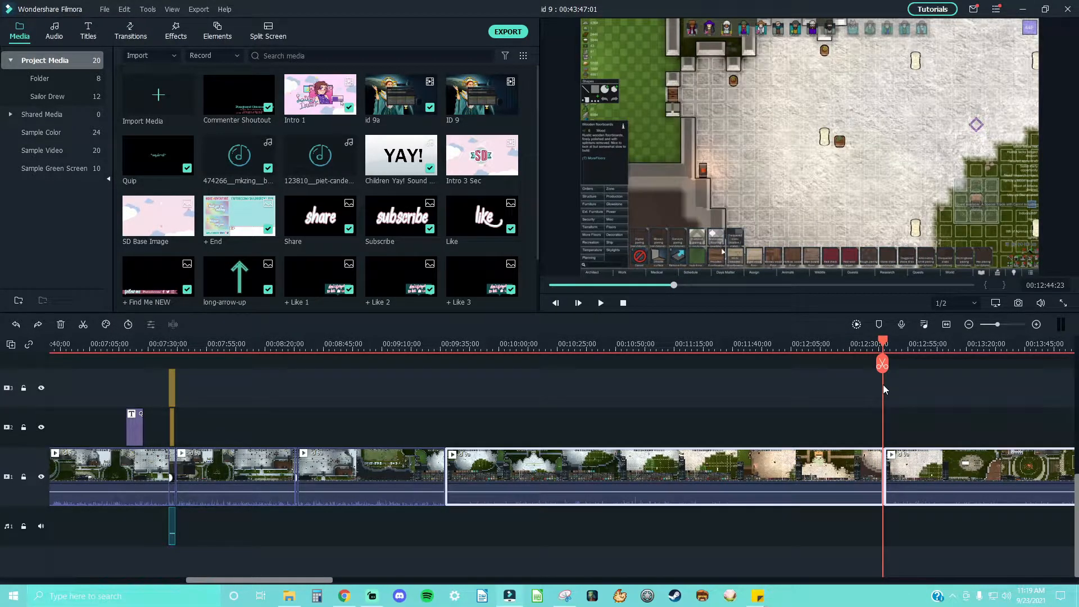
drag(882, 385, 712, 413)
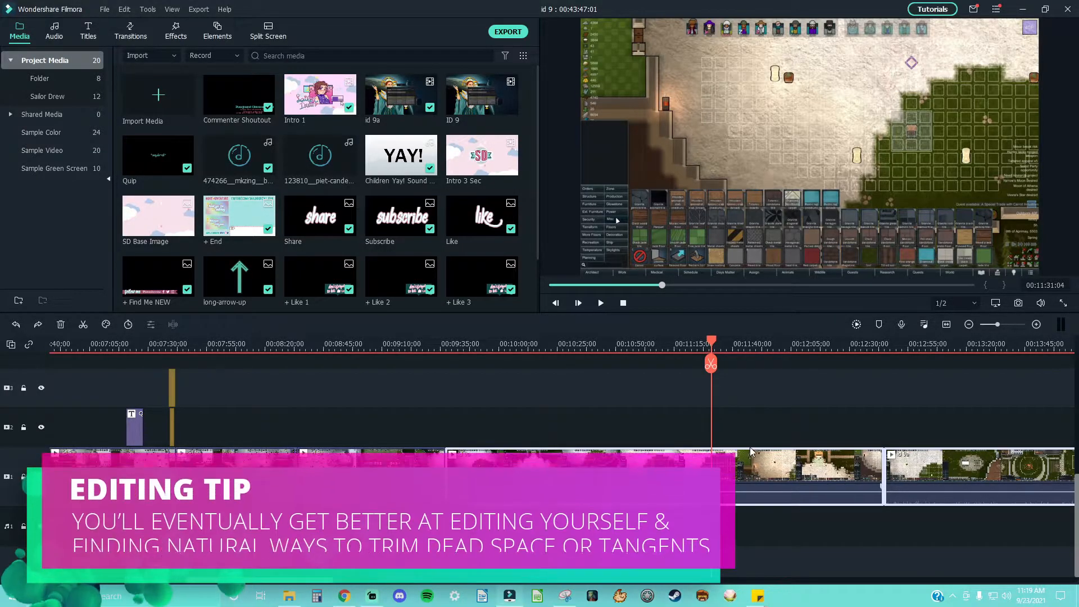
drag(711, 346, 736, 490)
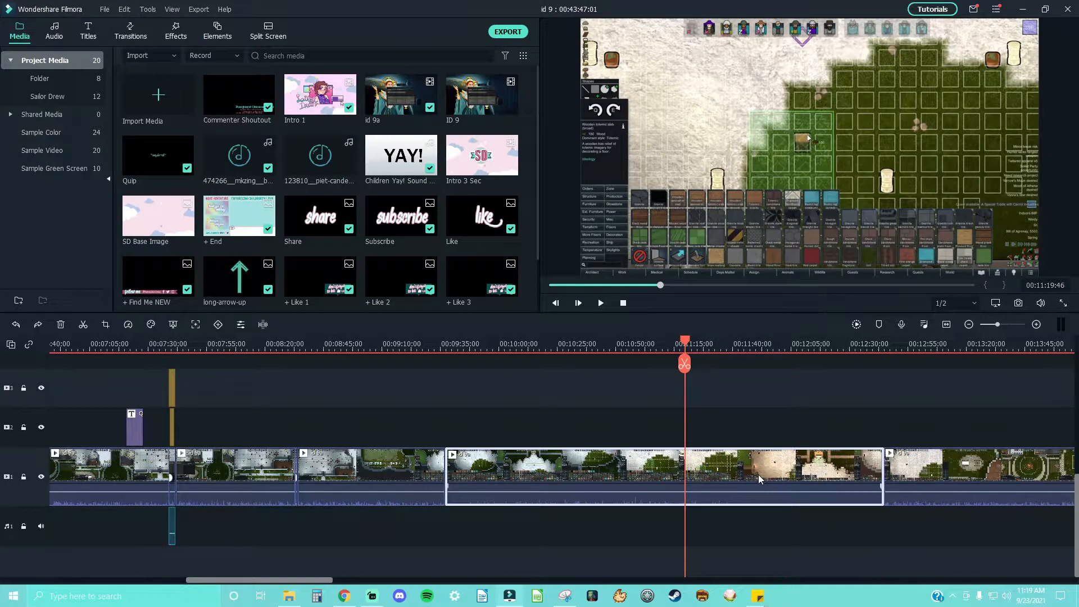
key(Delete)
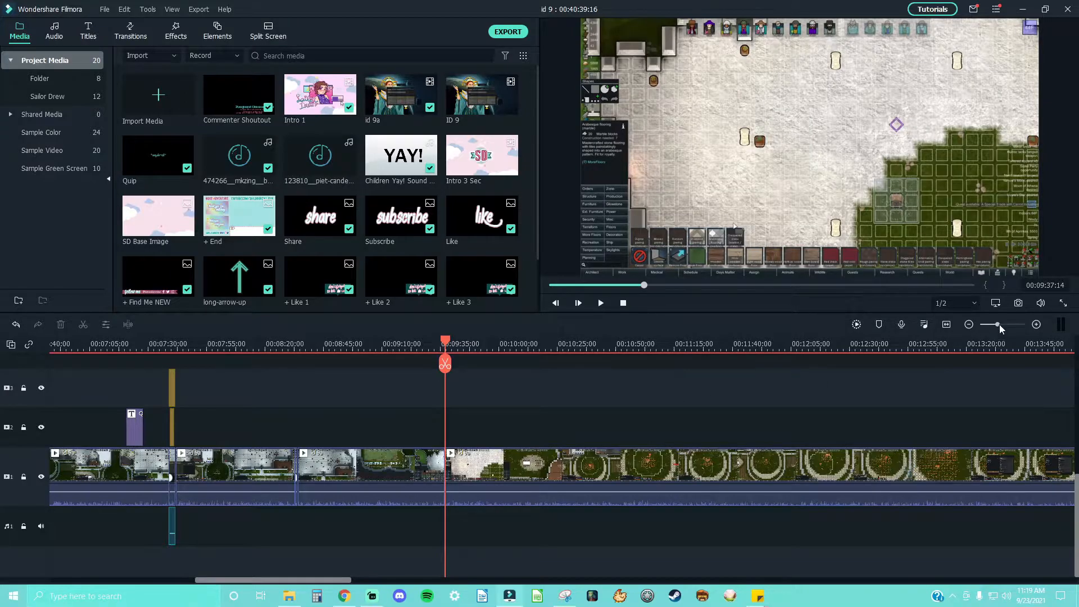
Step: Add a Dissolve transition at the cut near 00:09:37:14 and shorten it to a brief blend across the cut
drag(1000, 326, 1006, 326)
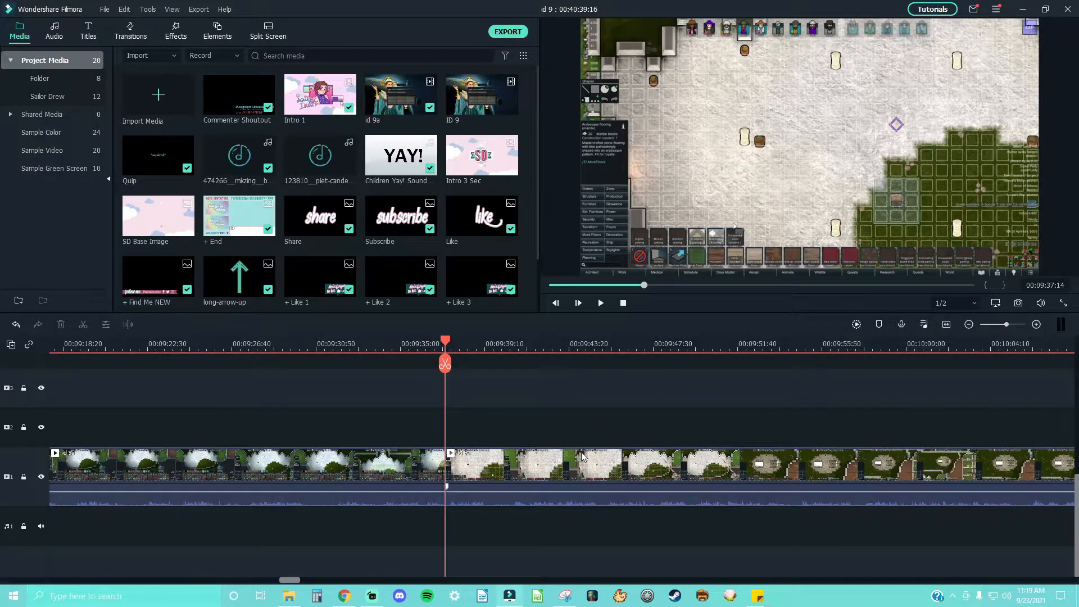
click(1012, 326)
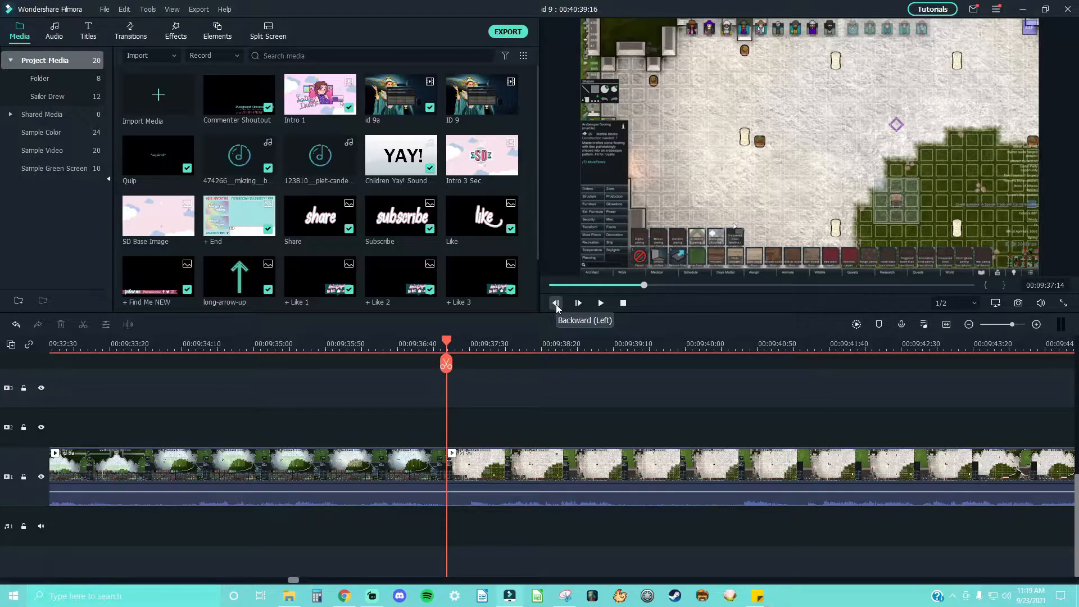
click(132, 35)
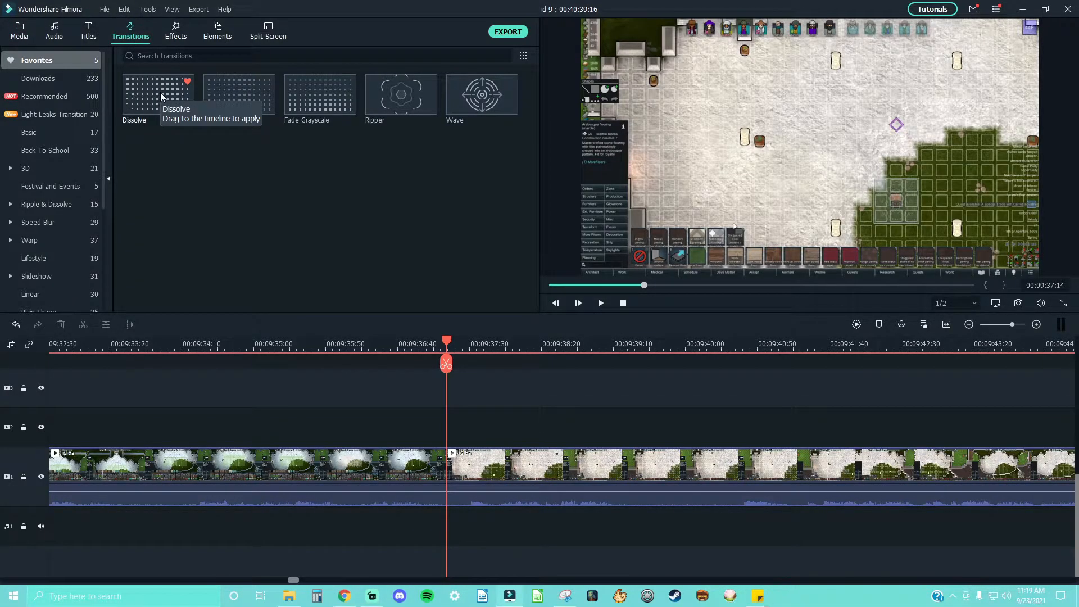
drag(161, 93, 408, 479)
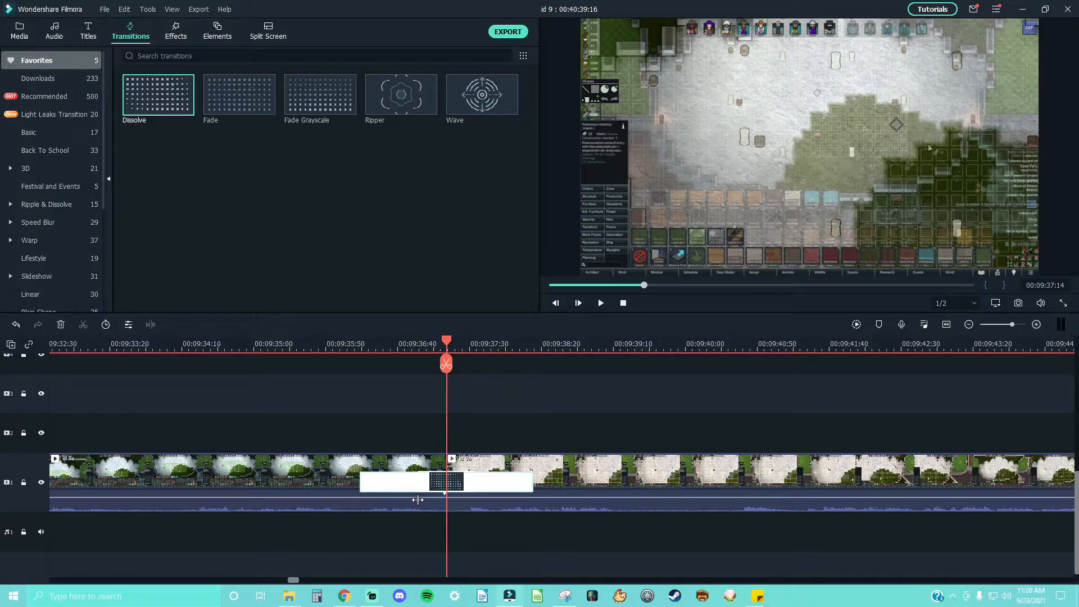
drag(418, 500, 421, 476)
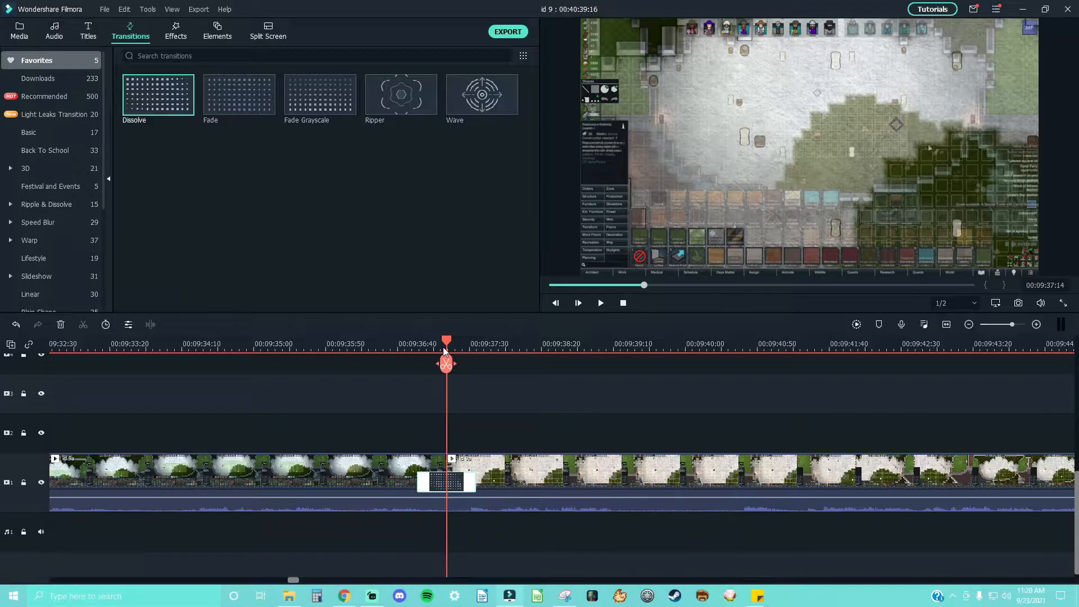
Step: Play back the Dissolve at the 00:09:37:14 cut and preview the Fade transition for comparison
drag(446, 345, 400, 352)
key(space)
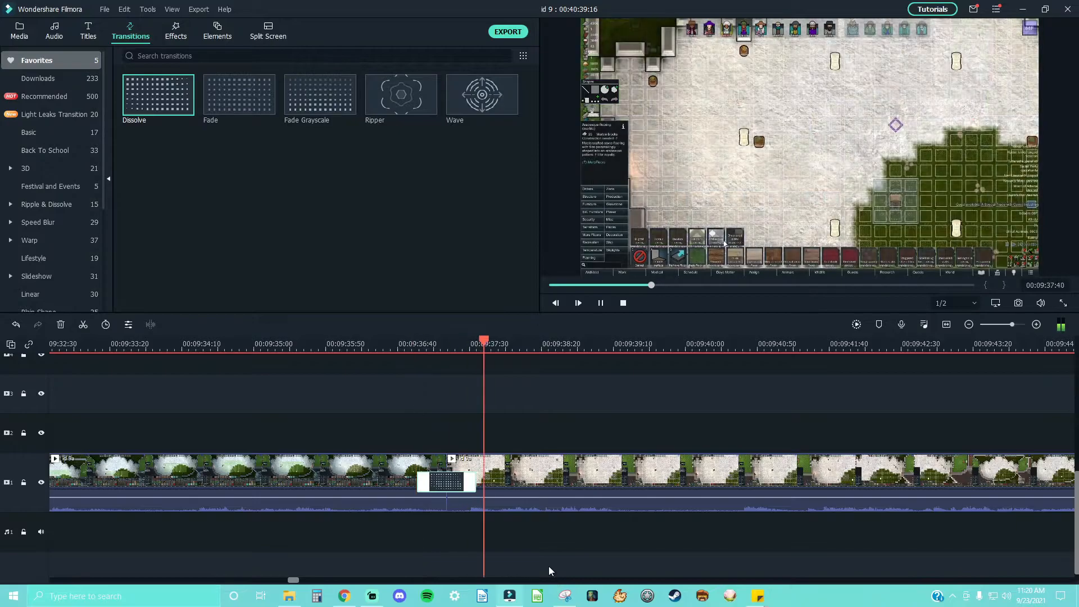
click(347, 344)
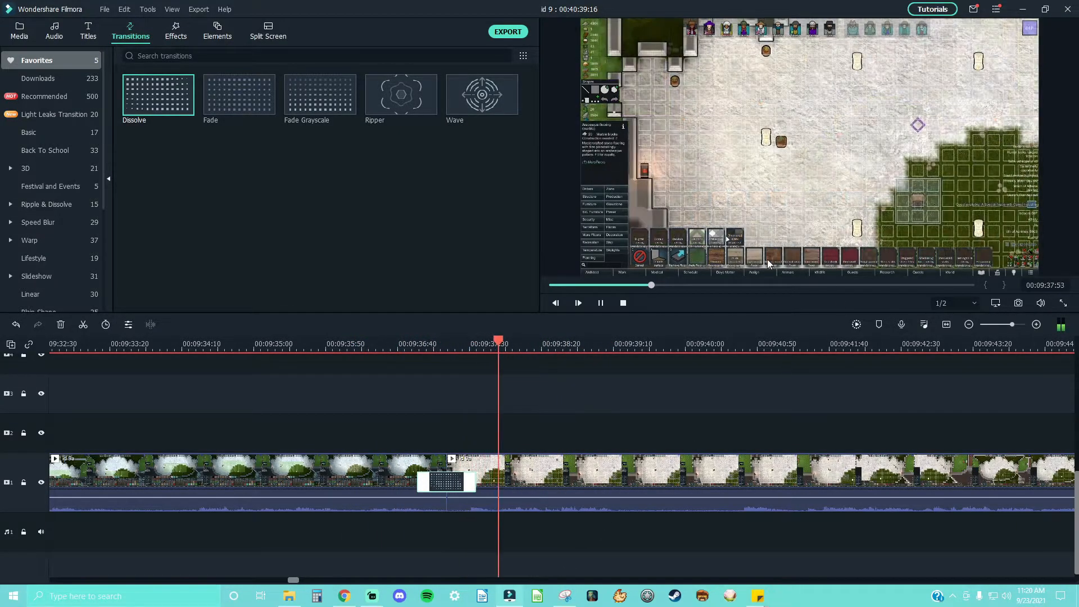
key(space)
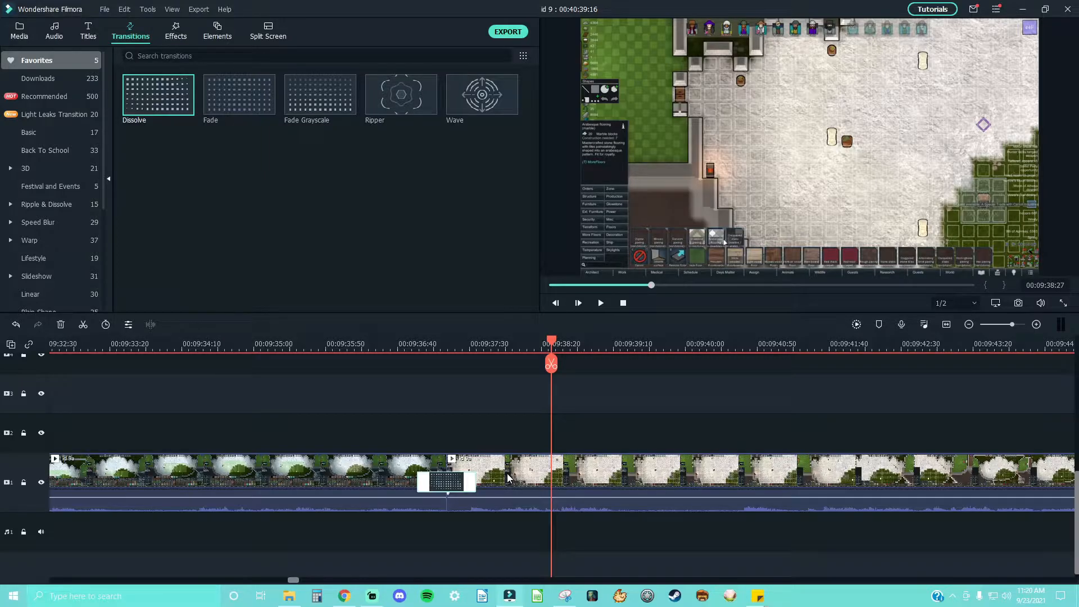
click(210, 98)
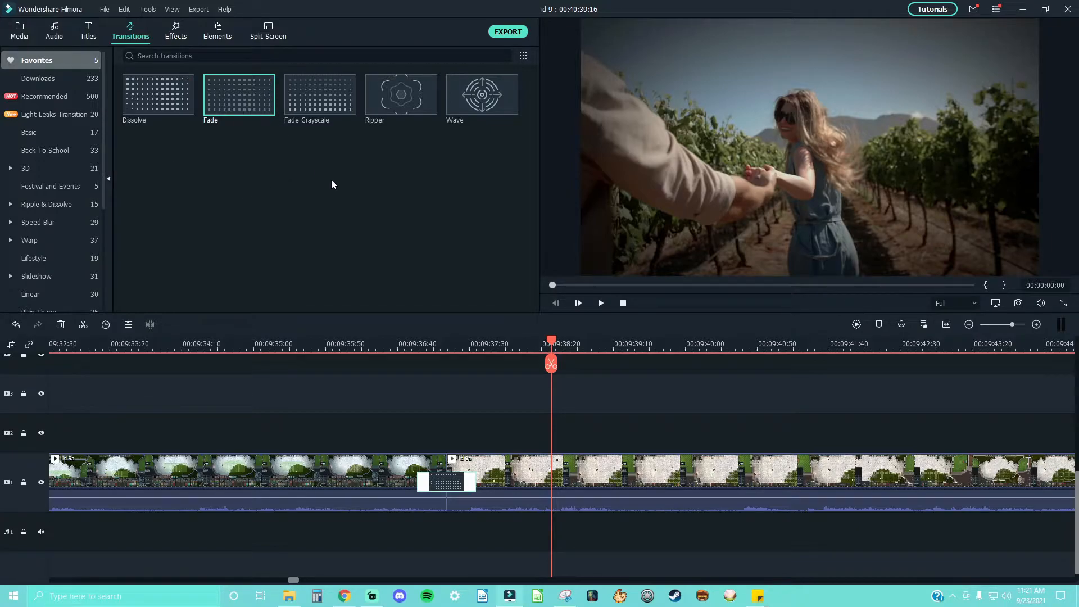
click(149, 106)
drag(411, 344, 527, 365)
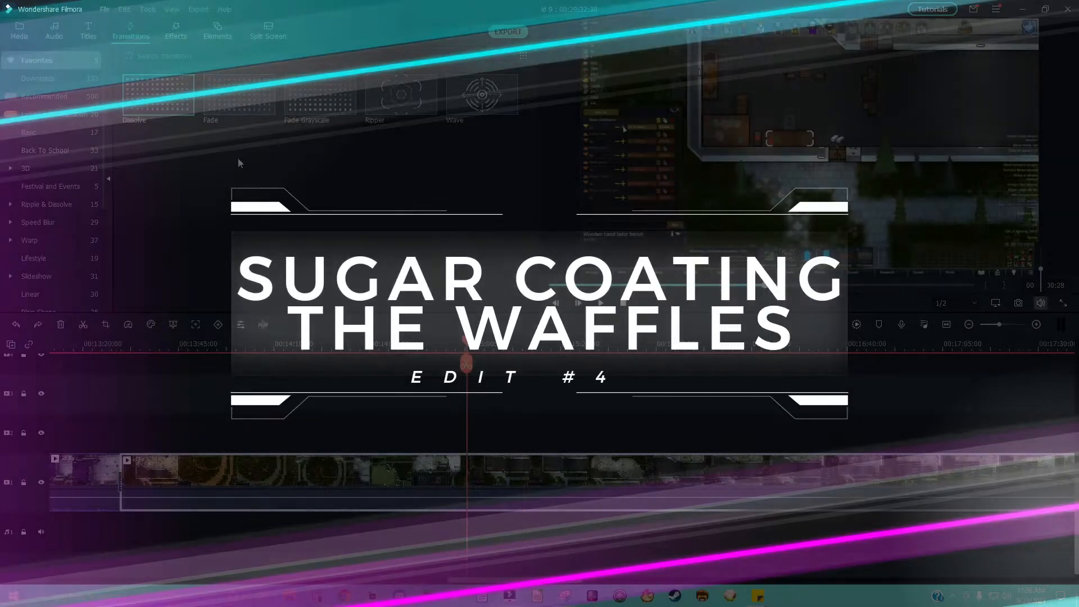
Step: Place the favorite Brain buffering title at 00:15:00:28 and move it to track 3, leaving the track beneath it empty
click(88, 31)
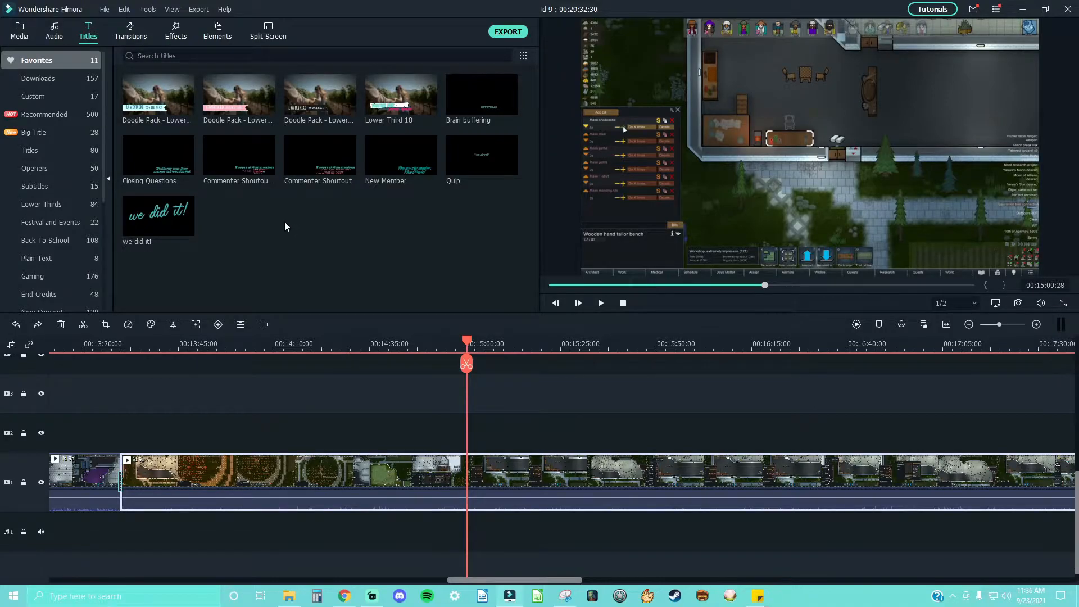
mouse_move(450, 95)
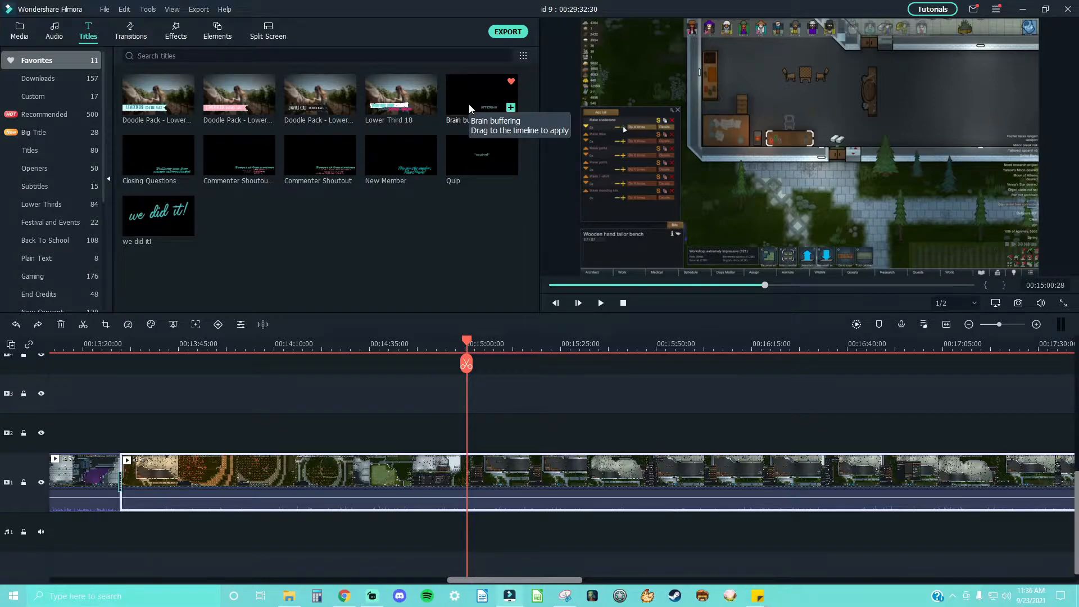
drag(470, 108, 474, 435)
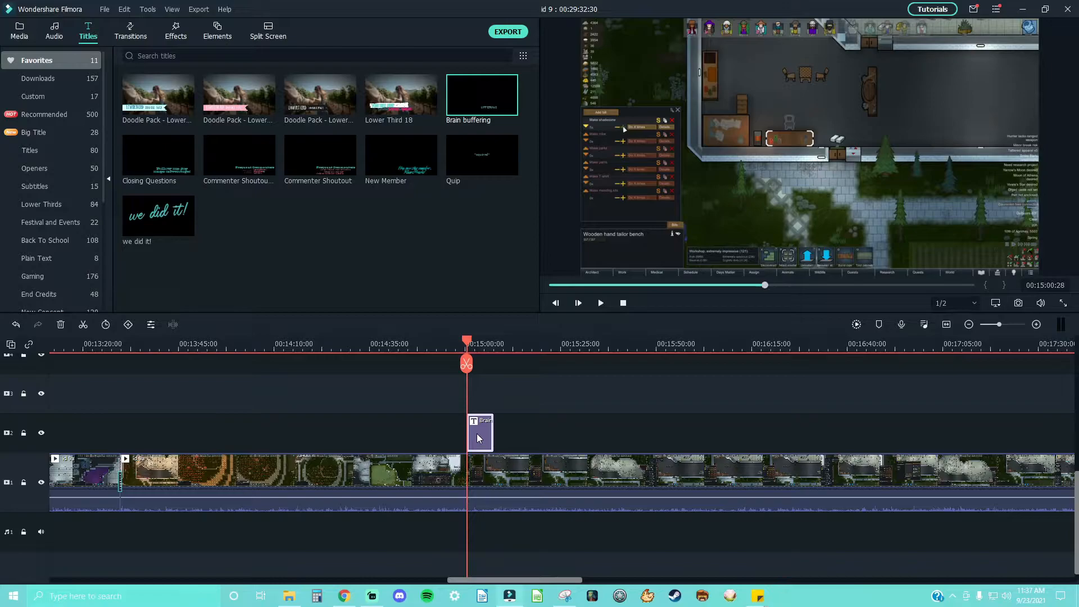
double_click(476, 433)
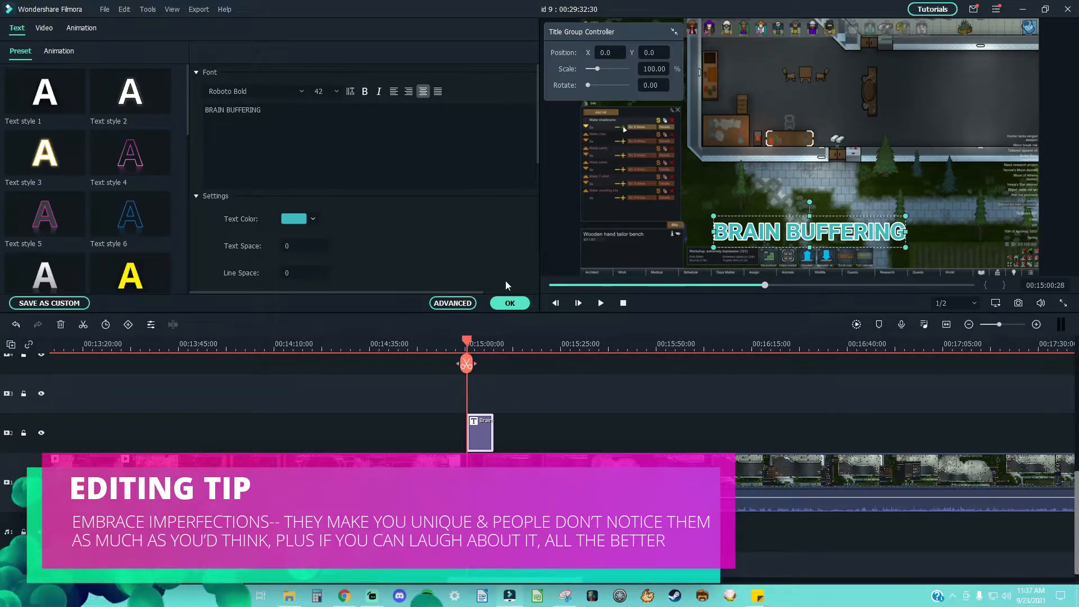
click(508, 303)
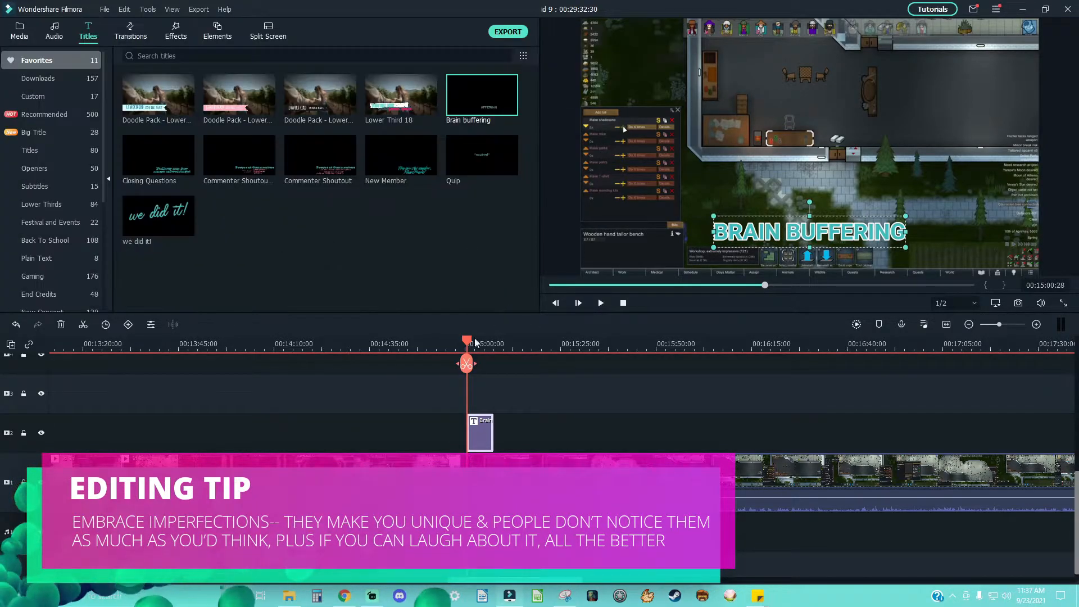
drag(480, 436, 490, 399)
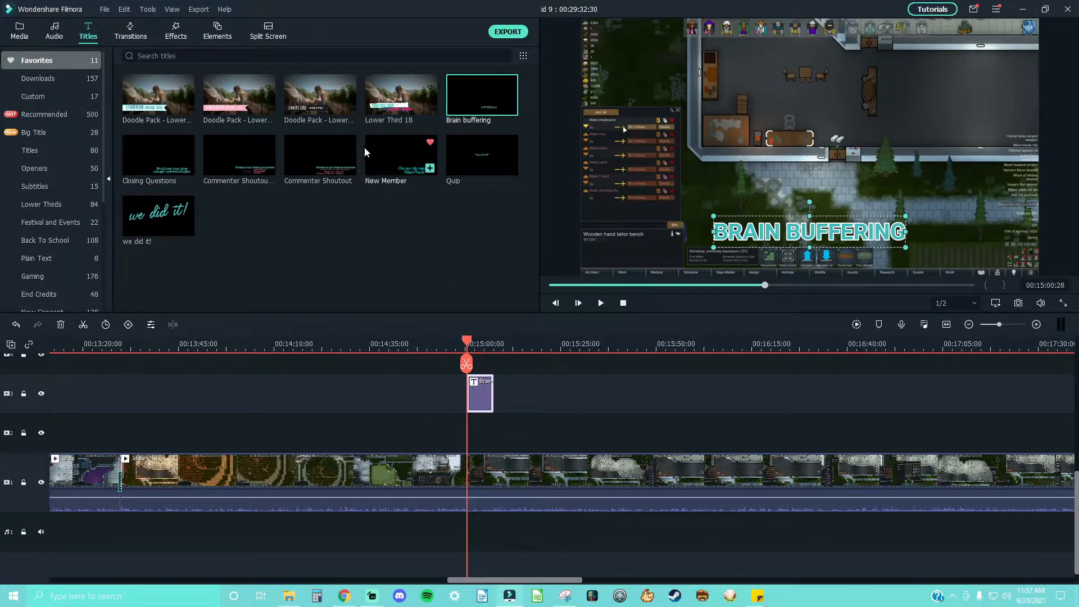
Step: Play through the Brain buffering title's staggered text animations in the advanced text editor, keeping its settings
double_click(488, 392)
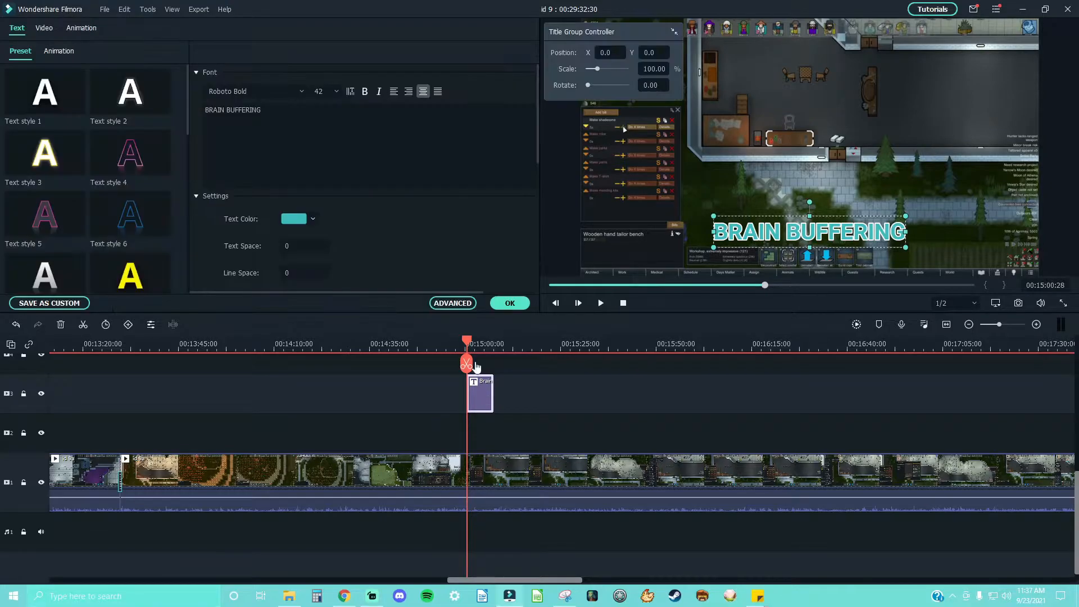
click(462, 304)
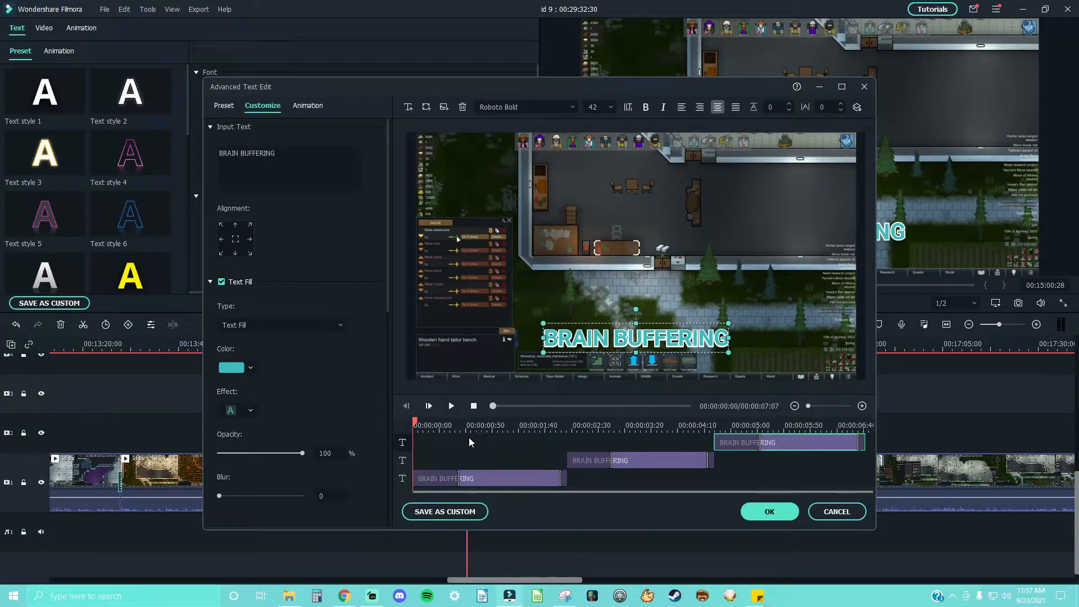
click(452, 407)
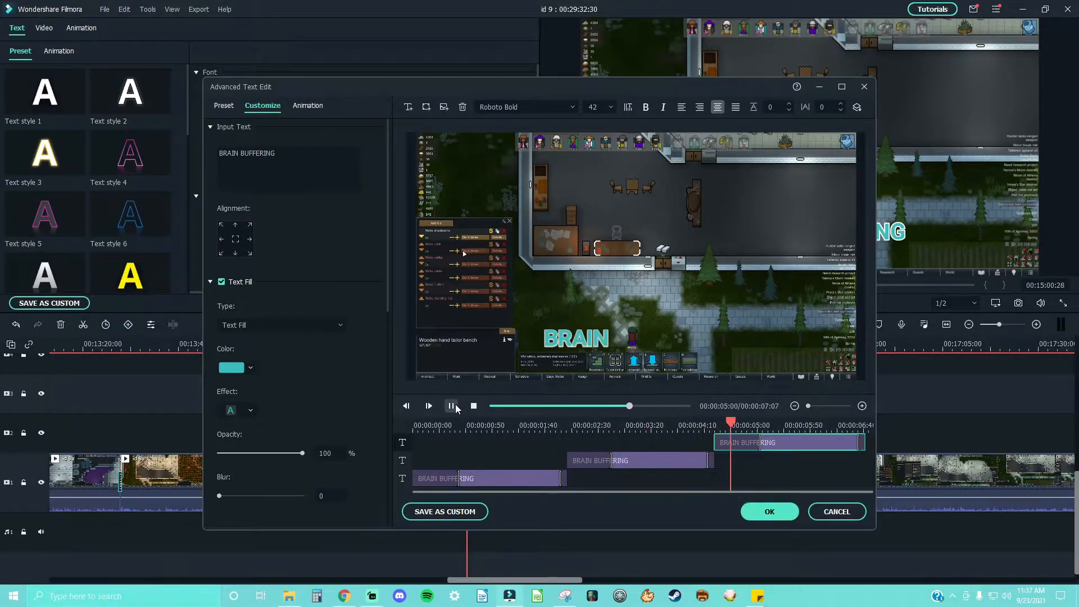
click(452, 407)
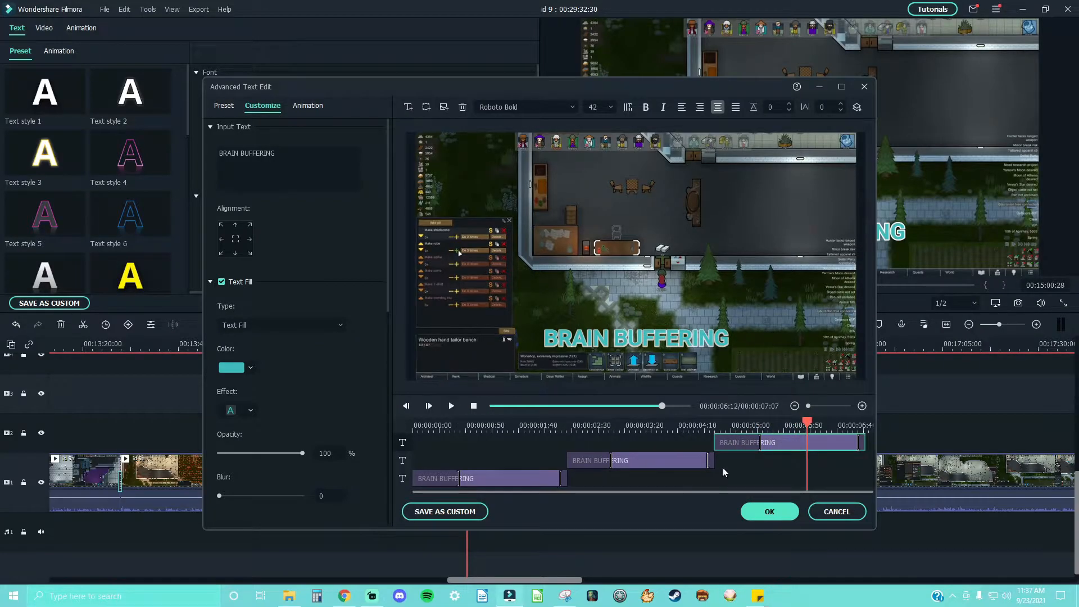
click(769, 512)
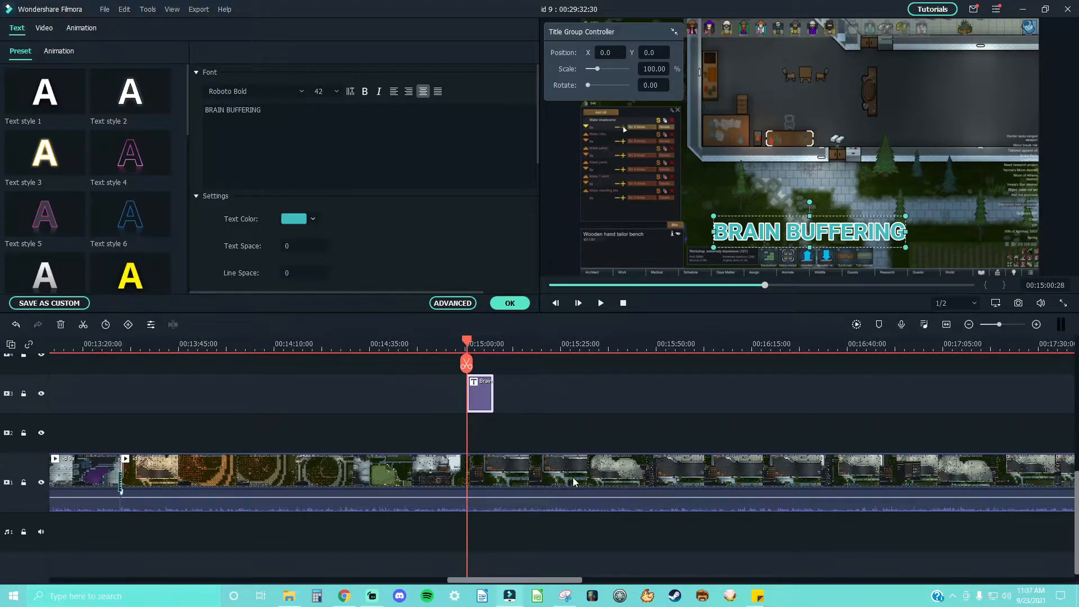
drag(1000, 324, 1007, 325)
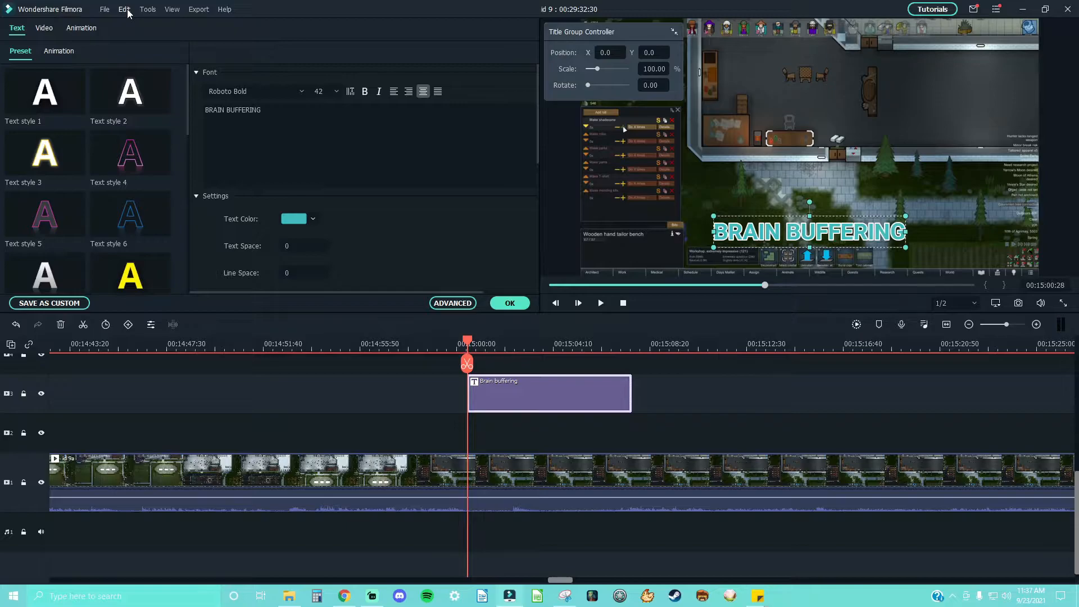
click(509, 303)
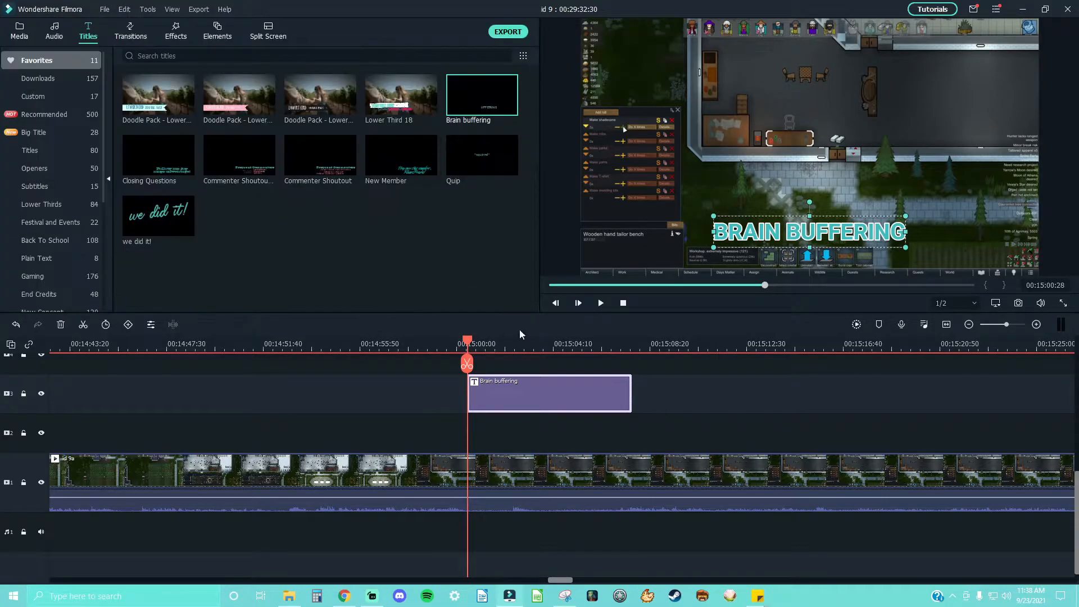
Step: Add the favorite Element Motion Shape 6 to the empty track beneath the Brain buffering title
click(217, 31)
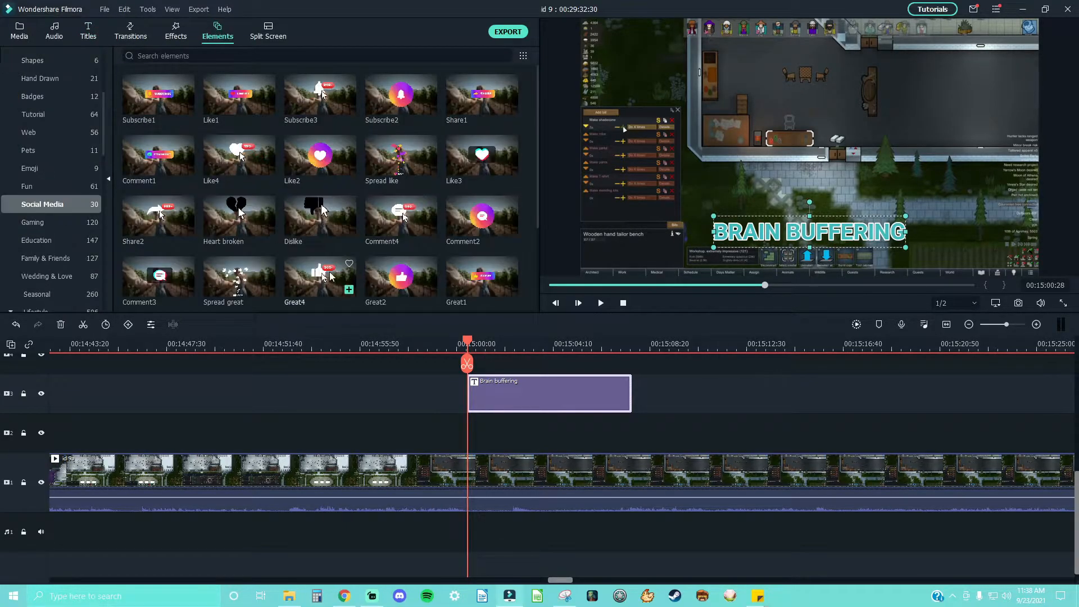
scroll(51, 186, up, 5)
click(36, 60)
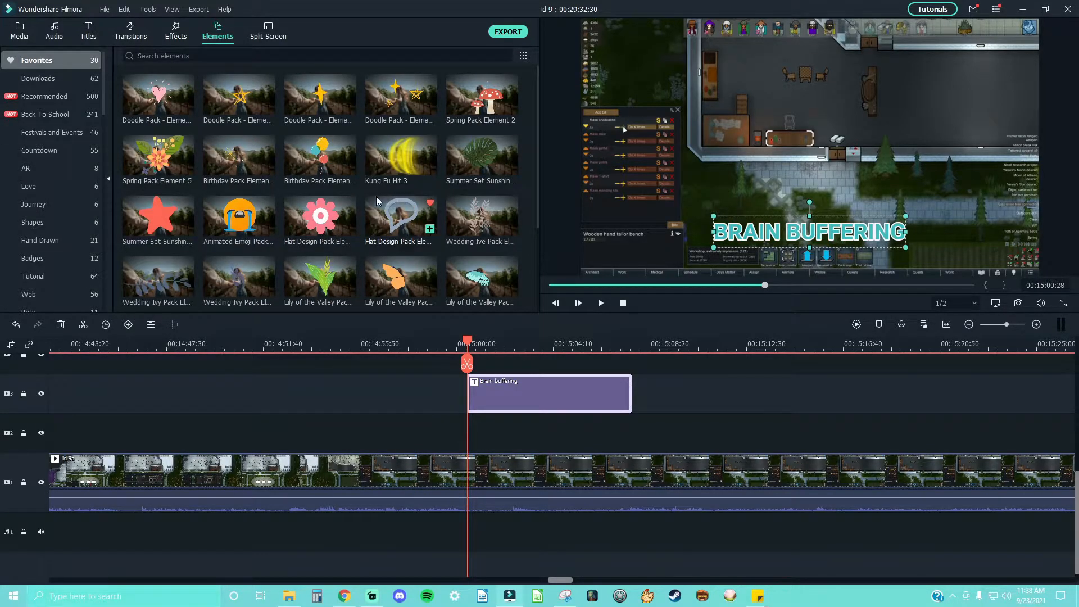
scroll(374, 199, down, 2)
drag(410, 250, 444, 432)
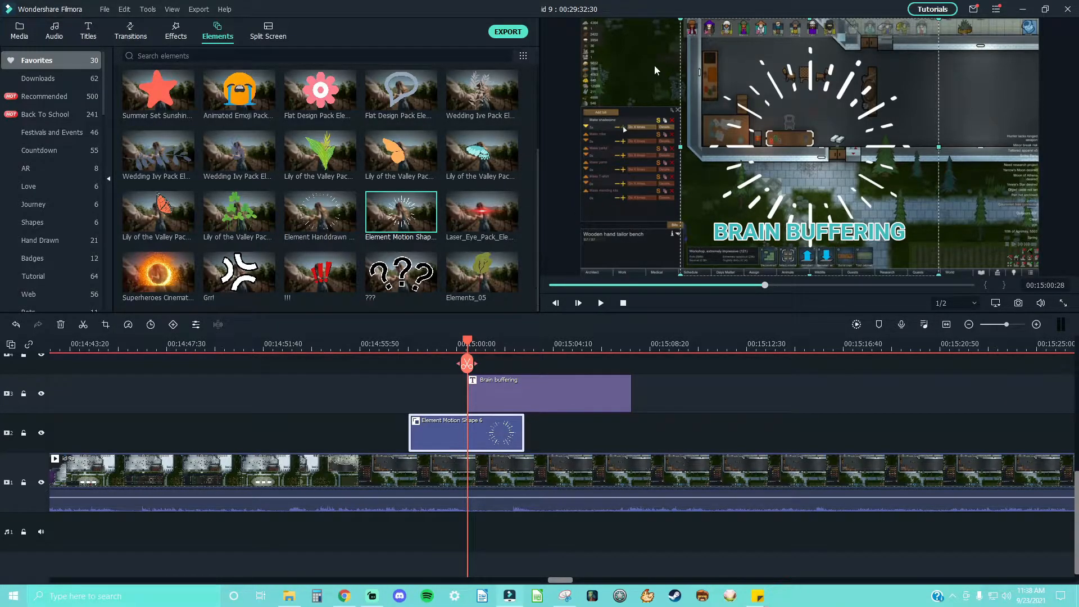
Step: Shrink the burst element in the preview and position it behind the middle of the BRAIN BUFFERING text
drag(681, 19, 853, 178)
drag(916, 201, 836, 198)
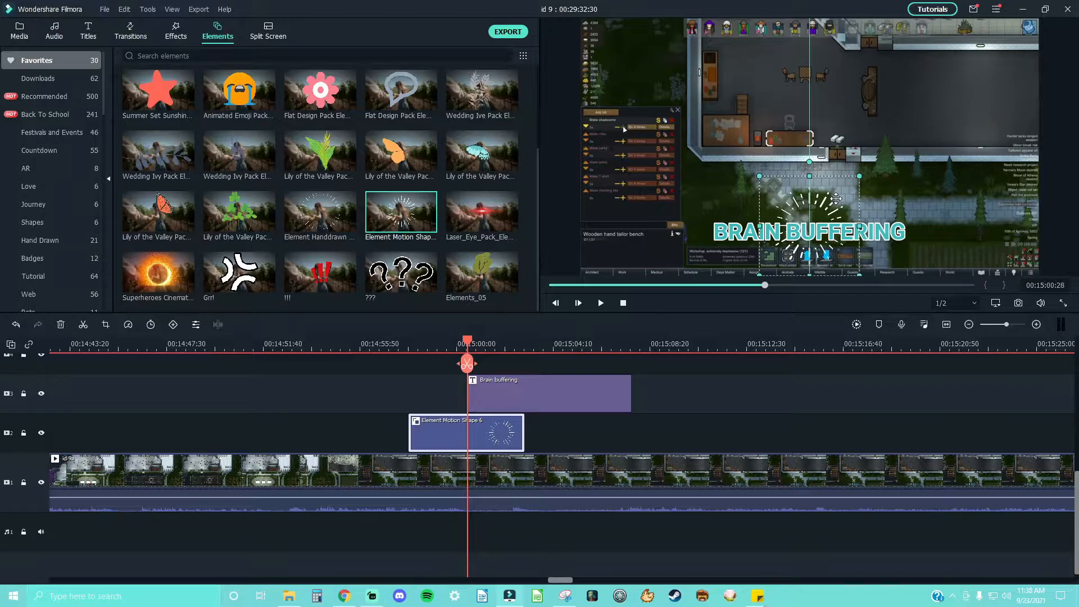
drag(859, 176, 820, 203)
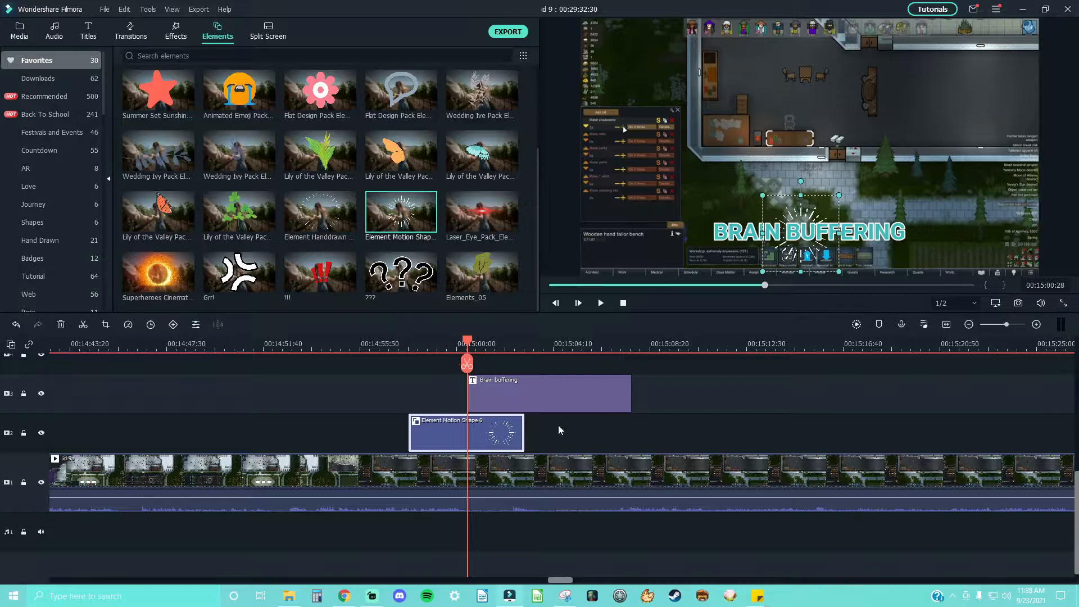
Step: Shift Element Motion Shape 6 to start together with the Brain buffering title at 00:15:00:28, and check the frame at its end
drag(523, 432, 651, 427)
drag(494, 429, 643, 429)
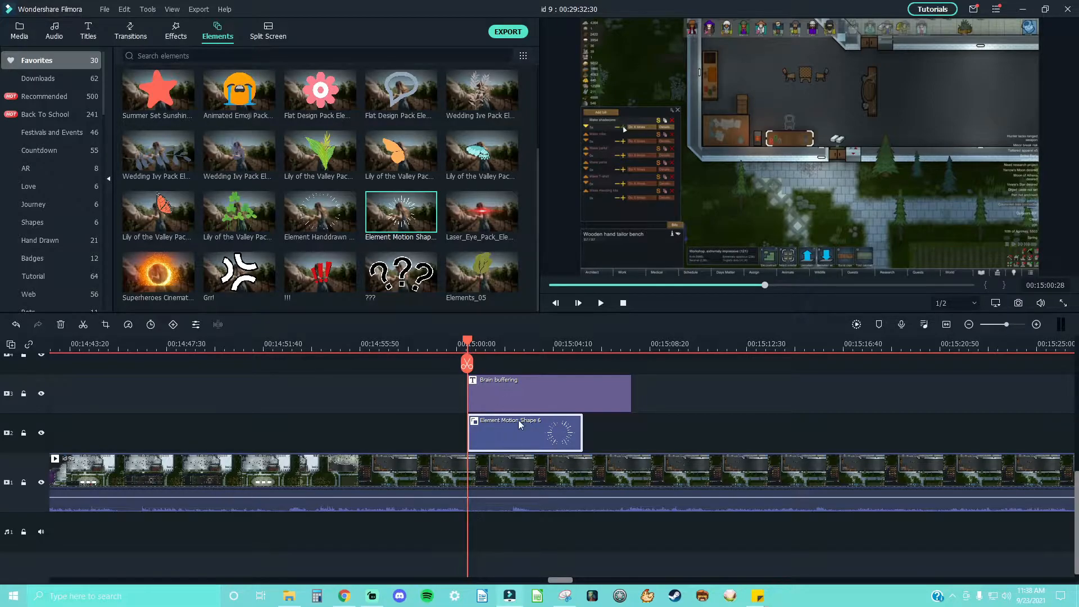
click(581, 344)
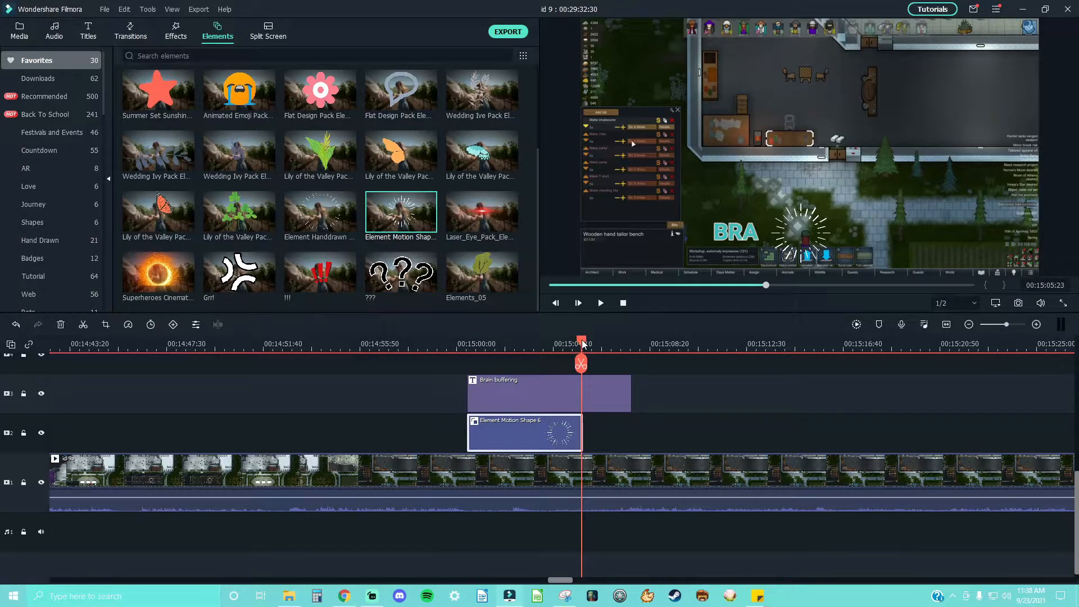
Step: Paste a copy of the burst element right after the first one and trim it back to the Brain buffering title's end
click(583, 343)
key(ctrl+v)
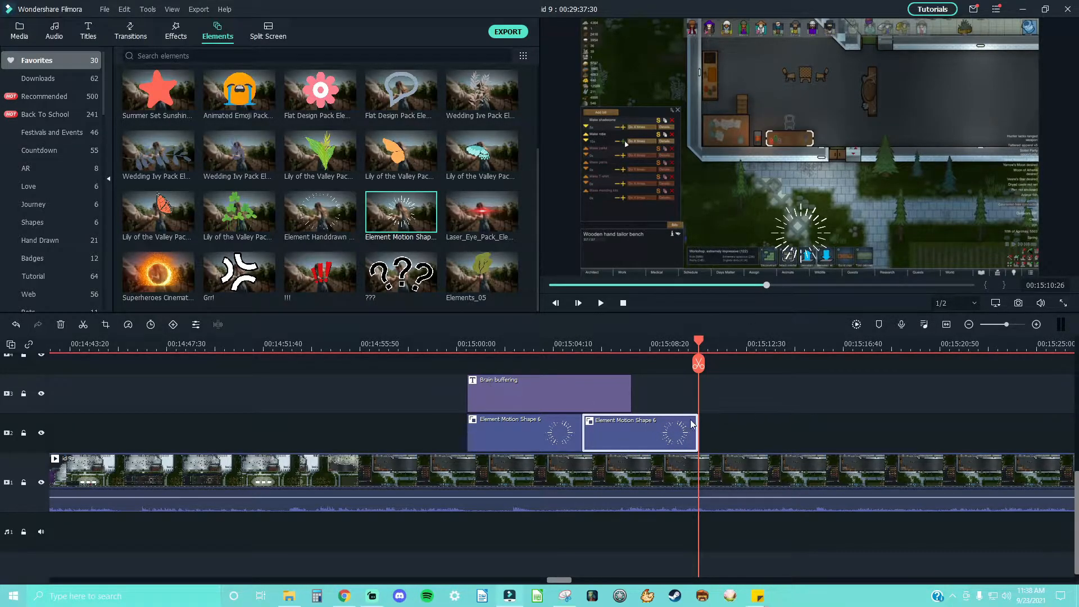
drag(697, 430, 632, 427)
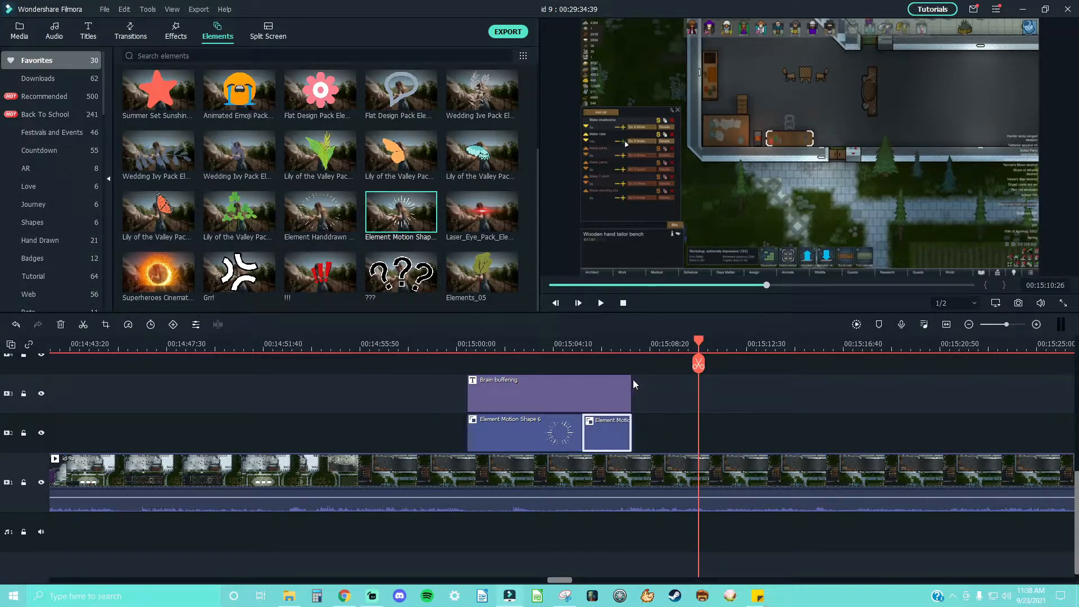
Step: Try a fresh Element Motion Shape 6 from the favorites after the title, check its size in the preview, and delete it
drag(429, 223, 729, 433)
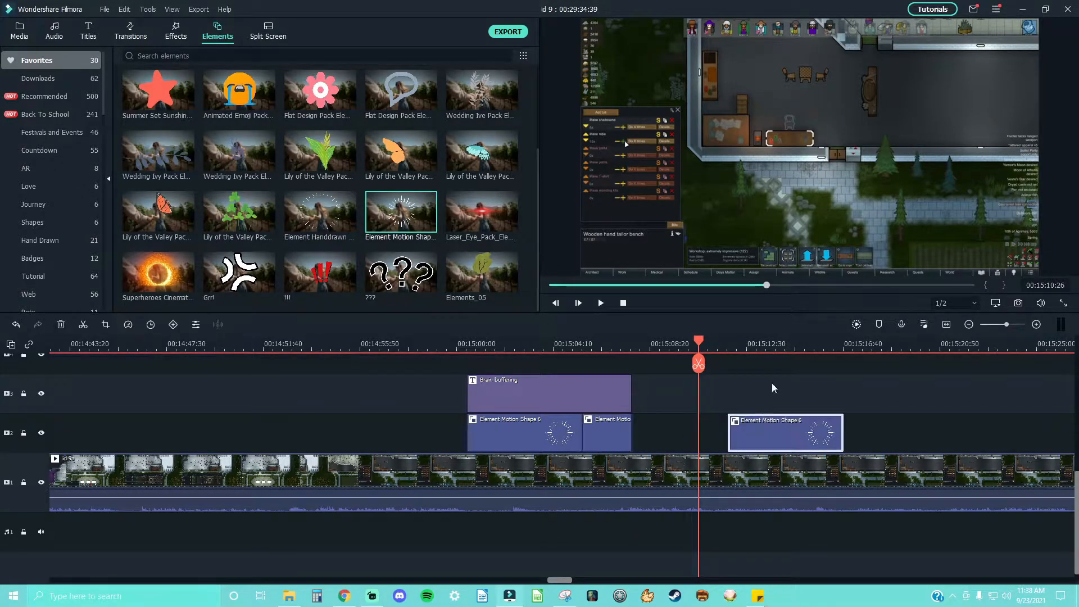
mouse_move(769, 348)
mouse_down()
mouse_move(806, 354)
mouse_move(756, 360)
mouse_up()
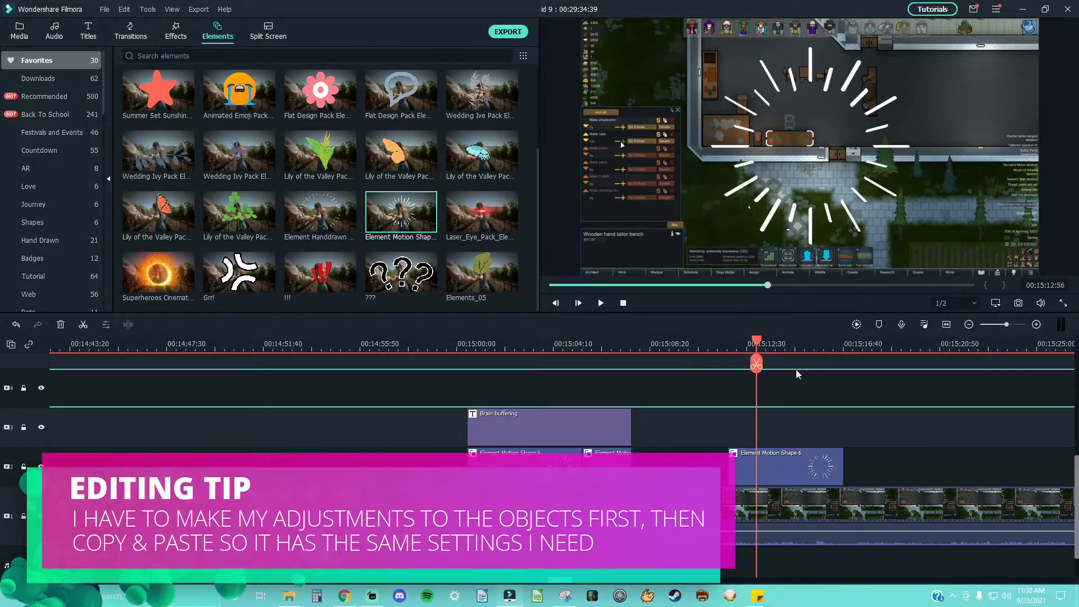
click(629, 345)
click(774, 471)
key(Delete)
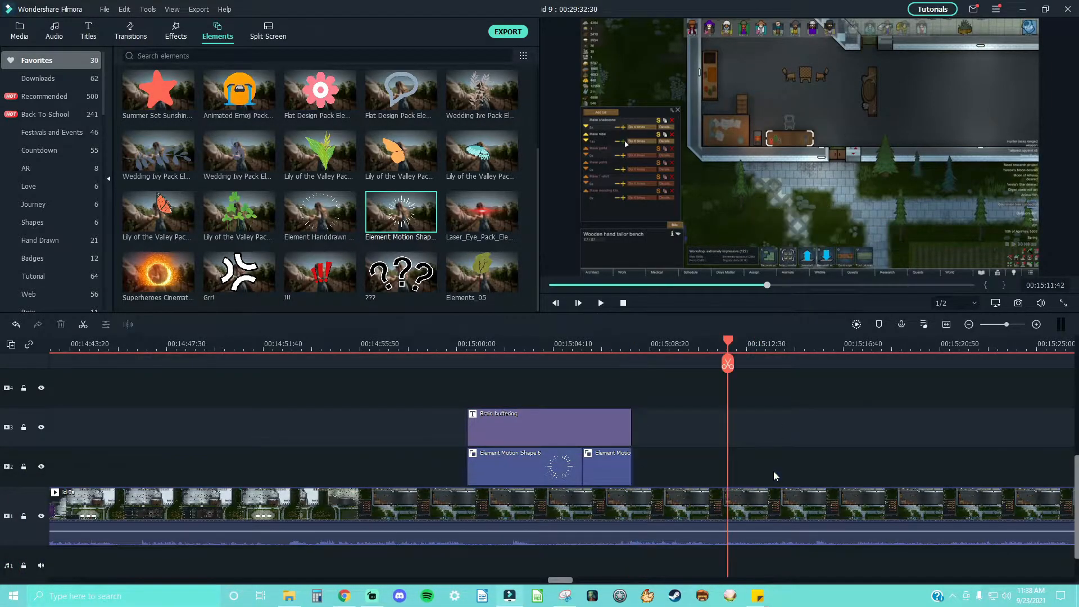
Step: Align the second burst element's end exactly with the Brain buffering title's end at 00:15:07:35 and play the section back
drag(1005, 328, 1014, 327)
drag(581, 581, 574, 583)
click(722, 476)
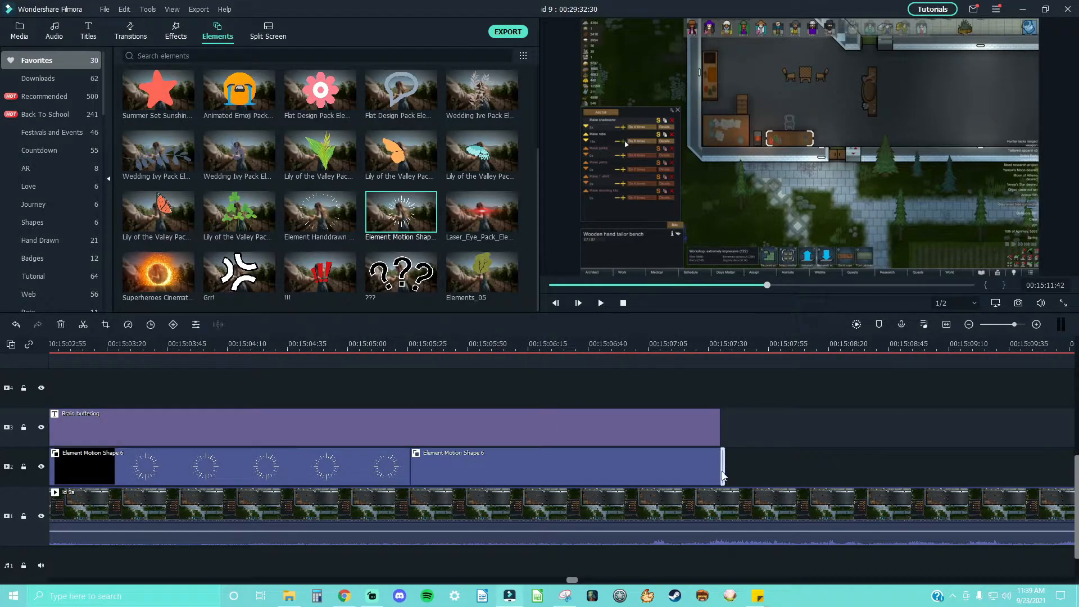
key(Delete)
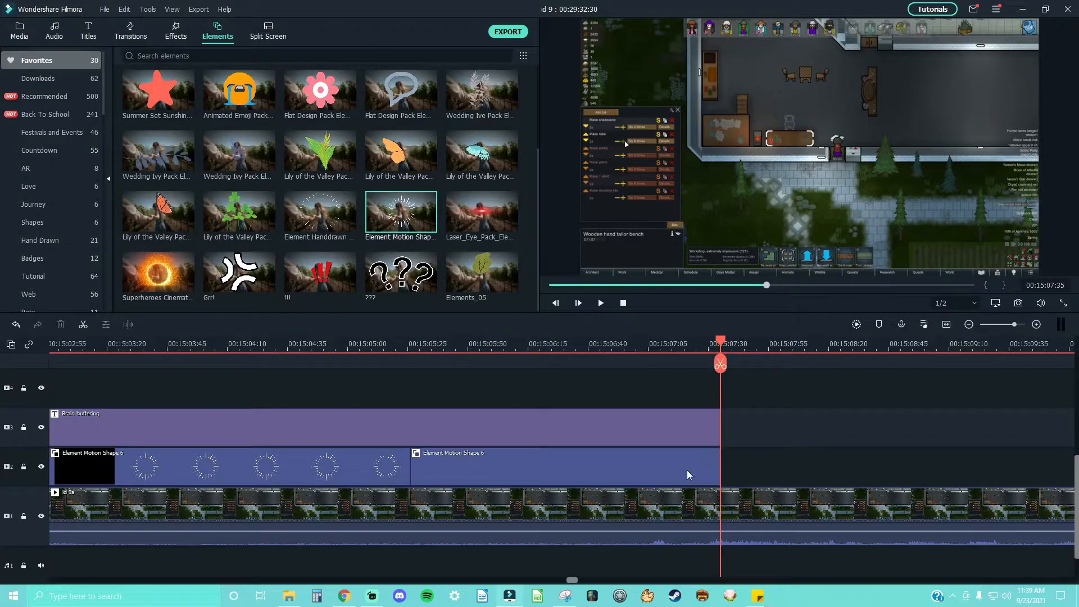
drag(1015, 325, 1013, 334)
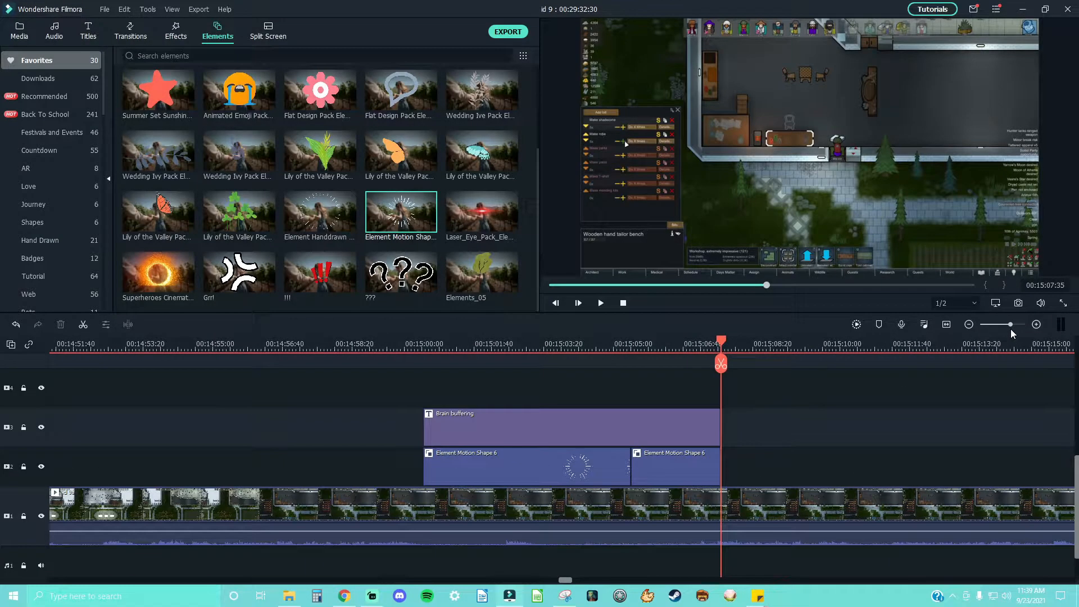
click(419, 337)
key(space)
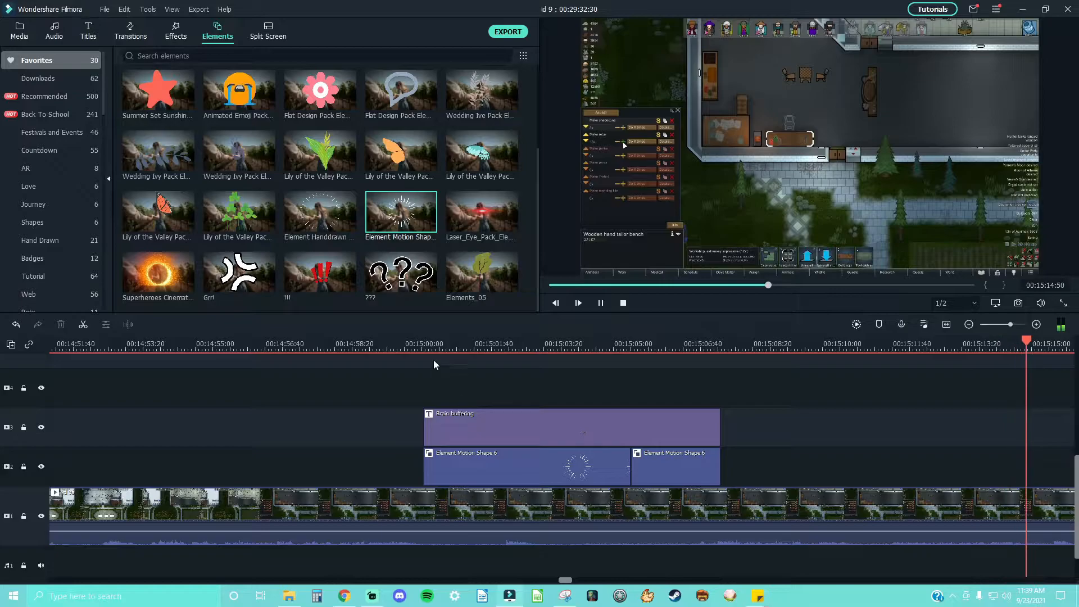
Step: Delete the Brain buffering title together with both burst elements beneath it
drag(411, 423, 653, 468)
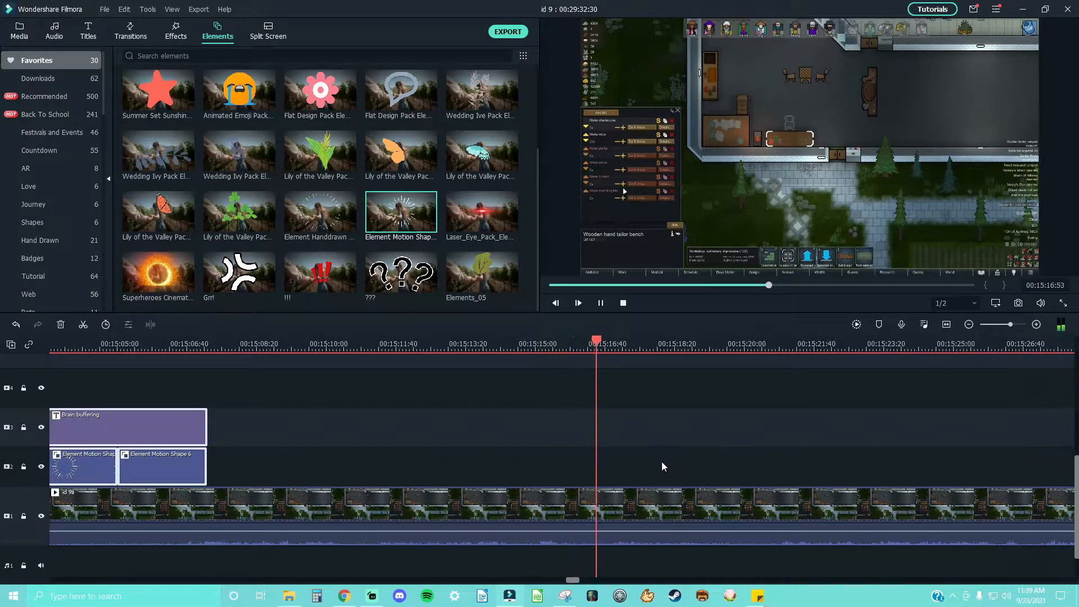
key(Delete)
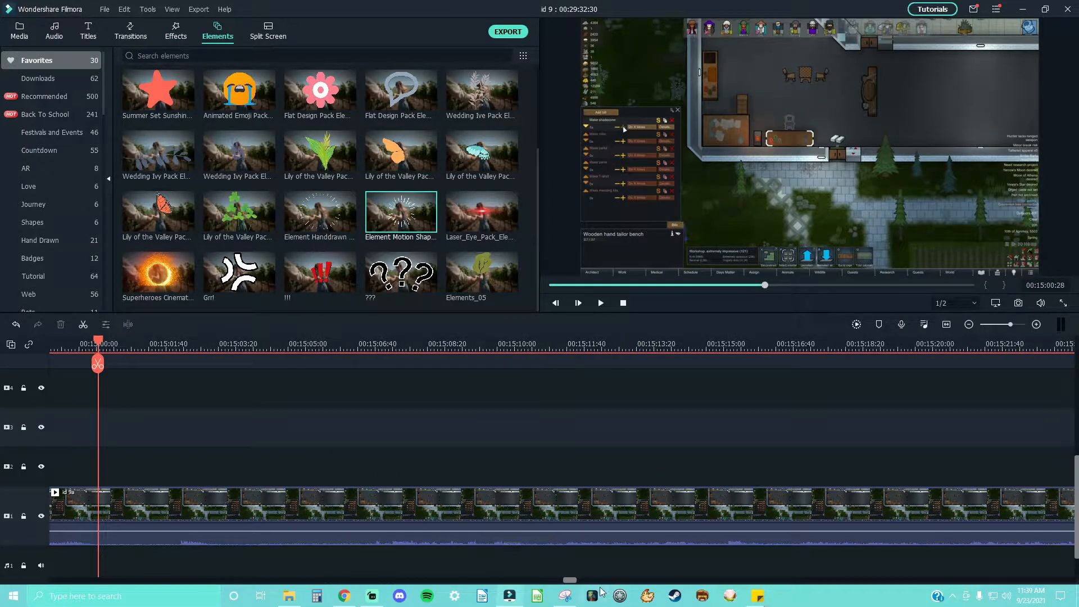
scroll(566, 580, down, 1)
scroll(565, 580, left, 5)
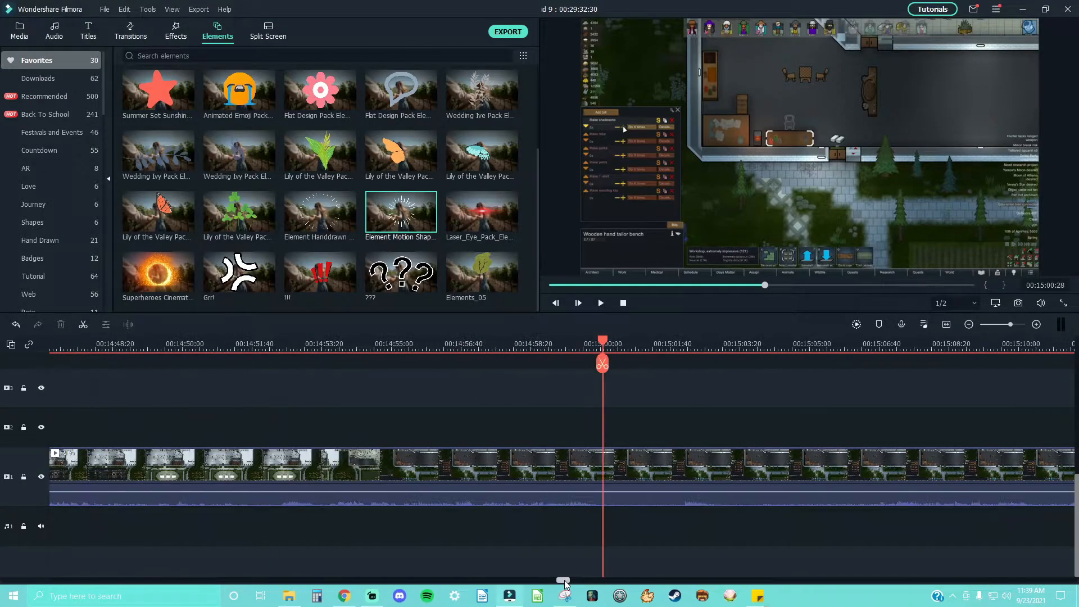
Step: Split the gameplay at 00:15:00:45 and 00:15:06:58, and remove the section between the cuts, closing the gap
key(space)
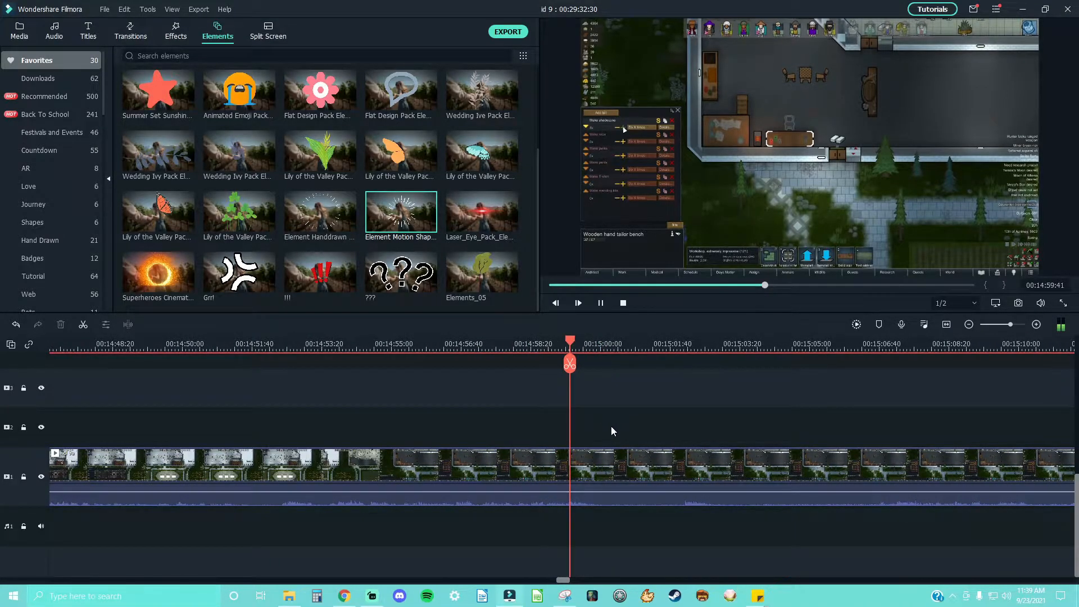
click(649, 468)
key(ctrl+b)
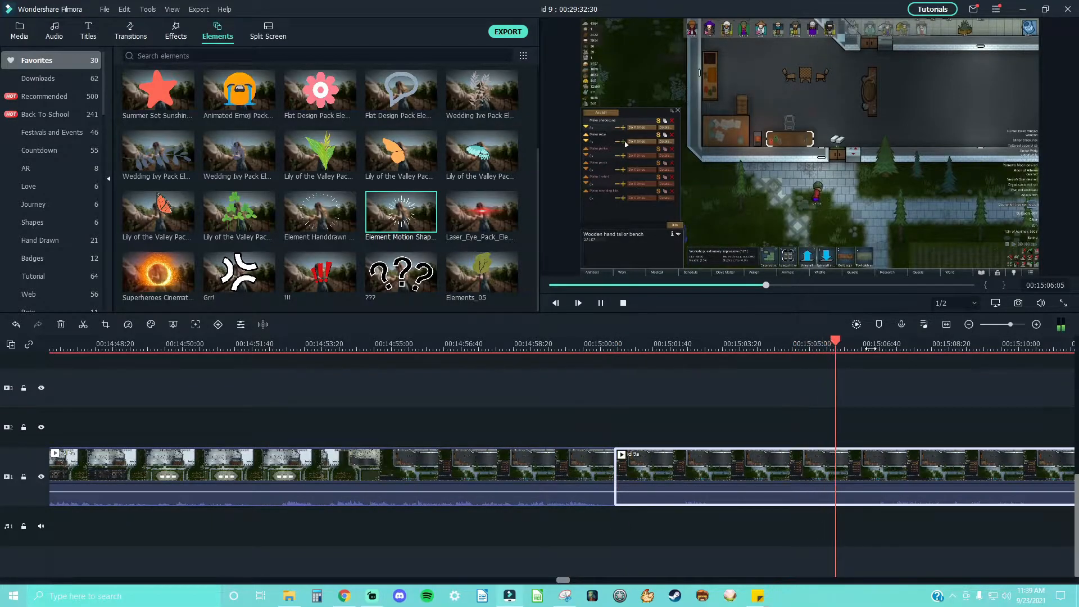
click(855, 371)
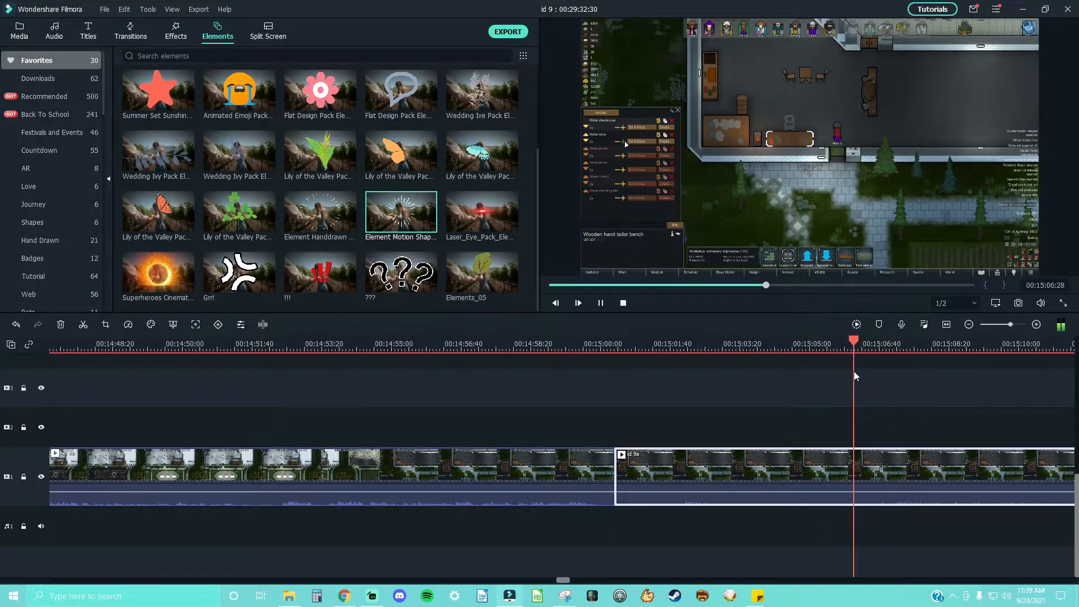
key(space)
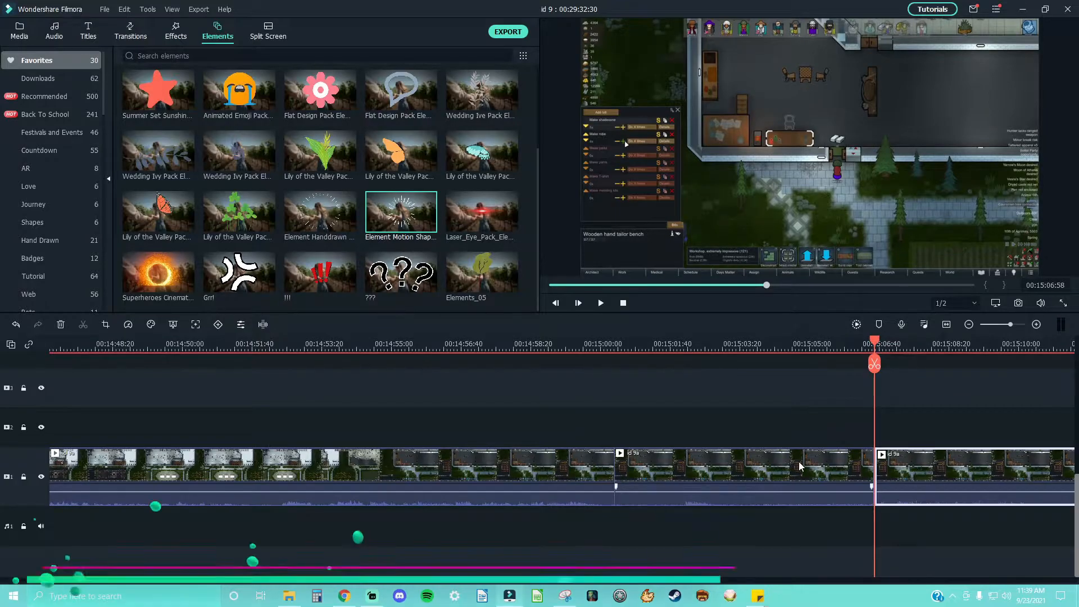
key(Up)
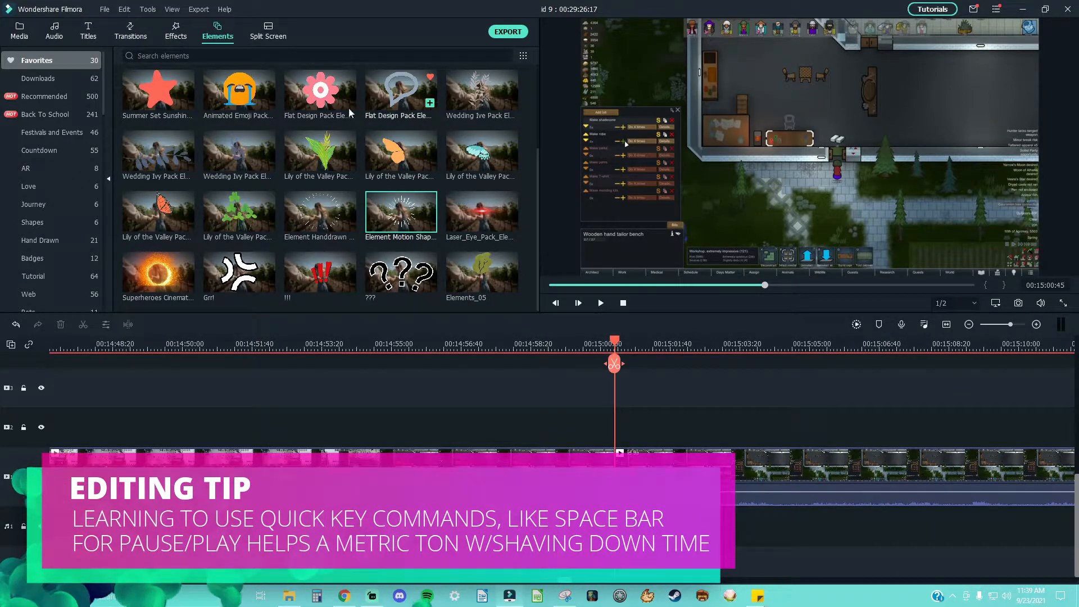
Step: Add a Dissolve transition at the gameplay cut at 00:15:00:45 and play across it
click(131, 31)
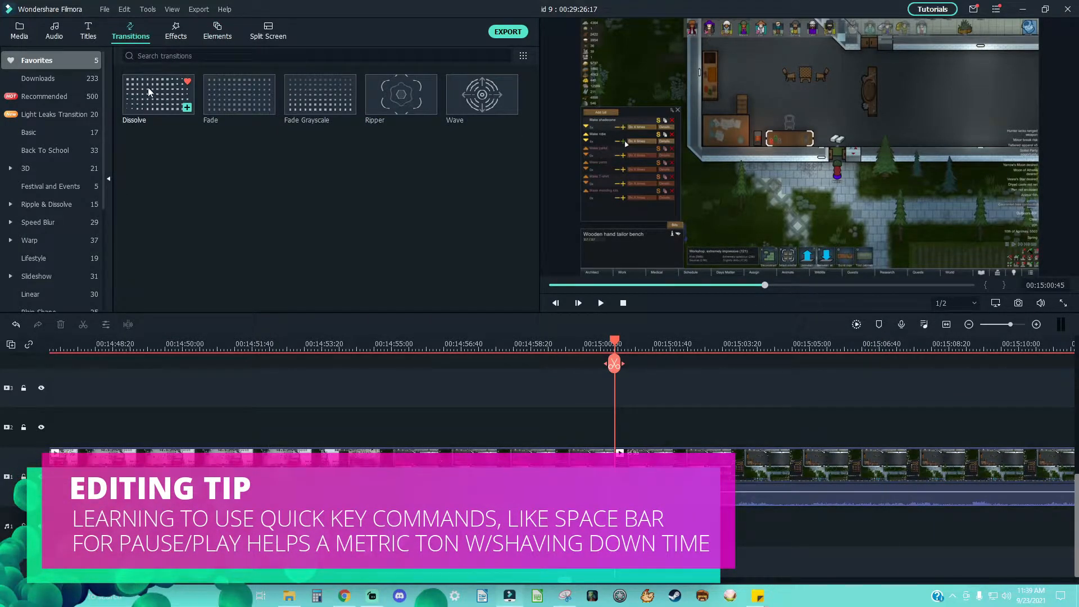
click(149, 92)
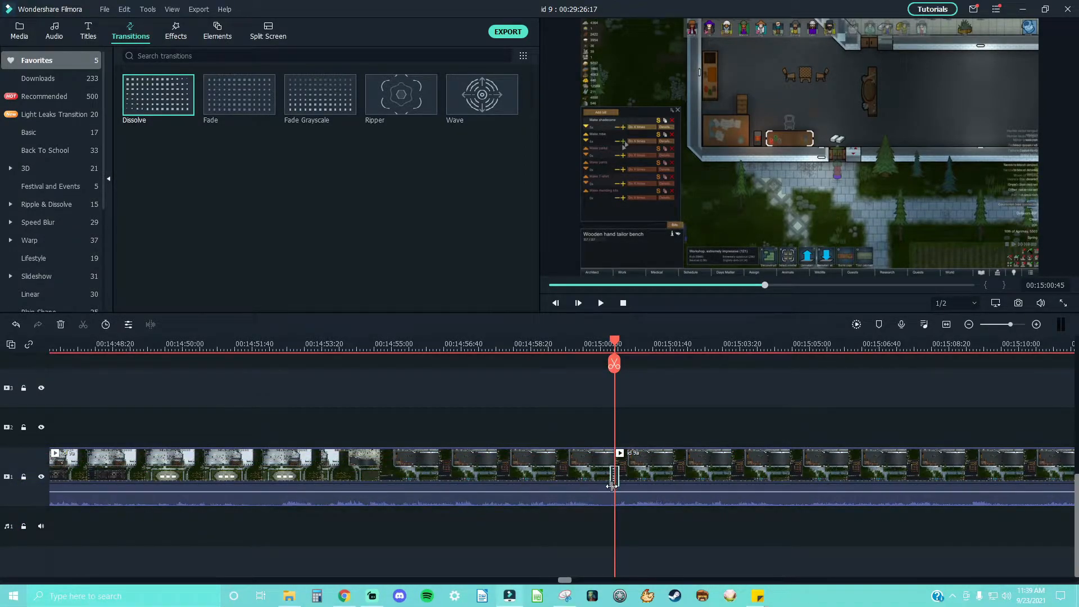
mouse_move(612, 343)
mouse_down()
mouse_move(600, 342)
mouse_move(645, 340)
mouse_move(560, 335)
mouse_move(609, 340)
mouse_move(596, 346)
mouse_up()
key(space)
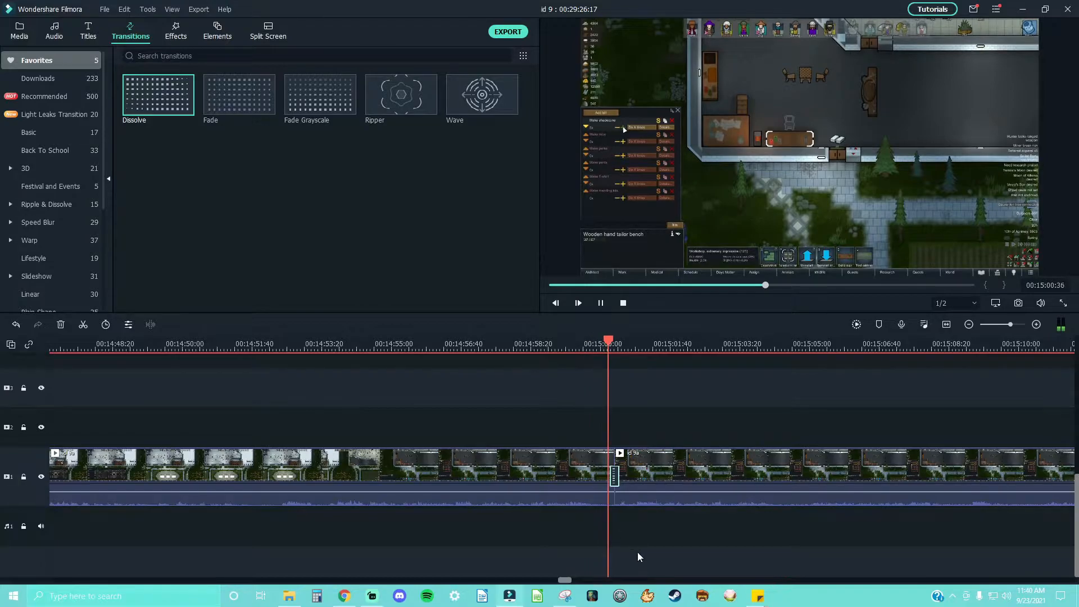
click(520, 347)
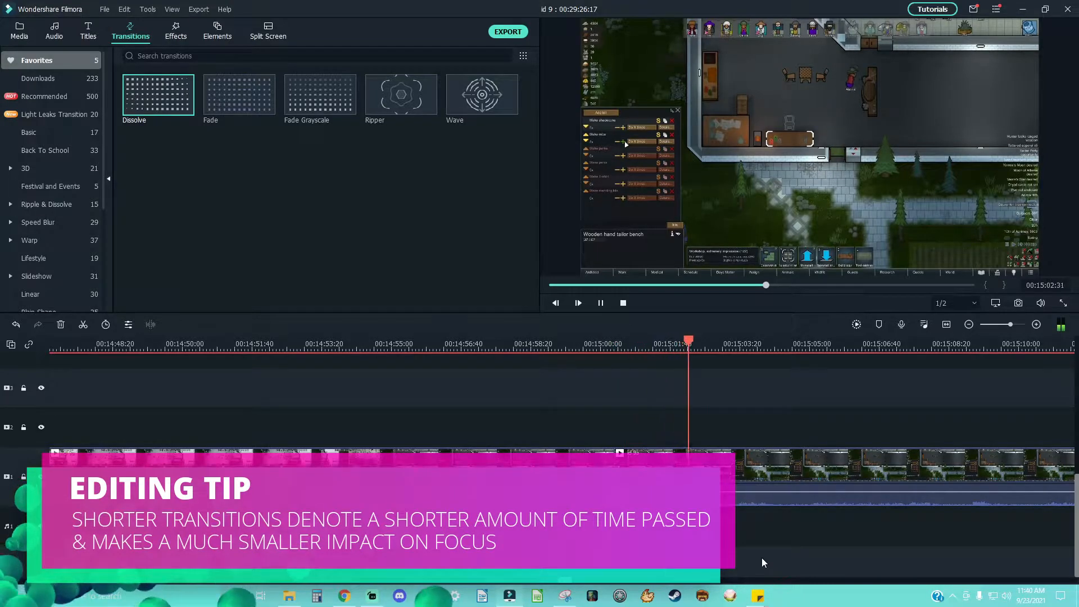
key(space)
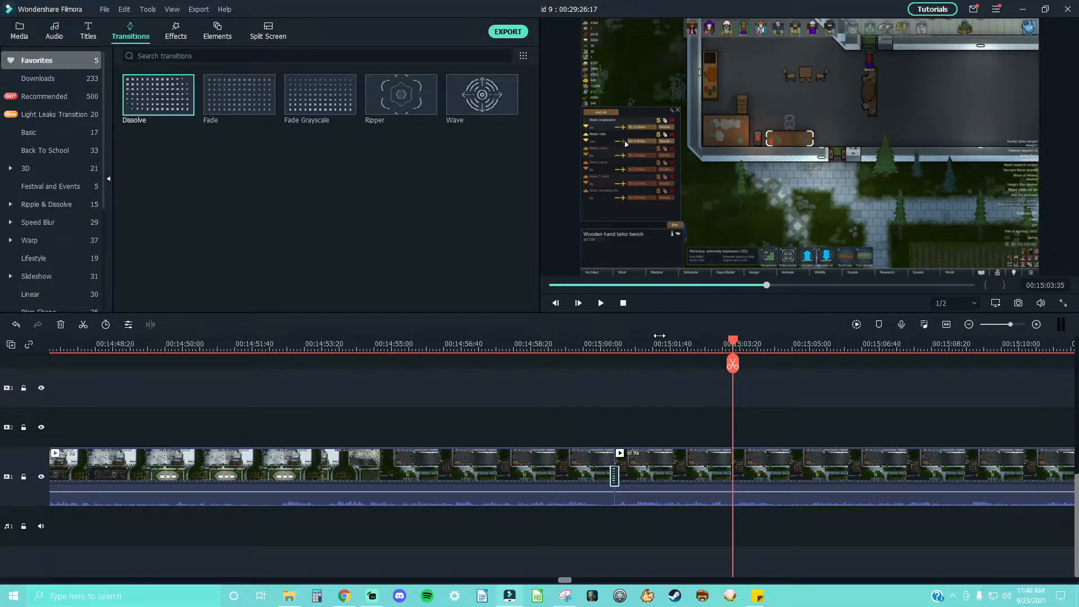
Step: Undo the dissolve, the gameplay splits and removal, and the deletion of the Brain buffering title and burst elements
key(ctrl+z)
key(ctrl+z)
key(ctrl+z)
key(ctrl+z)
key(ctrl+z)
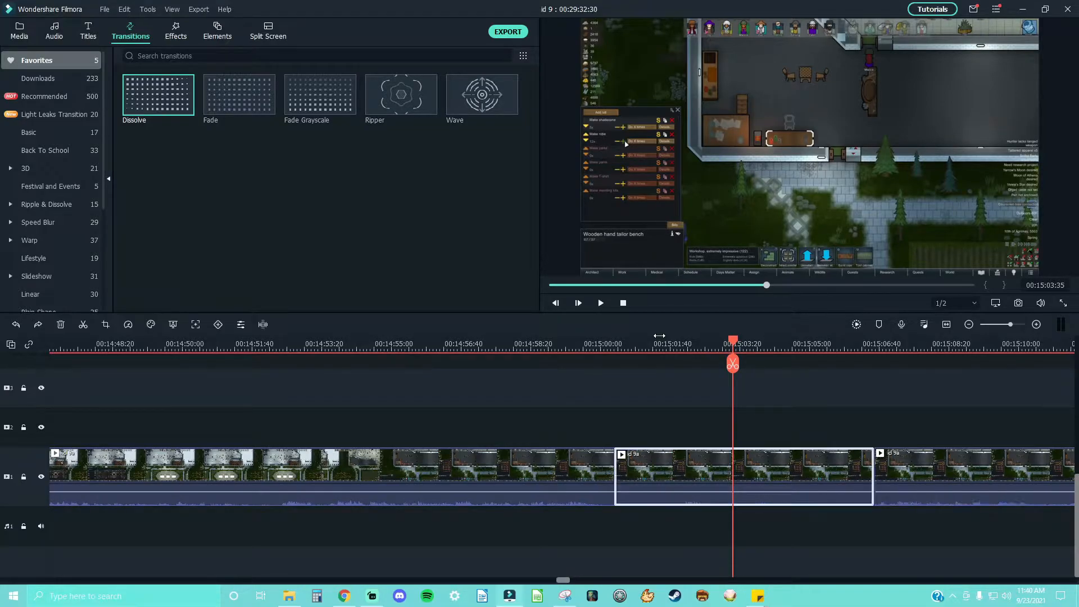
key(ctrl+z)
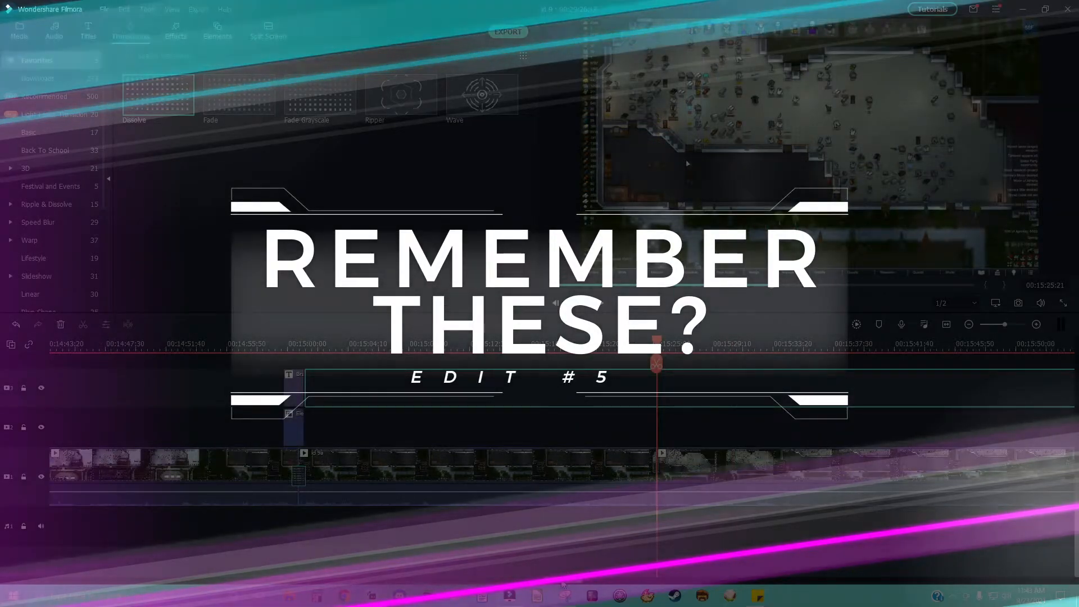
Step: Examine the gameplay frames just before the cut at 00:15:25:21
drag(579, 580, 586, 580)
drag(1005, 328, 1015, 327)
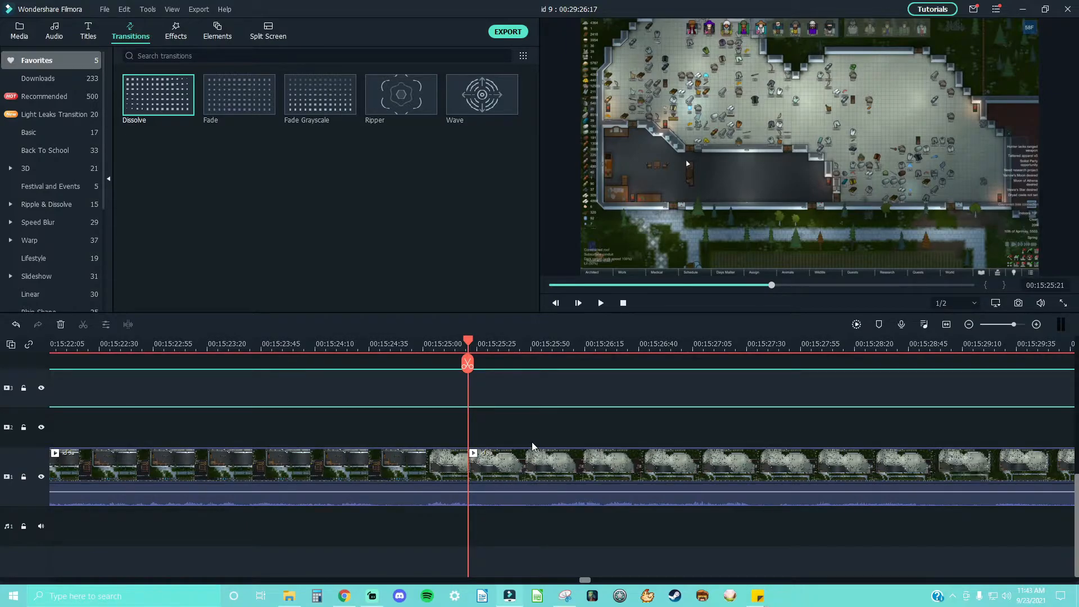
click(1040, 306)
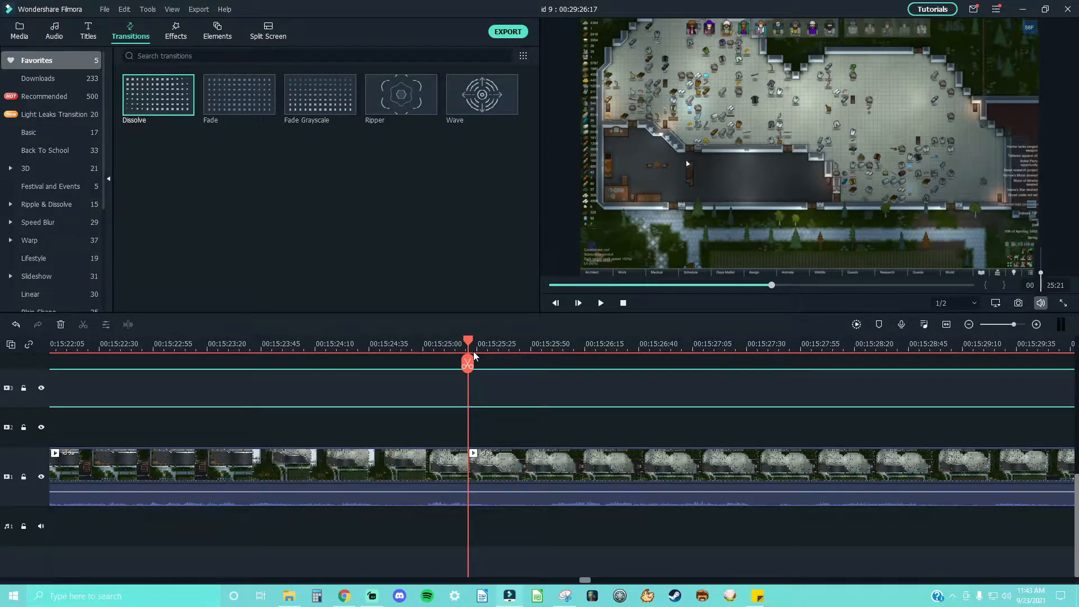
drag(467, 342, 456, 344)
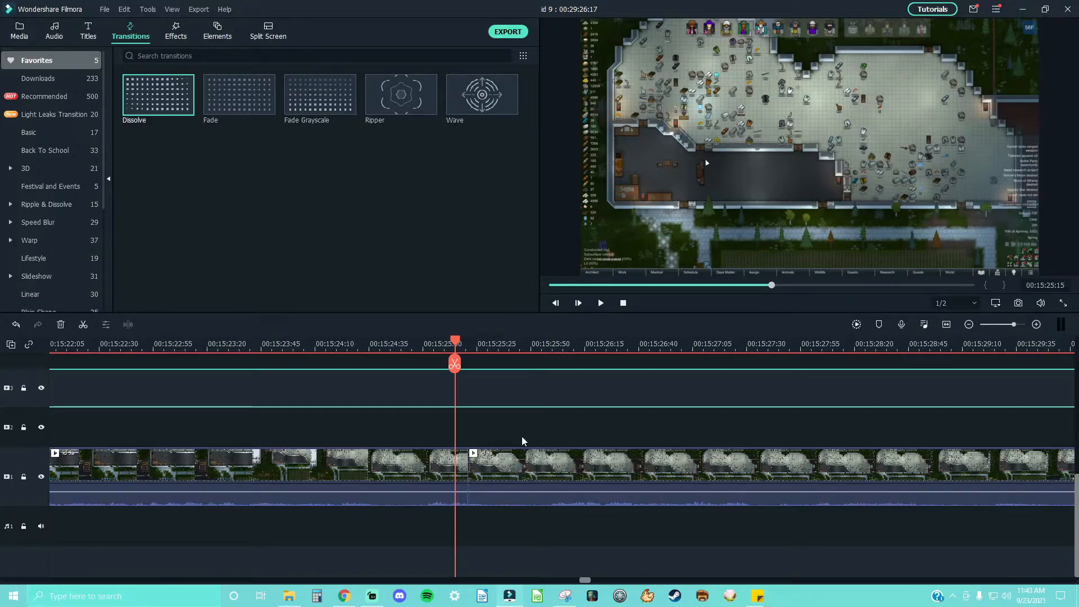
Step: Find the earlier stack of title, effects and sound on the timeline and place the playhead just before it at 00:04:42:08
drag(1014, 325, 1000, 332)
drag(566, 583, 238, 582)
scroll(462, 438, up, 2)
drag(477, 403, 487, 501)
drag(1000, 328, 1005, 326)
scroll(490, 434, down, 2)
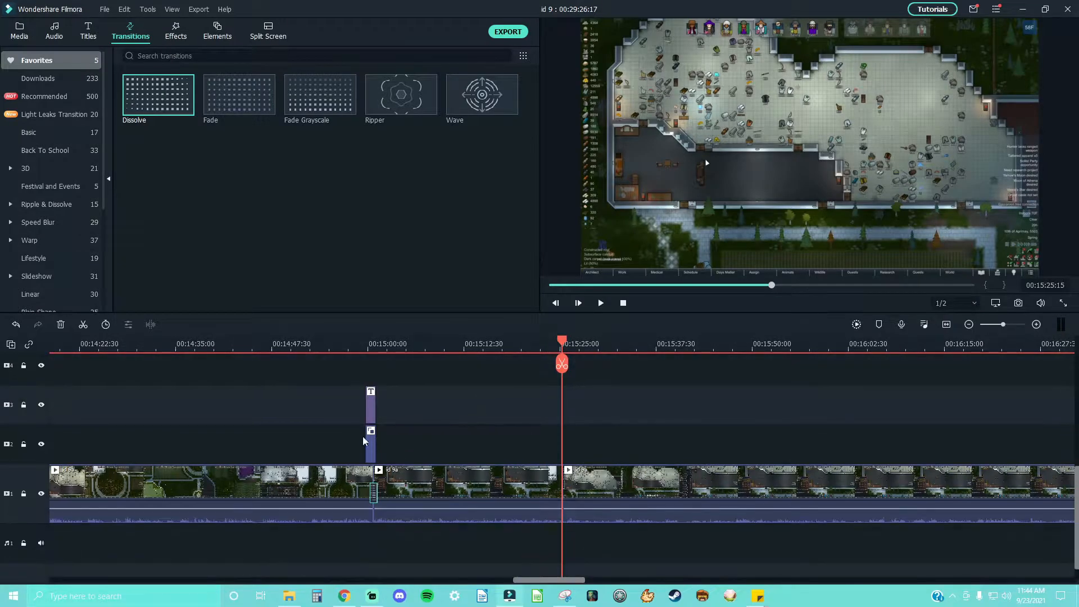
scroll(394, 438, down, 1)
drag(563, 581, 220, 590)
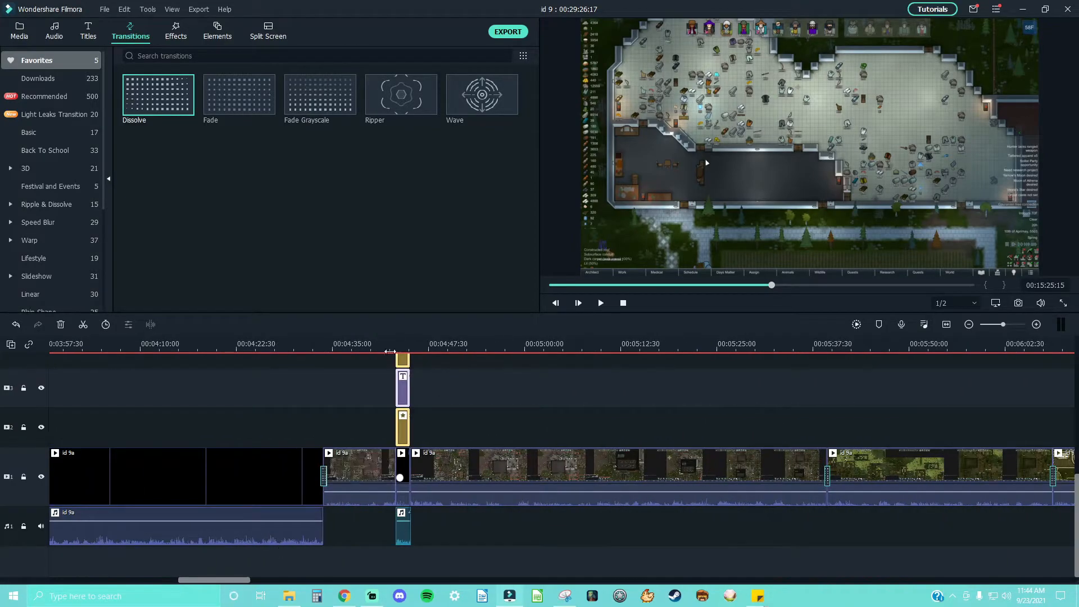
click(368, 344)
click(388, 344)
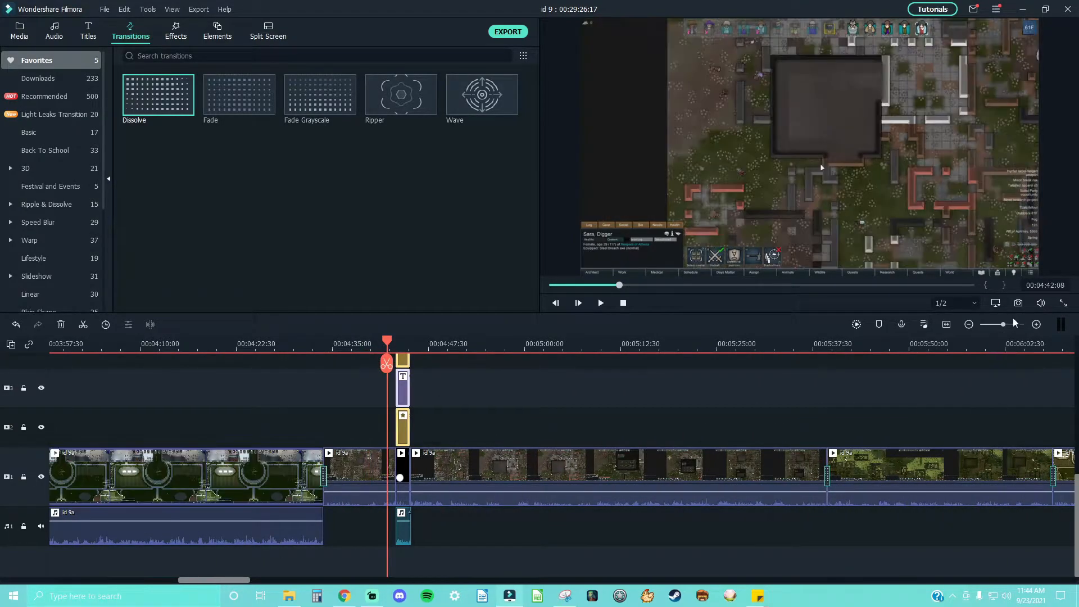
Step: Select the gameplay clip after 00:04:43 together with the Sutro effect, Quip title and Old video effect above it
drag(1004, 324, 1014, 328)
scroll(707, 470, up, 1)
scroll(703, 503, down, 1)
click(638, 523)
scroll(644, 501, up, 1)
ctrl+click(651, 487)
ctrl+click(669, 421)
ctrl+click(665, 390)
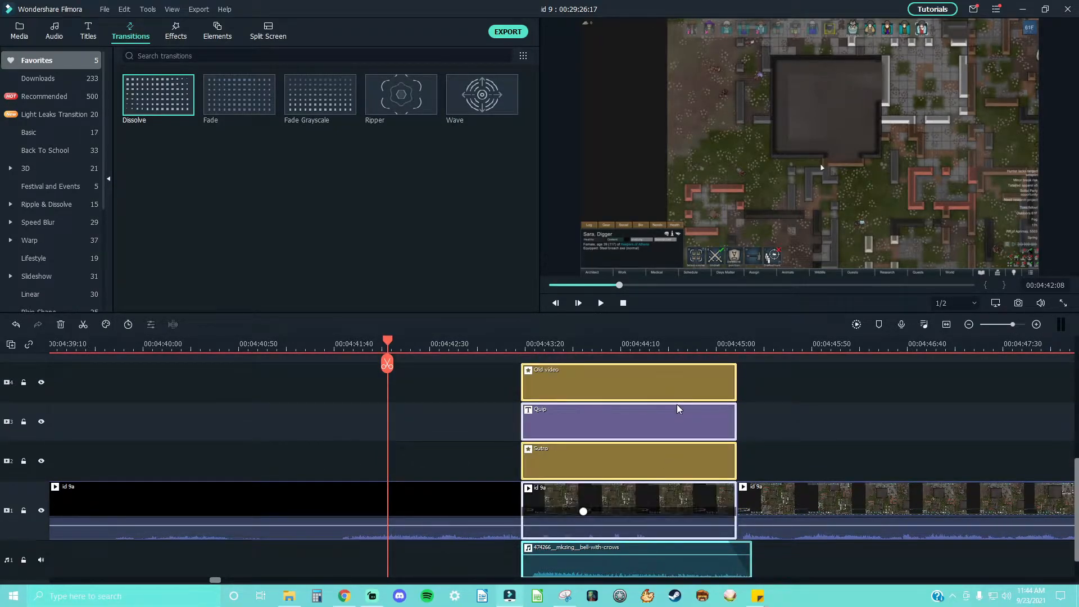
Step: Paste the copied gameplay clip, Sutro effect, Quip title, Old video effect and bell sound at the 00:15:25:21 cut, starting on video track 2
scroll(678, 409, up, 1)
drag(1013, 325, 991, 325)
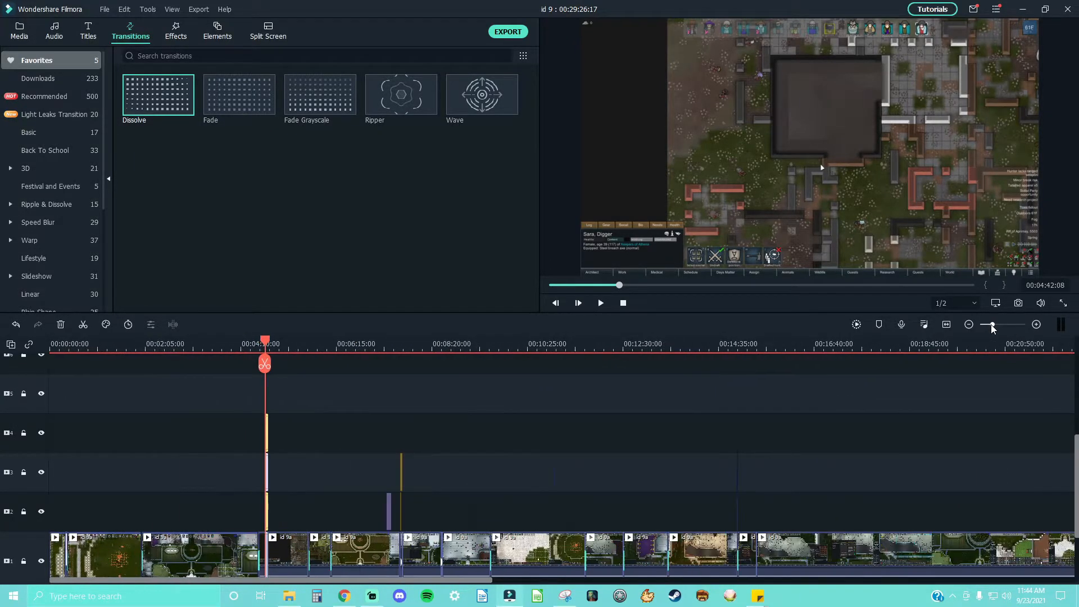
click(757, 348)
drag(998, 328, 1012, 326)
drag(762, 341, 797, 352)
drag(1012, 325, 1022, 327)
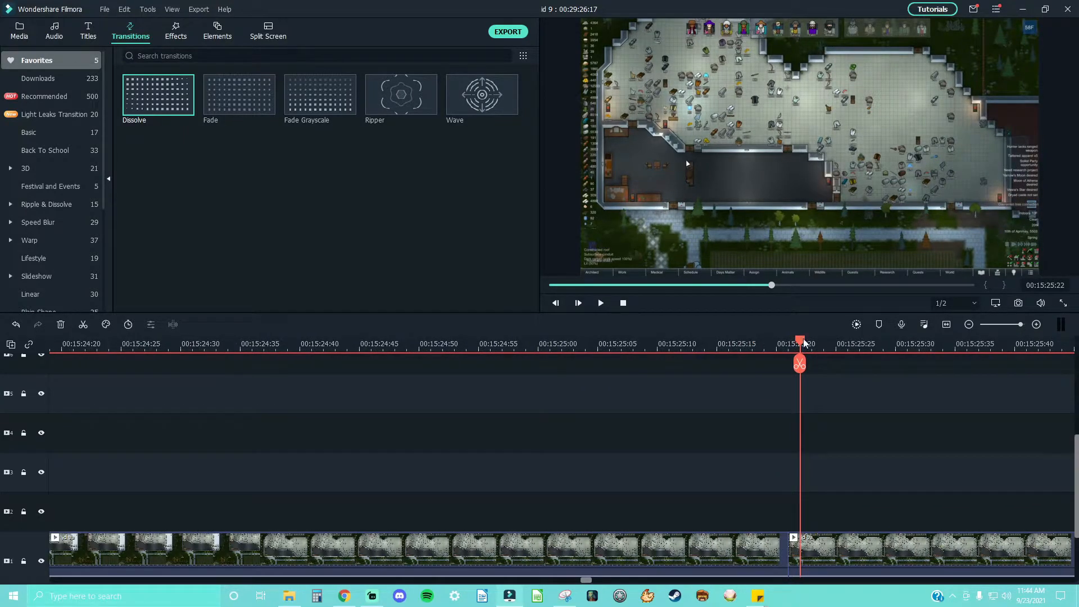
drag(804, 342, 794, 345)
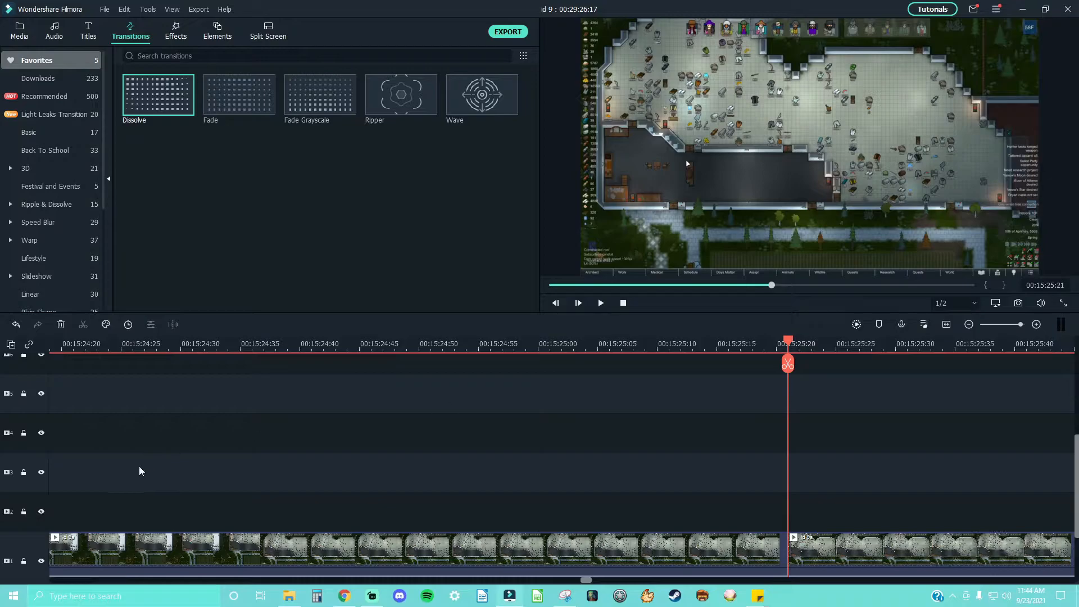
click(7, 510)
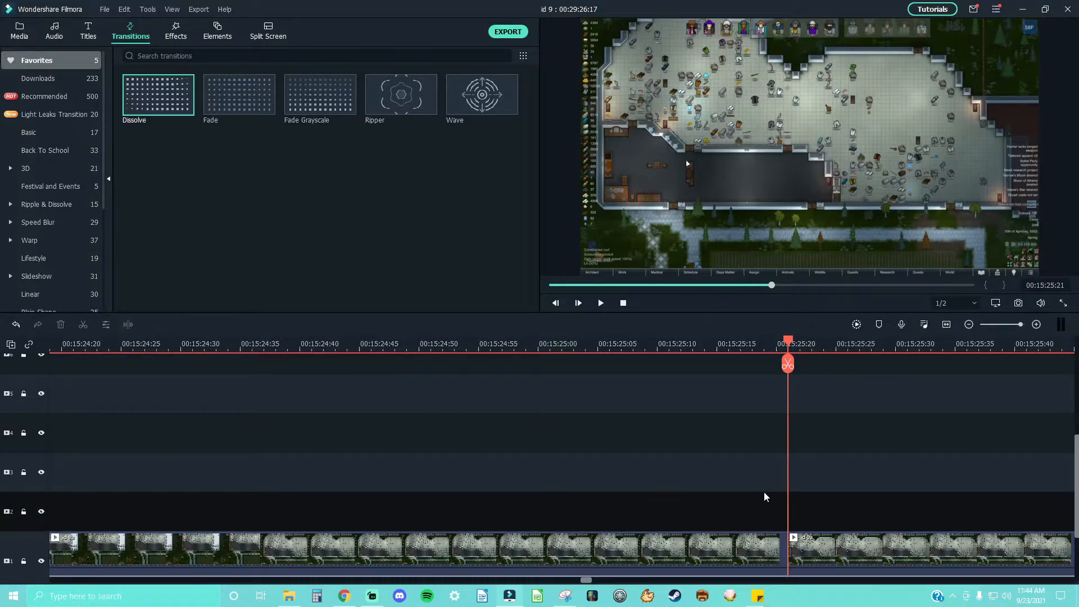
key(space)
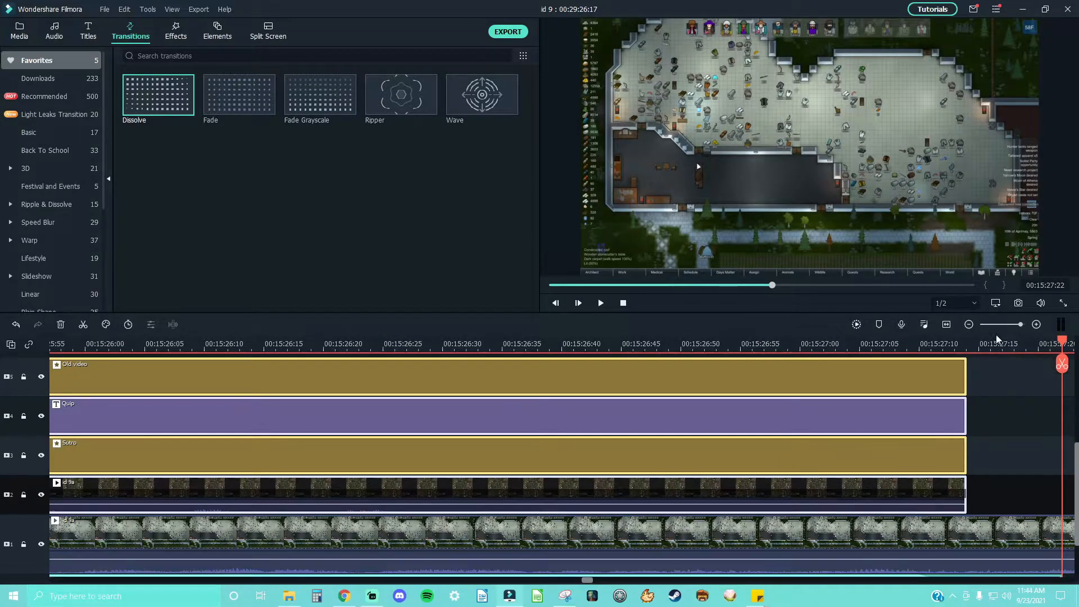
click(1017, 325)
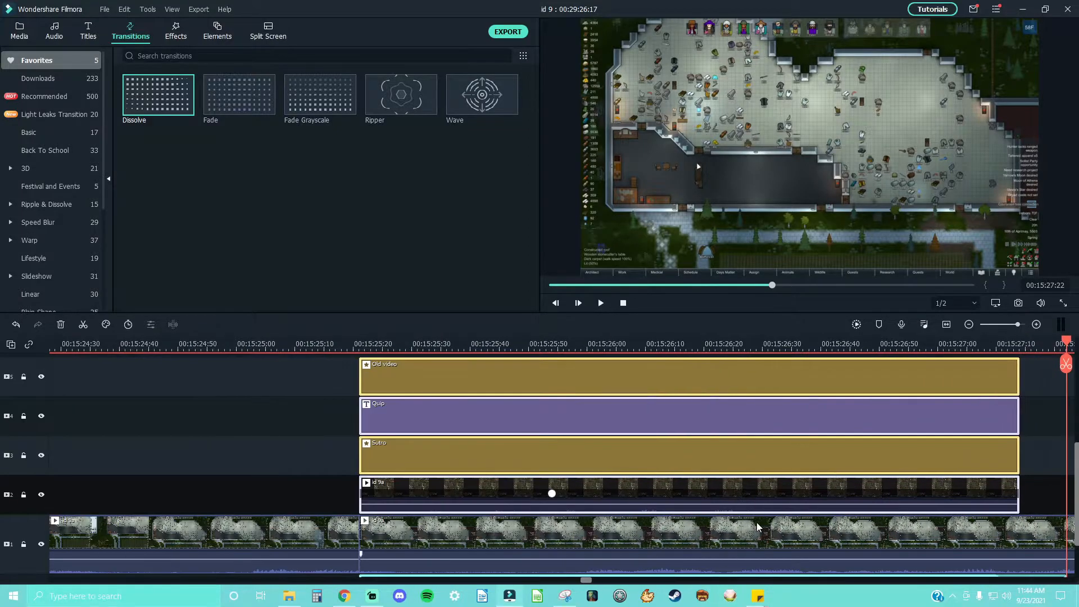
scroll(576, 465, down, 2)
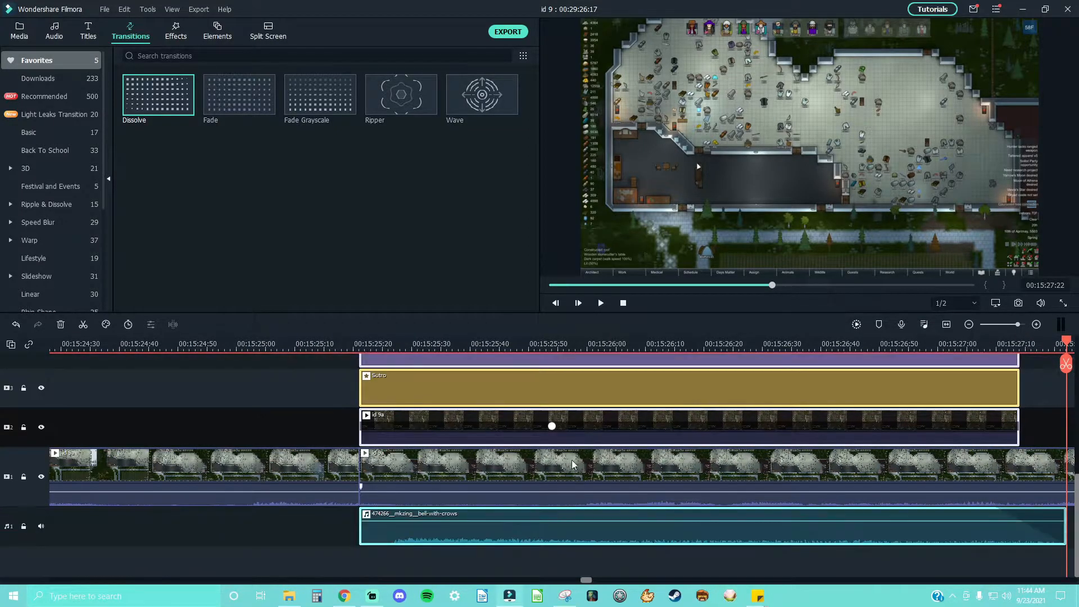
scroll(449, 387, up, 2)
Step: Play the pasted RIP title stack from 00:15:25:13, just before the cut
click(313, 348)
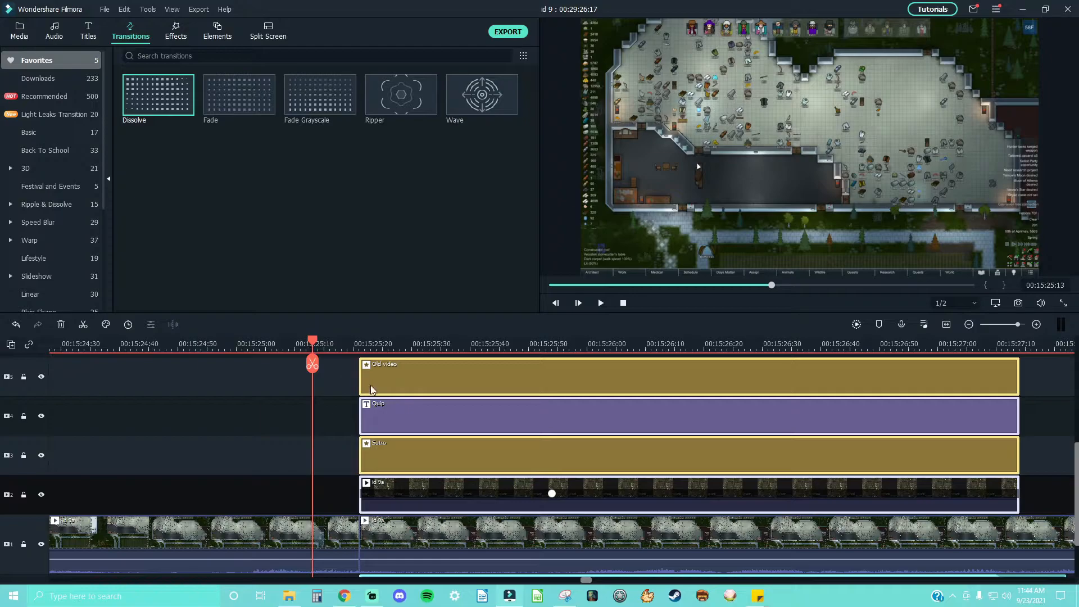
key(space)
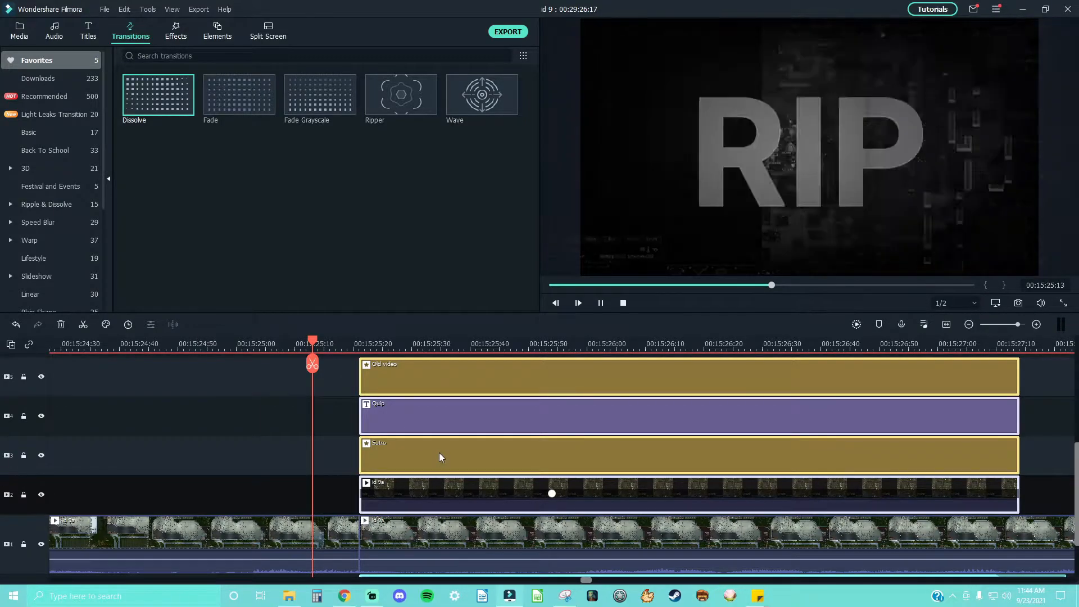
key(space)
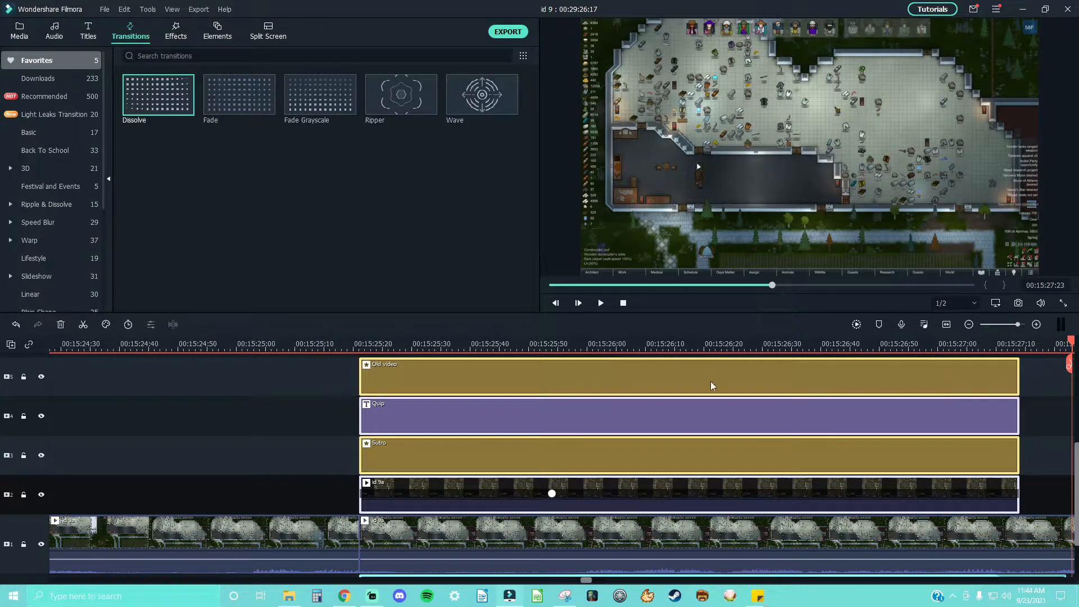
Step: Split the main-track gameplay clip at 00:15:25:59 and delete the section between the cut and that point beneath the stack
scroll(553, 472, down, 3)
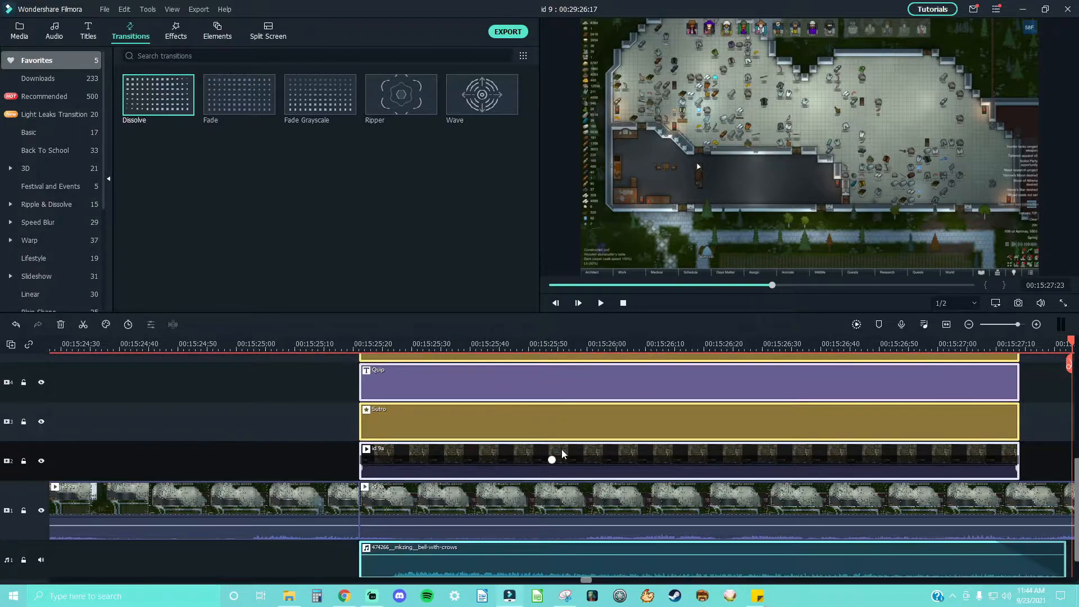
scroll(573, 457, up, 1)
click(501, 510)
scroll(673, 432, down, 2)
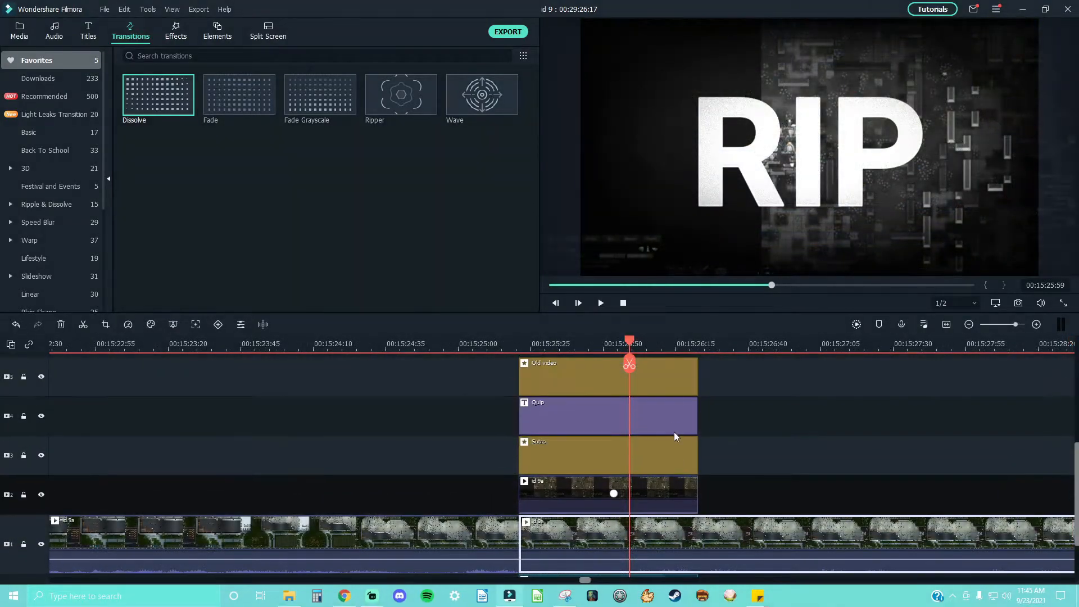
scroll(652, 429, down, 2)
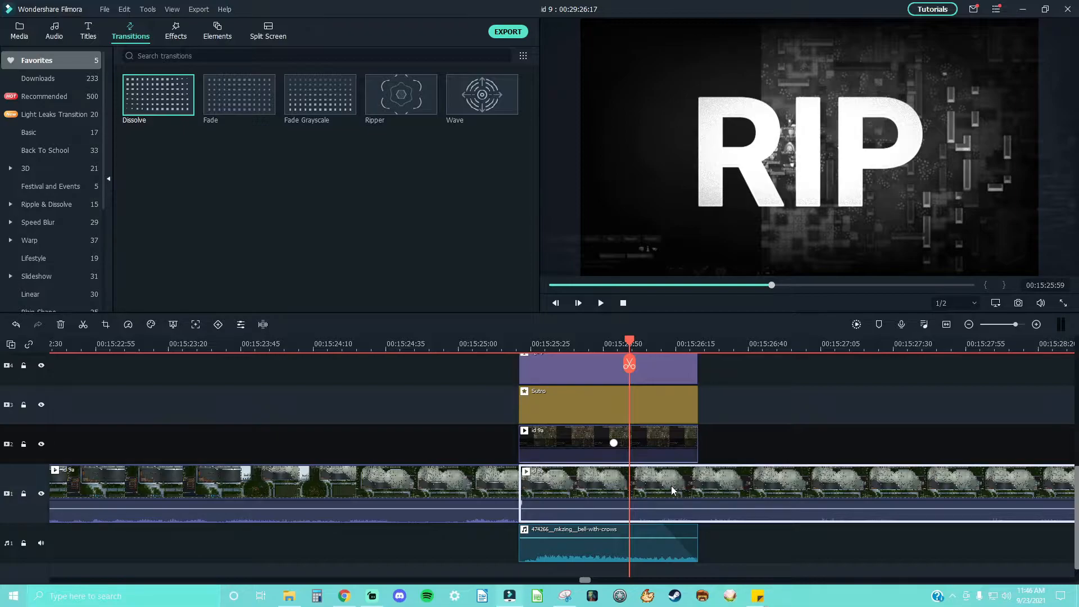
key(ctrl+b)
click(619, 490)
key(Delete)
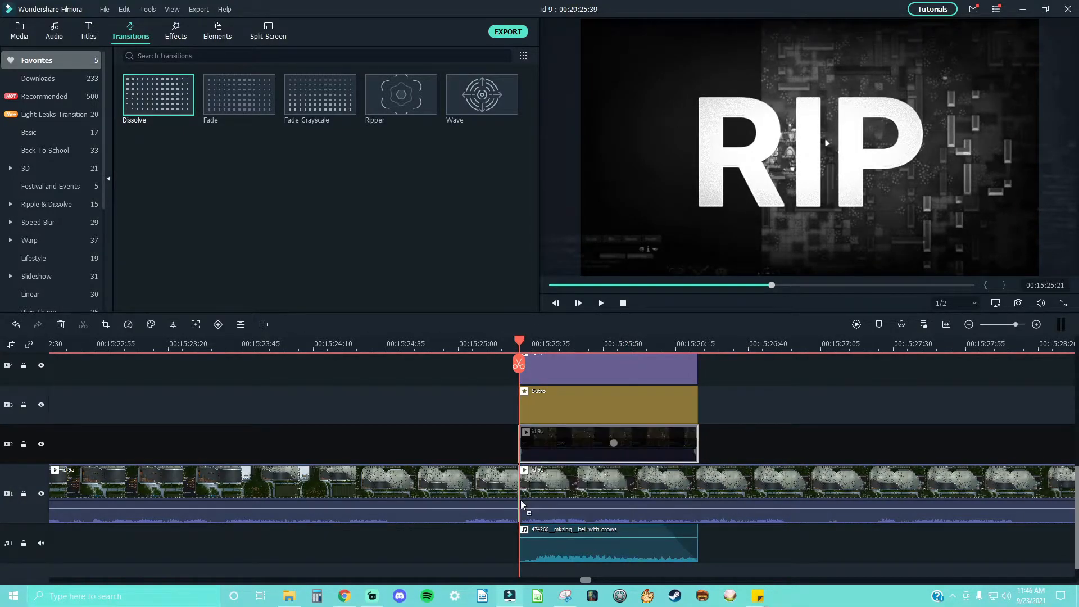
Step: Insert the dark gameplay clip into the main track at the cut and realign the Old video, Quip, Sutro and bell sound clips with it
key(ctrl+z)
key(ctrl+z)
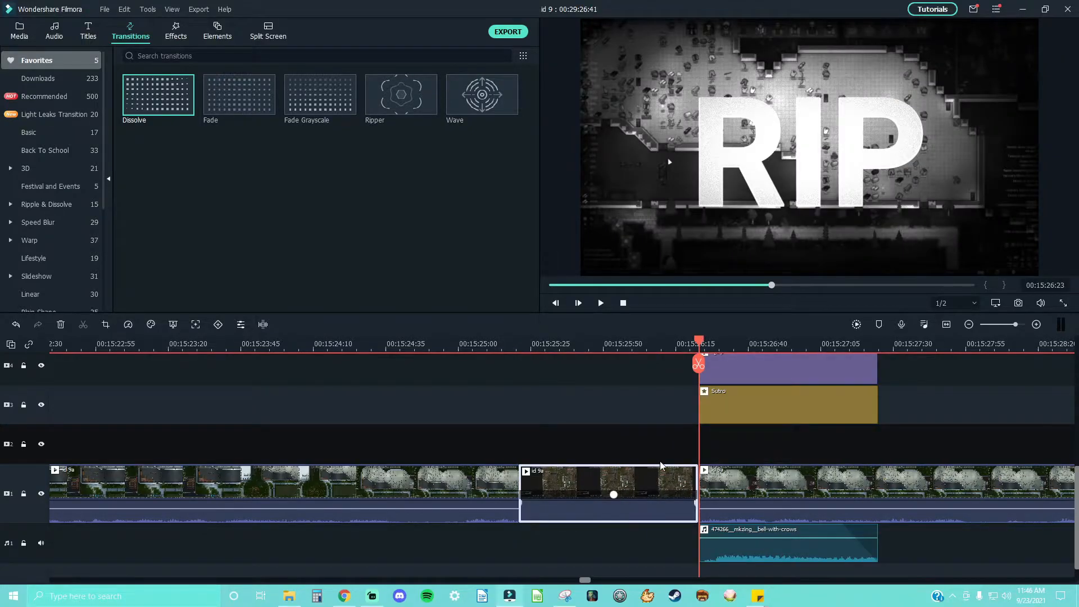
scroll(708, 459, up, 3)
drag(894, 487, 590, 470)
scroll(779, 429, down, 3)
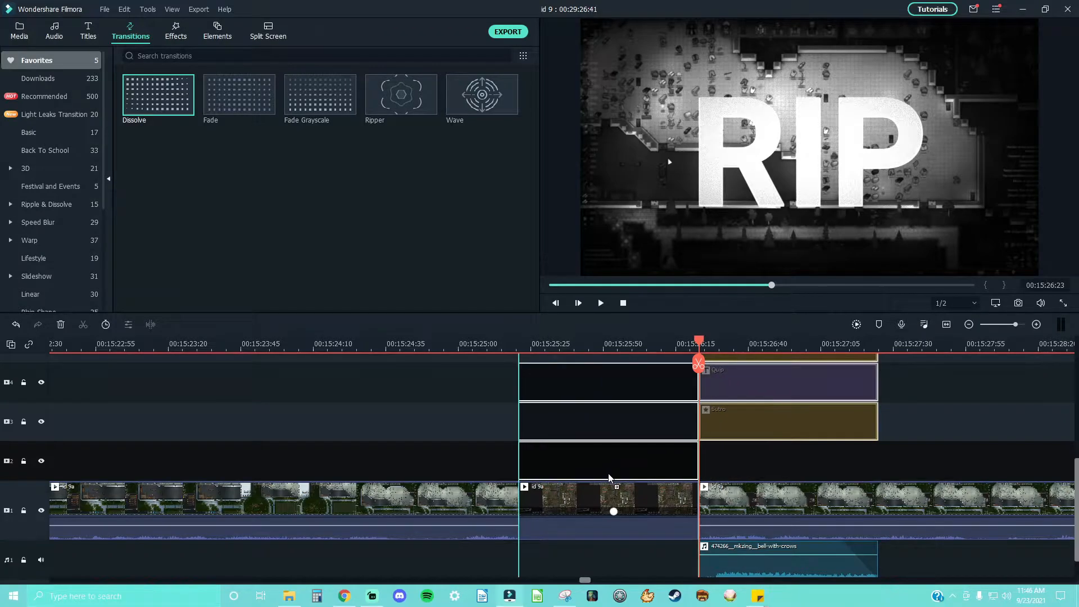
scroll(661, 471, down, 1)
drag(808, 538, 627, 538)
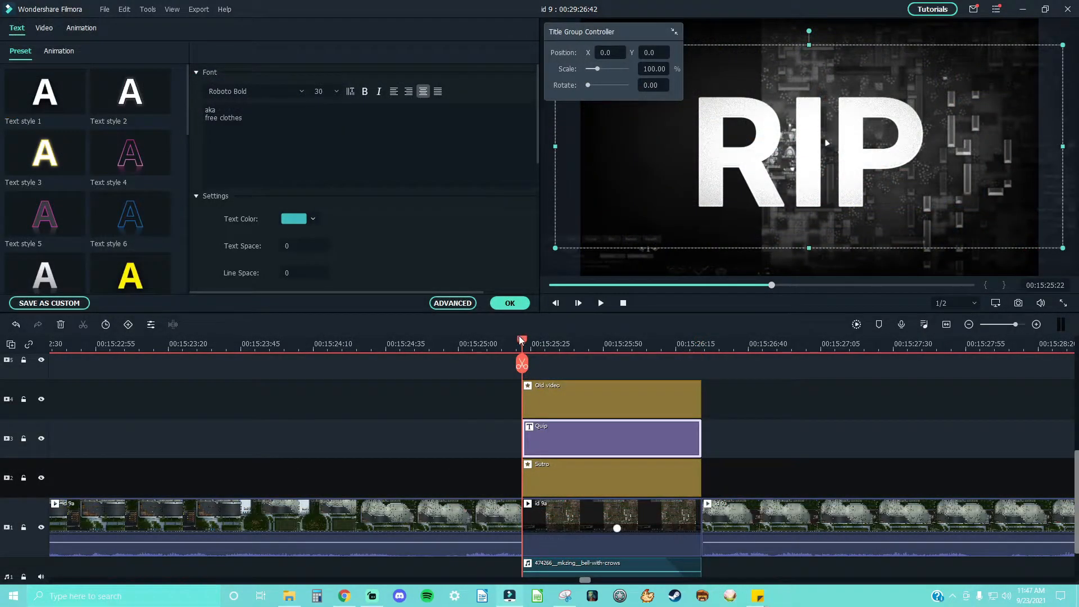
Step: Preview the RIP title with its "aka free clothes" subtitle, scrubbing around it and playing through the cut from 00:15:24:45
drag(519, 339, 407, 368)
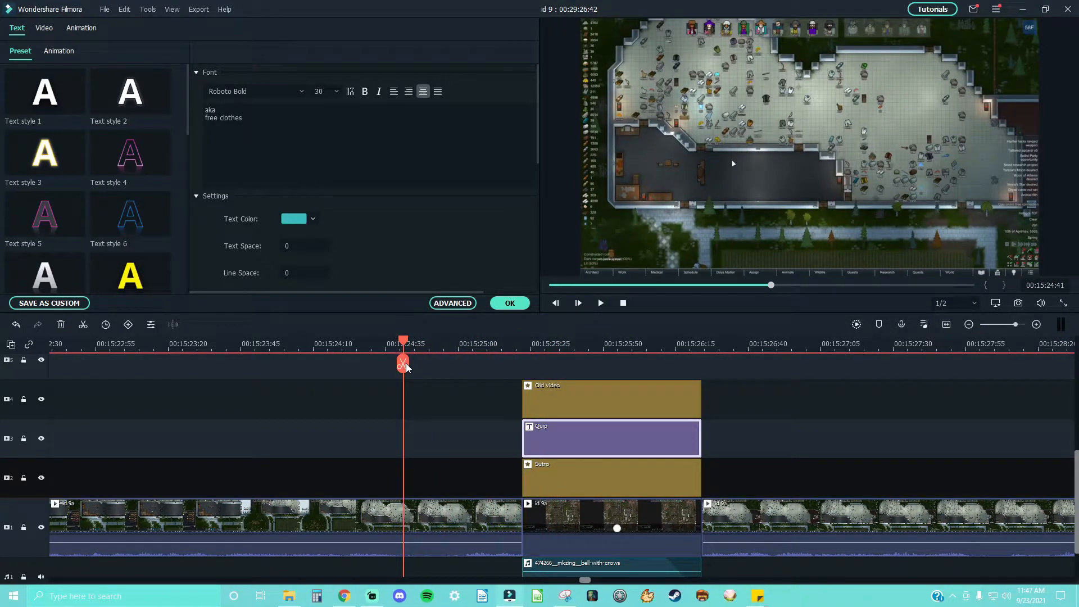
drag(406, 367, 496, 363)
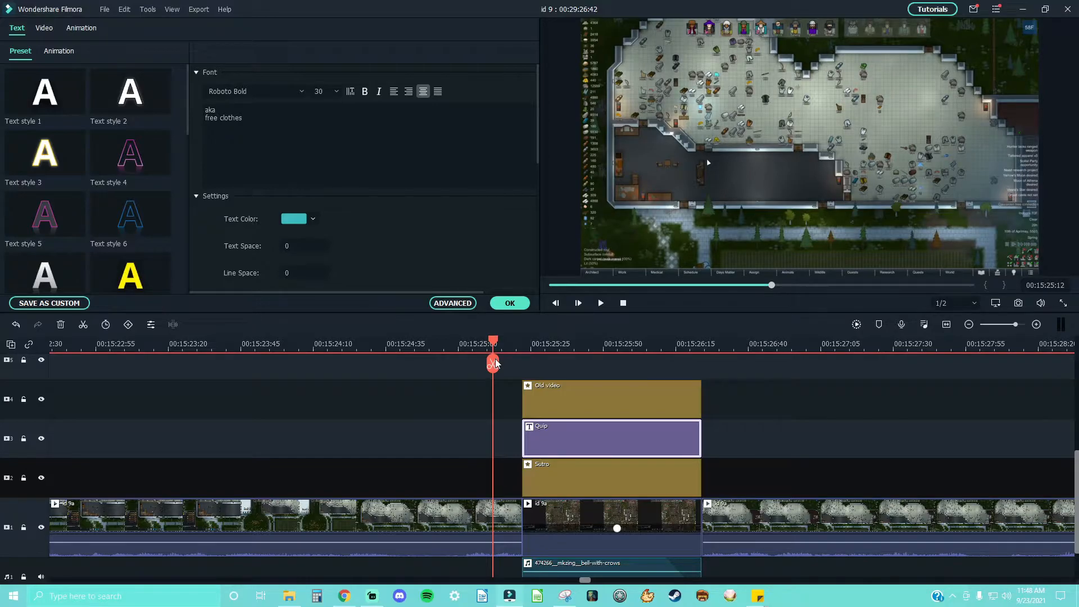
drag(496, 364, 415, 363)
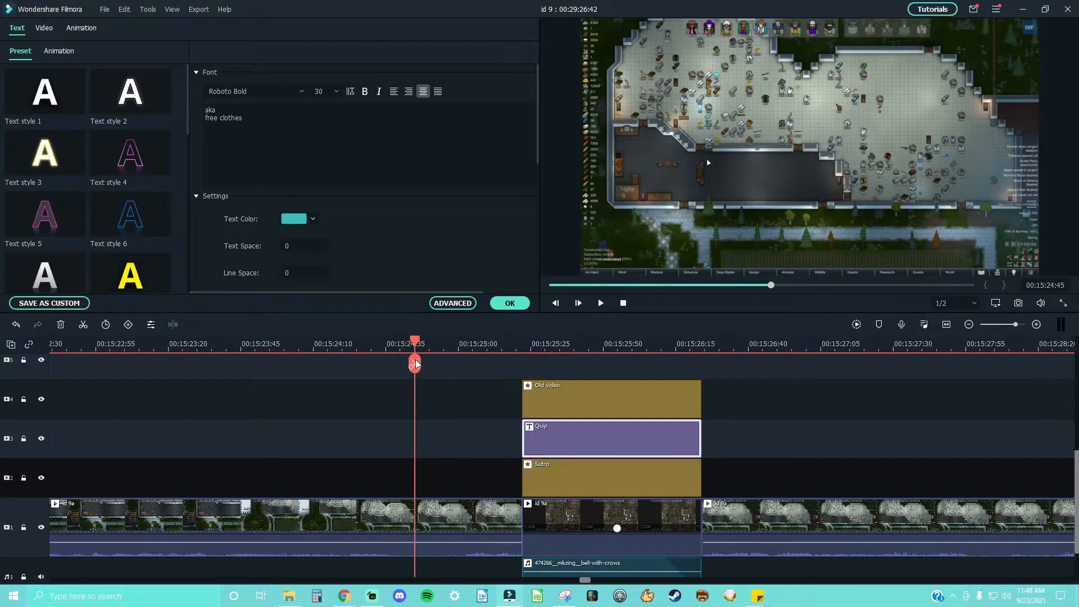
key(space)
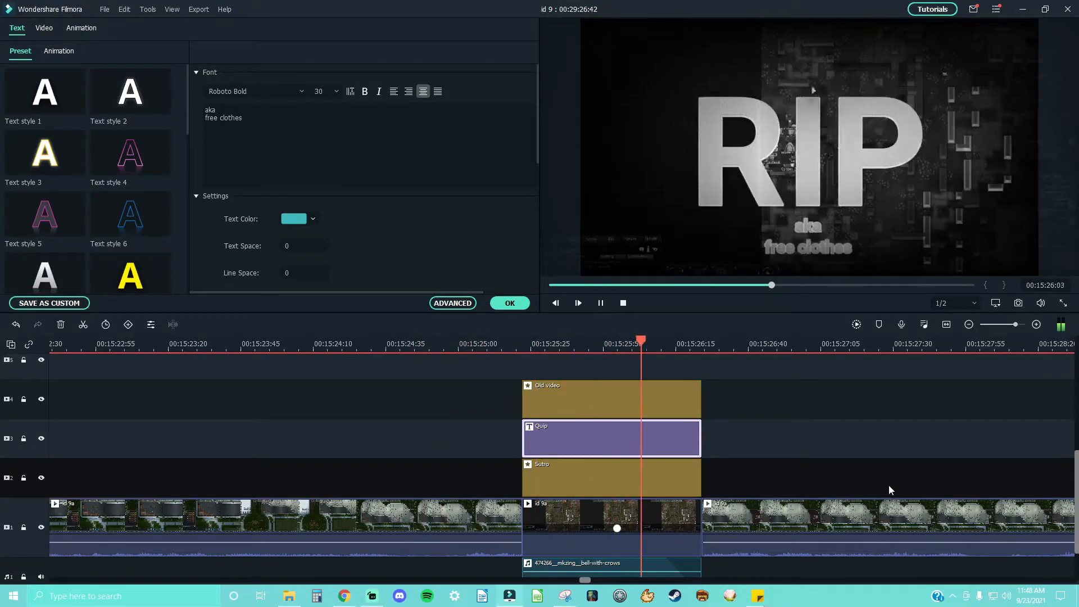
key(space)
drag(648, 340, 671, 356)
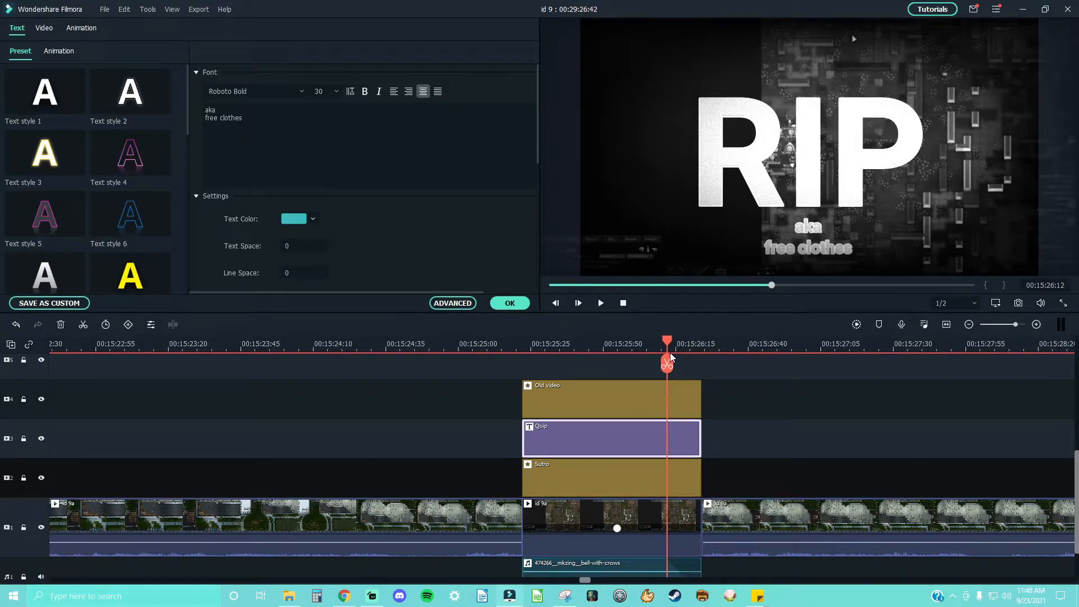
mouse_move(672, 356)
mouse_down()
mouse_move(680, 351)
mouse_move(571, 351)
mouse_move(693, 347)
mouse_move(670, 365)
mouse_up()
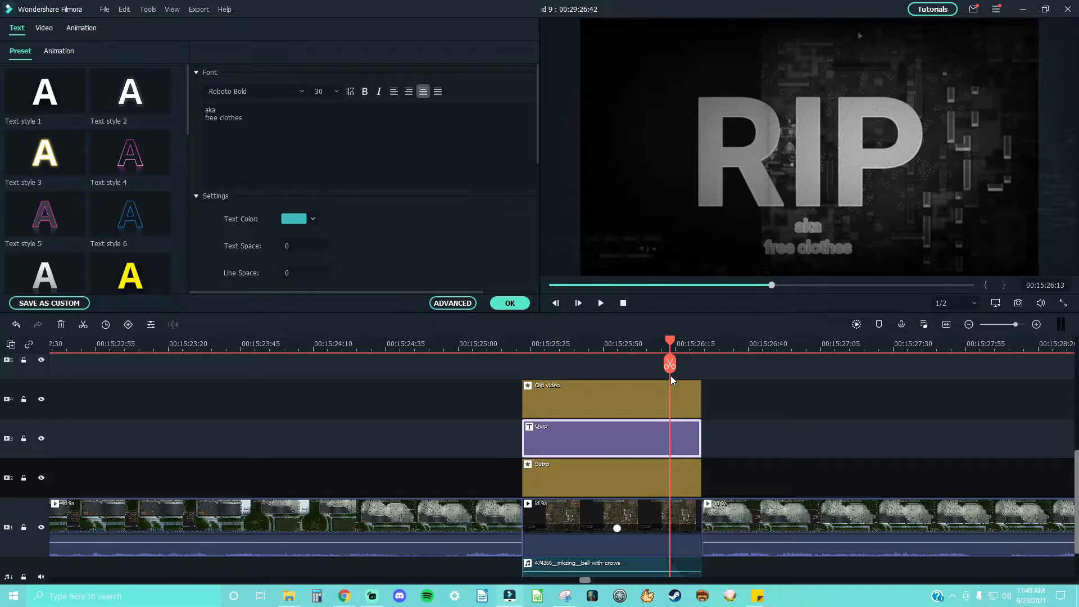
drag(670, 376, 179, 382)
key(space)
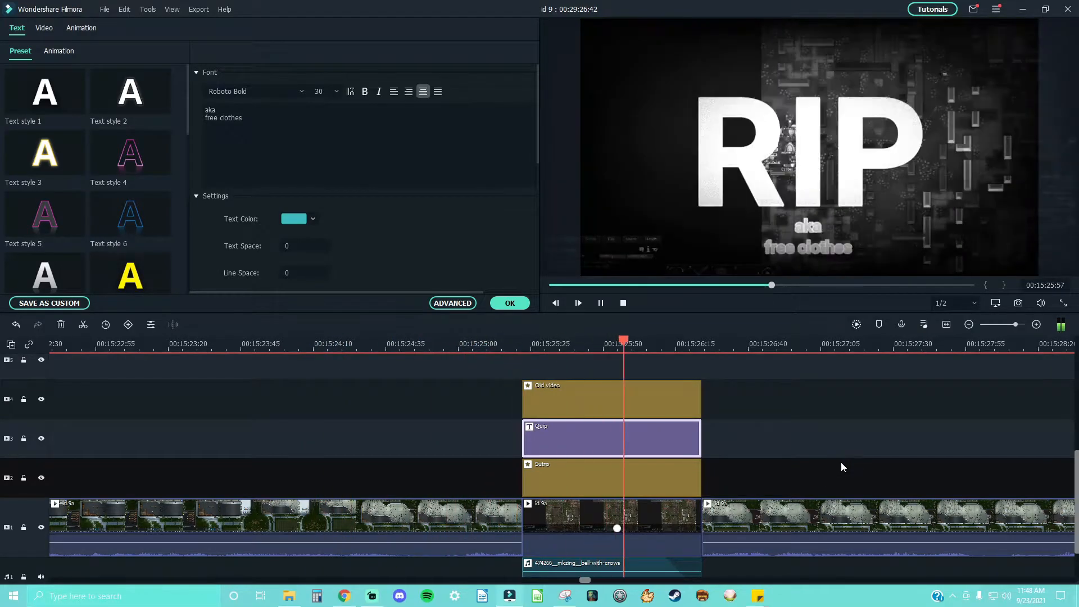
key(space)
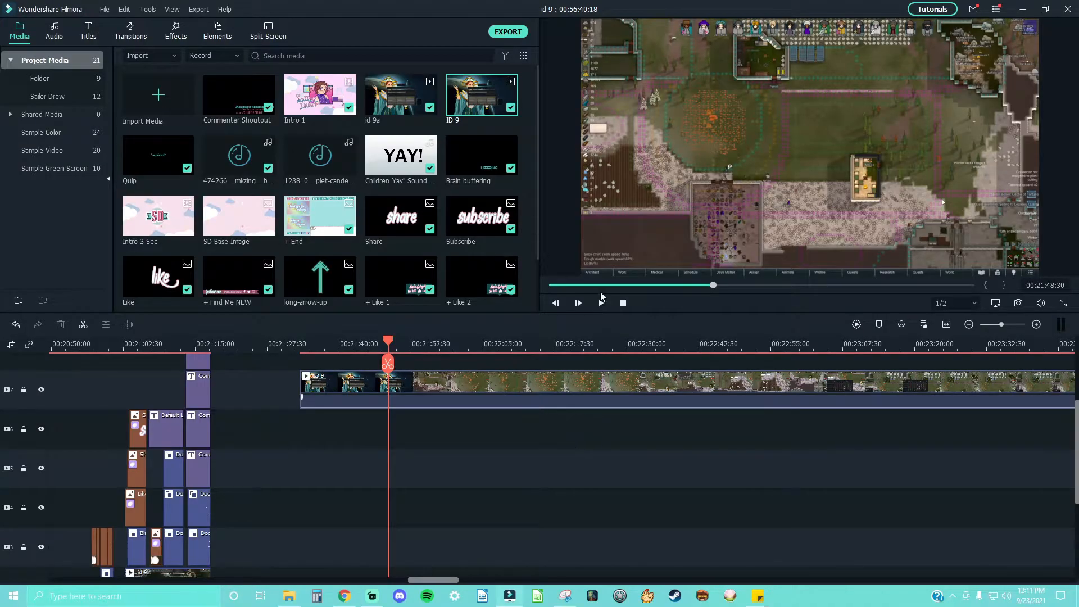
Step: Examine the ID 9 B-roll clip on video track 7 and the edited tracks below it, scrubbing from 00:21:44:37 to 00:23:17:47
drag(390, 344, 365, 363)
drag(1000, 325, 994, 325)
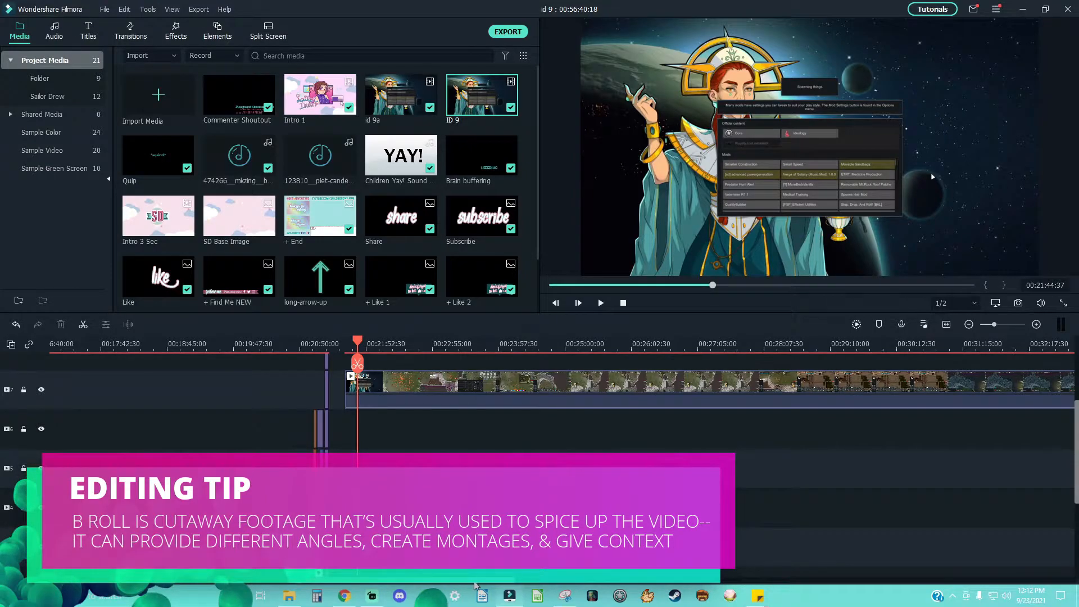
drag(475, 581, 417, 583)
scroll(290, 381, down, 6)
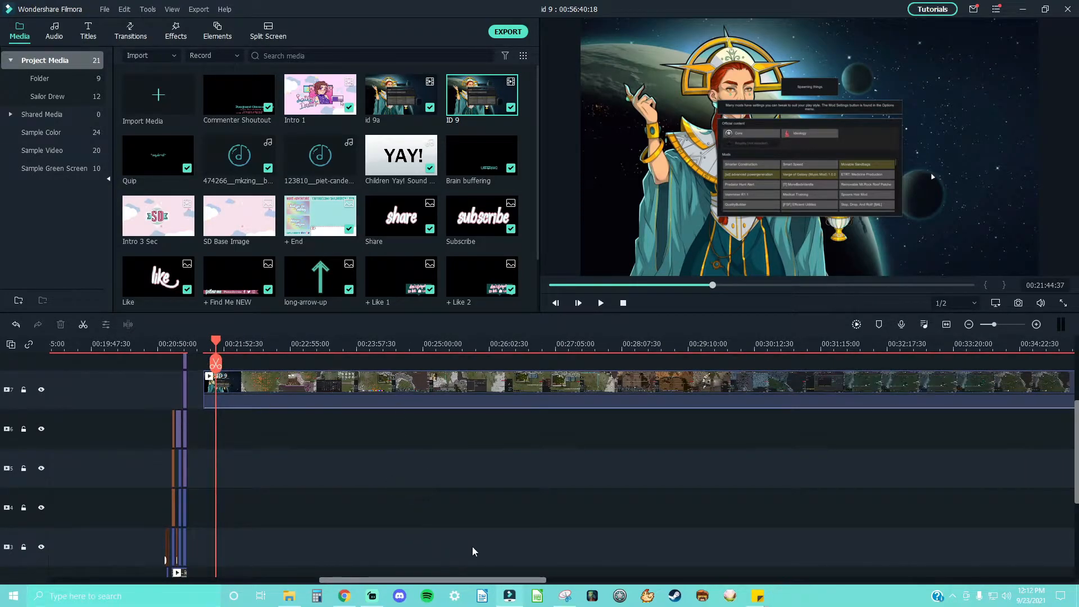
scroll(334, 541, down, 3)
scroll(296, 477, up, 3)
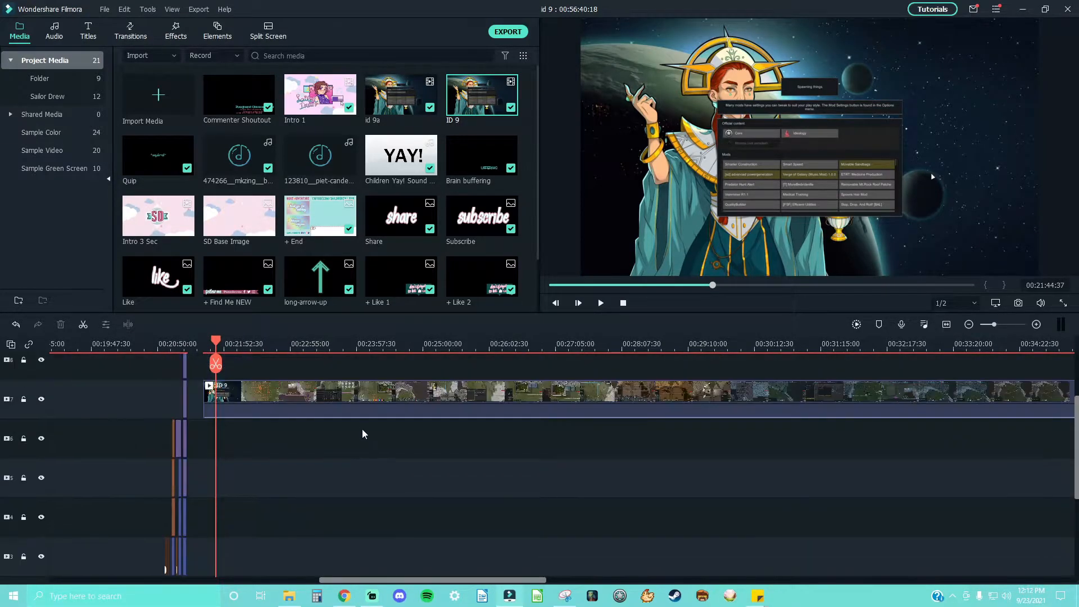
drag(260, 345, 313, 366)
drag(438, 578, 415, 578)
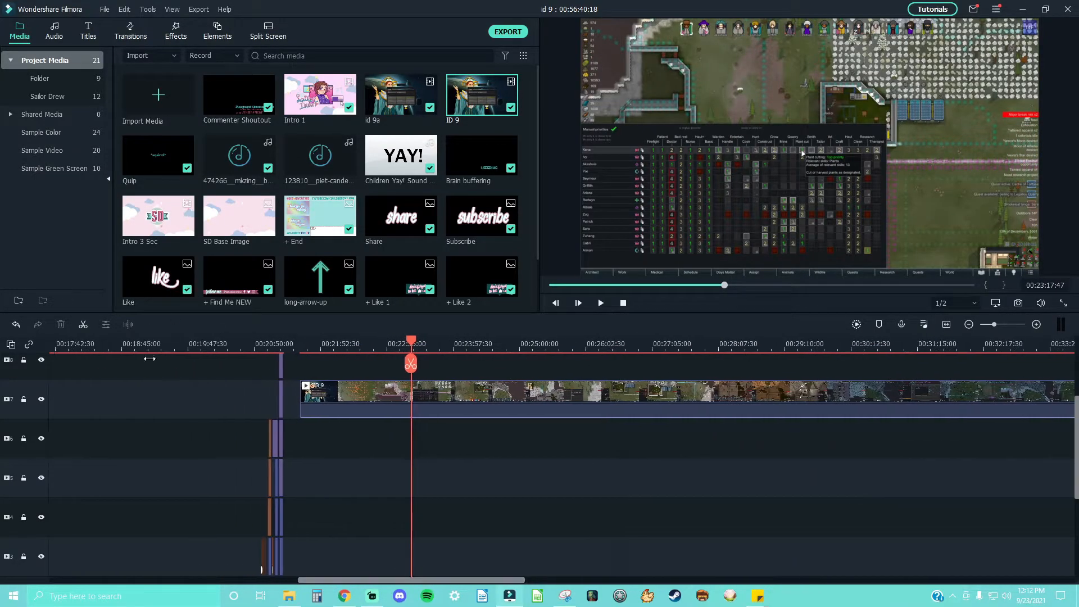
scroll(236, 374, up, 1)
scroll(211, 383, down, 3)
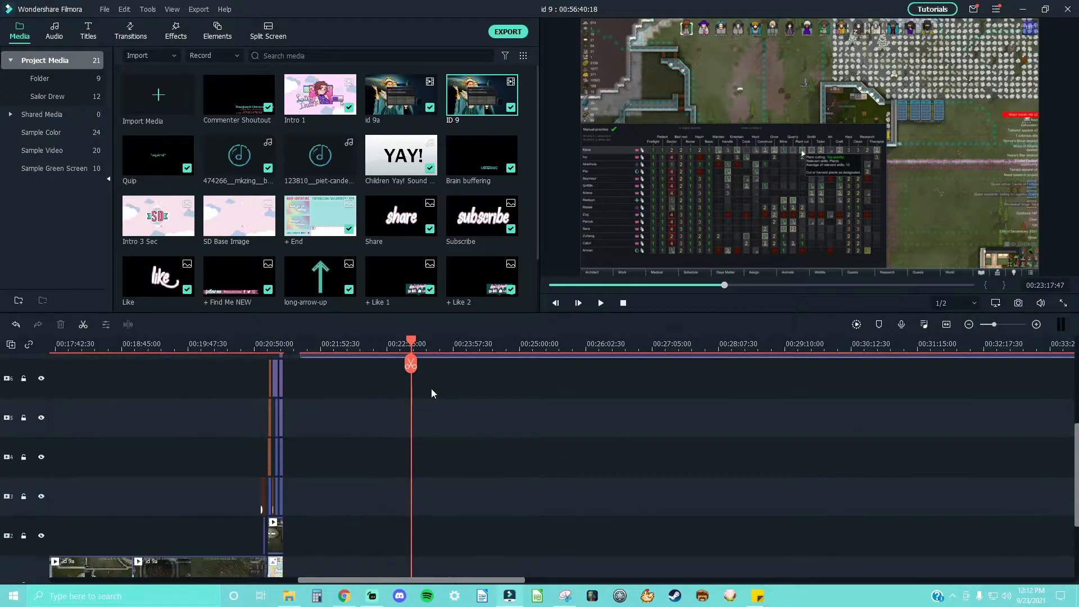
scroll(427, 376, up, 3)
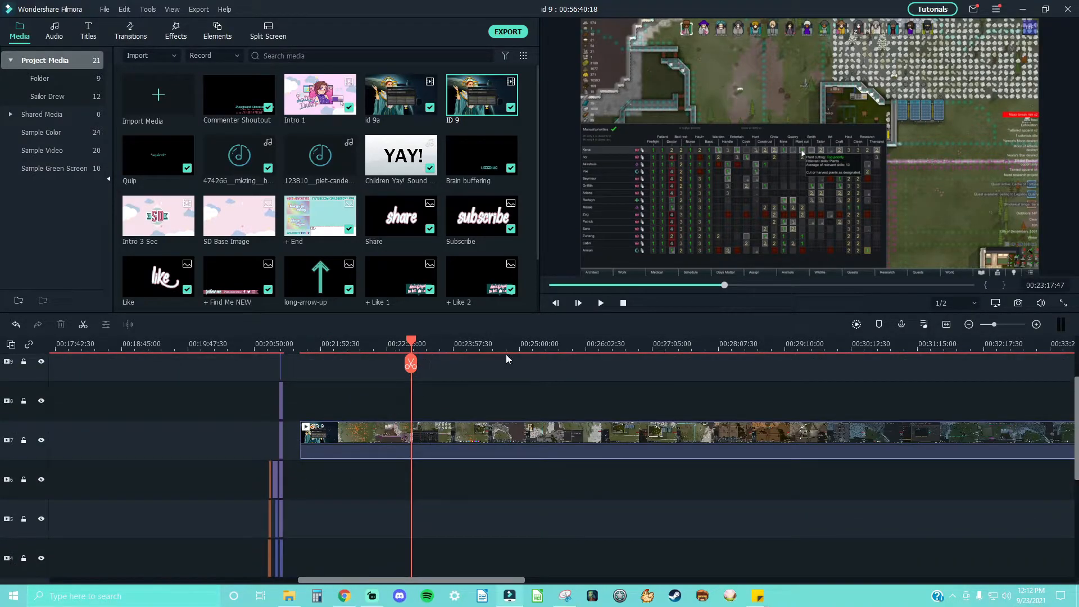
scroll(315, 444, down, 3)
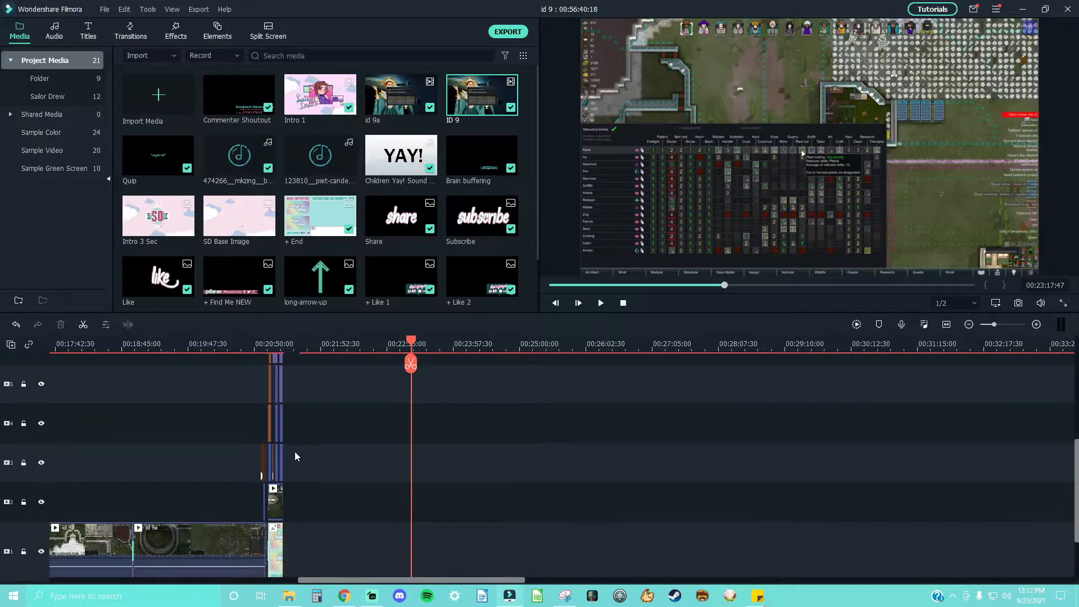
scroll(280, 532, up, 3)
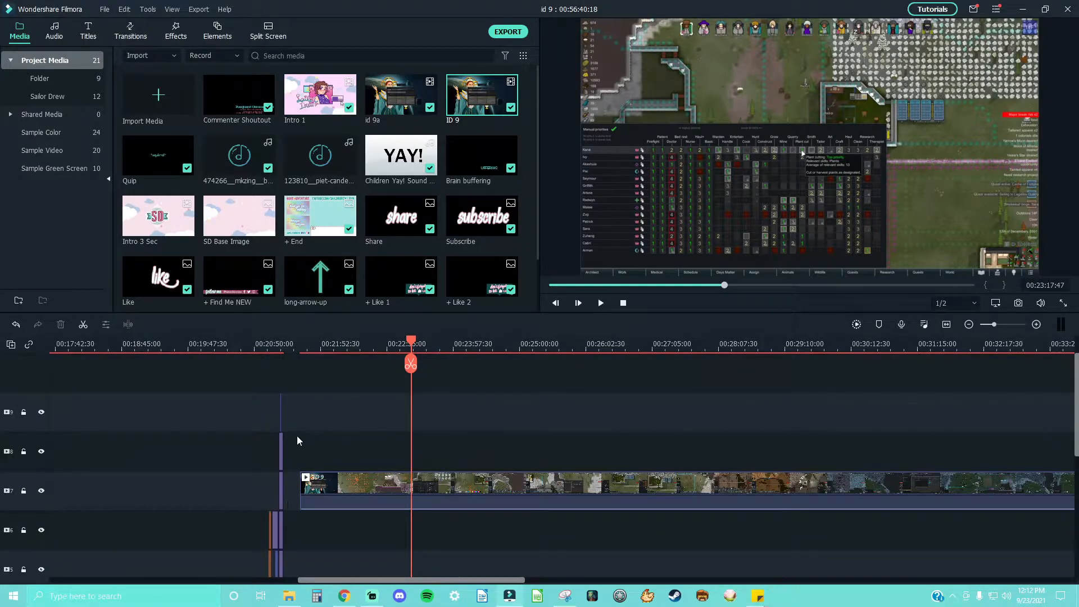
scroll(297, 434, down, 3)
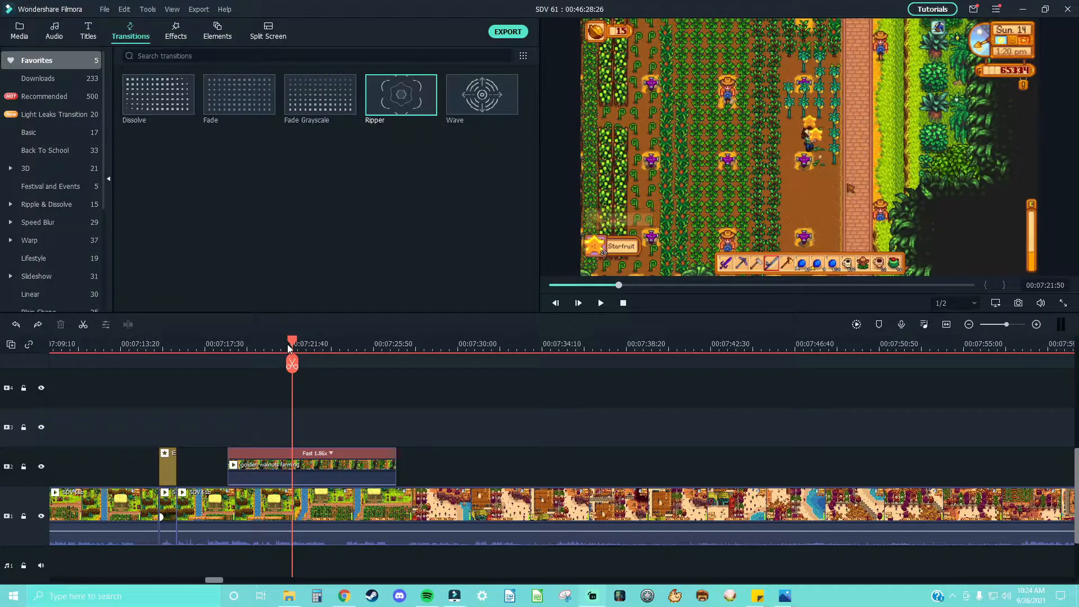
Step: Add the Ripper transition to both ends of the golden walnut farming clip on track 2 and play back its opening
drag(292, 352, 239, 349)
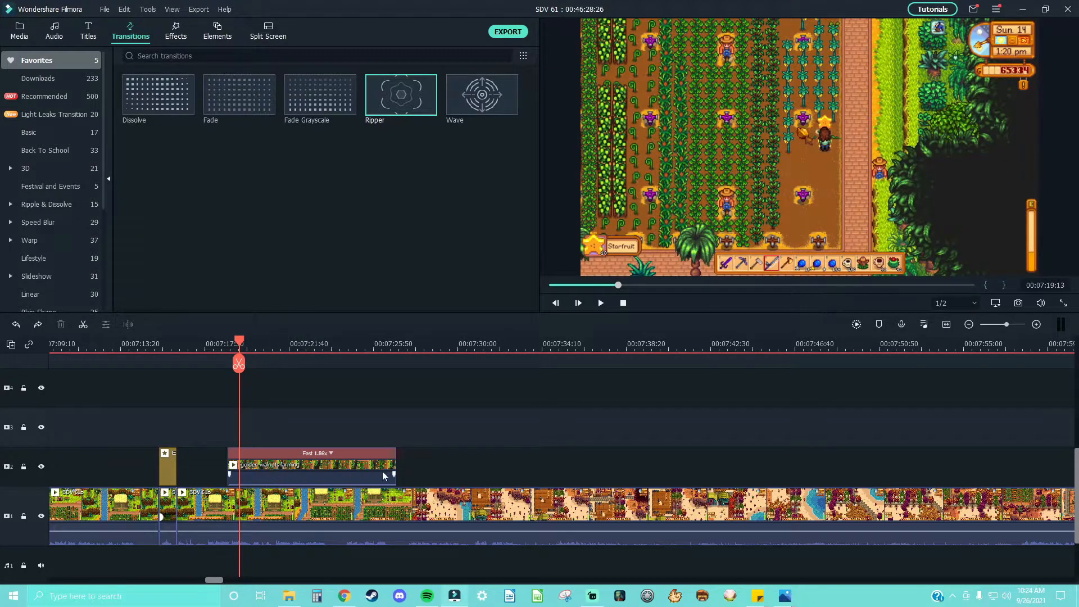
mouse_move(392, 95)
drag(392, 95, 243, 471)
drag(382, 115, 382, 475)
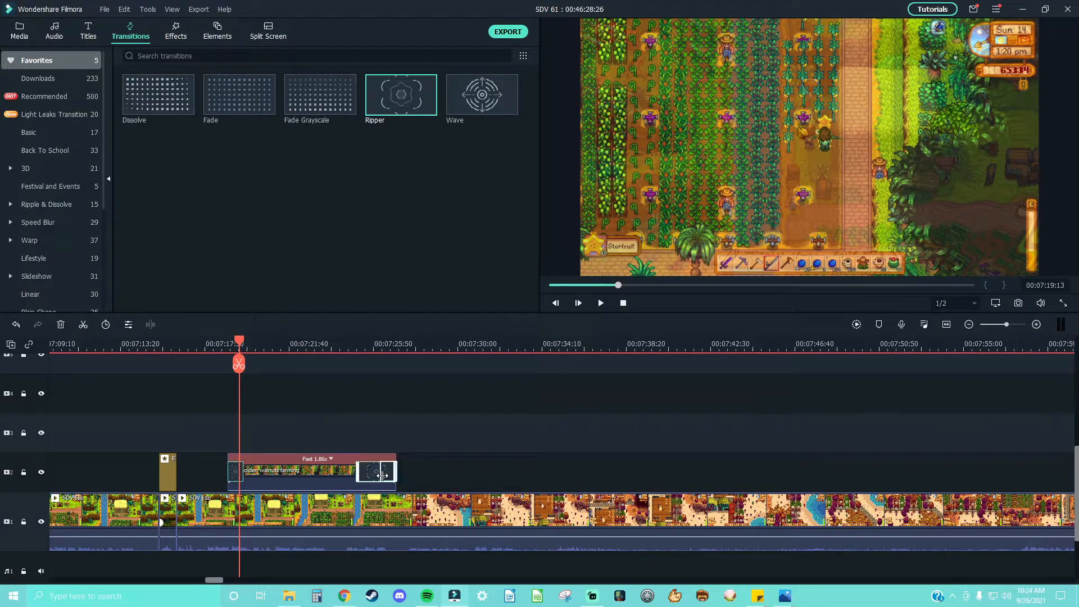
drag(241, 342, 204, 359)
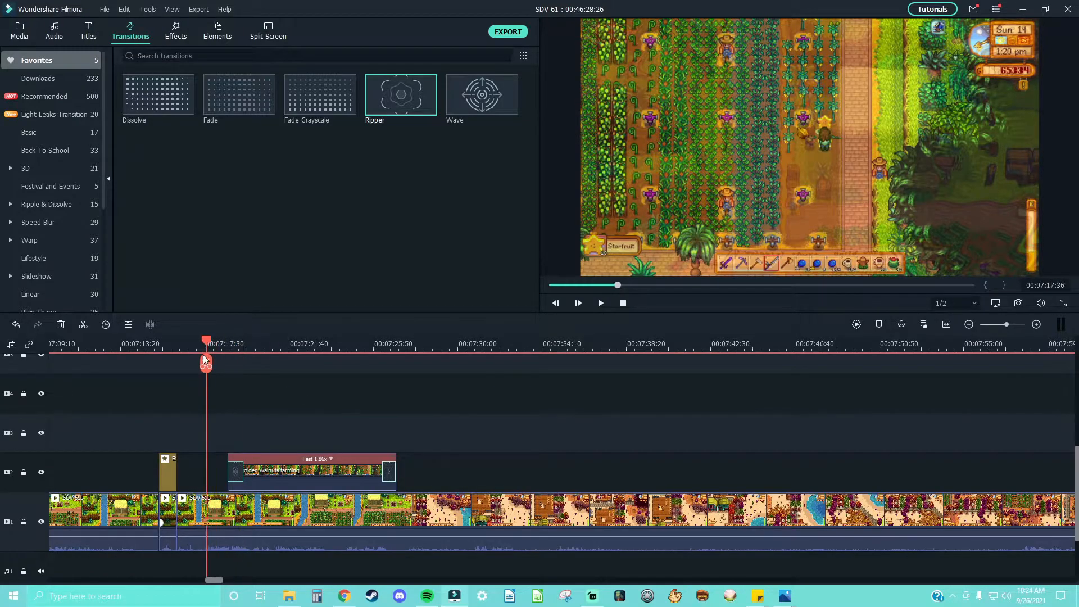
key(space)
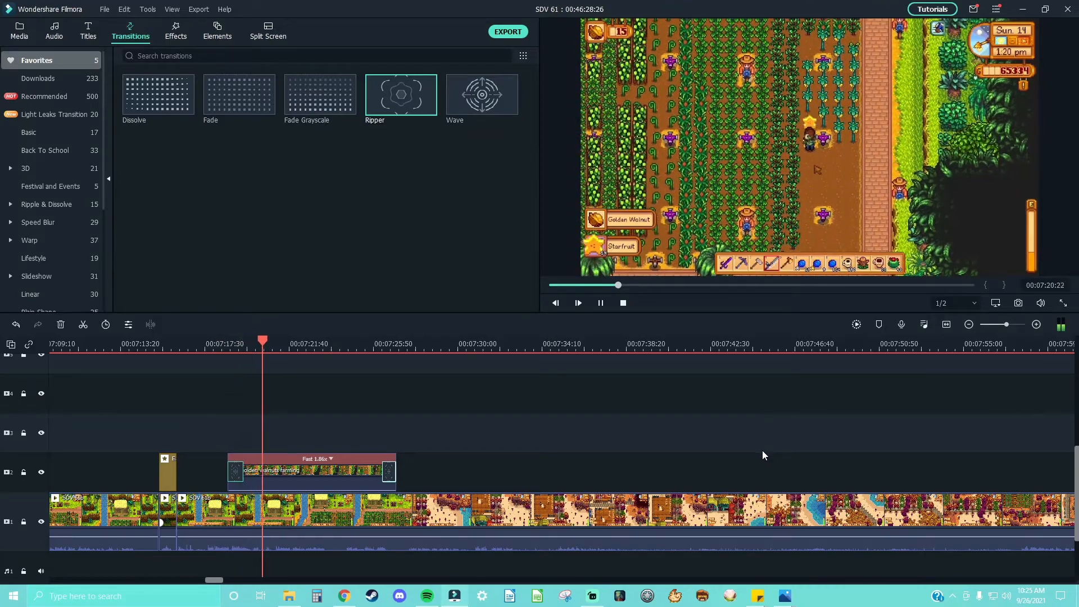
key(space)
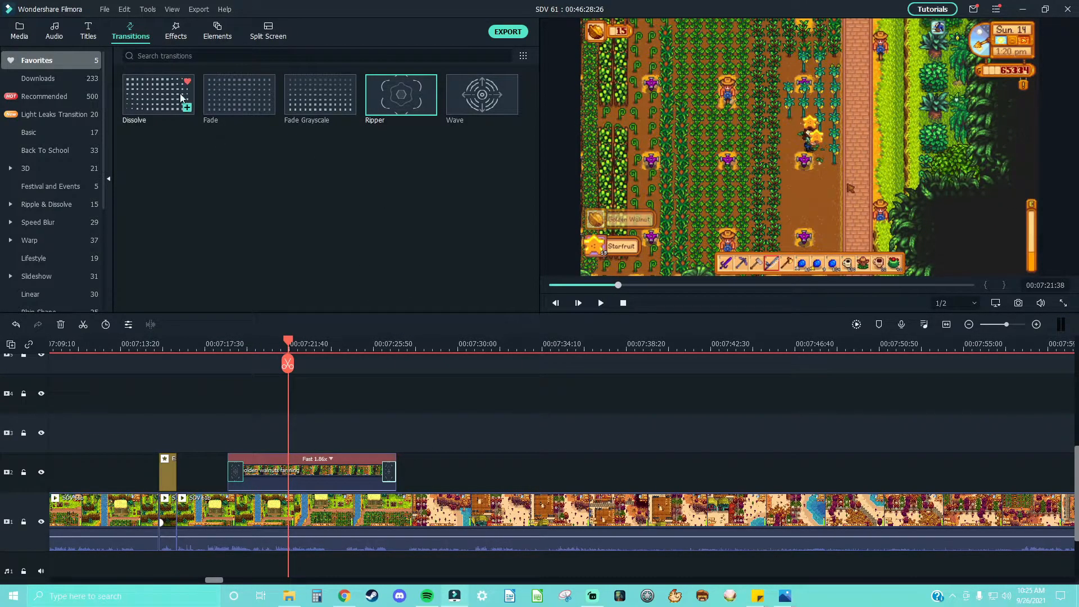
Step: Place the Sutro effect on track 3 above the golden walnut farming clip and match it to the clip's length
click(207, 37)
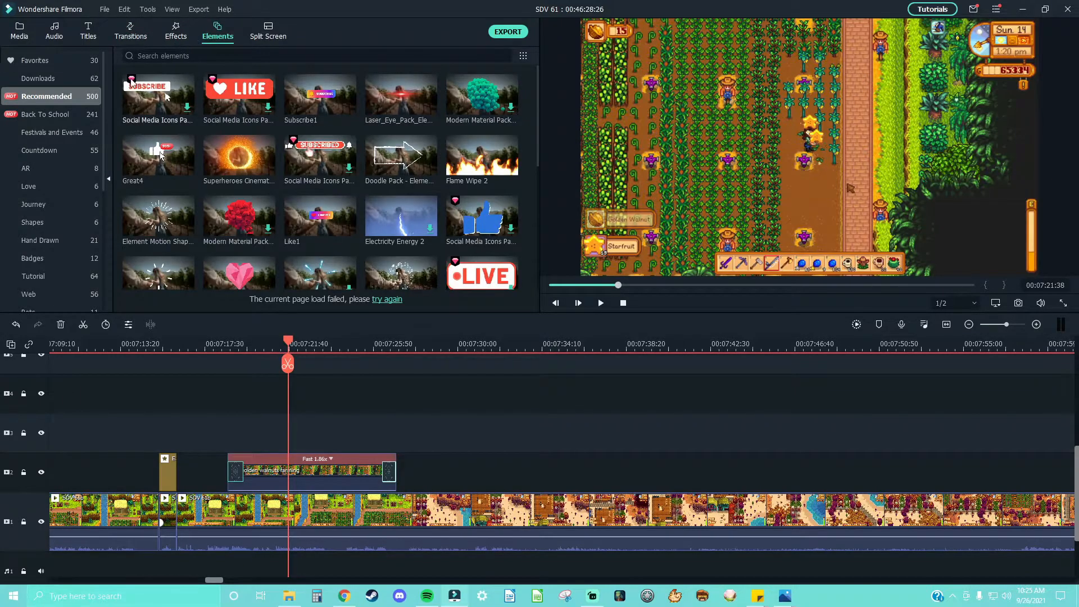
click(177, 36)
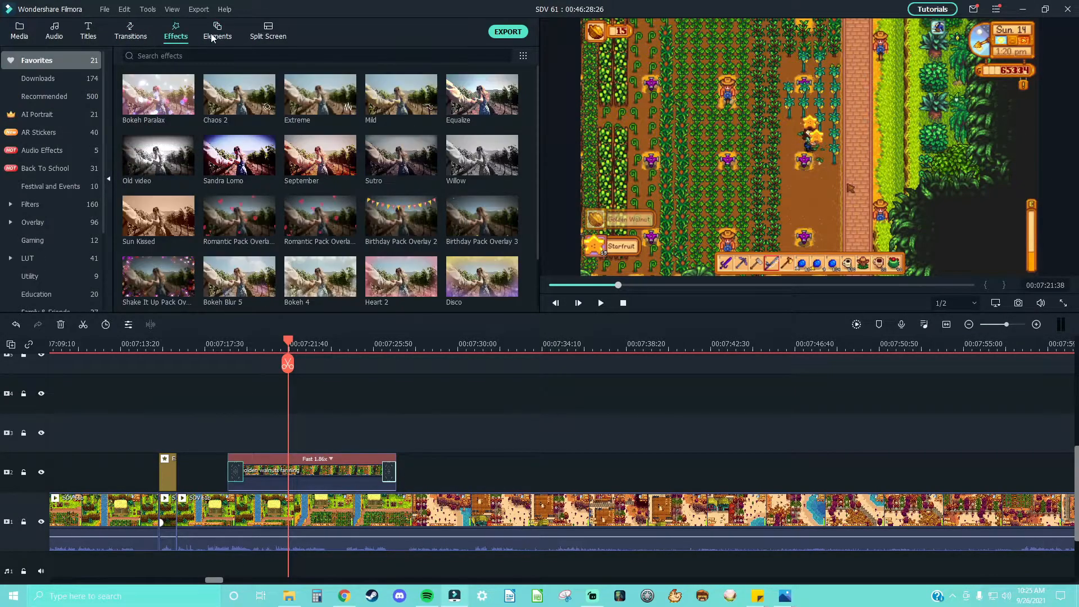
drag(400, 160, 237, 430)
drag(329, 424, 396, 424)
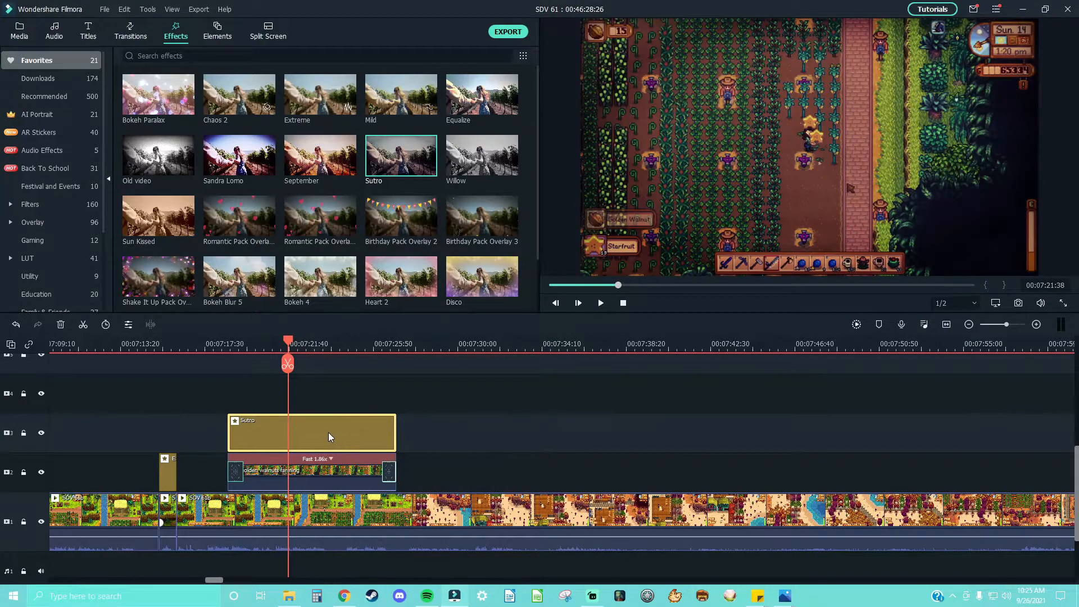
Step: Set the Sutro effect's alpha to 70 and play through the whole golden walnut farming cutaway
double_click(315, 419)
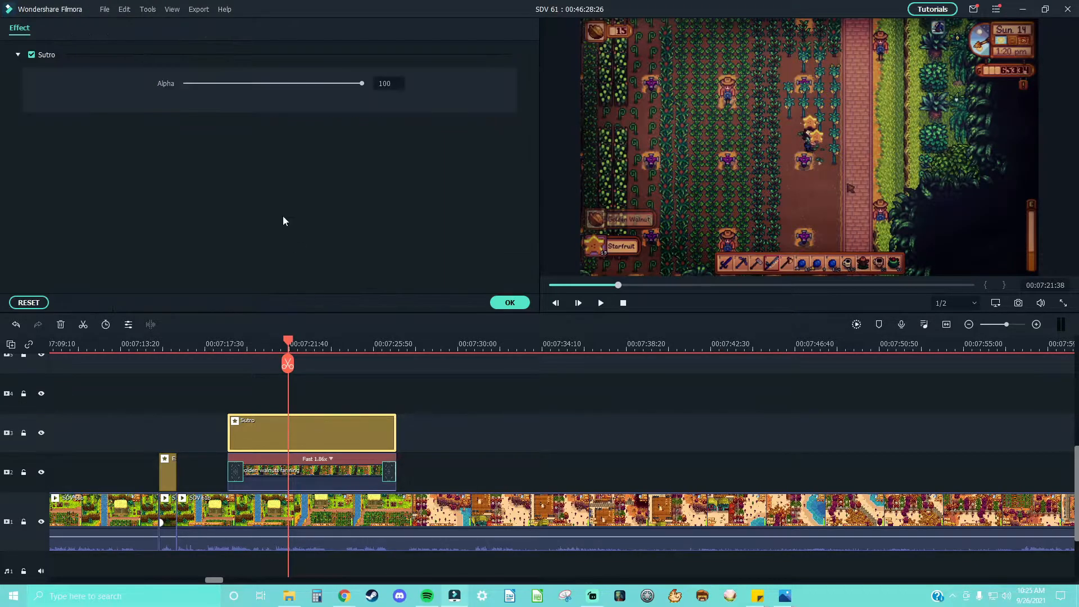
drag(358, 86, 281, 100)
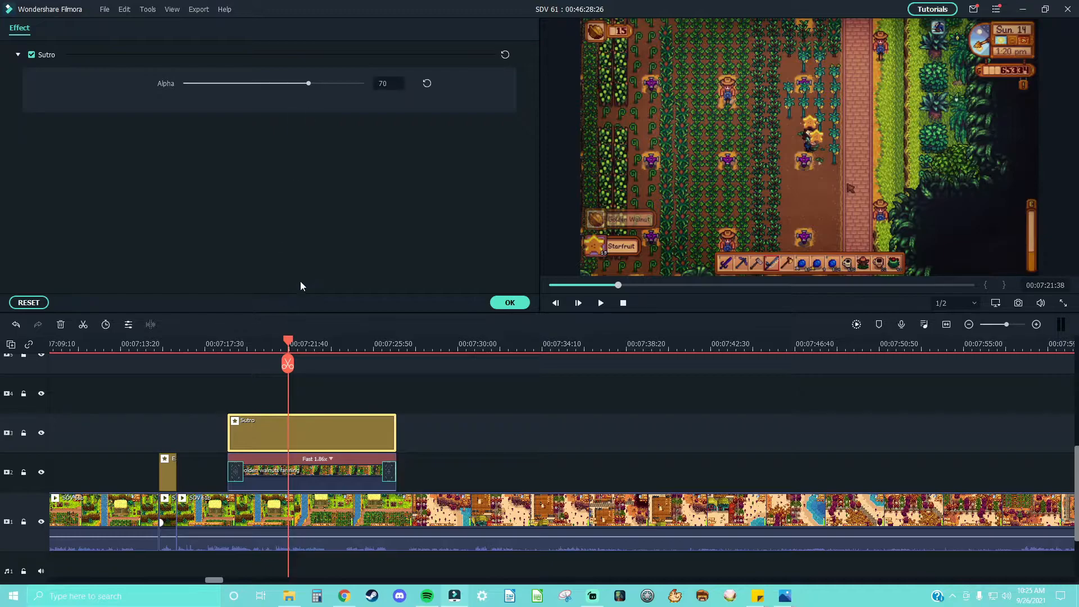
drag(293, 345, 196, 345)
key(space)
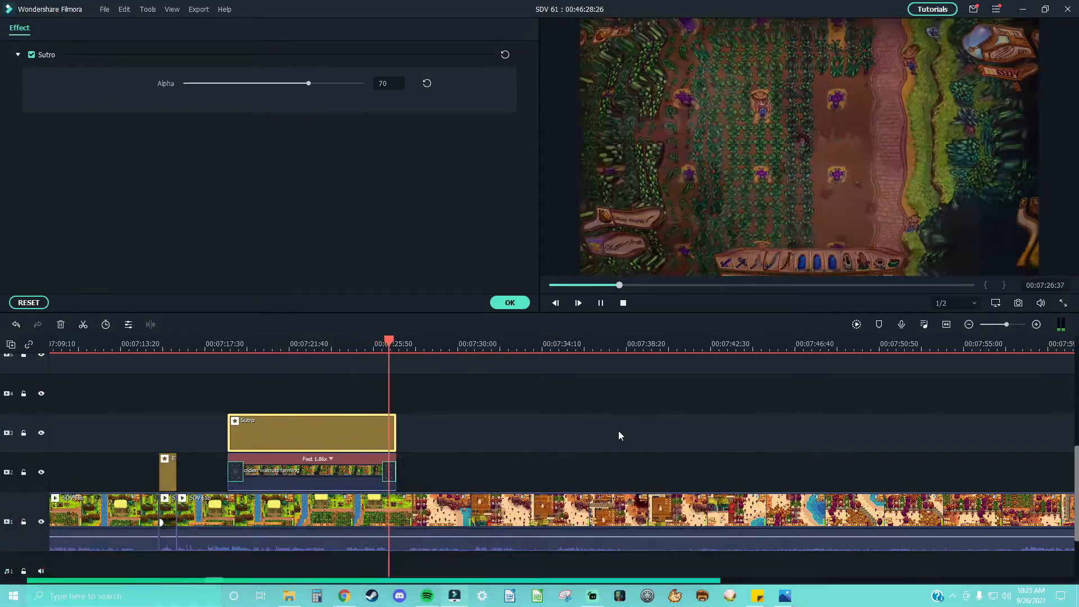
key(space)
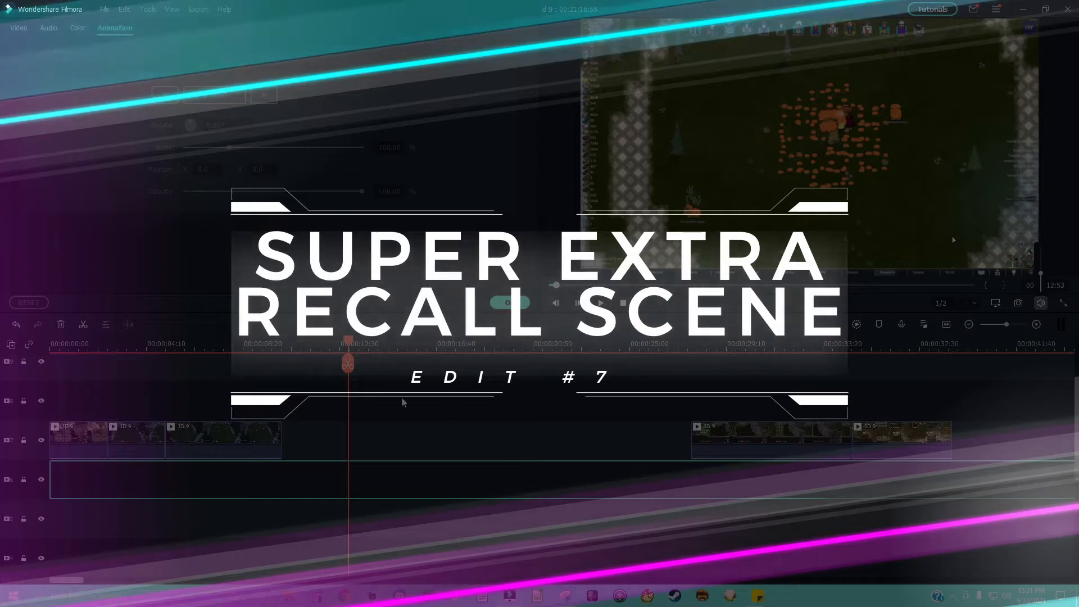
Step: Move the last two ID 9 B-roll clips on track 7 back so they follow directly after the first three
scroll(402, 402, down, 5)
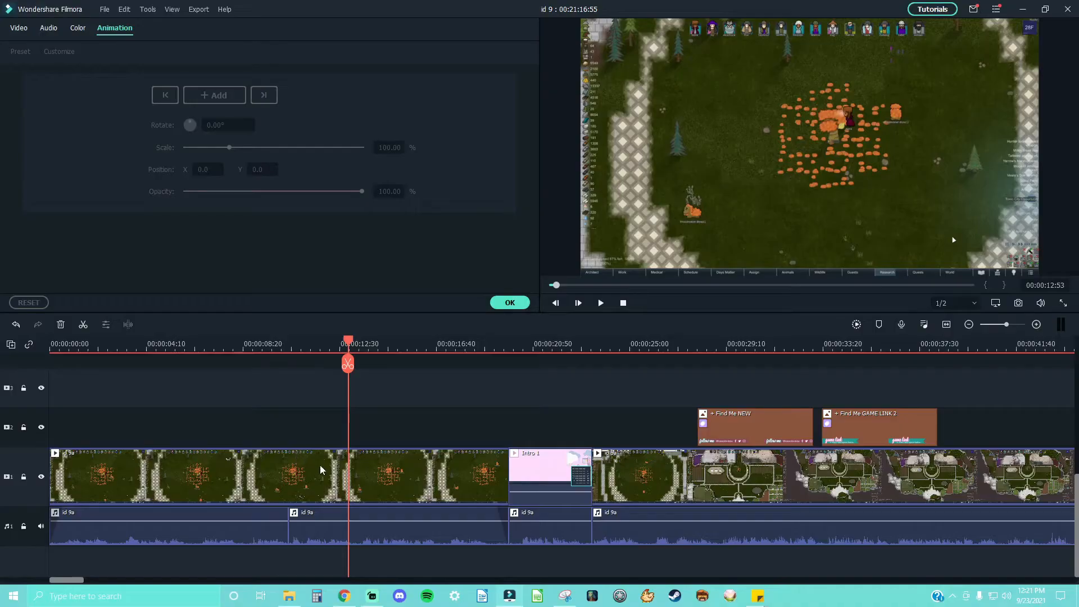
scroll(321, 469, up, 3)
scroll(489, 495, down, 3)
scroll(388, 424, up, 1)
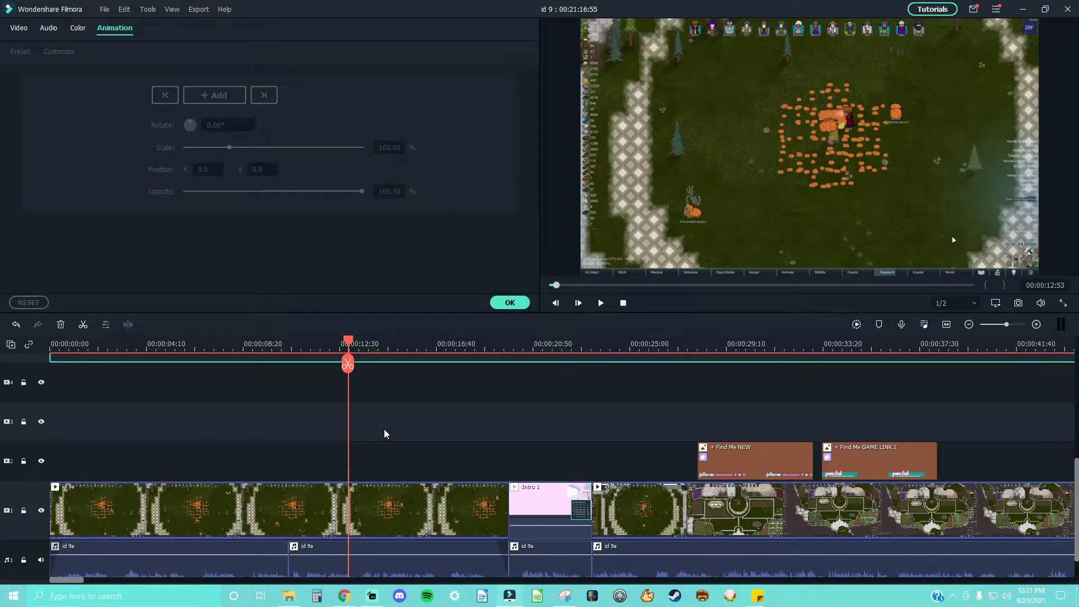
scroll(384, 429, up, 3)
scroll(430, 446, down, 4)
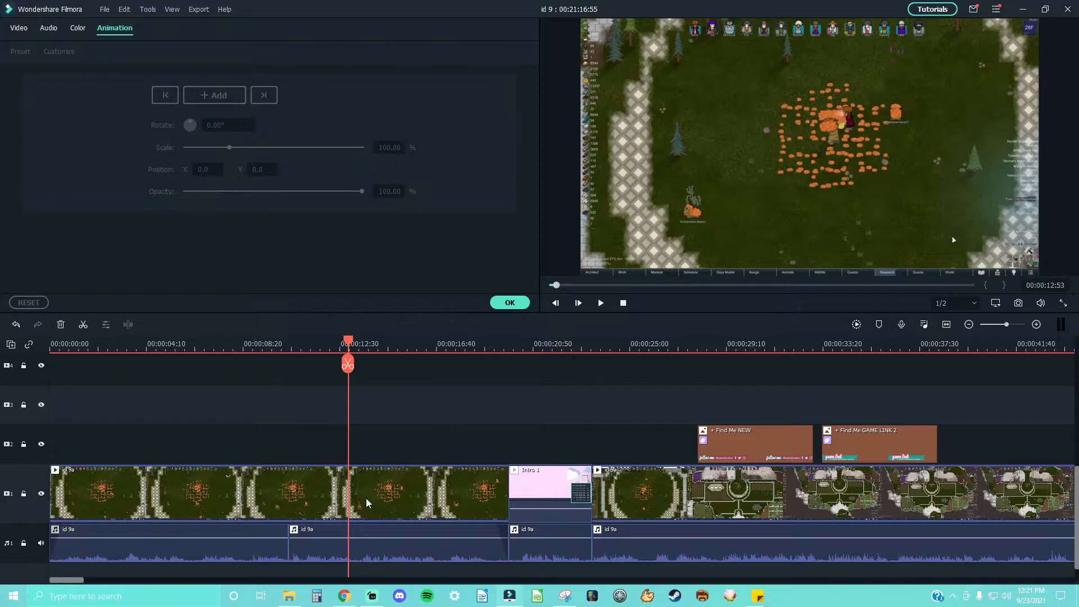
scroll(375, 488, up, 5)
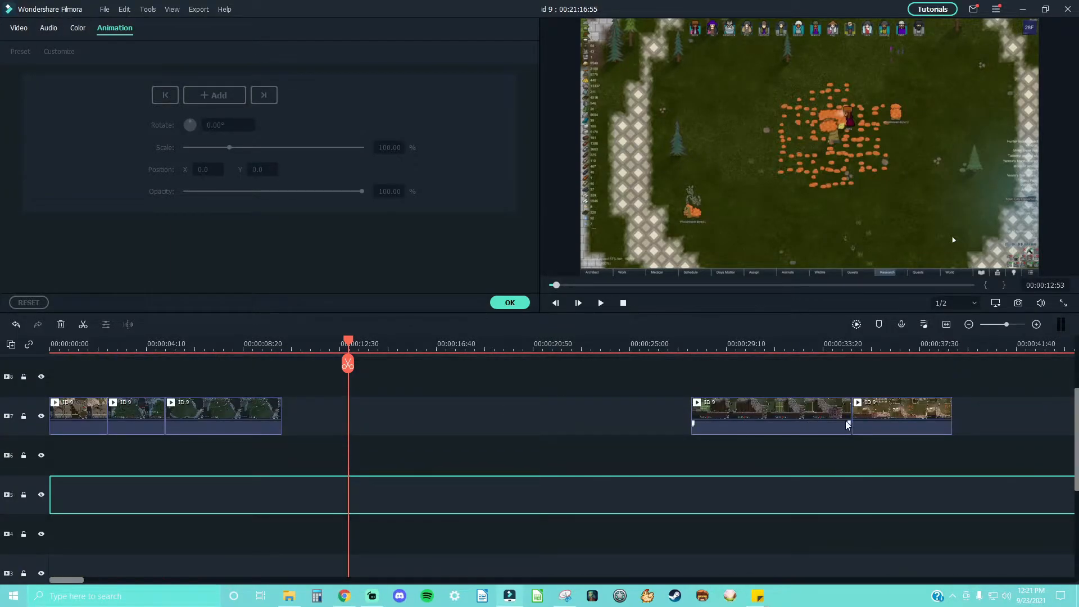
drag(892, 445, 420, 426)
scroll(361, 421, down, 5)
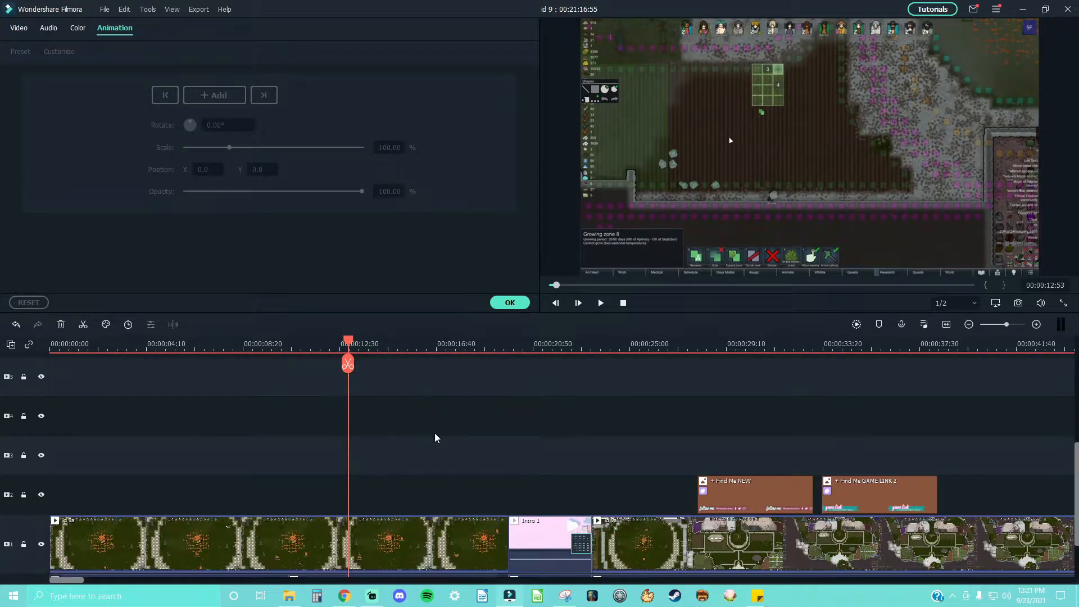
scroll(444, 436, up, 5)
Step: Play through the joined ID 9 B-roll clips from 00:00:08:17 and compare their end with the Intro 1 clip
drag(348, 349, 241, 355)
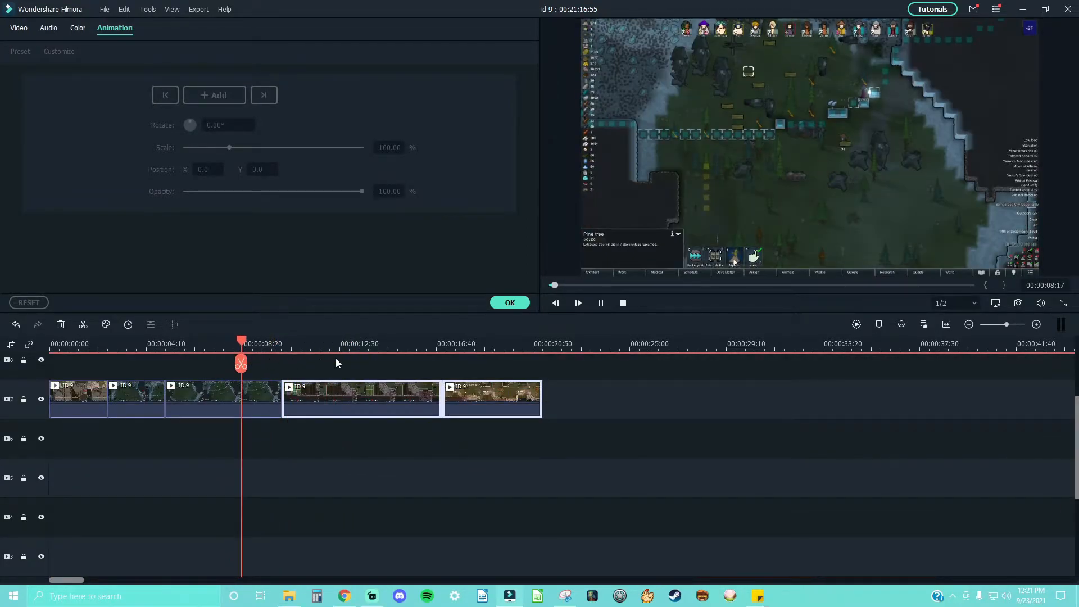
key(space)
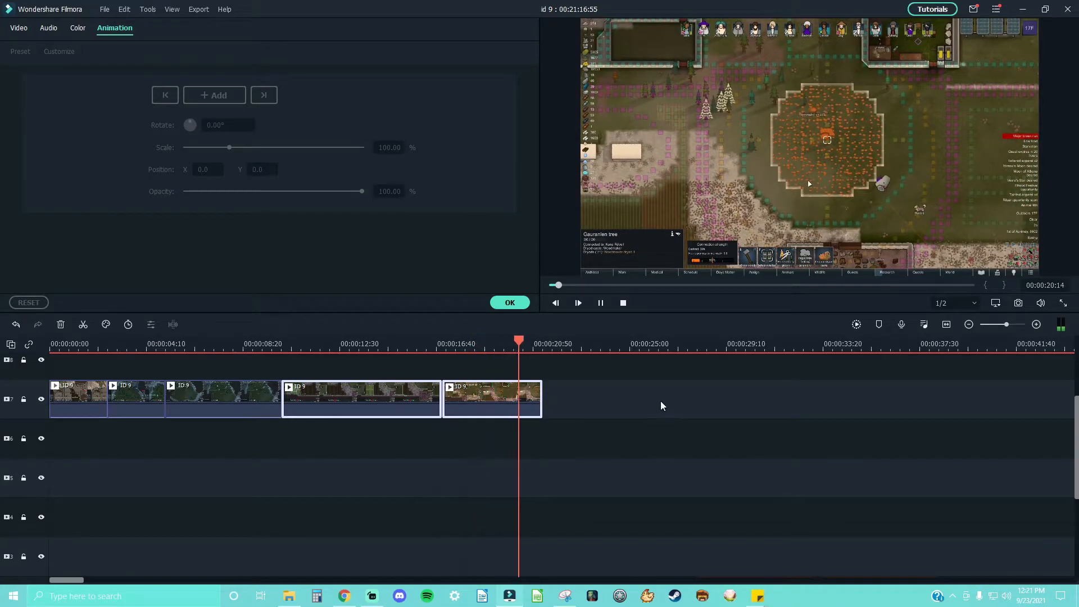
scroll(655, 405, down, 3)
key(space)
scroll(557, 405, up, 2)
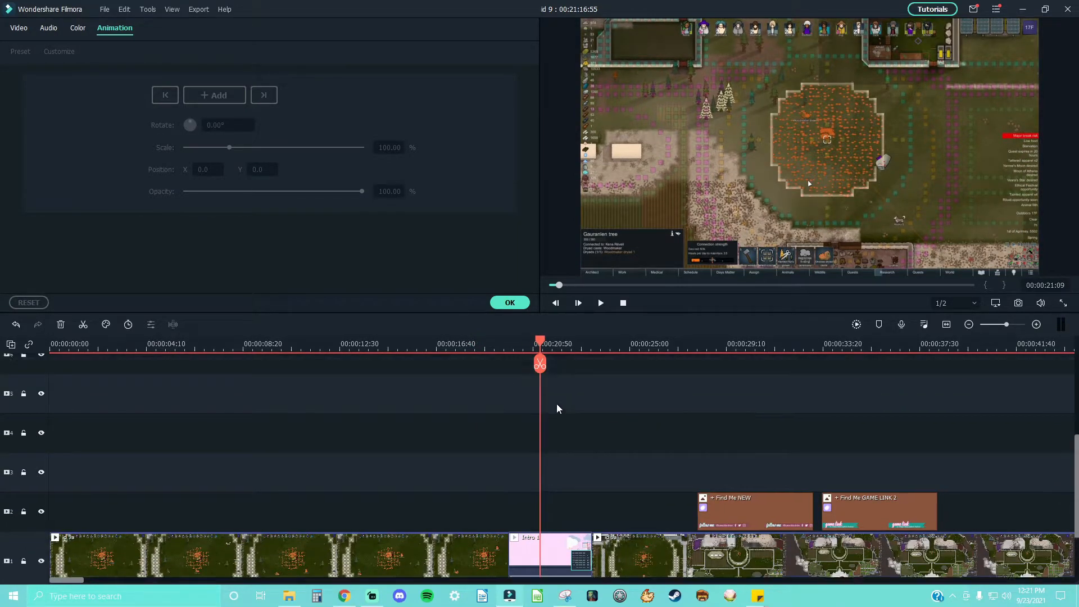
Step: Trim the end of the last ID 9 clip back to the start of the Intro 1 clip
click(444, 347)
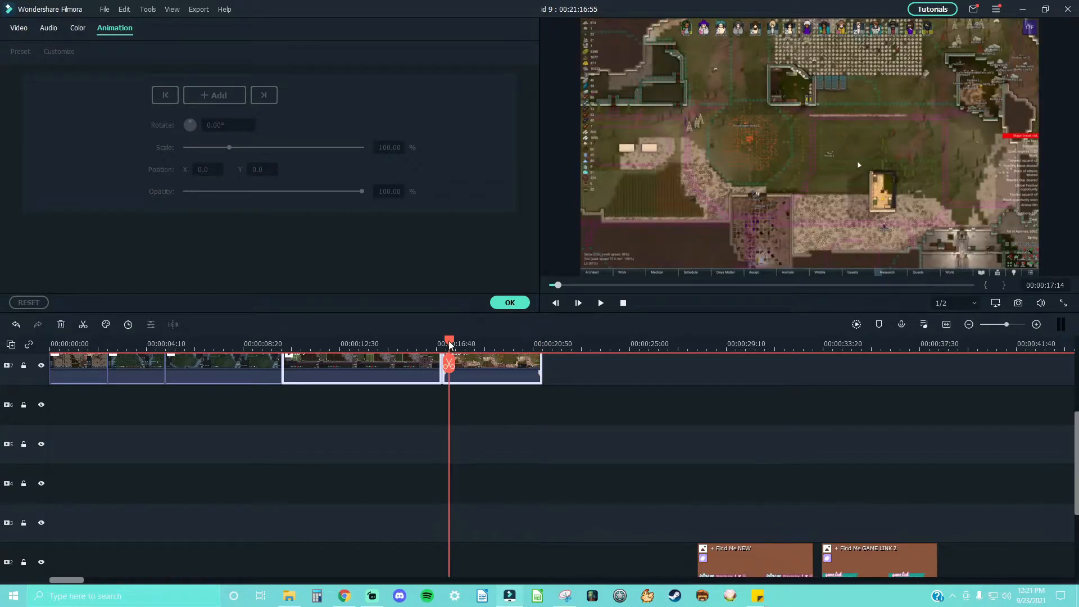
scroll(511, 385, down, 1)
scroll(512, 385, up, 2)
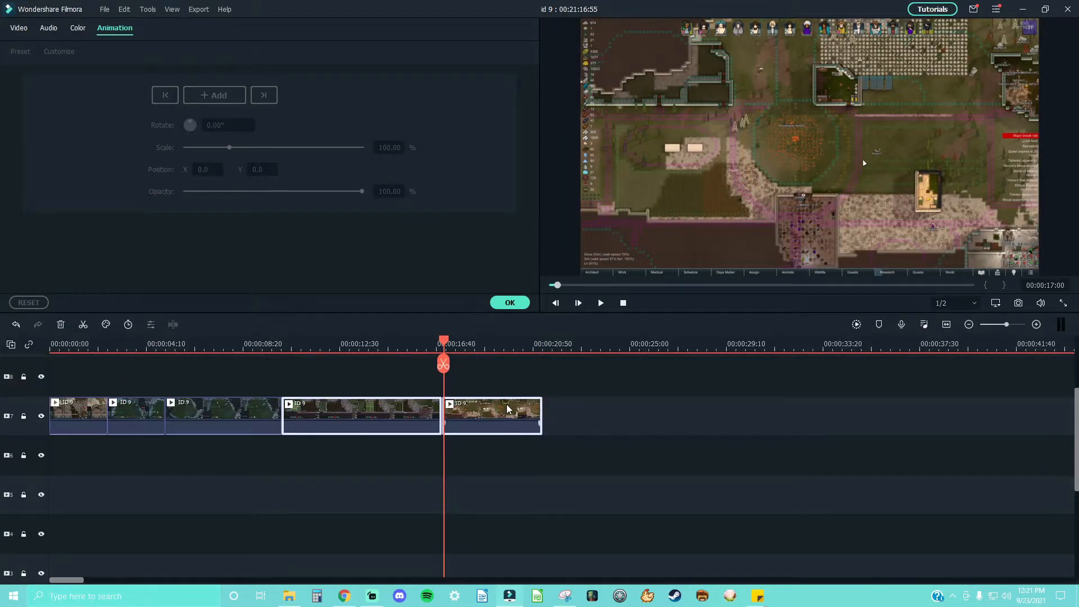
click(508, 408)
drag(542, 406, 71, 443)
Step: Move all five ID 9 clips down to video track 2, starting at 00:00:00:00 directly above the main gameplay
scroll(487, 421, down, 1)
scroll(478, 411, up, 1)
scroll(486, 452, down, 3)
scroll(486, 451, up, 4)
drag(73, 417, 44, 430)
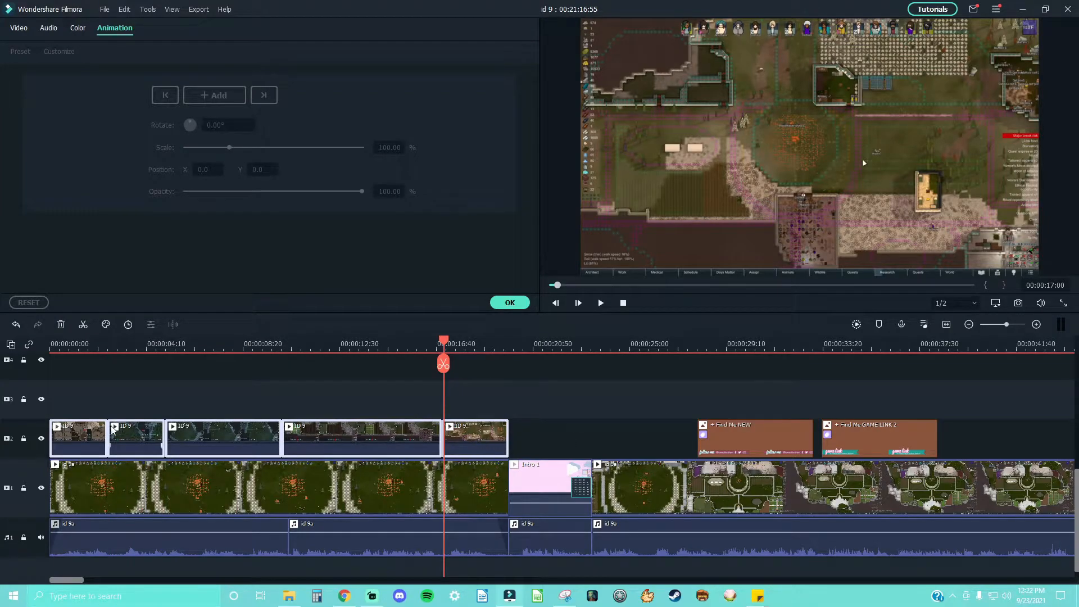
drag(228, 425, 202, 434)
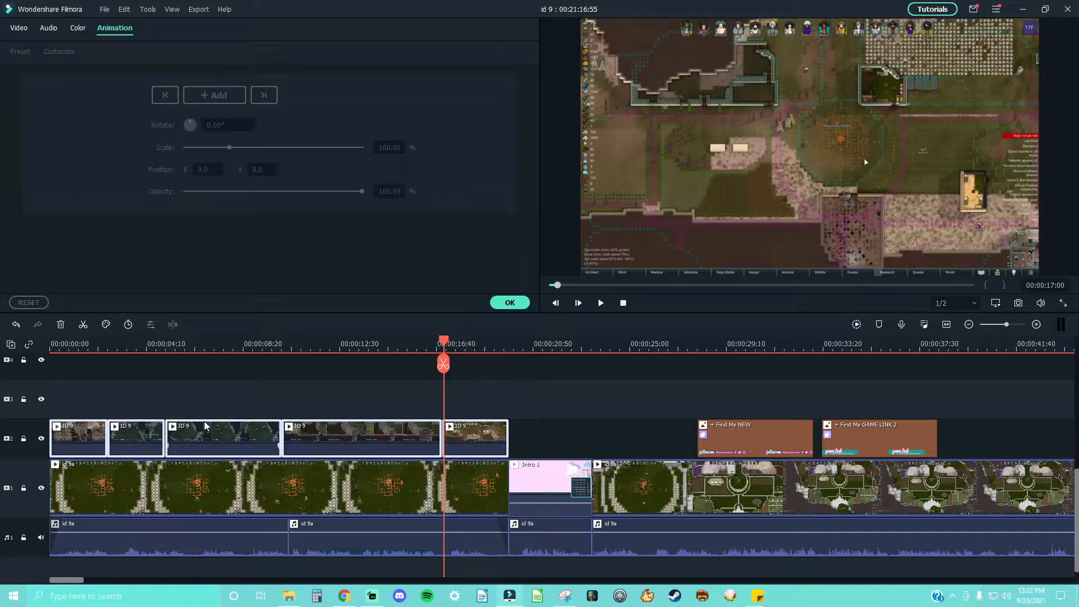
Step: Crop the third ID 9 clip to about 1307 x 735 at 16:9 around the trees and play it back from 00:00:04:12
click(204, 343)
drag(204, 341, 237, 341)
click(254, 426)
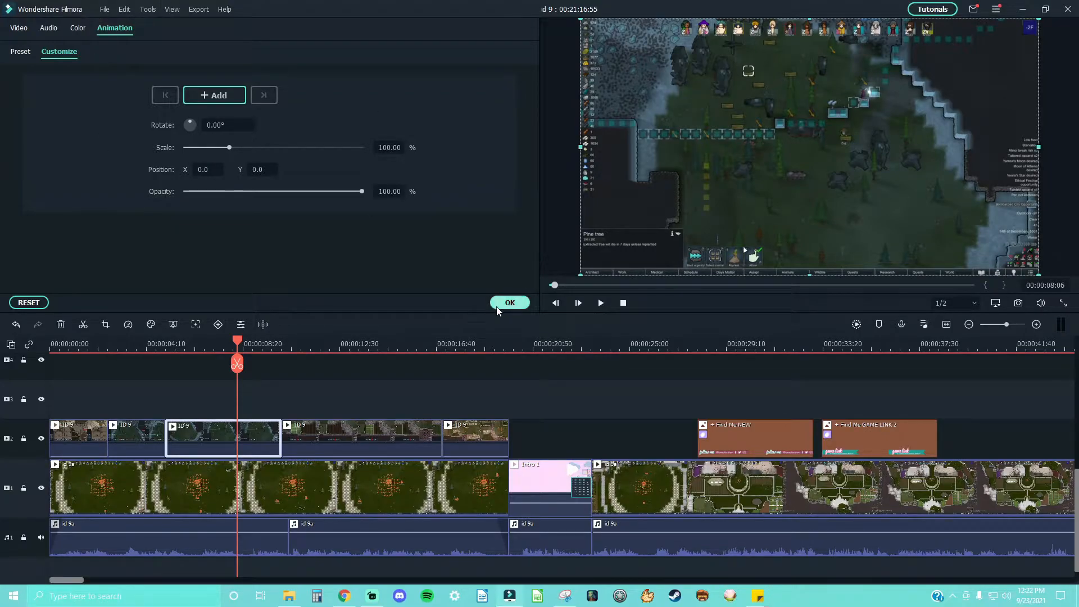
click(105, 325)
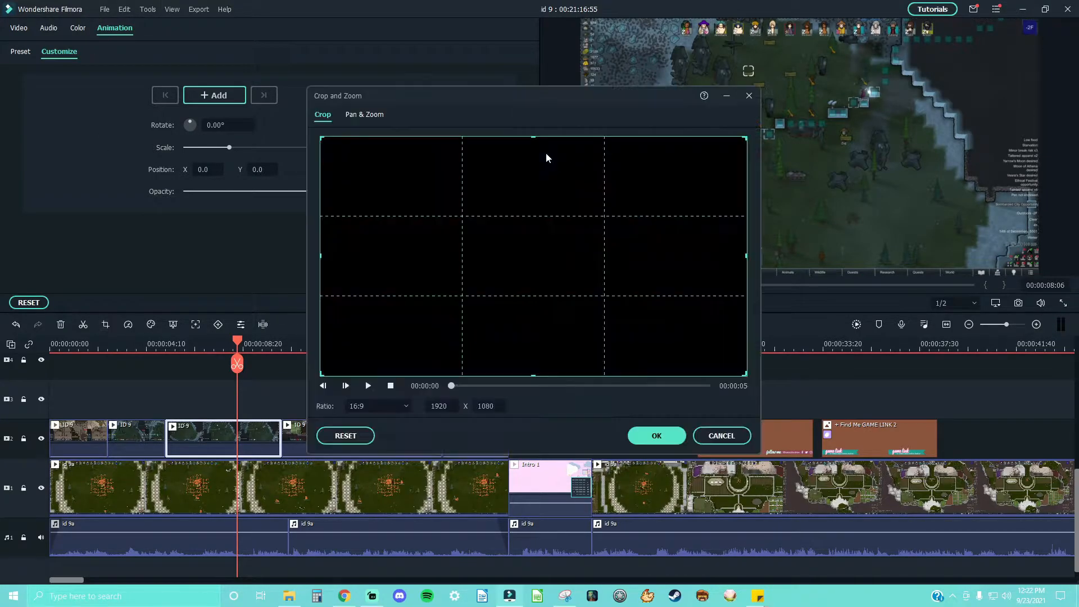
drag(319, 135, 499, 236)
drag(622, 338, 542, 261)
drag(669, 296, 647, 311)
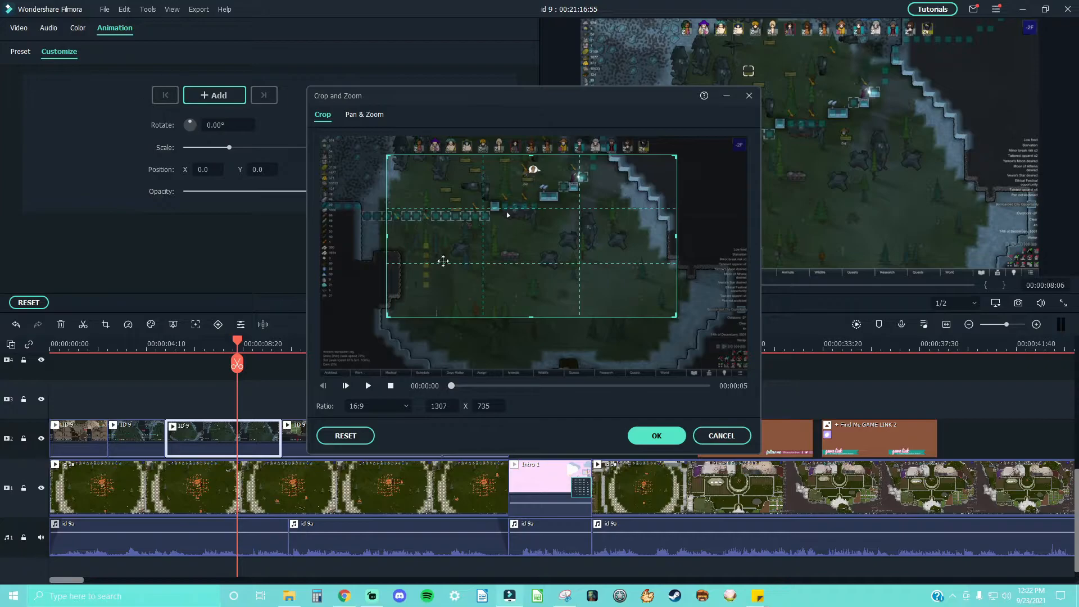
click(648, 436)
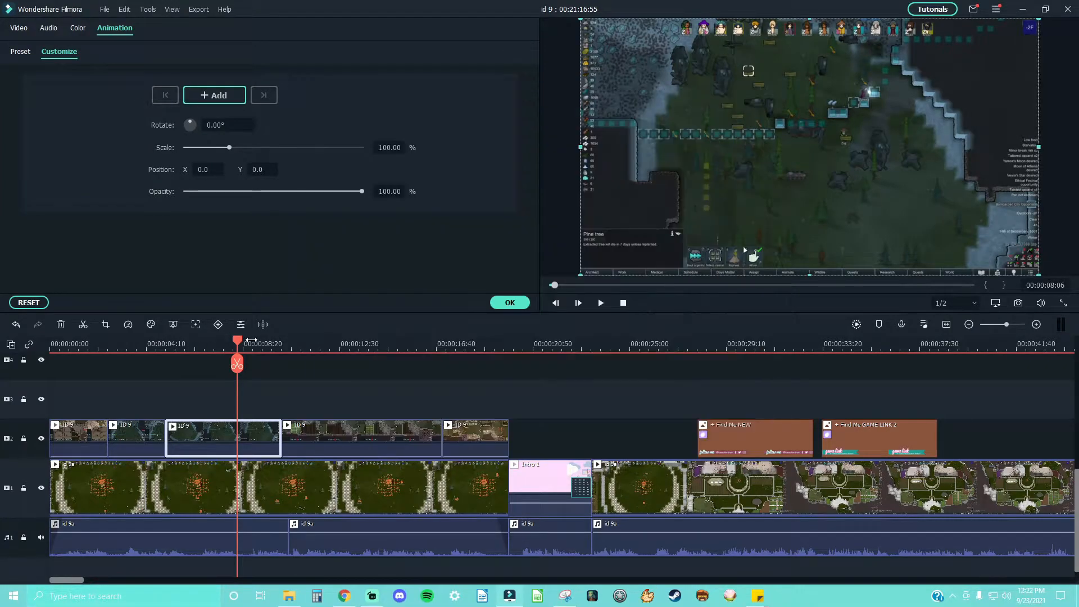
drag(236, 346, 147, 345)
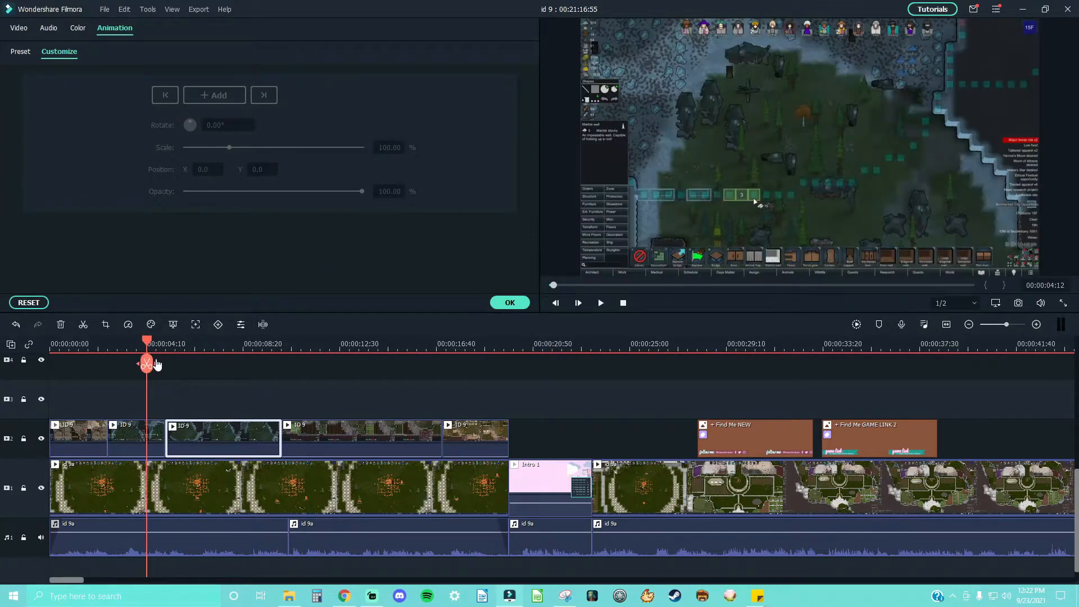
key(space)
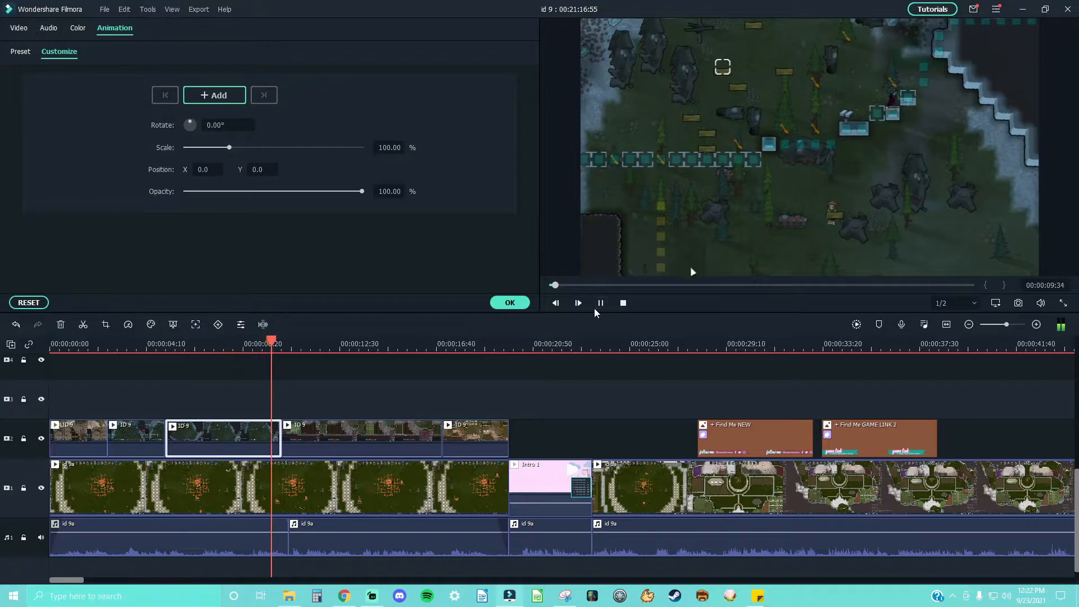
key(space)
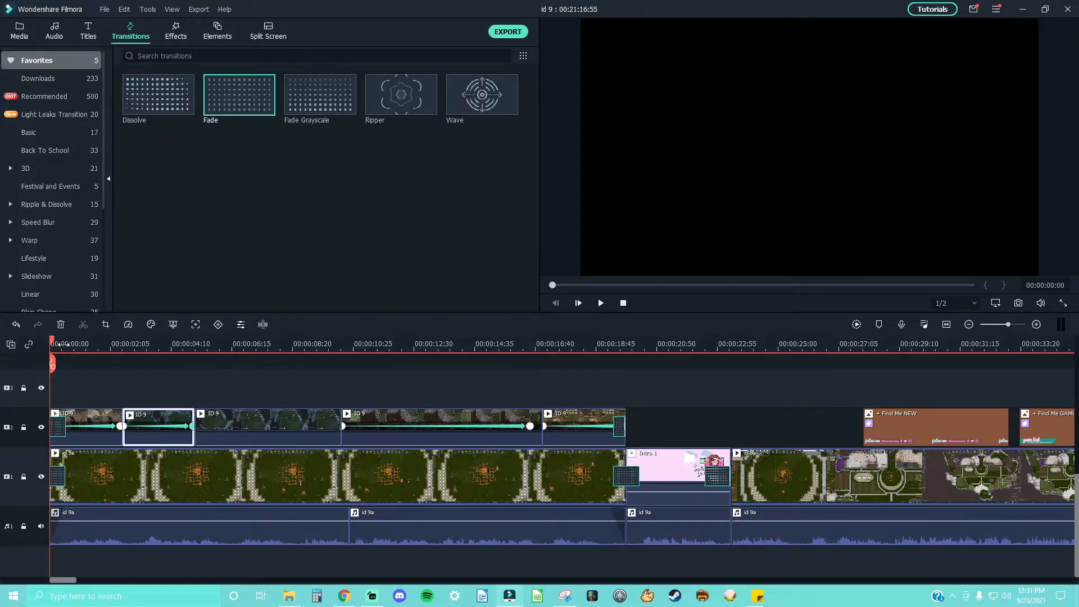
Step: Scrub through the recall scene's B-roll from 00:00:00:00 to 00:00:19:54 and select the transition leading into Intro 1
drag(53, 345, 338, 535)
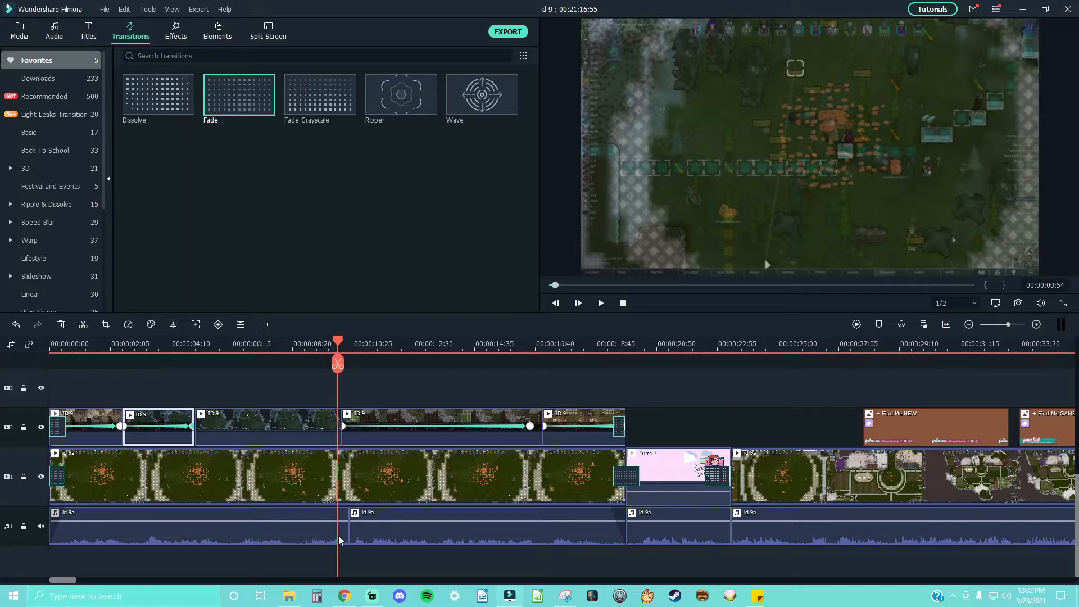
drag(338, 536, 342, 536)
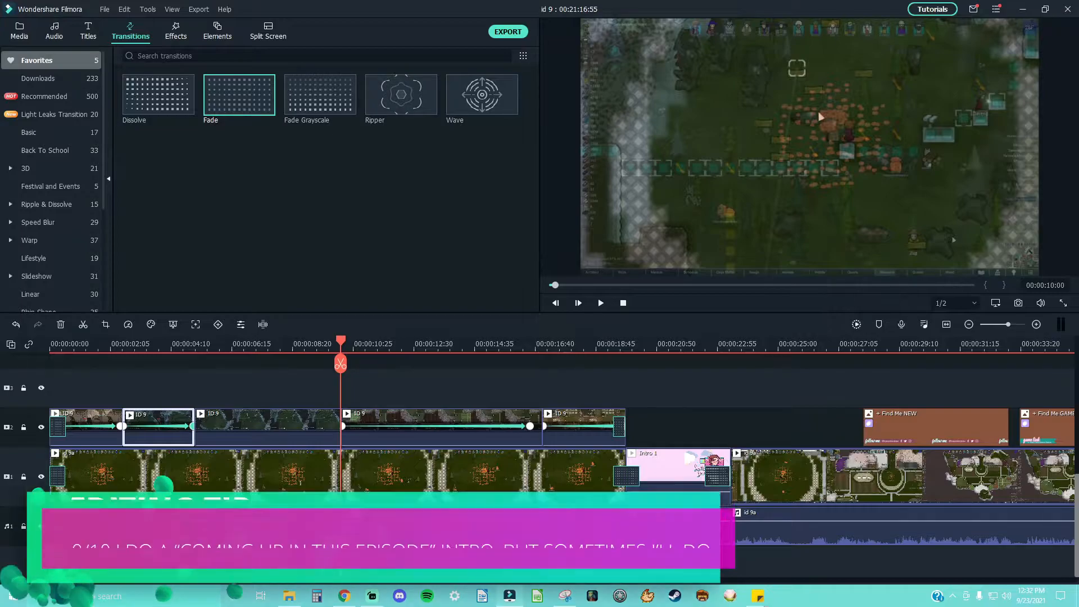
drag(341, 536, 596, 568)
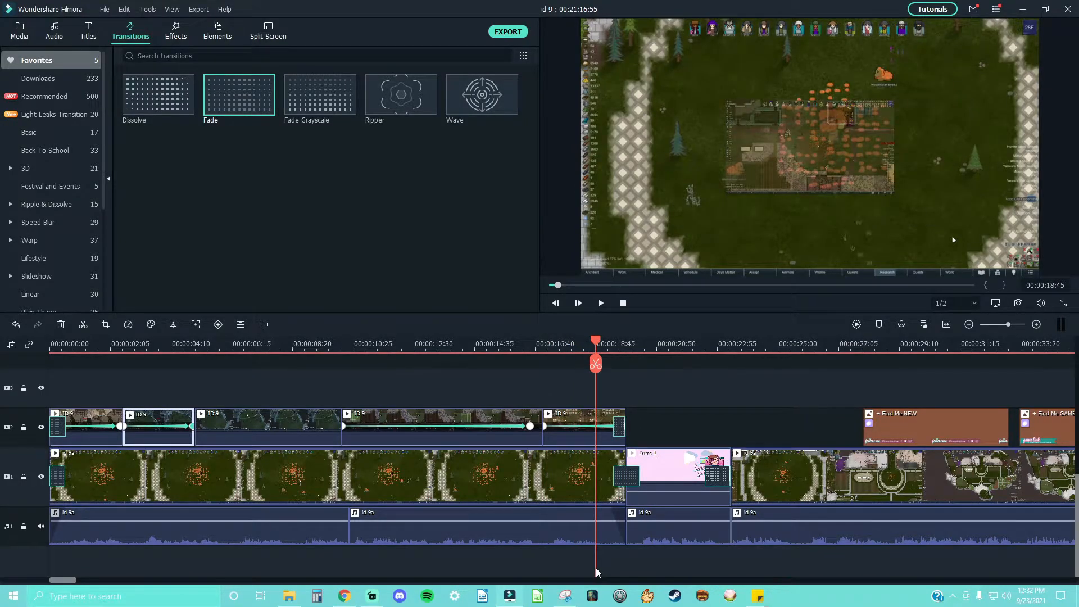
drag(595, 567, 629, 569)
click(631, 481)
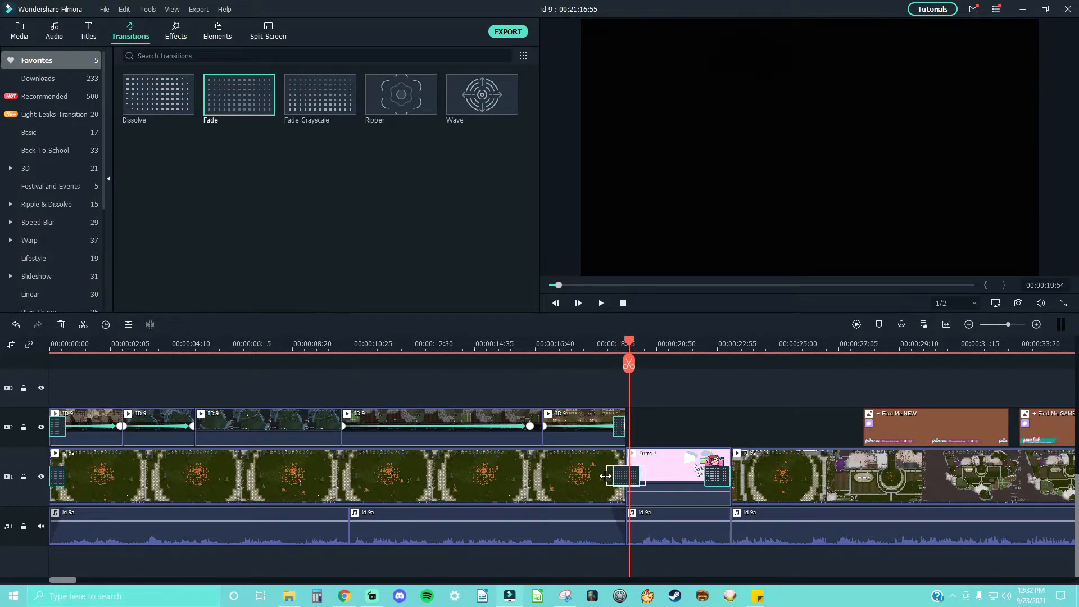
Step: Lengthen the transition leading into Intro 1, and scrub through the recall scene from 00:00:00:00 to 00:00:19:06
drag(628, 345, 639, 381)
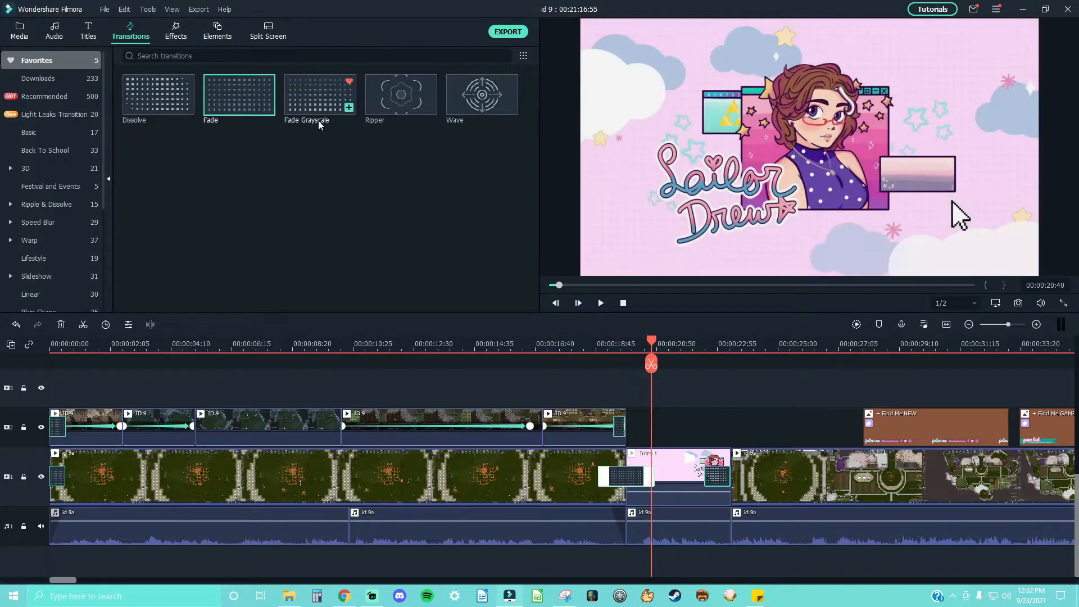
drag(652, 341, 1, 409)
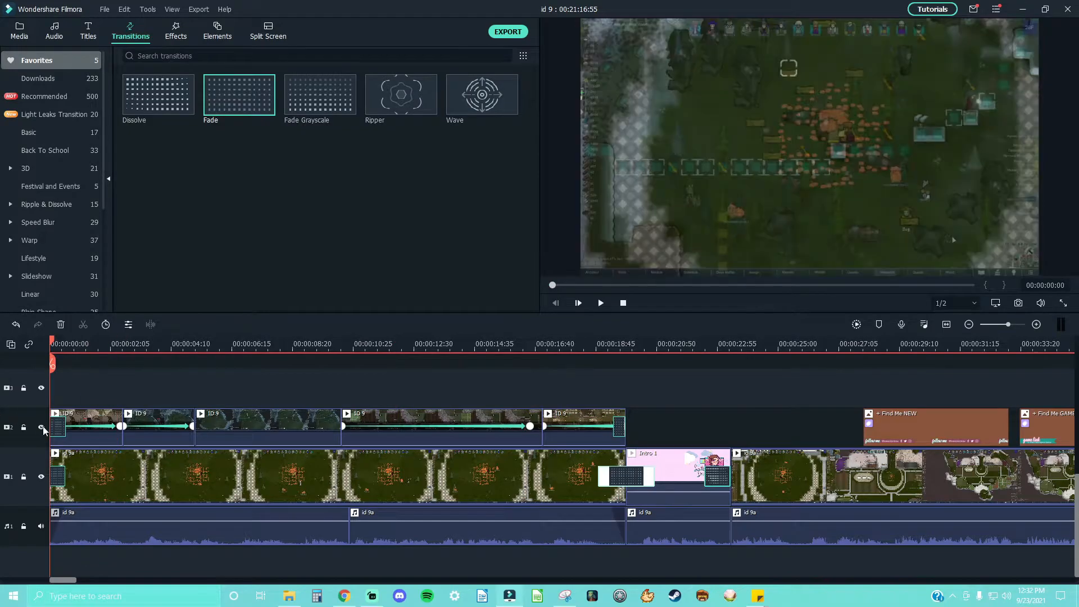
drag(66, 433, 608, 503)
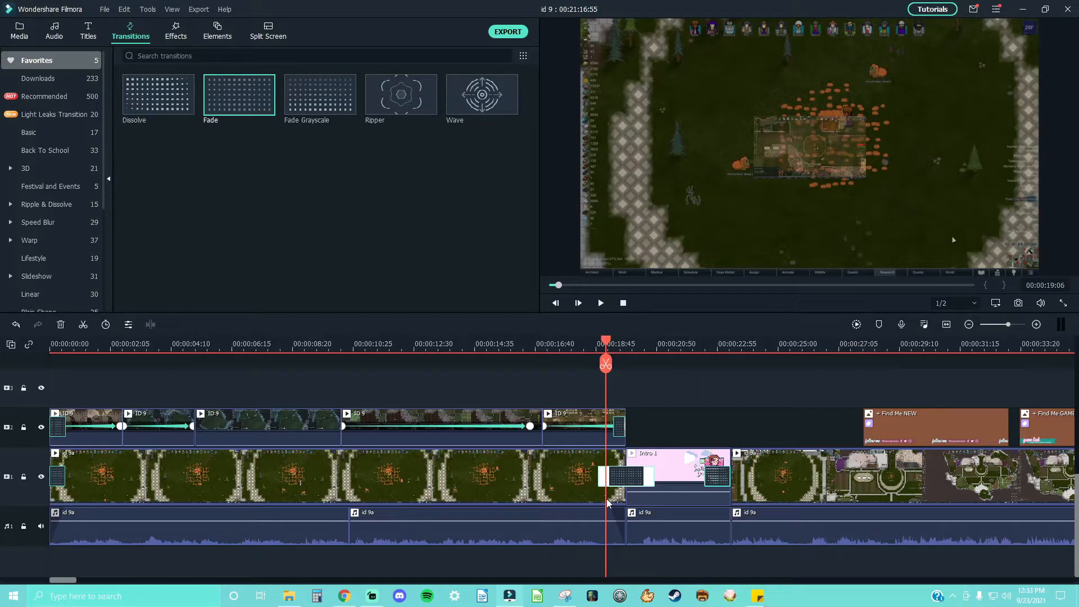
drag(608, 503, 627, 524)
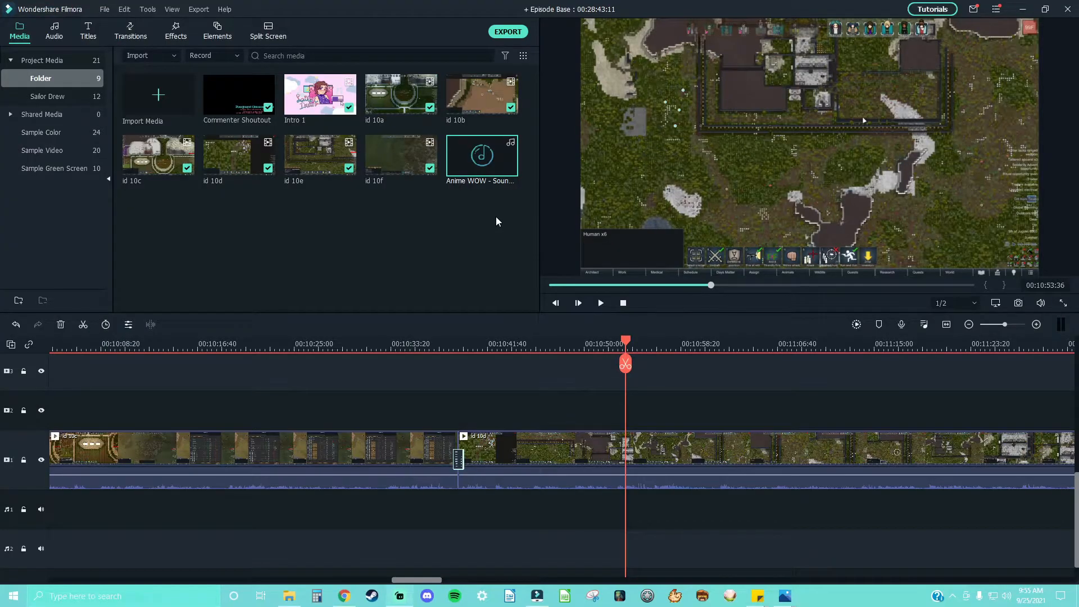
Step: Place the Anime WOW sound effect on audio track 1 so that it spans 00:10:53:36
drag(489, 169, 614, 482)
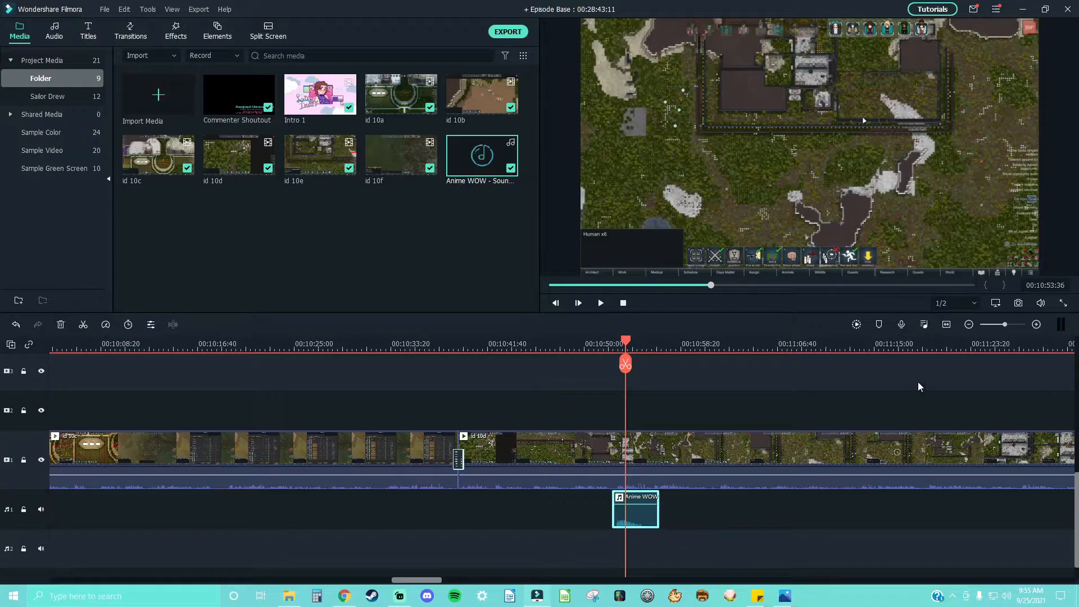
drag(1004, 326, 1015, 329)
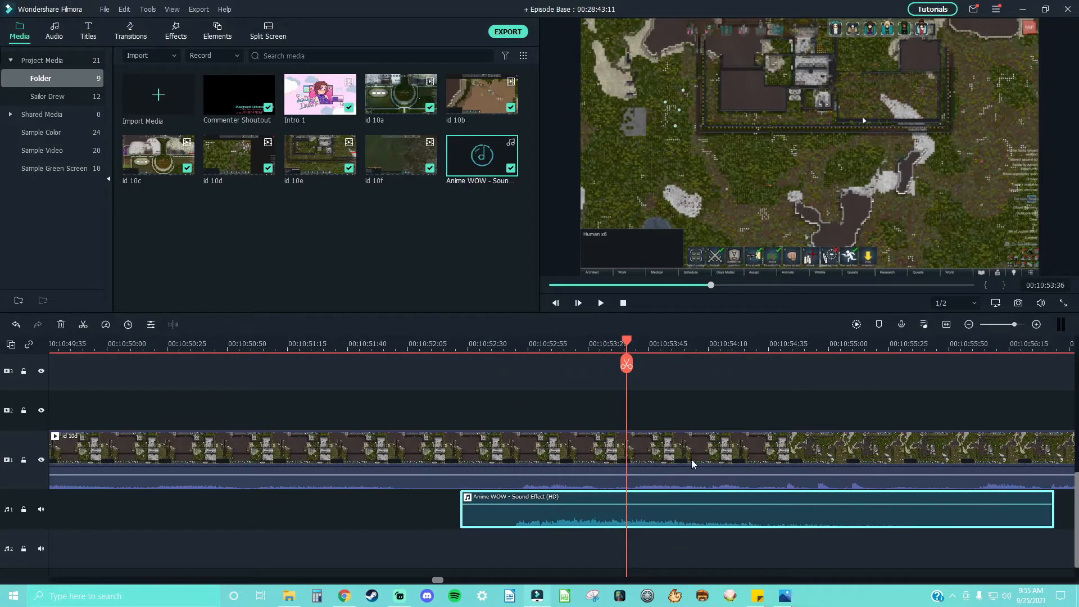
mouse_move(767, 512)
mouse_down()
mouse_move(792, 512)
mouse_move(783, 512)
mouse_up()
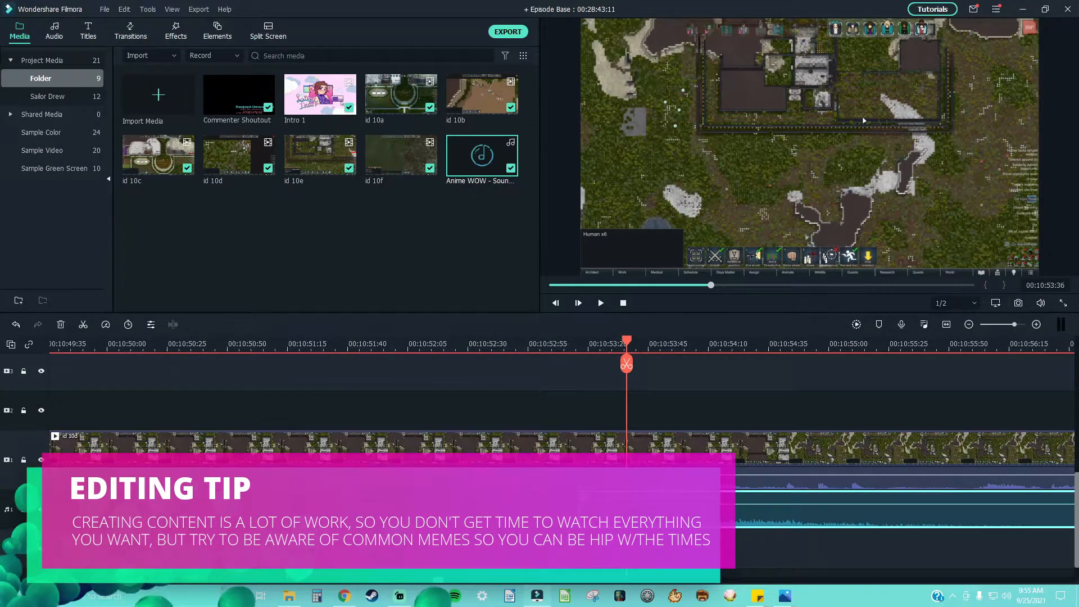
Step: Split the Anime WOW sound effect at 00:10:53:36 and delete the portion before the cut
key(ctrl+b)
click(601, 509)
key(Delete)
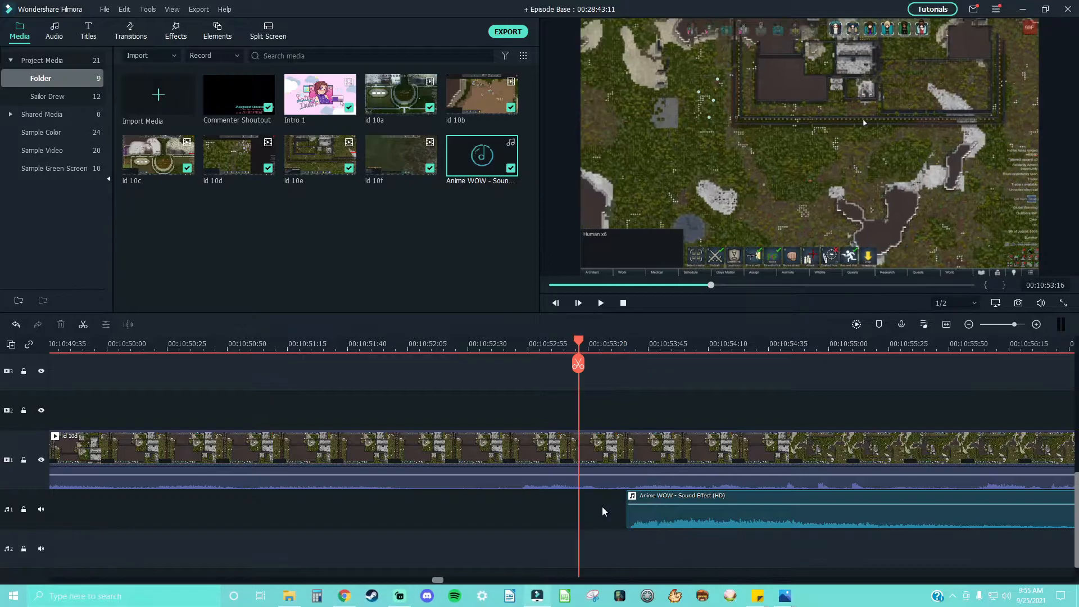
Step: Shift the trimmed Anime WOW sound effect earlier so that it starts at 00:10:53:33
click(632, 522)
click(632, 520)
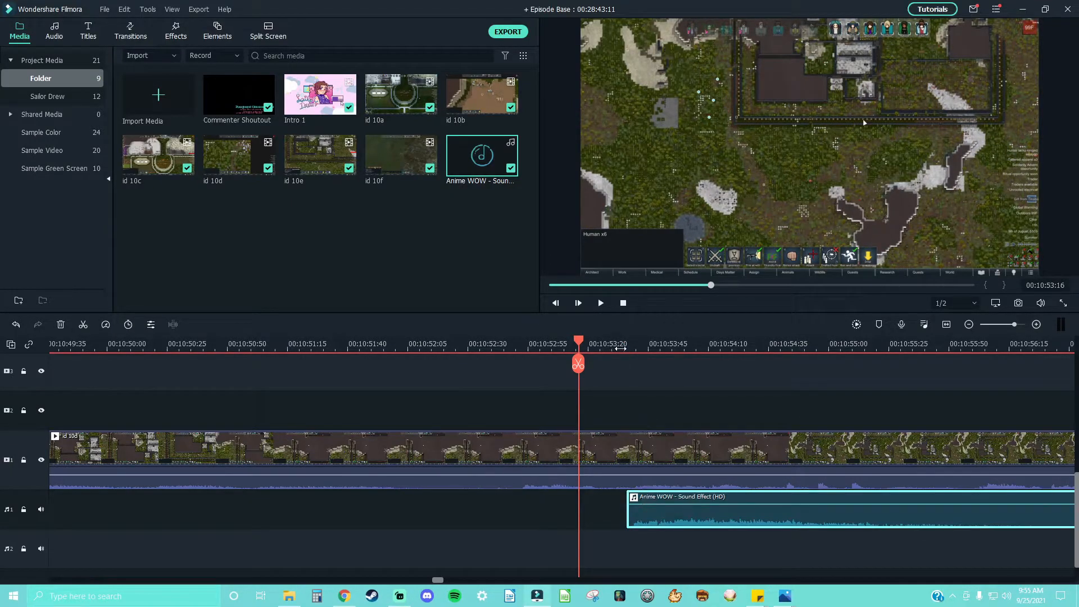
click(626, 348)
drag(625, 344, 621, 344)
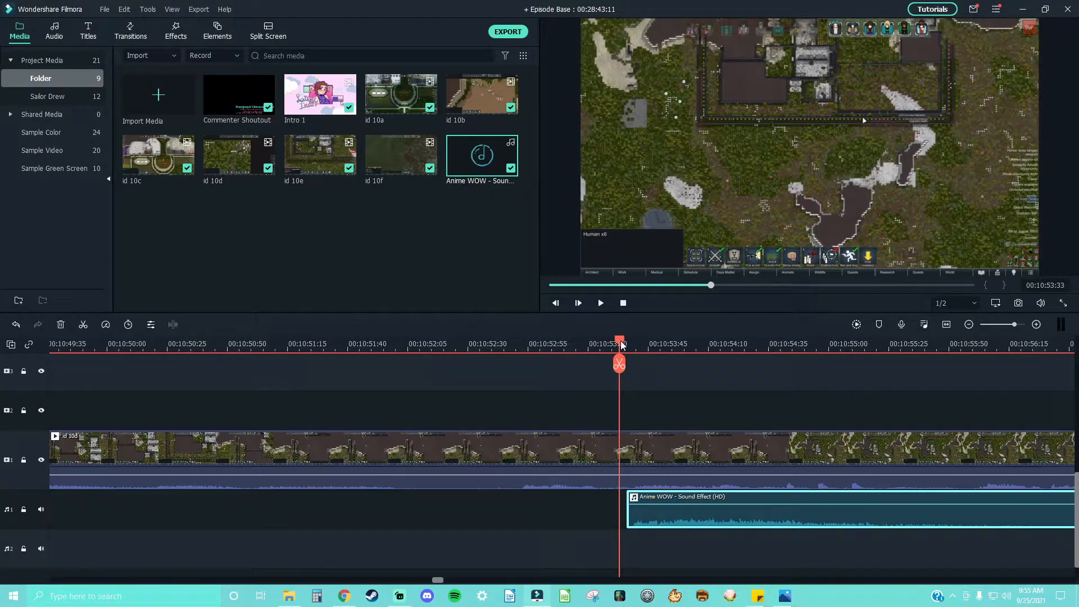
drag(646, 500, 636, 520)
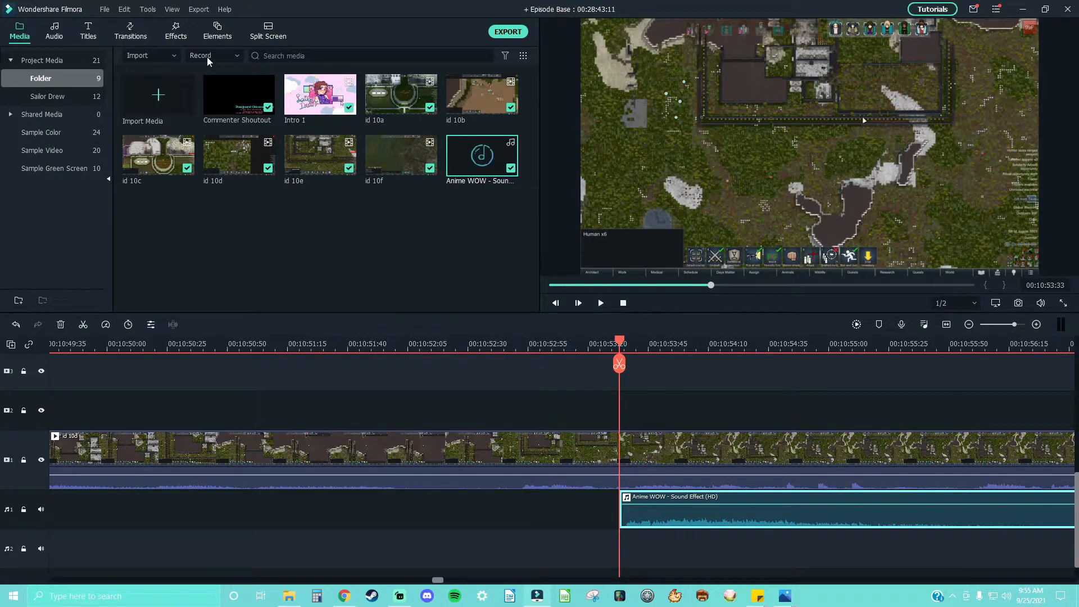
Step: Play back the moment from 00:10:53:33 and split the id 10d clip where the sound effect starts
click(648, 445)
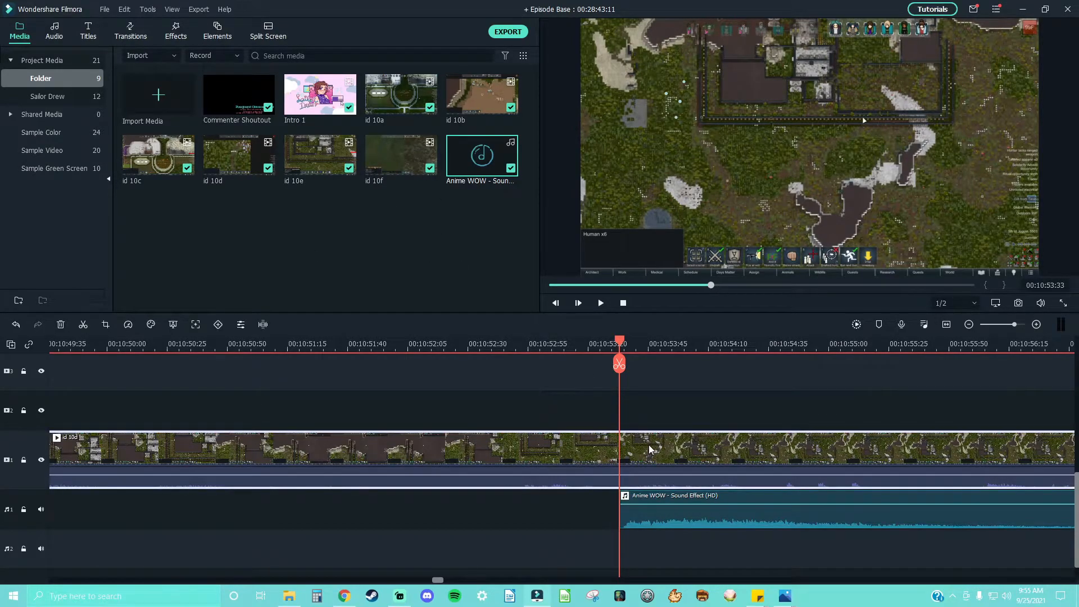
key(space)
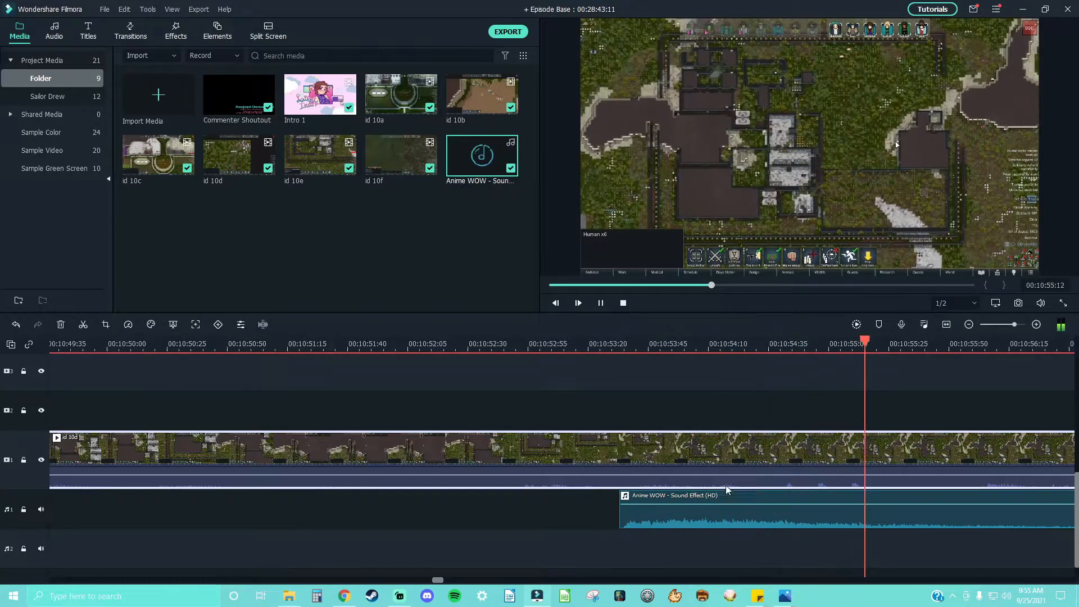
key(space)
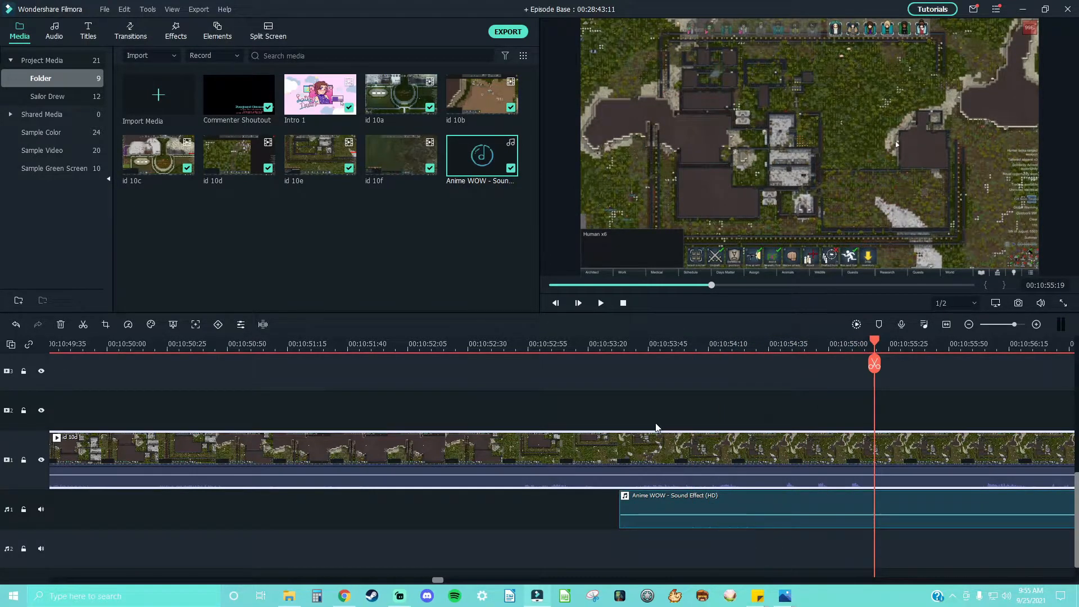
click(620, 342)
click(619, 364)
click(647, 450)
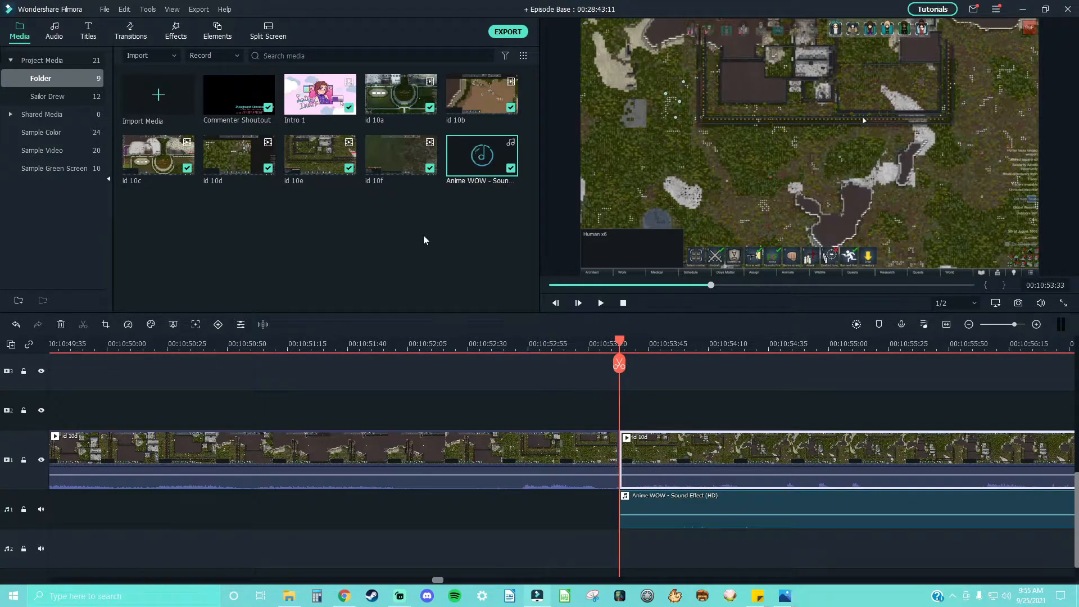
Step: Crop the id 10d segment after the cut at 16:9, framing the walled base more closely
click(106, 325)
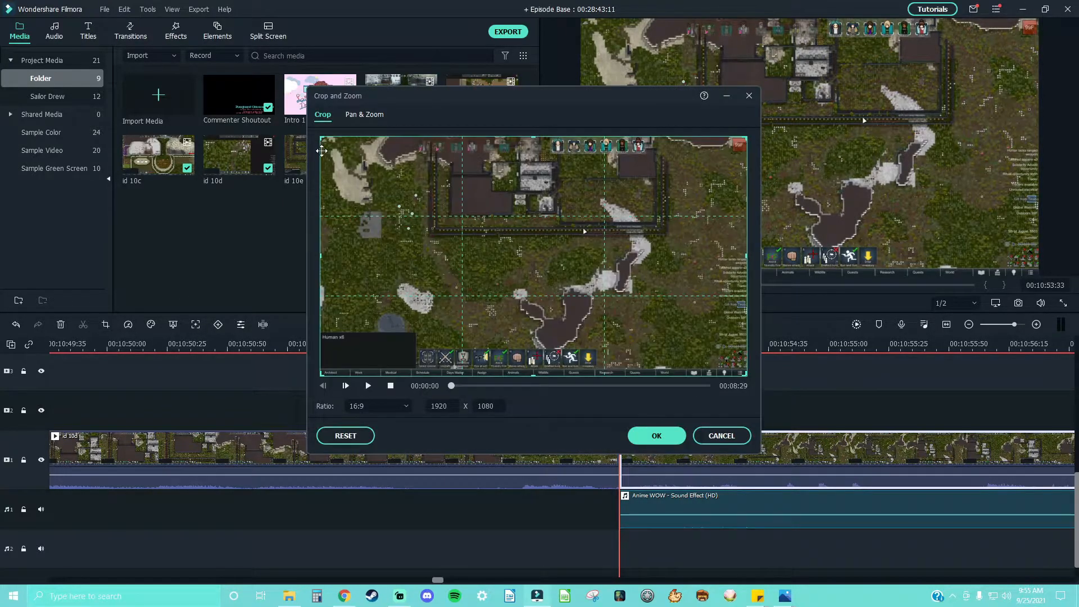
drag(323, 141, 420, 191)
drag(542, 313, 489, 261)
click(652, 436)
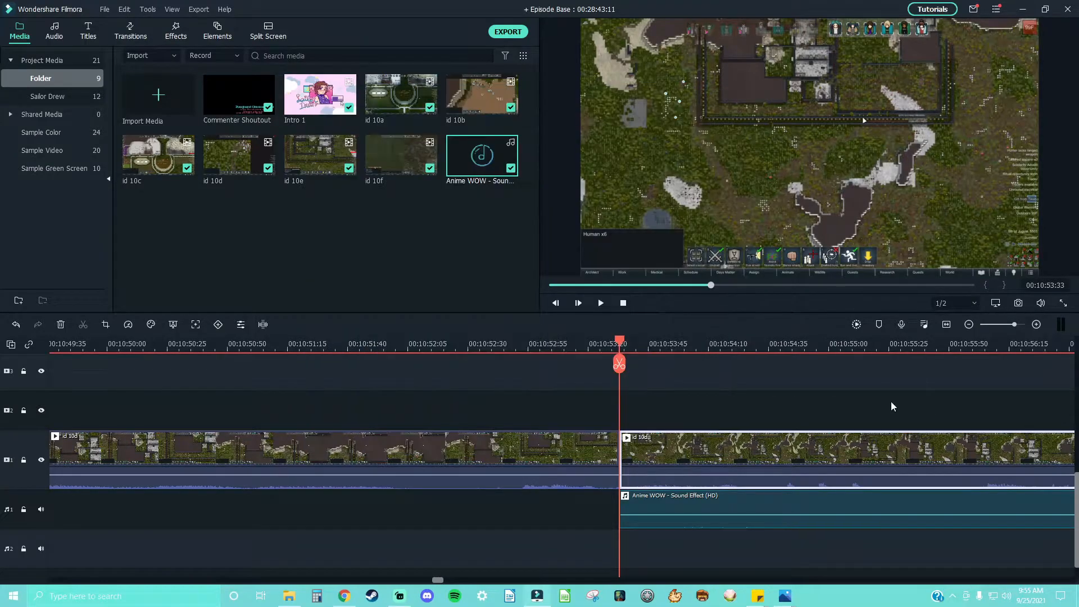
Step: Add the Bokeh Paralax effect on video track 2 and Shake It Up Pack Overlay 01 on track 3, both starting at 00:10:53:33
drag(1012, 328, 1008, 329)
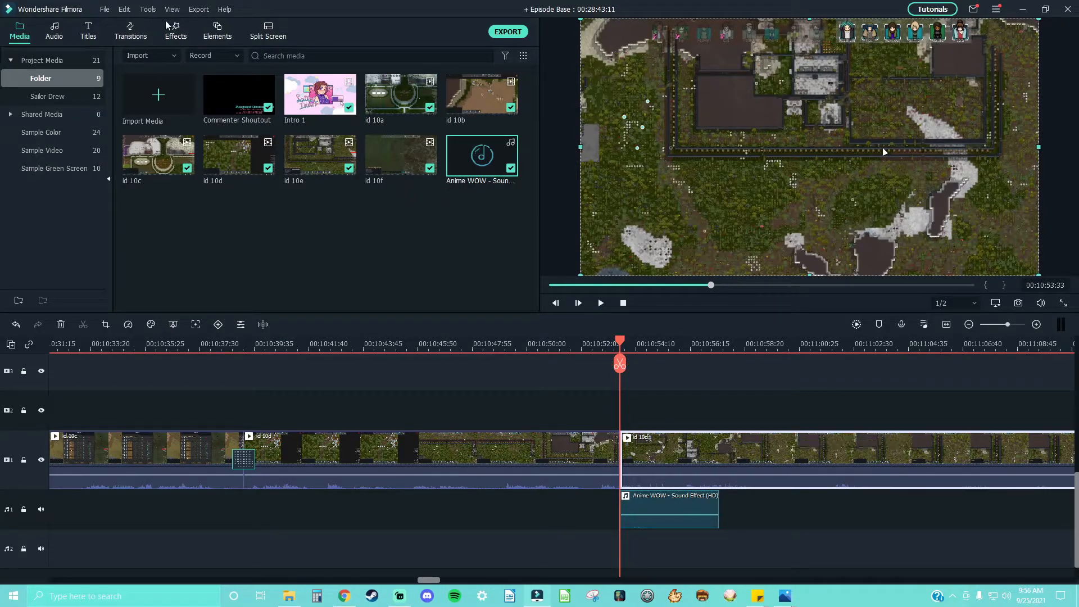
click(175, 30)
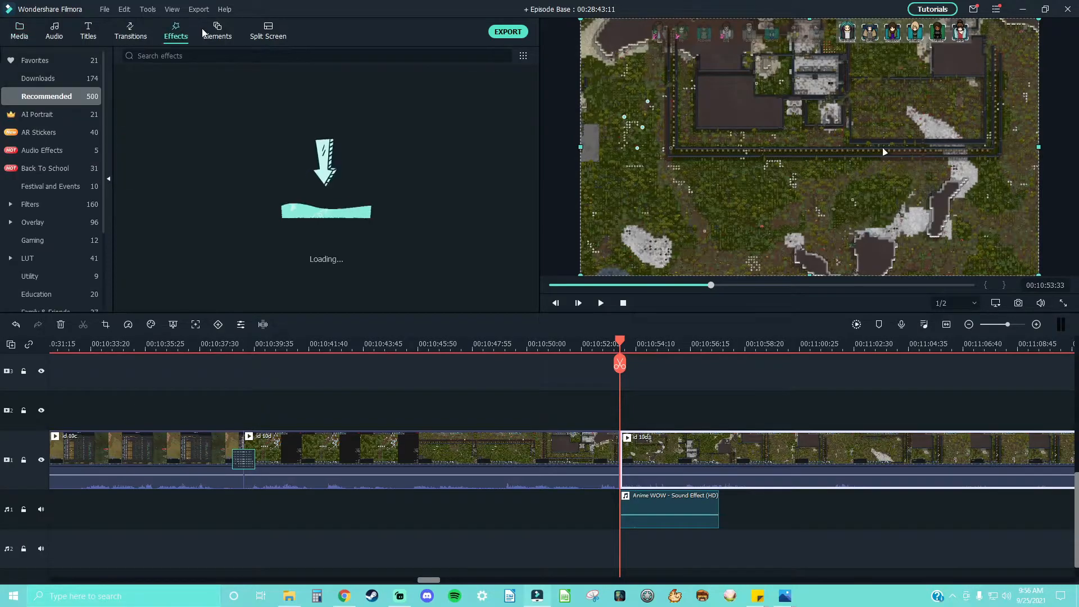
click(49, 69)
drag(142, 88, 618, 435)
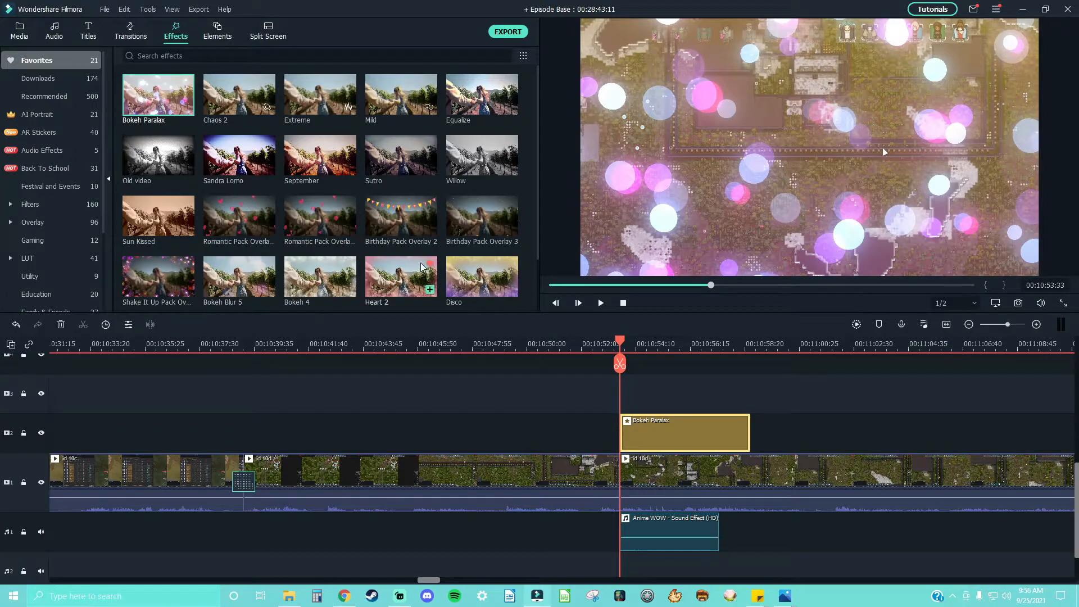
drag(157, 276, 623, 388)
Step: Set the Bokeh Paralax effect's alpha to 40 and play the scene back from the start of the overlays
key(space)
click(694, 389)
click(685, 423)
double_click(686, 423)
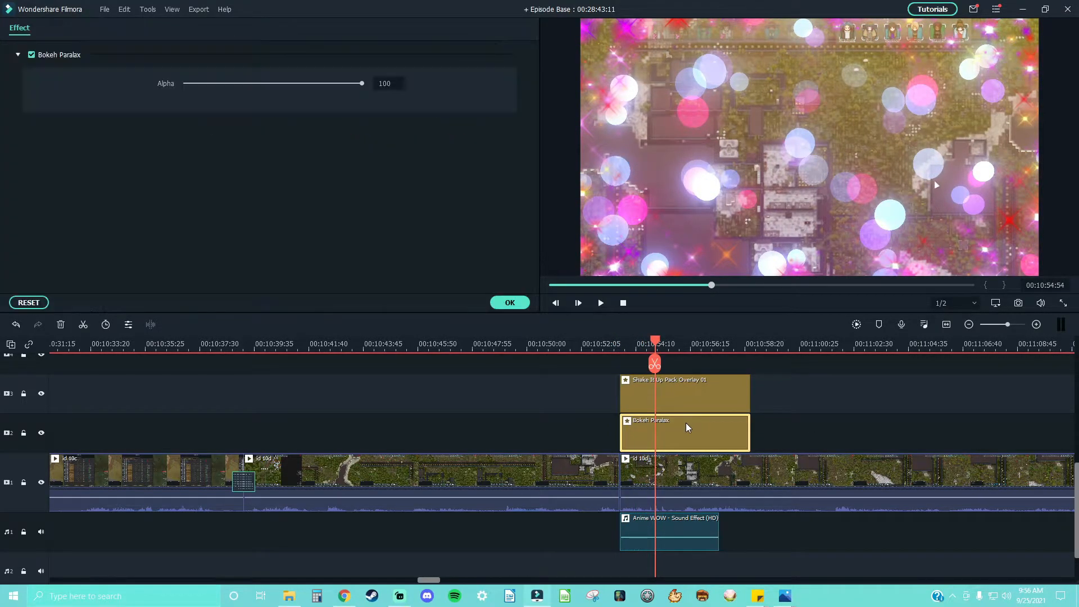
drag(362, 84, 259, 95)
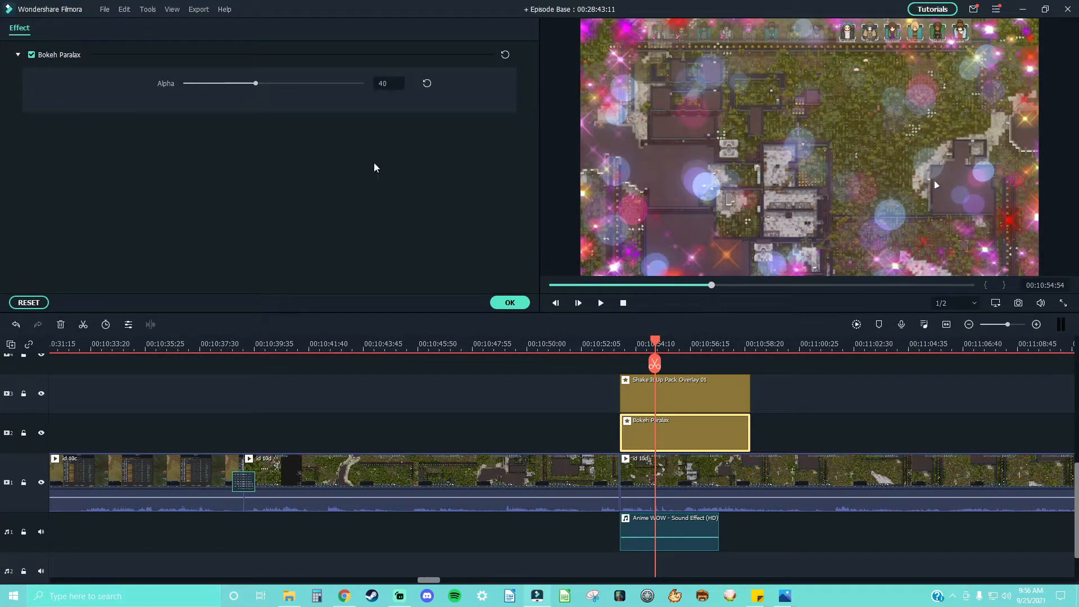
drag(657, 345, 618, 346)
key(space)
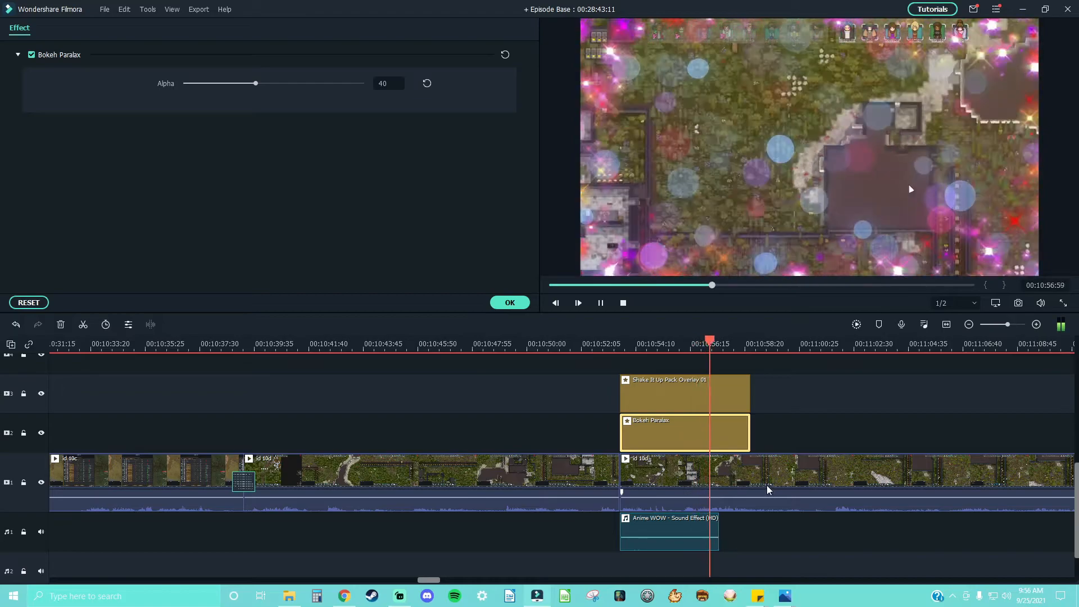
key(space)
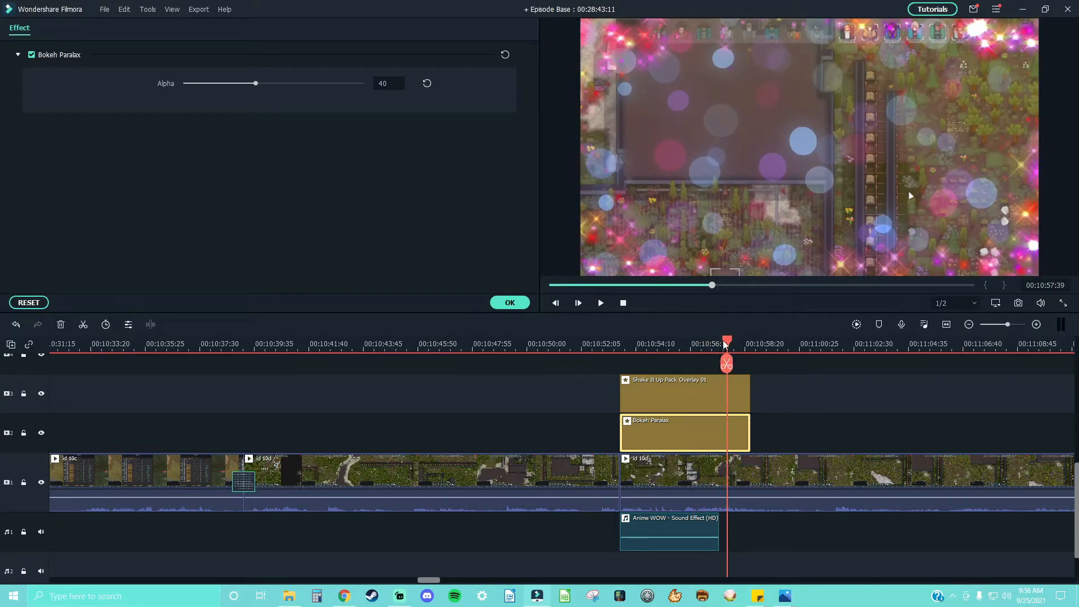
Step: Trim Shake It Up Pack Overlay 01 and Bokeh Paralax to end at 00:10:56:51, and select the cropped id 10d segment beneath them
drag(724, 343, 706, 343)
click(747, 389)
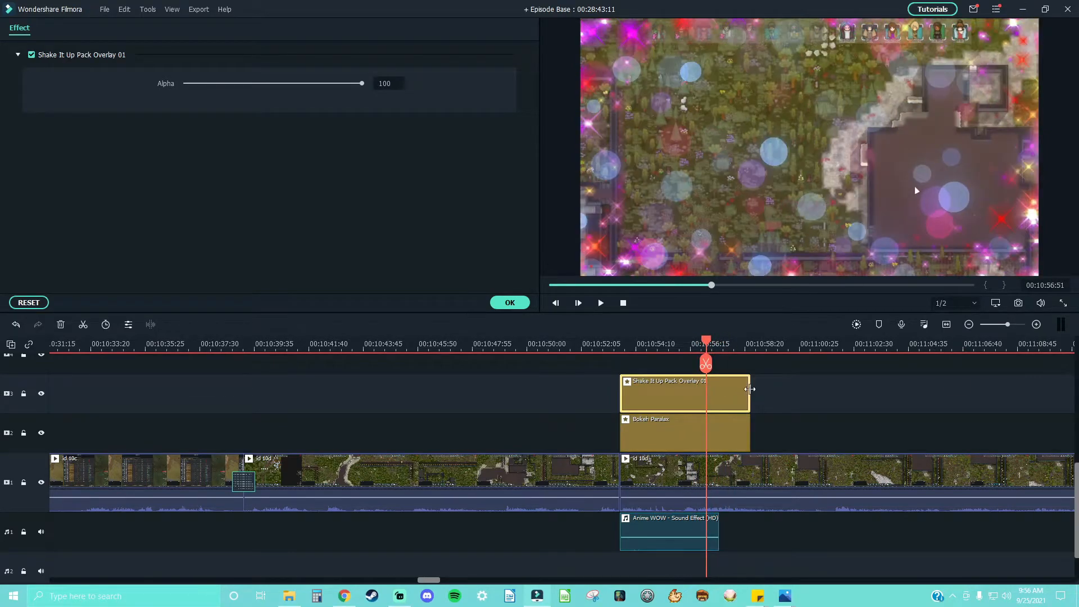
drag(750, 389, 707, 389)
click(742, 436)
drag(749, 435, 706, 435)
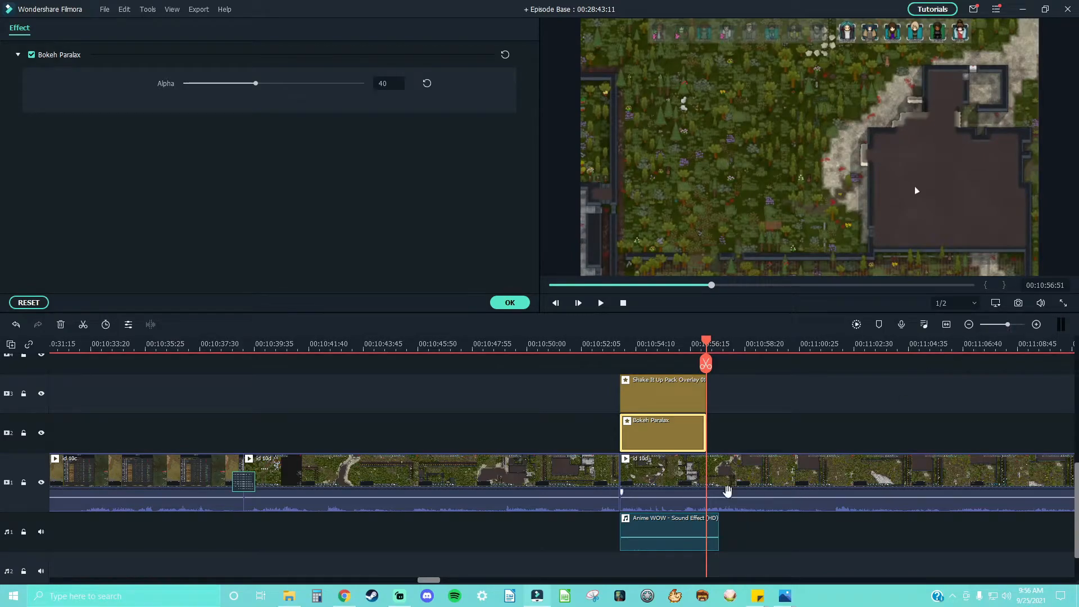
click(730, 471)
scroll(790, 448, down, 1)
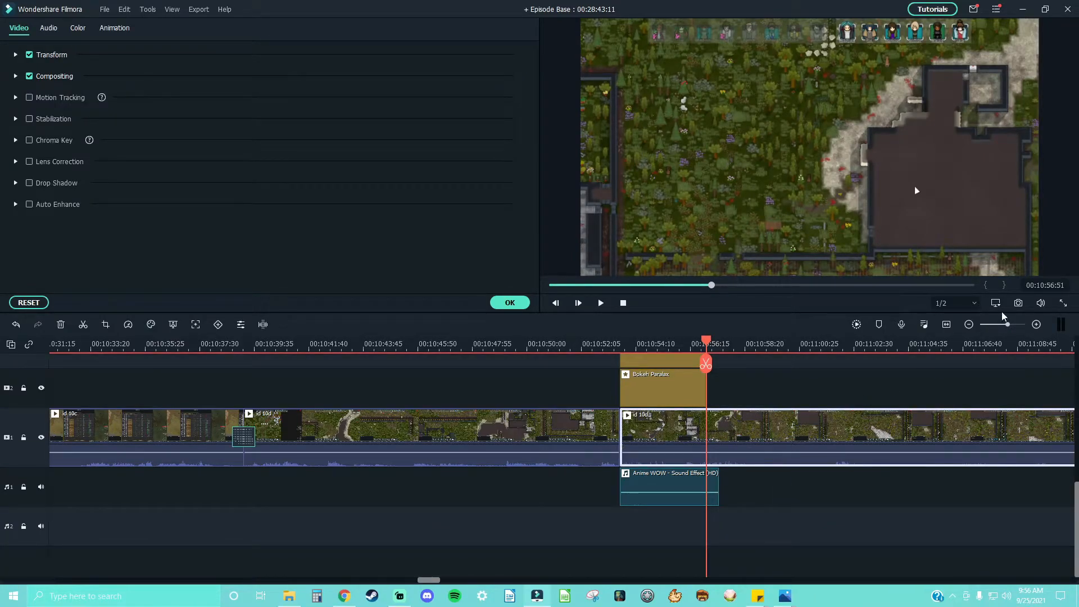
drag(1009, 327, 1015, 327)
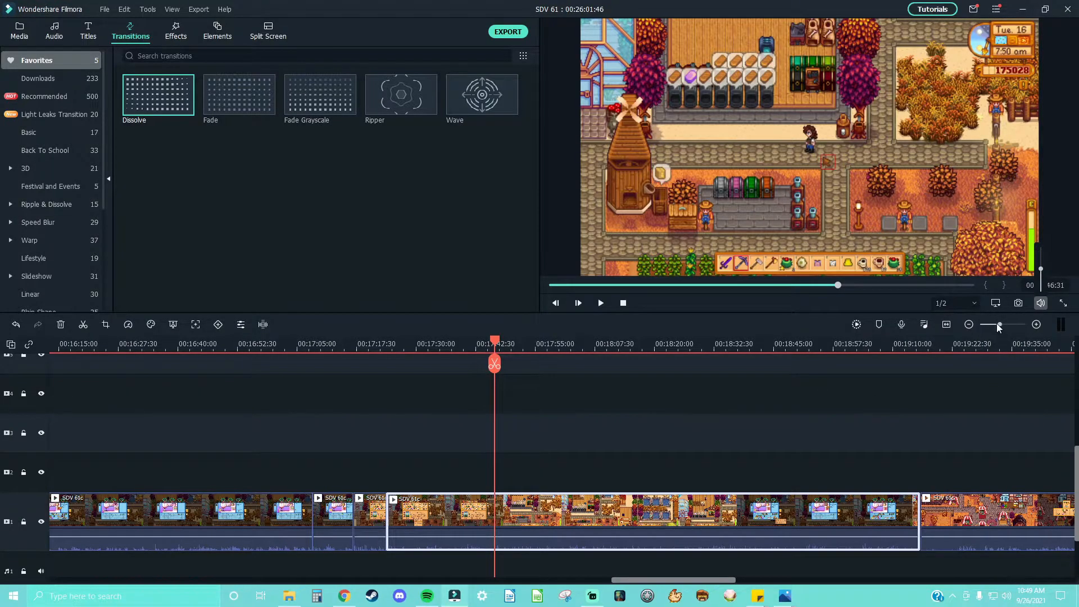
Step: In the SDV 61 project, split the SDV 61c clip at 00:17:46:31 and 00:17:47:36
drag(1000, 325, 1015, 332)
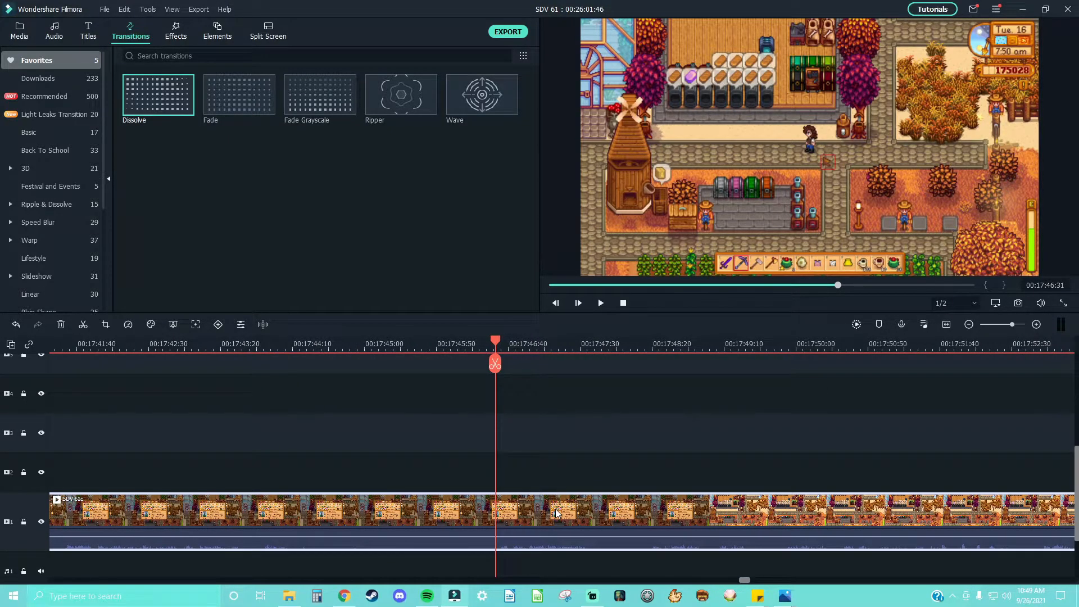
key(ctrl+b)
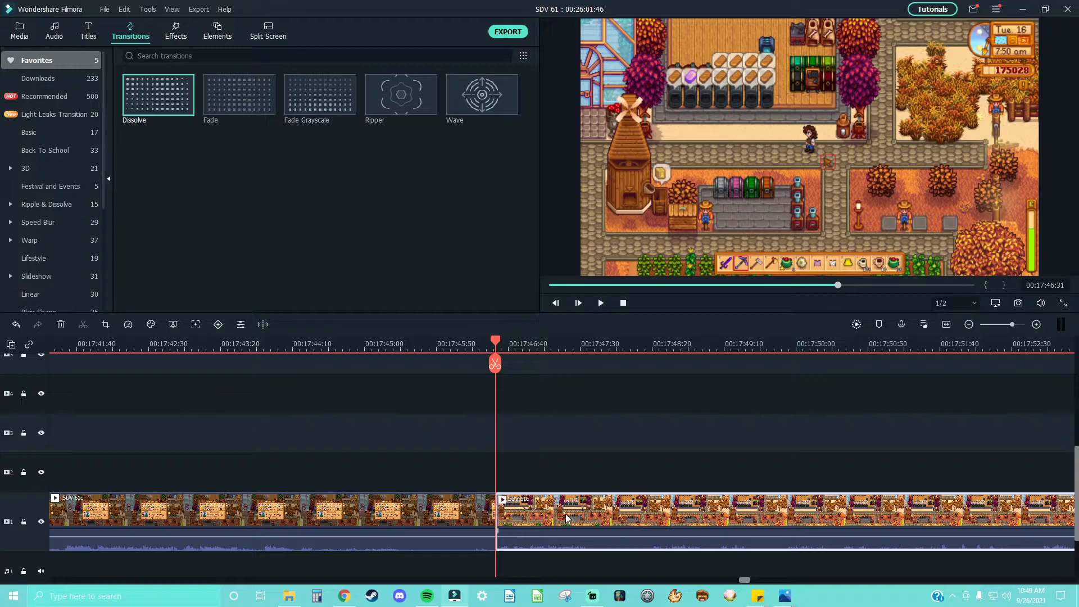
key(space)
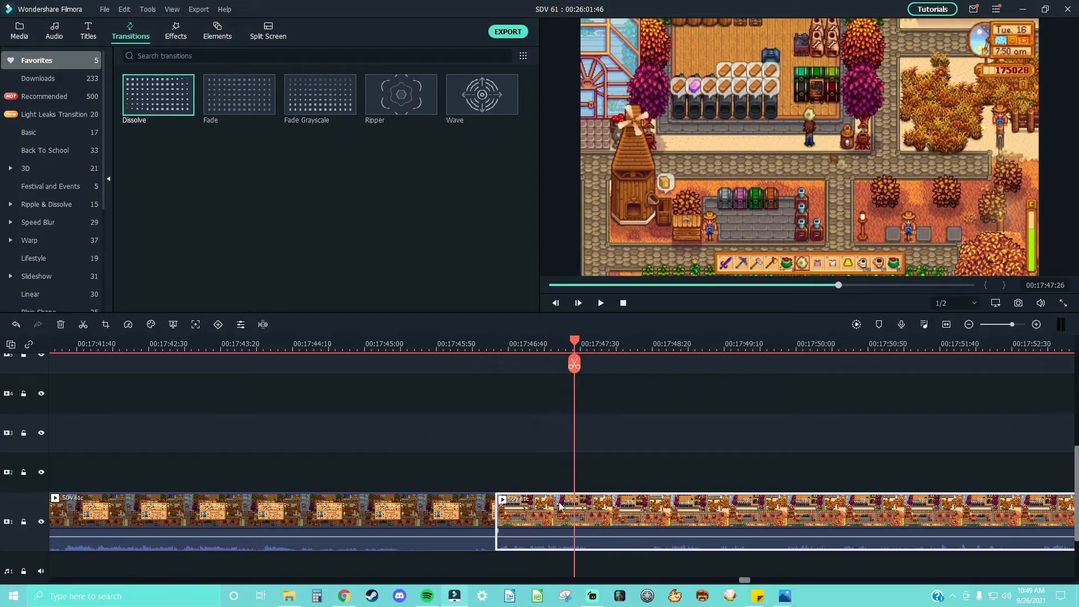
mouse_move(574, 342)
mouse_down()
mouse_move(615, 345)
mouse_move(591, 346)
mouse_up()
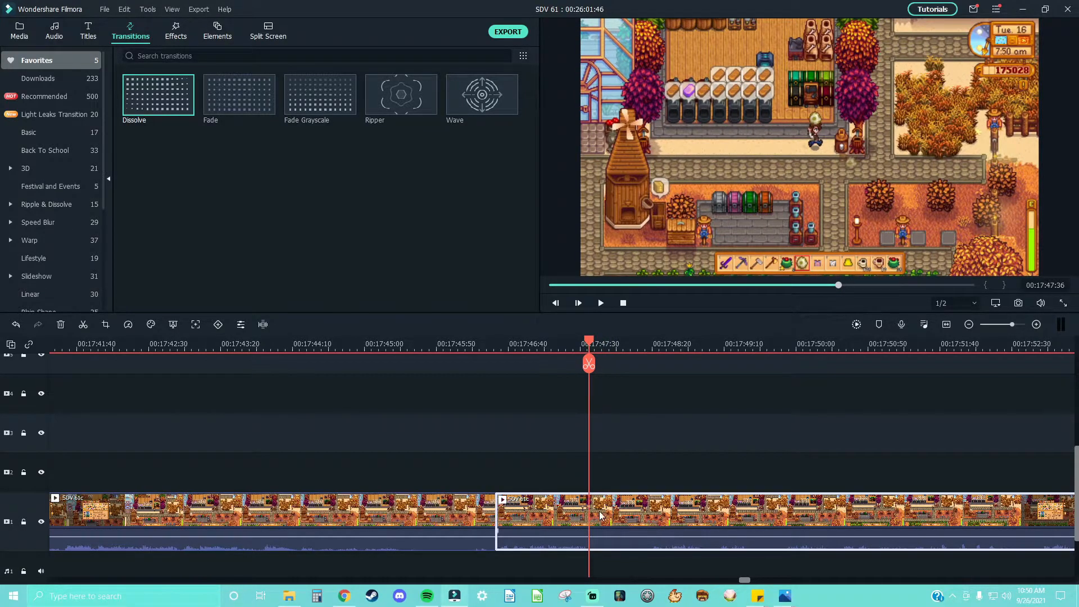
key(ctrl+b)
Step: Add a custom animation keyframe to the short SDV 61c segment with its scale at 112.10%
double_click(539, 508)
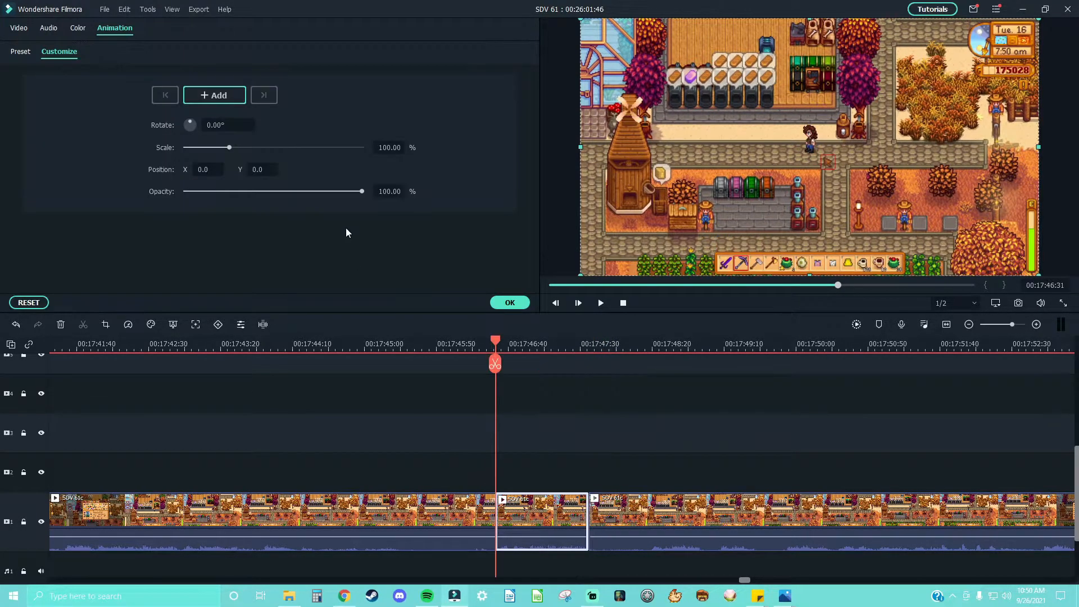
drag(229, 148, 235, 148)
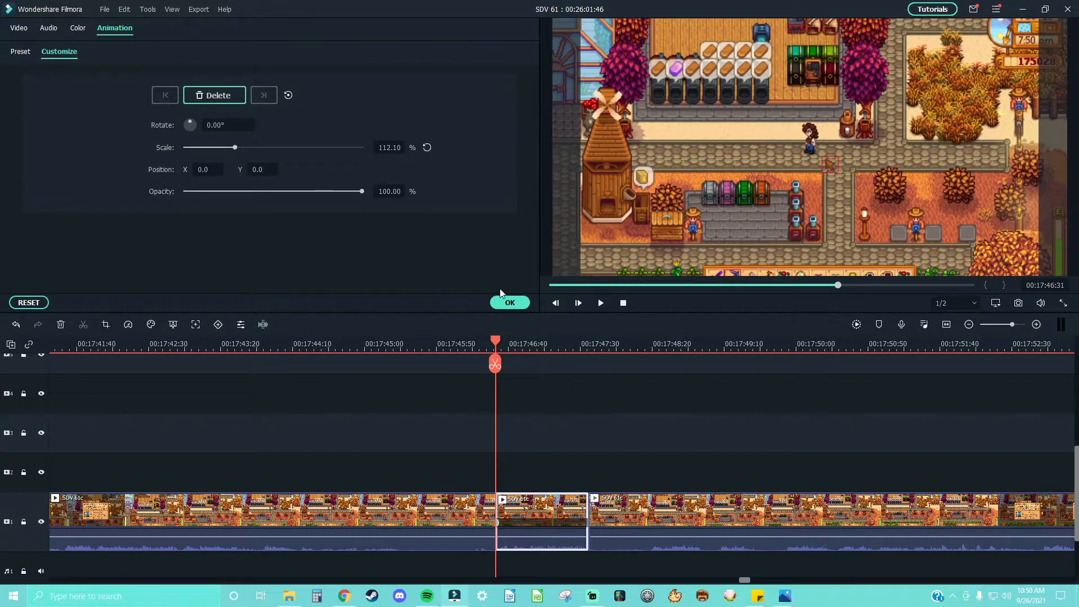
click(510, 303)
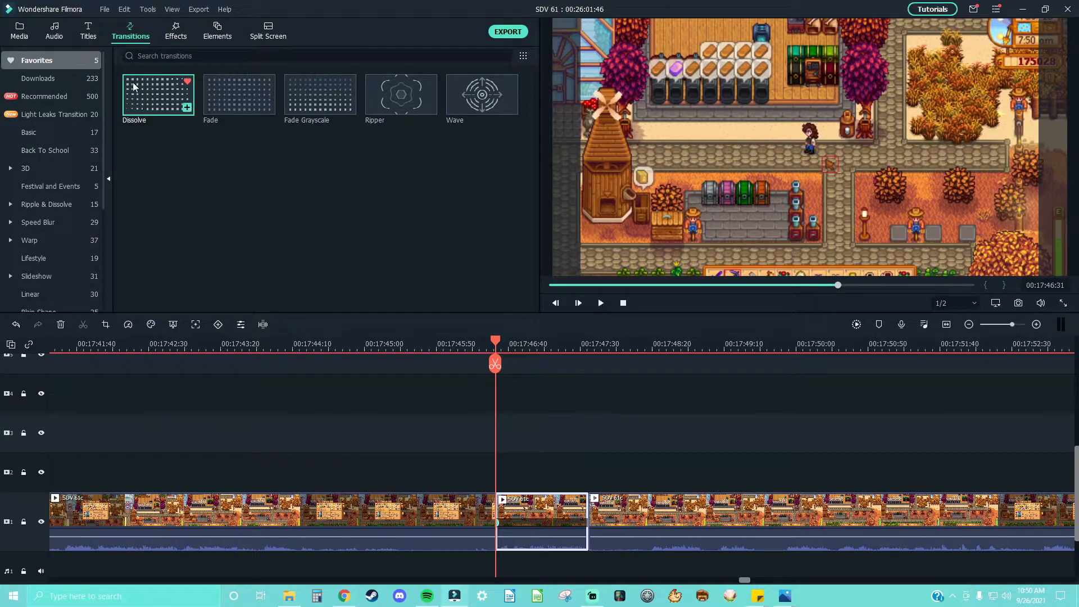
Step: Add the Extreme effect above the short SDV 61c segment, trim it to the segment's length, and play the moment back
click(174, 39)
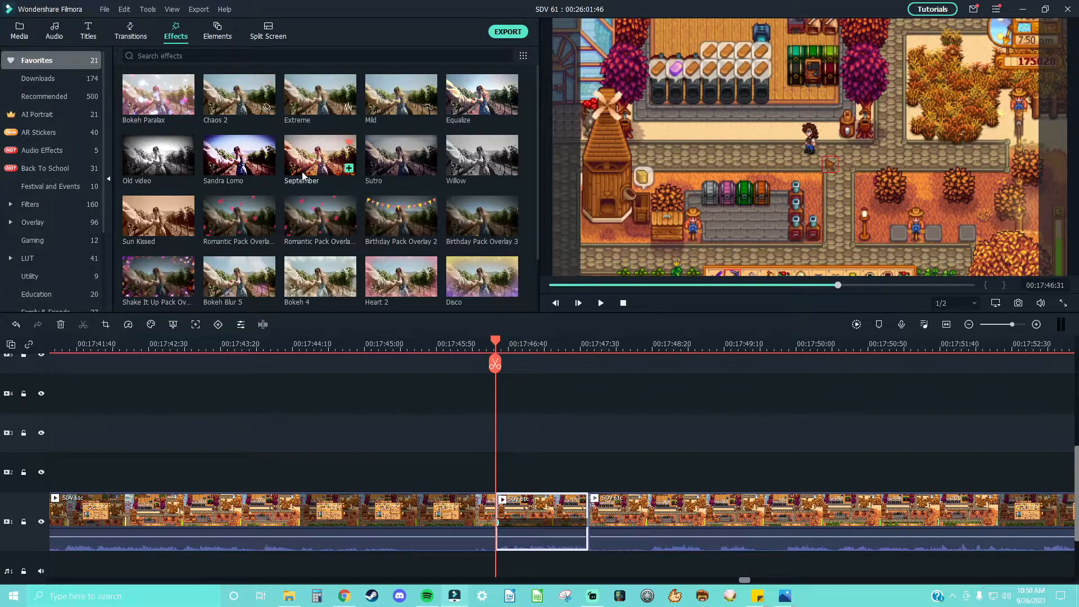
drag(303, 100, 498, 478)
drag(926, 468, 587, 485)
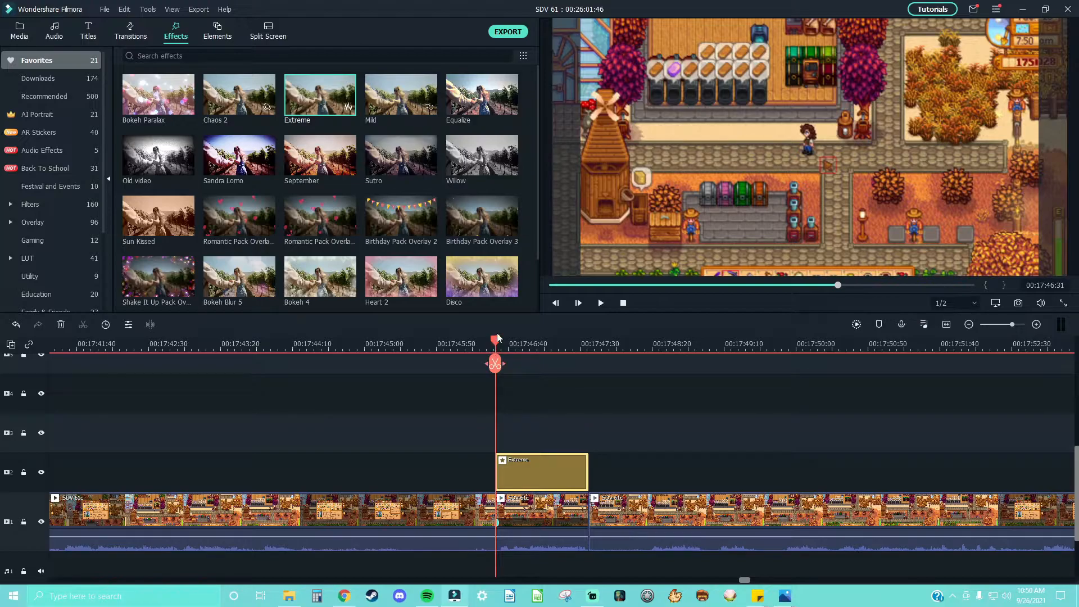
drag(498, 338, 307, 354)
key(space)
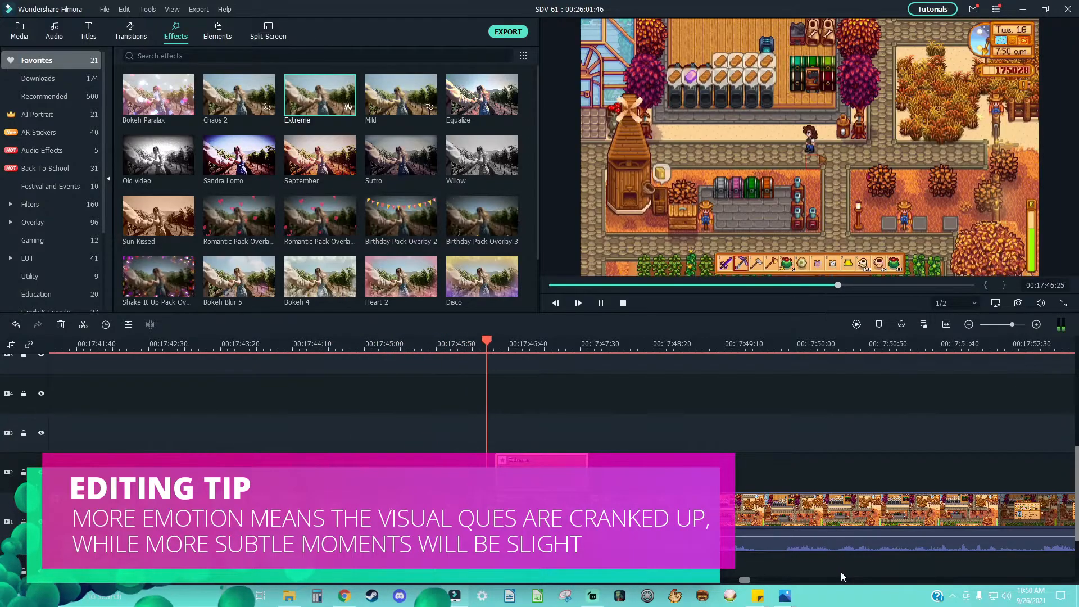
key(space)
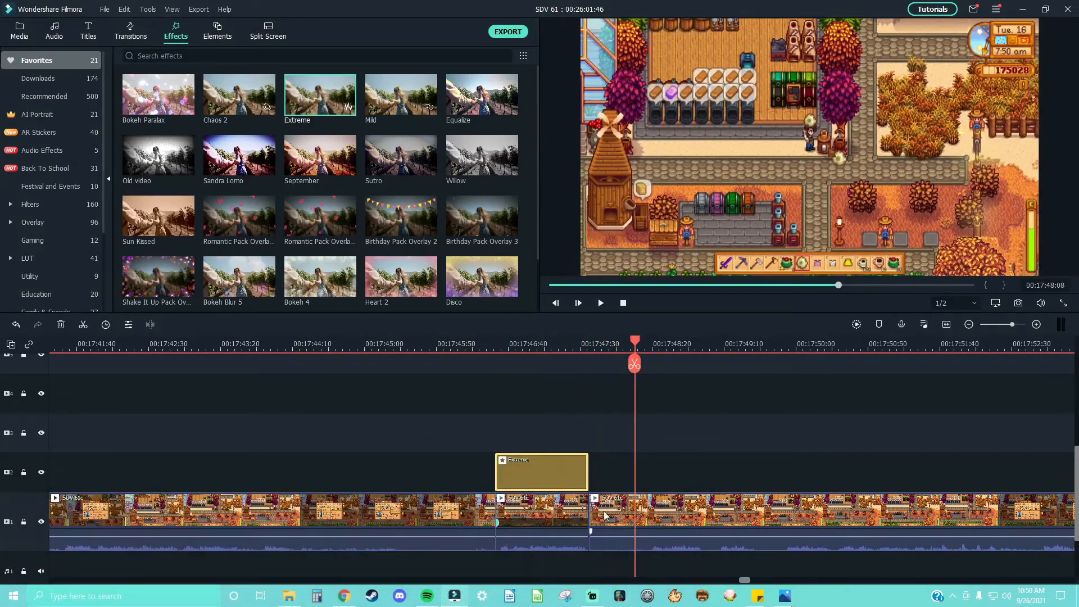
Step: Replay the zoomed moment and split the short SDV 61c segment at 00:17:46:54
drag(488, 354, 534, 368)
key(space)
click(514, 342)
key(space)
drag(539, 341, 530, 340)
click(548, 515)
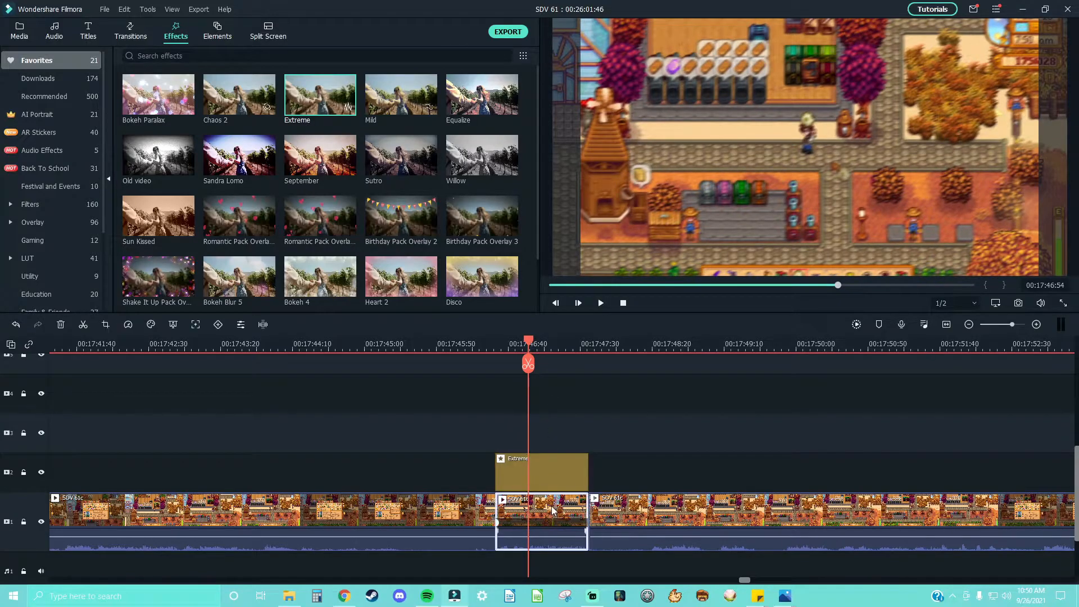
key(ctrl+b)
Step: Shorten the Extreme effect to cover only the segment starting at 00:17:46:54, and remove the zoom keyframe from the segment before it
drag(497, 465, 528, 478)
click(498, 522)
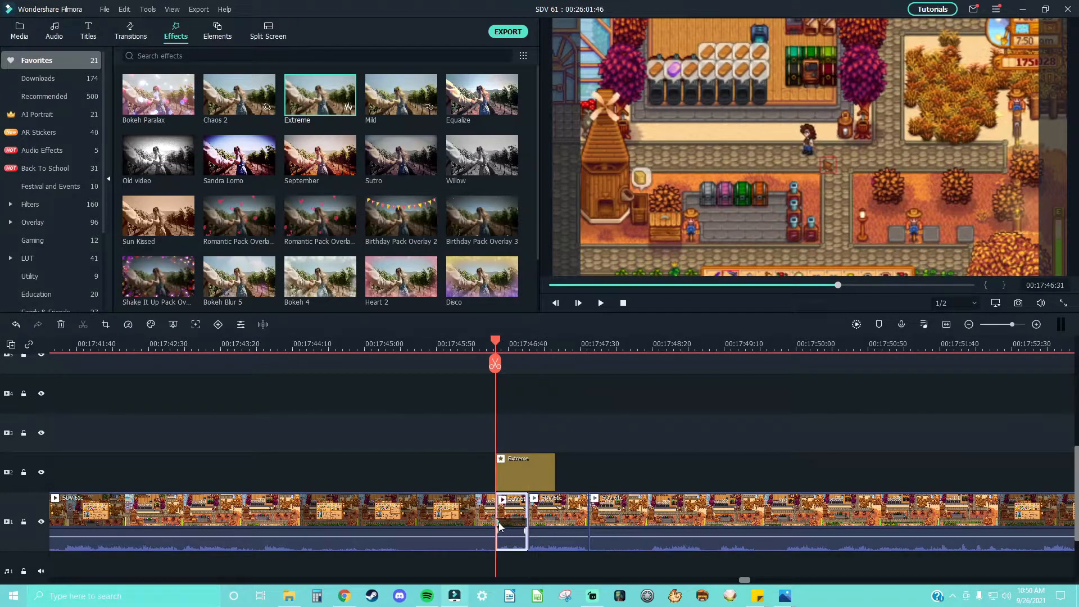
drag(517, 477, 551, 477)
Step: Add an animation keyframe with scale 126.11% to the SDV 61c segment starting at 00:17:46:54, and play the zoom back
double_click(559, 520)
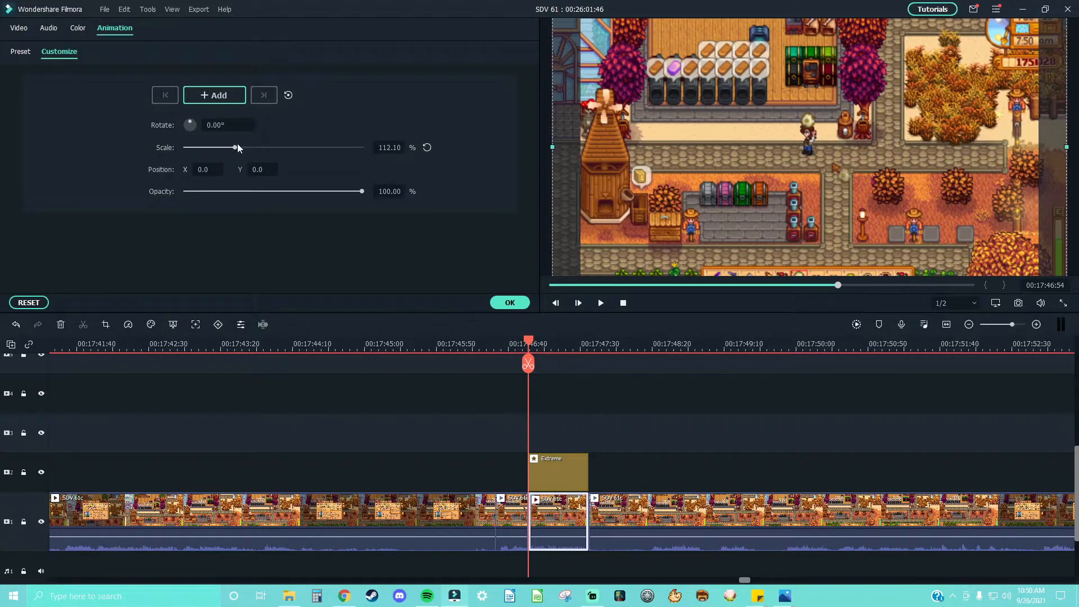
drag(236, 148, 242, 147)
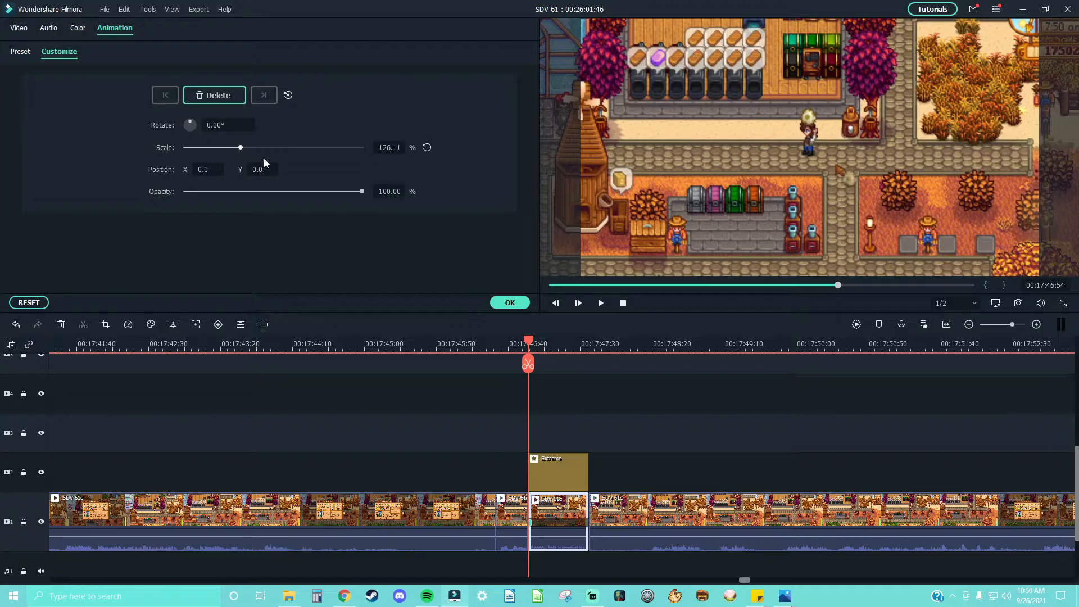
click(511, 306)
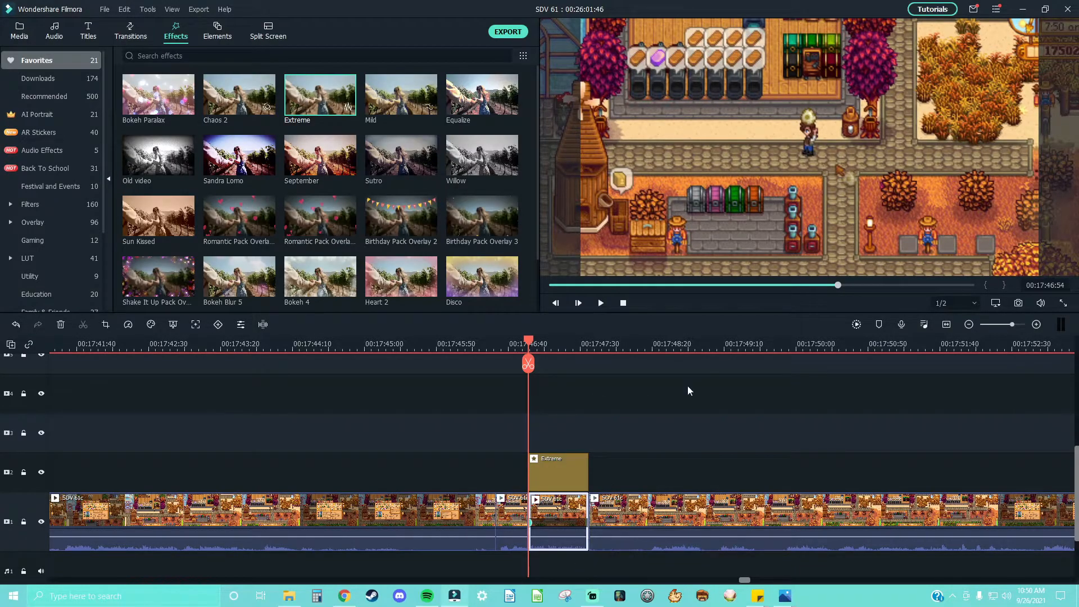
drag(554, 349, 516, 350)
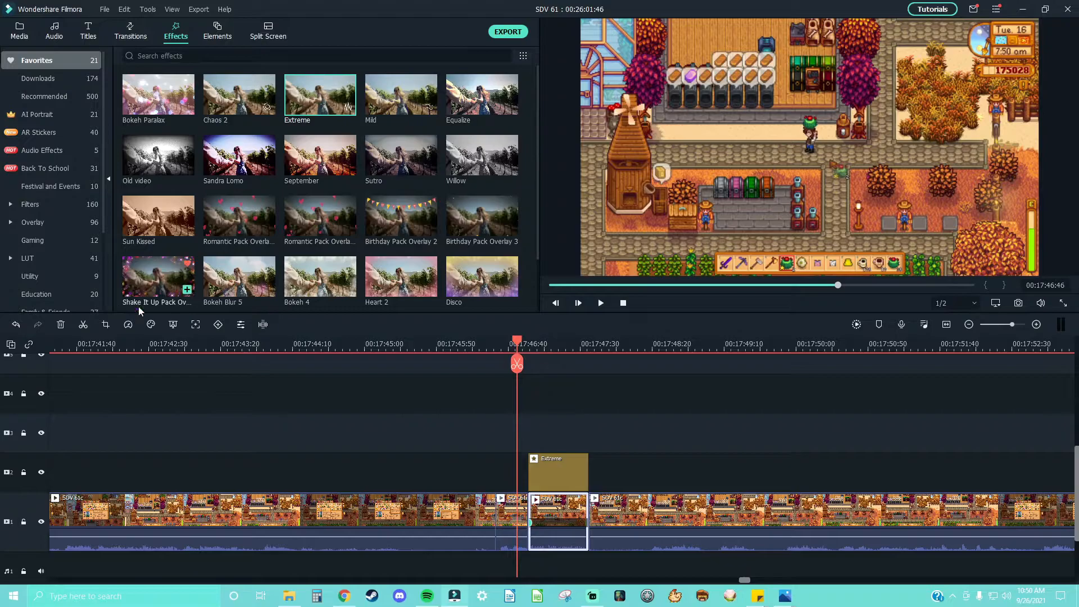
key(space)
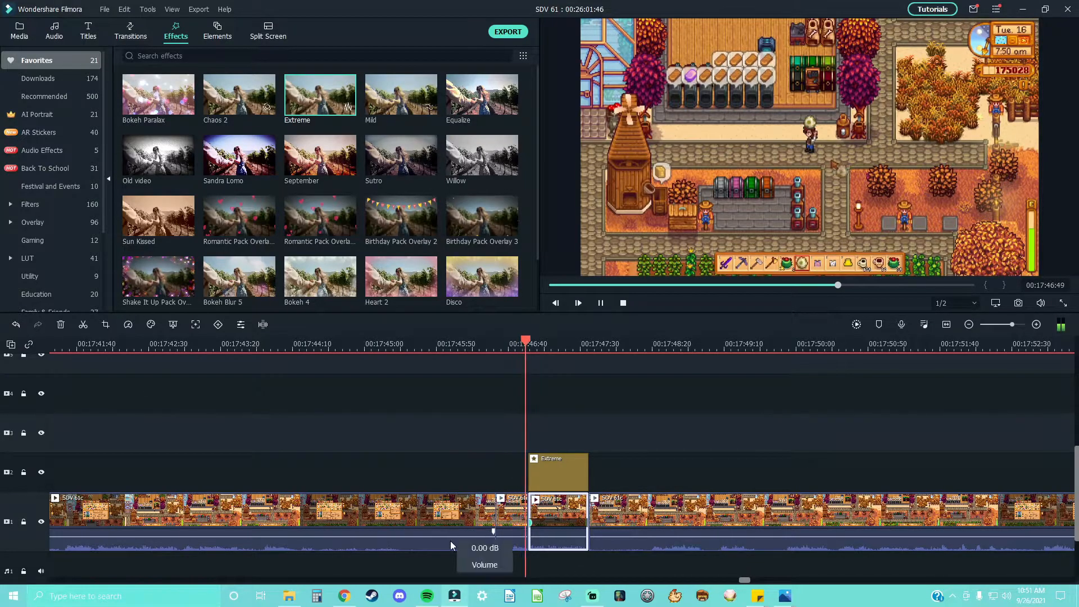
key(space)
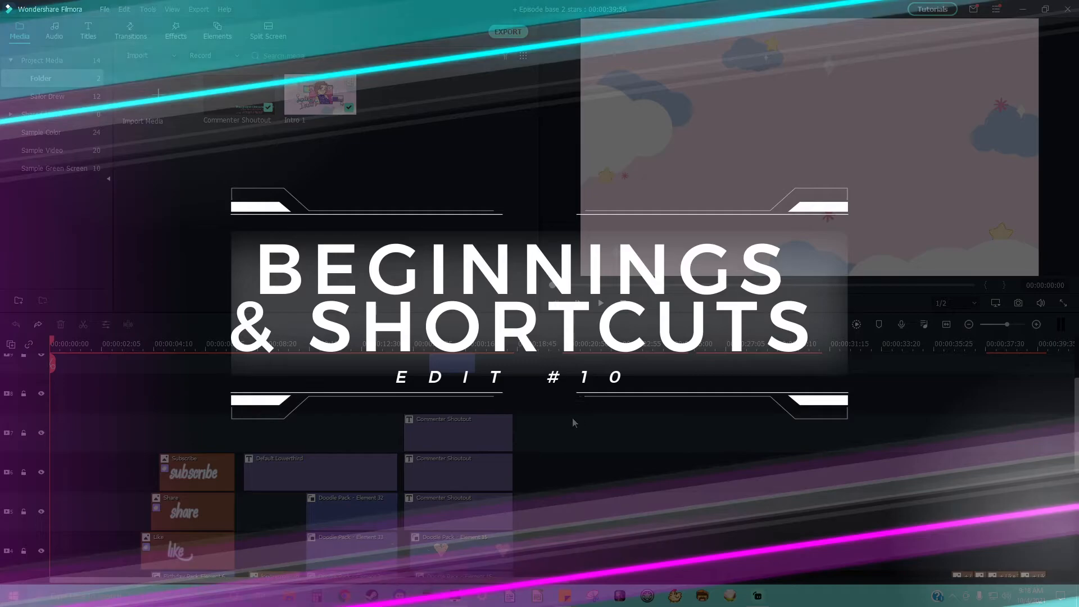
Step: Examine the tracks of the Episode base 2 stars template, previewing its end screen at 00:00:15:46
scroll(558, 417, up, 1)
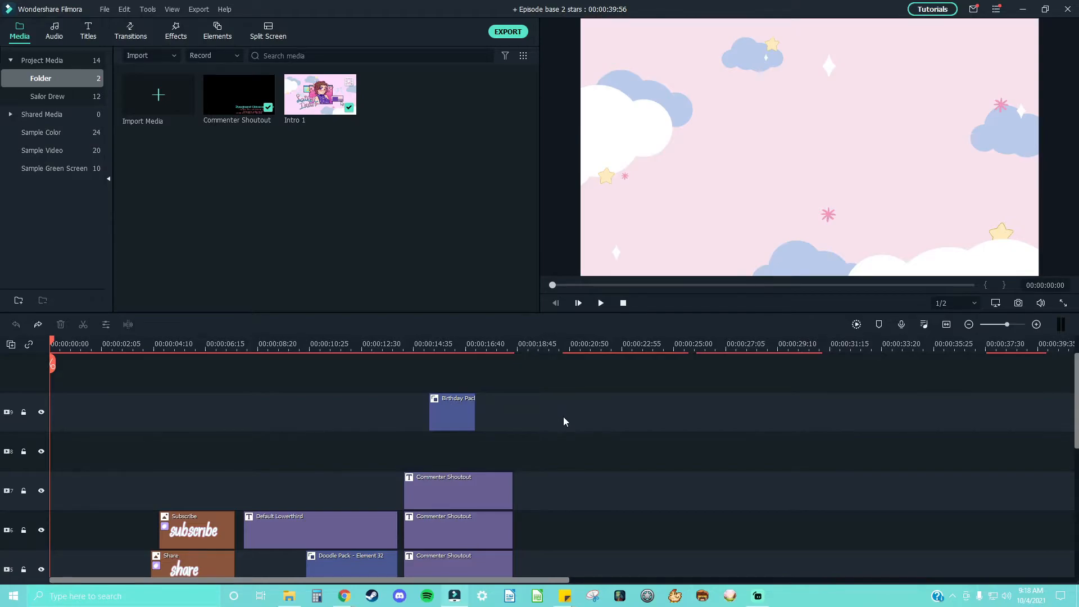
scroll(563, 417, down, 2)
scroll(564, 425, down, 1)
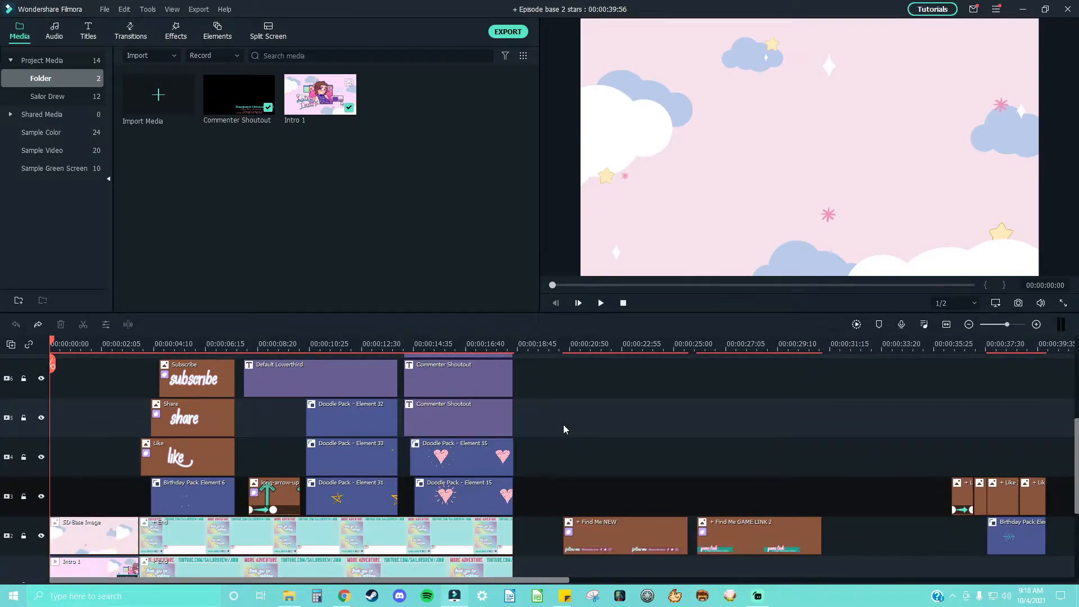
scroll(563, 427, down, 1)
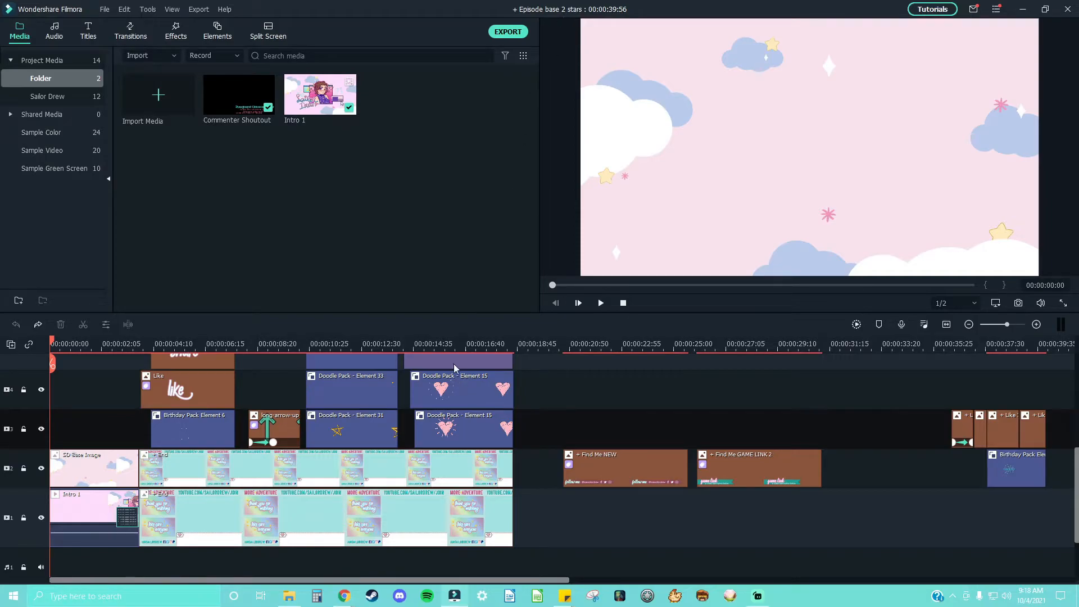
click(443, 344)
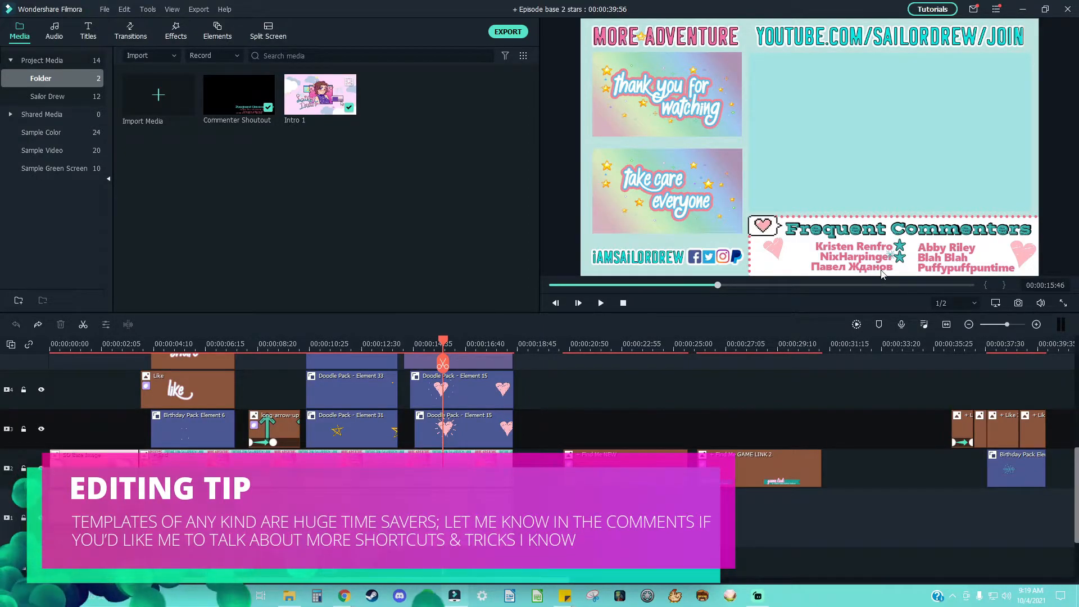
scroll(484, 368, up, 3)
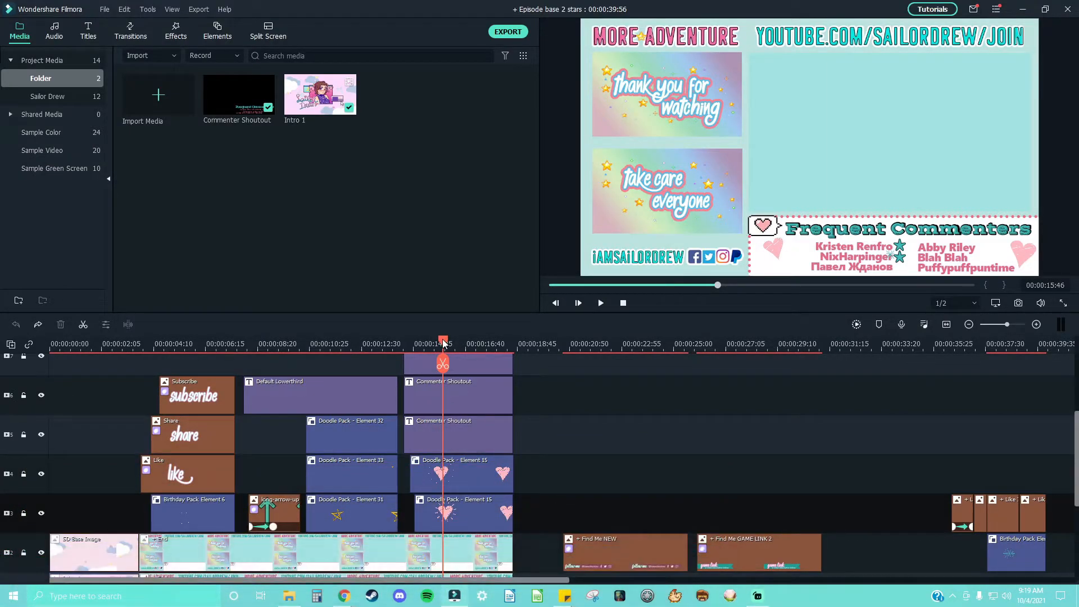
scroll(329, 405, down, 1)
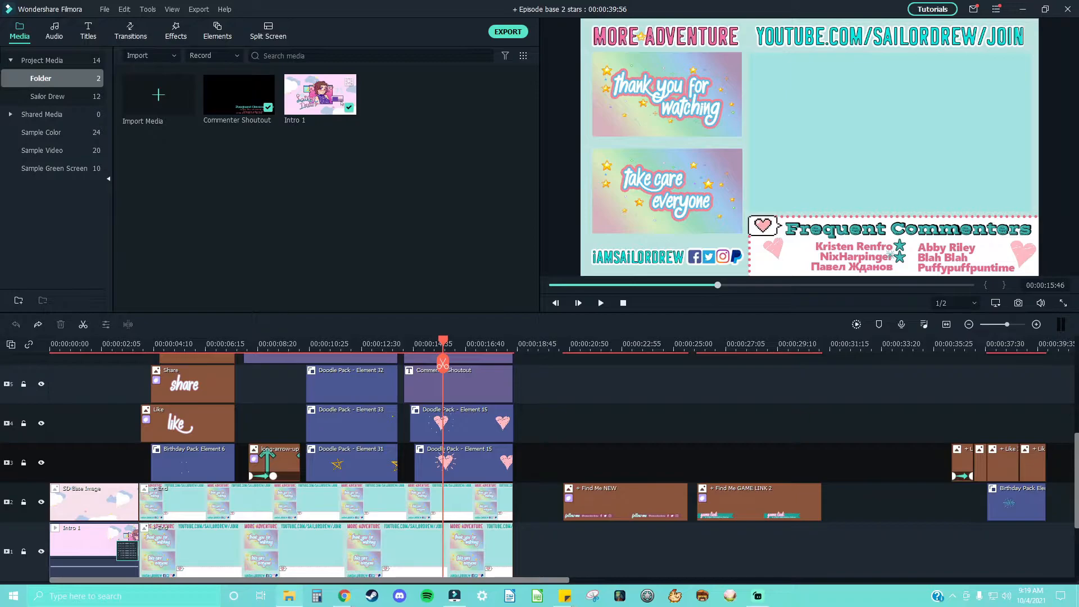
Step: Import gameplay clips h 4a, h 4b and h 4c and insert them on the main track directly after Intro 1
drag(646, 221, 282, 197)
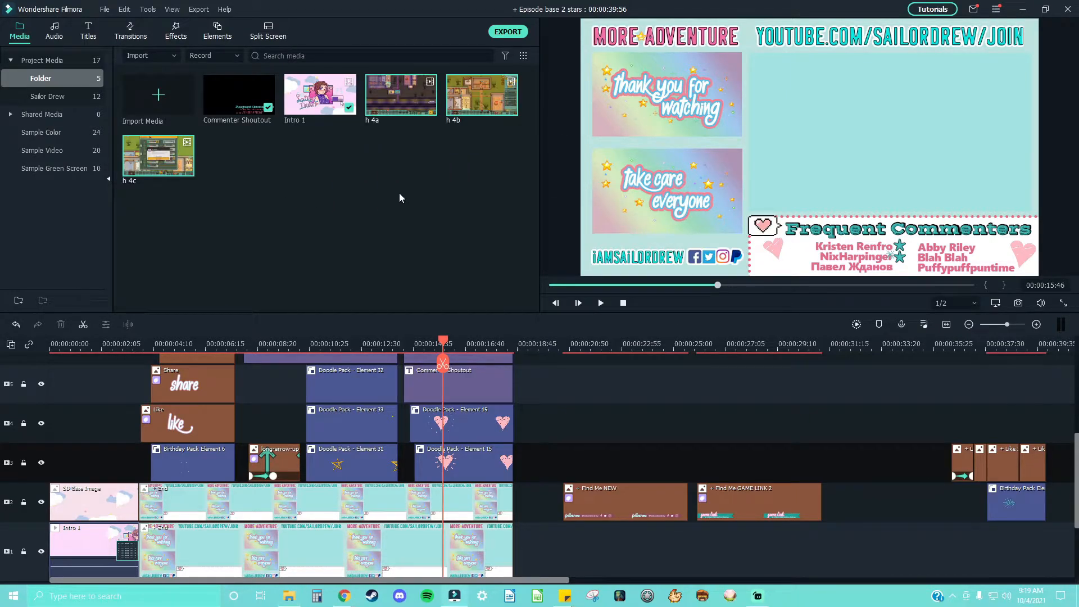
drag(392, 94, 139, 538)
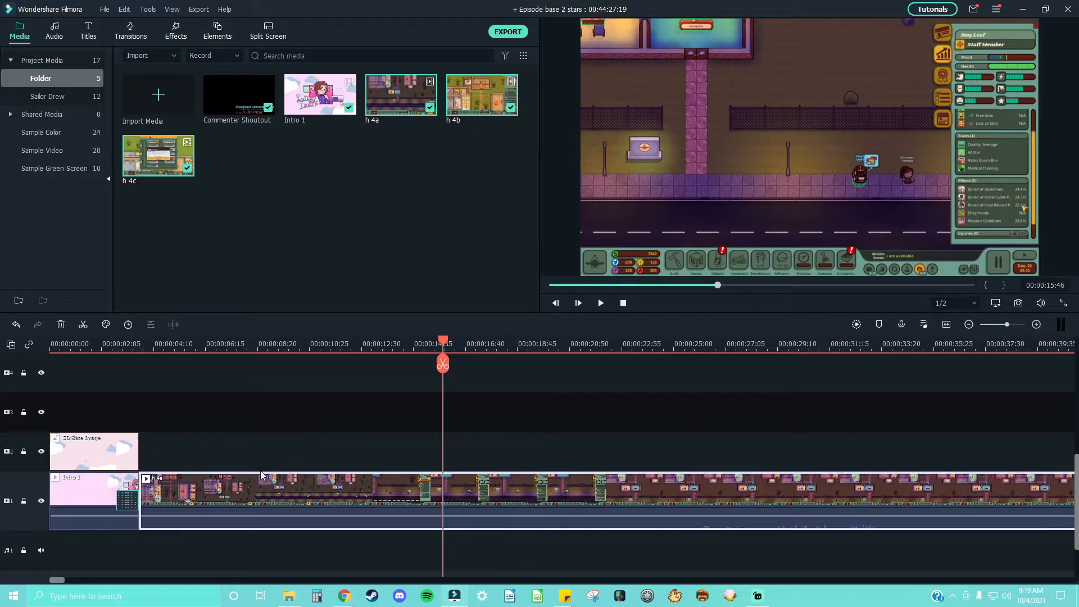
click(139, 344)
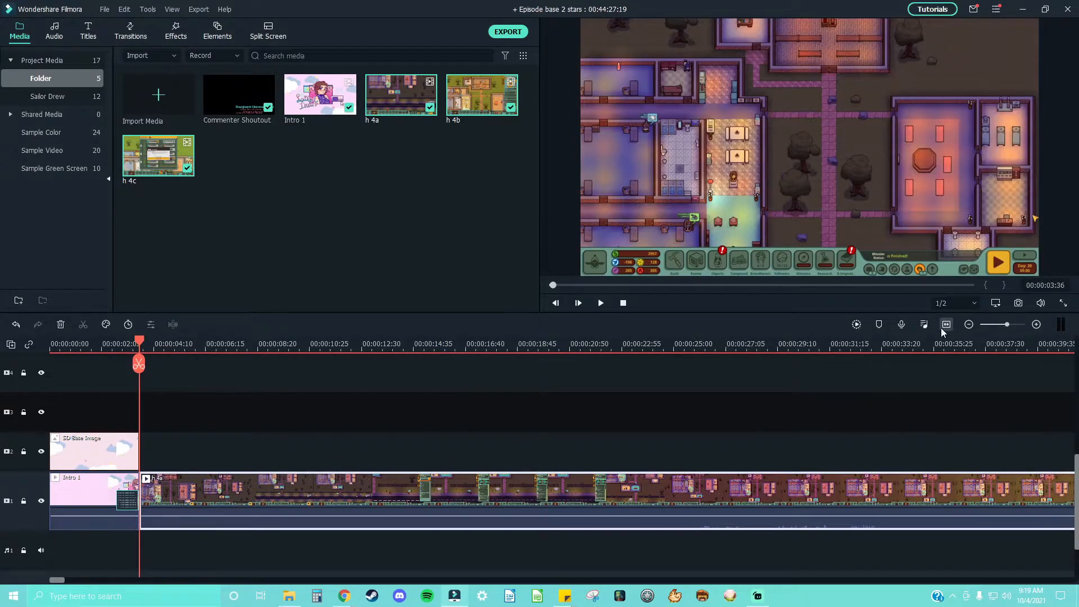
drag(1008, 326, 986, 328)
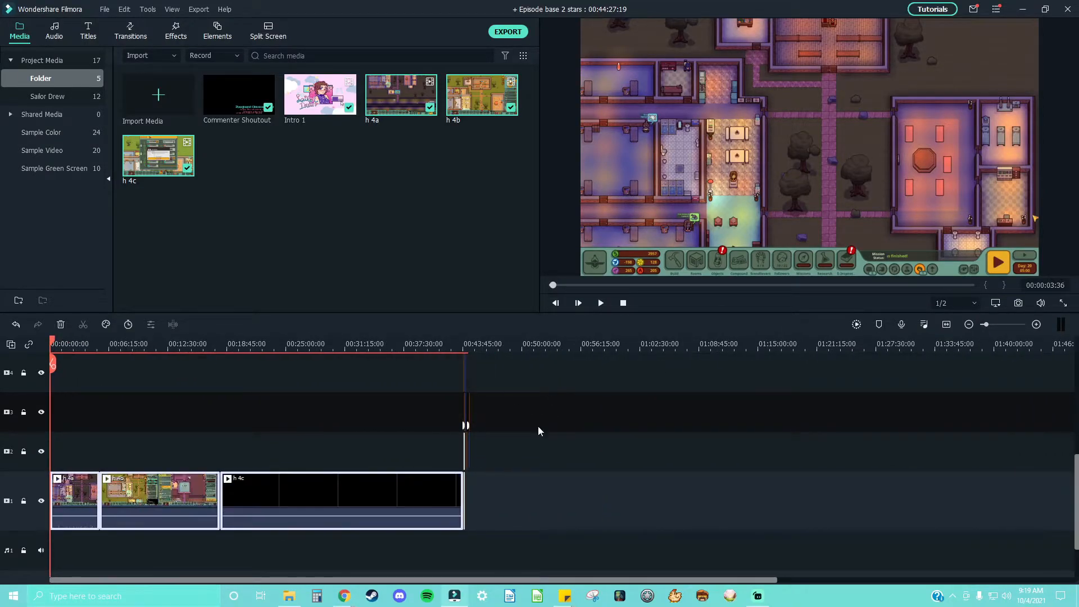
drag(987, 325, 1011, 324)
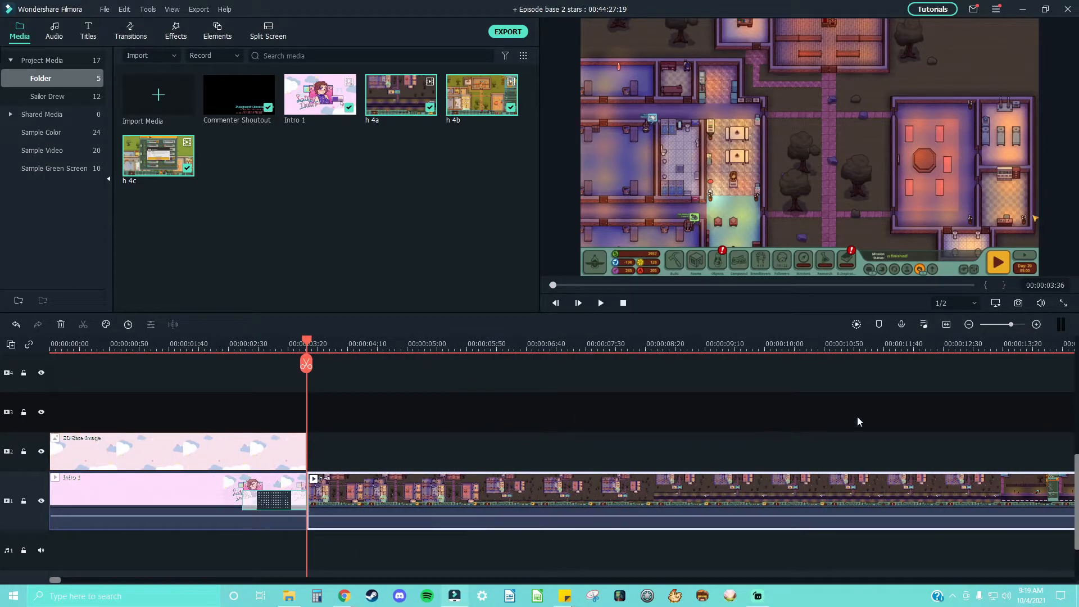
drag(1013, 328, 1005, 326)
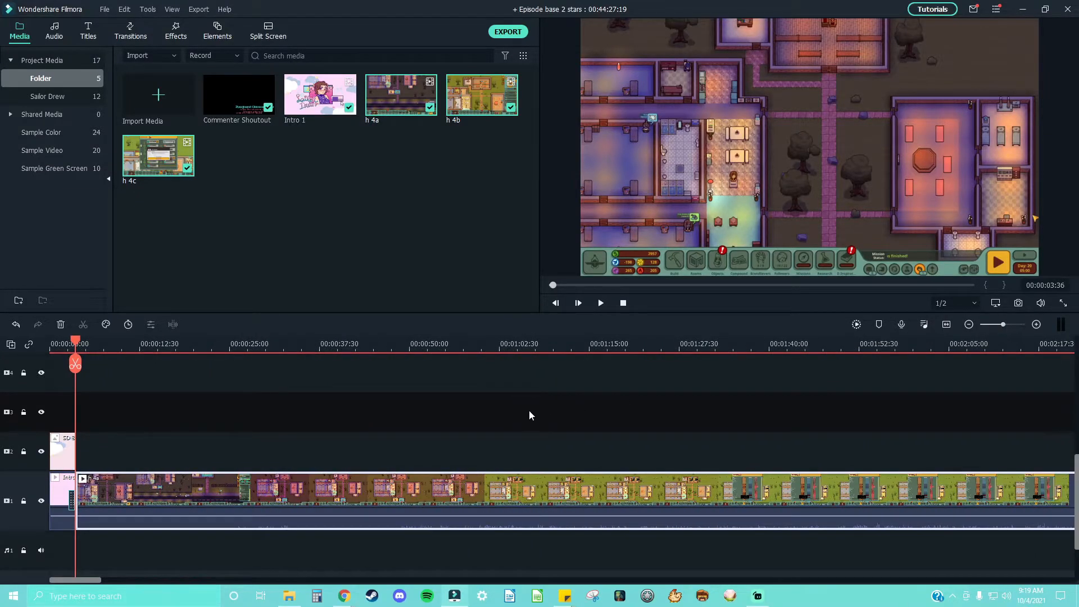
Step: Split the h 4a clip at 00:00:48:38 and delete the part before the cut
click(394, 344)
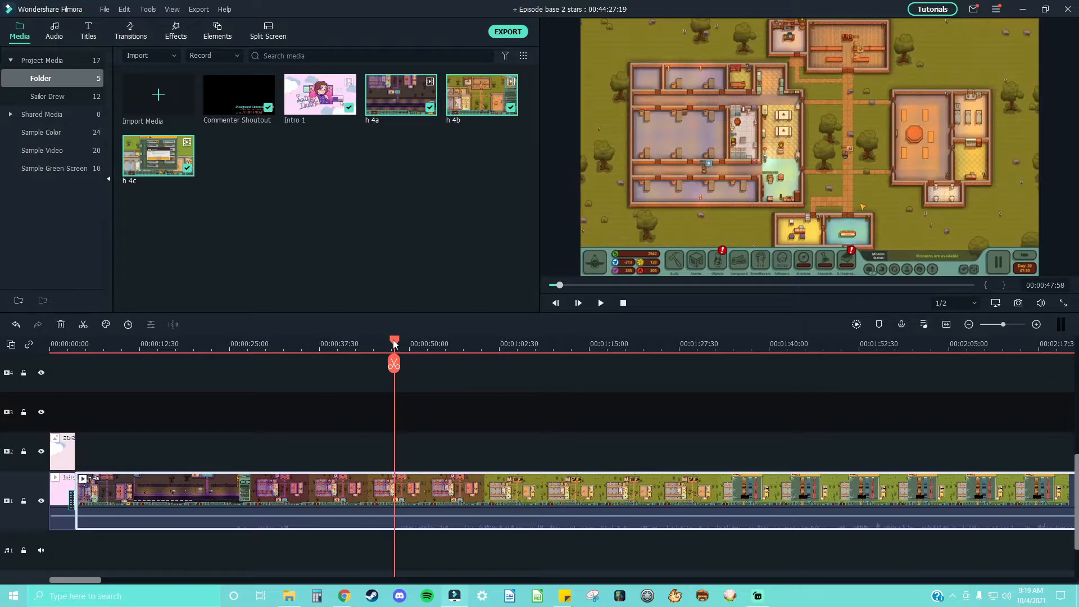
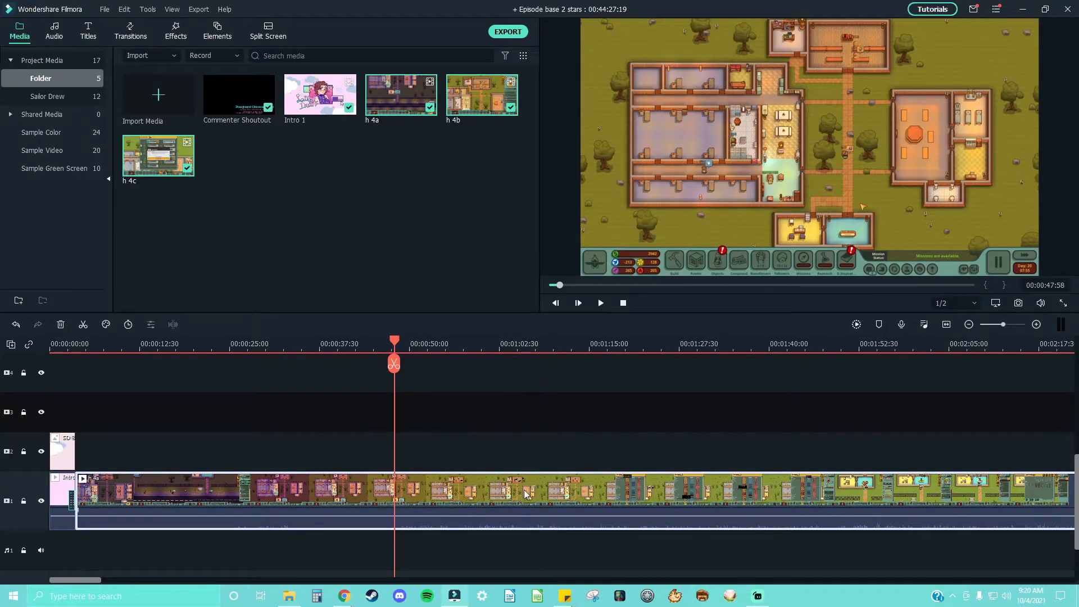
mouse_move(1042, 305)
drag(1042, 255, 1041, 284)
click(601, 304)
click(1001, 324)
drag(1001, 325, 1006, 325)
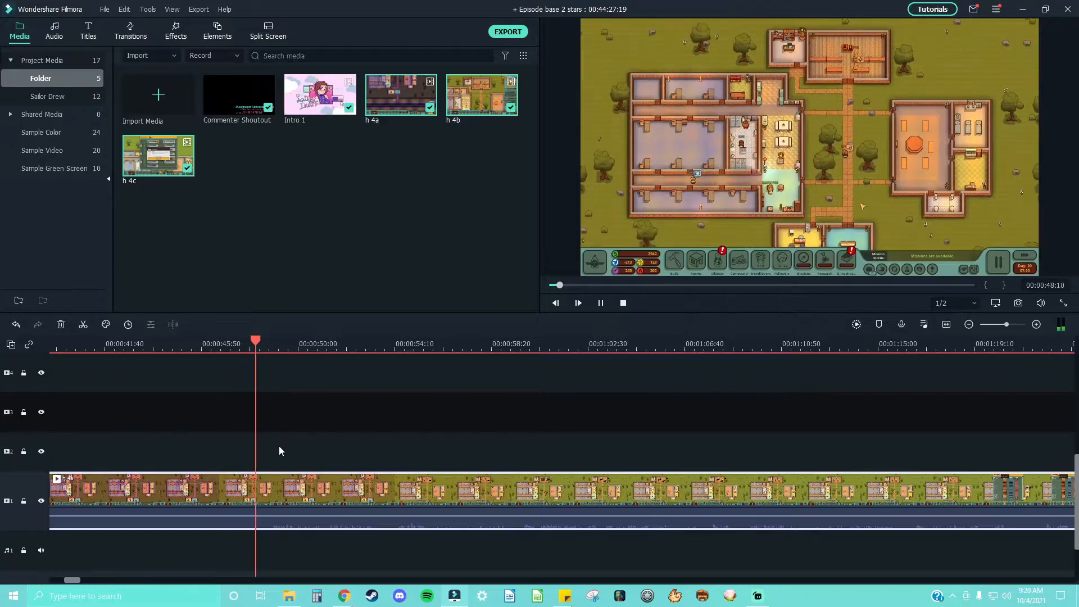
click(310, 492)
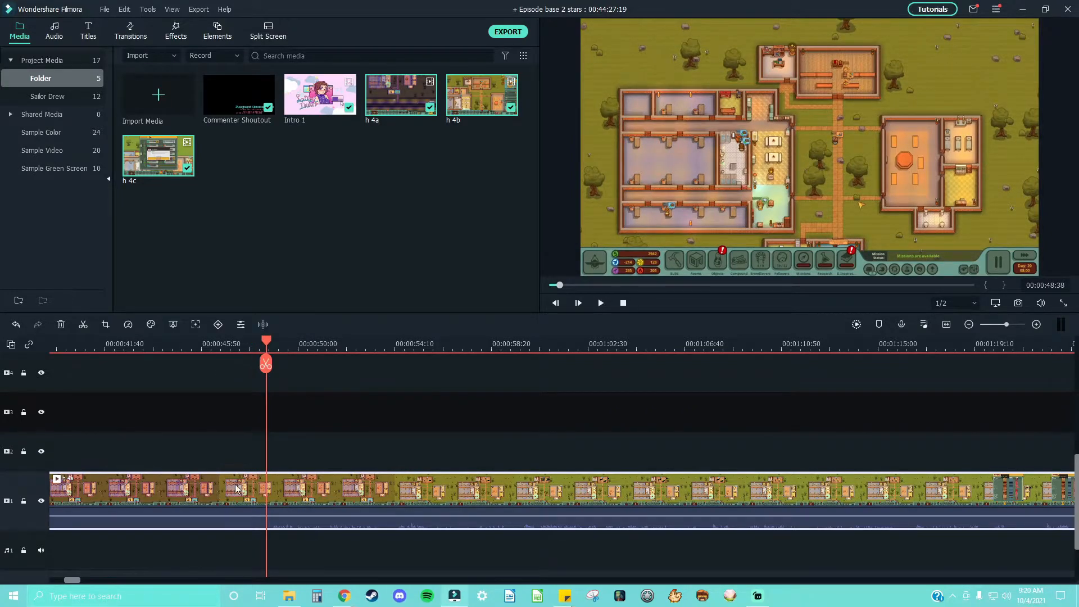
key(ctrl+b)
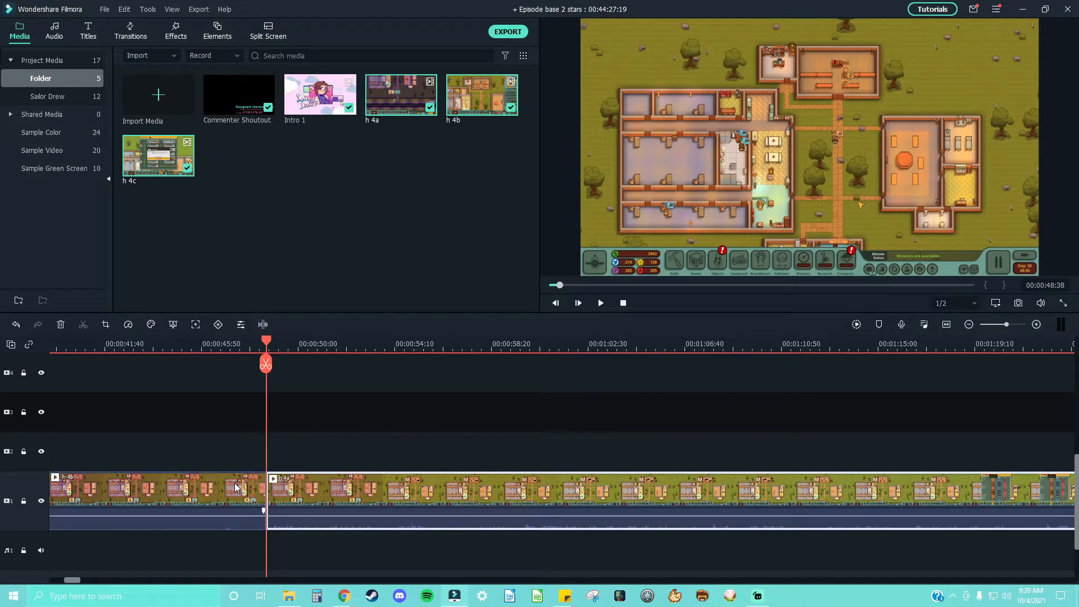
click(236, 488)
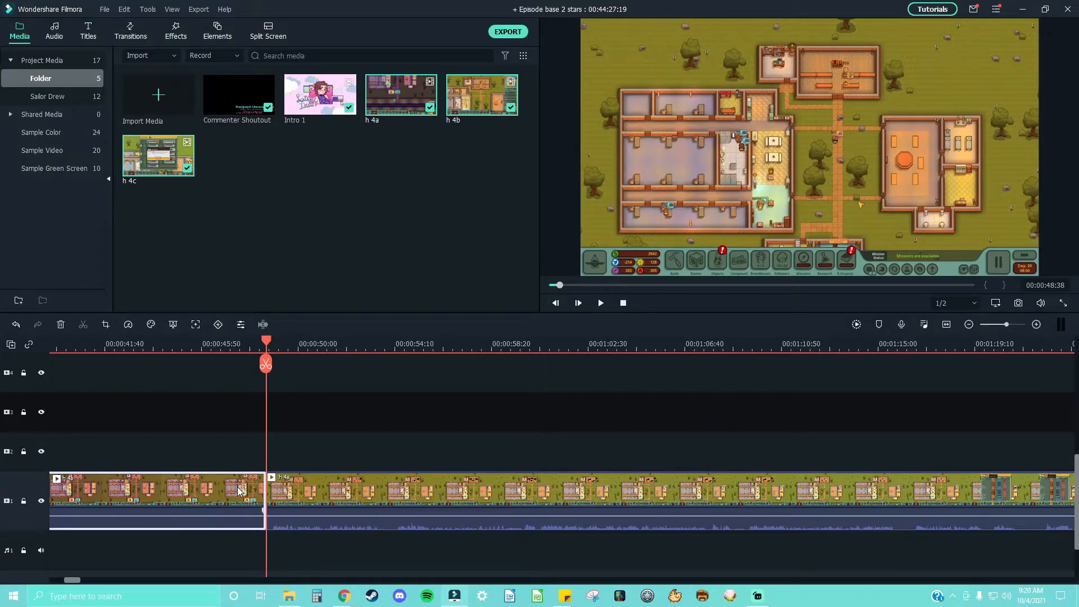
key(Delete)
Step: Move the SD Base Image over the start of h 4a and split h 4a at the image's end, 00:00:07:12
drag(86, 448, 163, 454)
drag(133, 344, 223, 377)
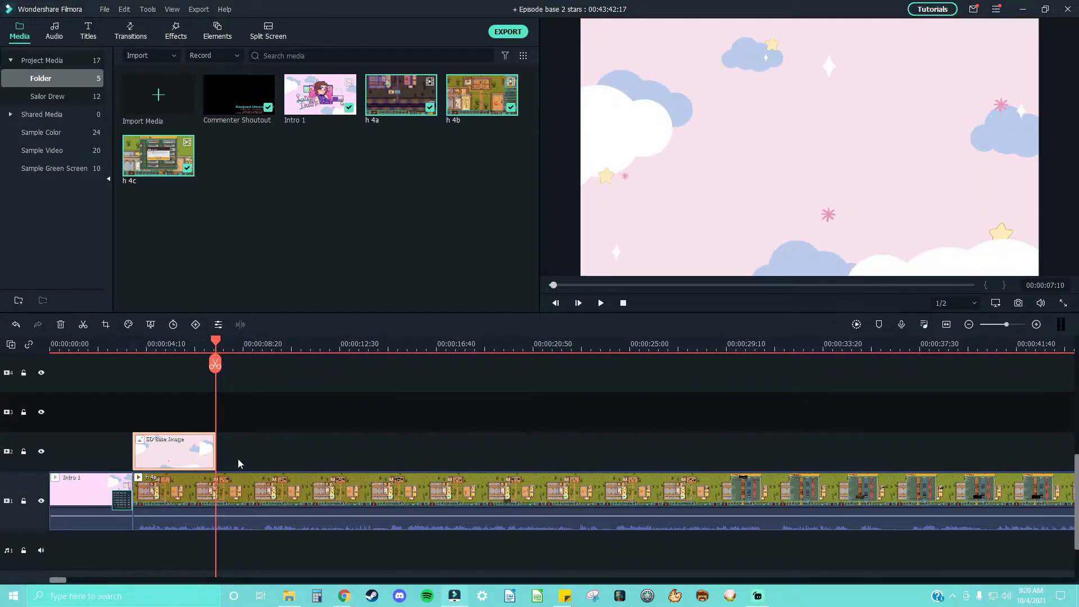
drag(1007, 325, 1024, 325)
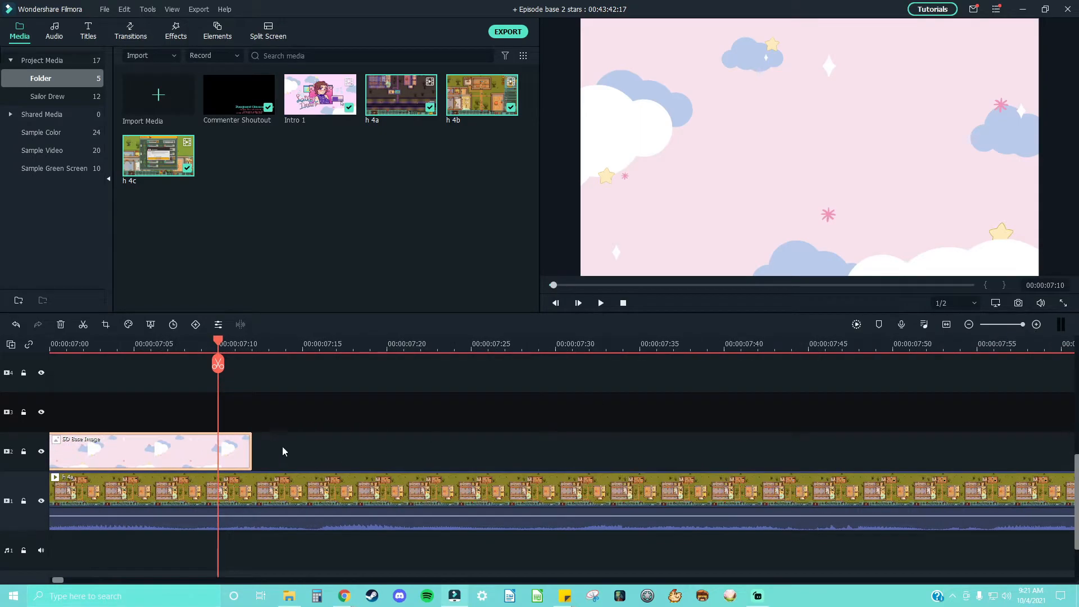
drag(218, 341, 254, 362)
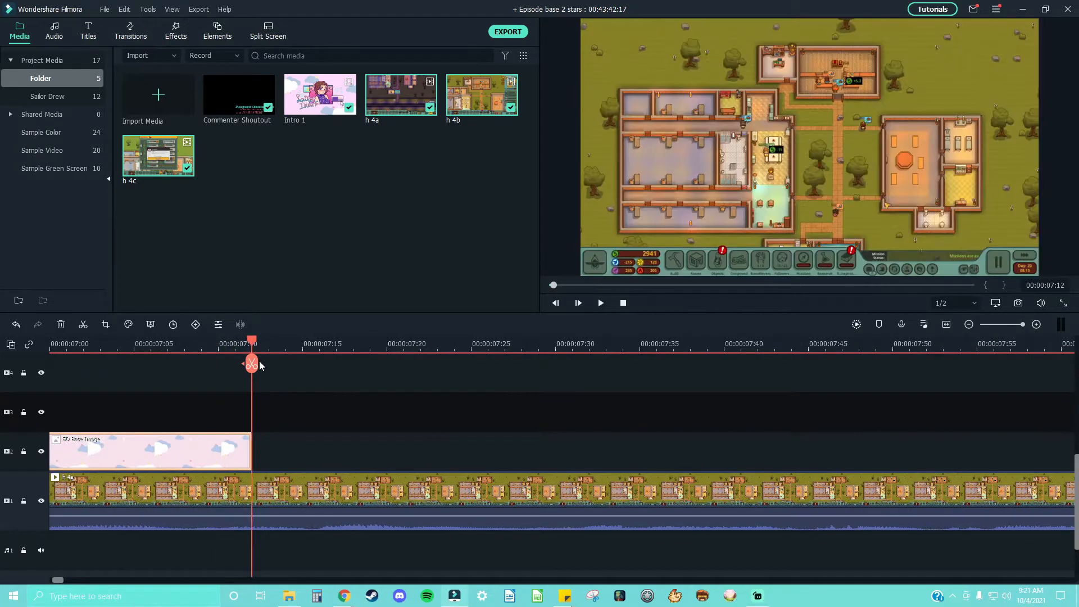
click(276, 484)
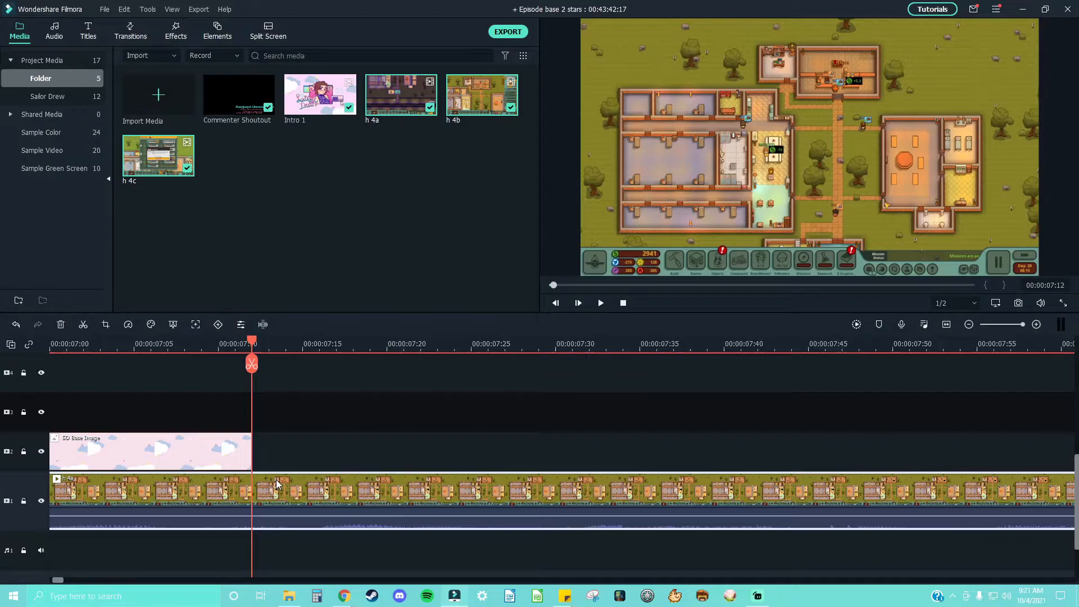
key(ctrl+b)
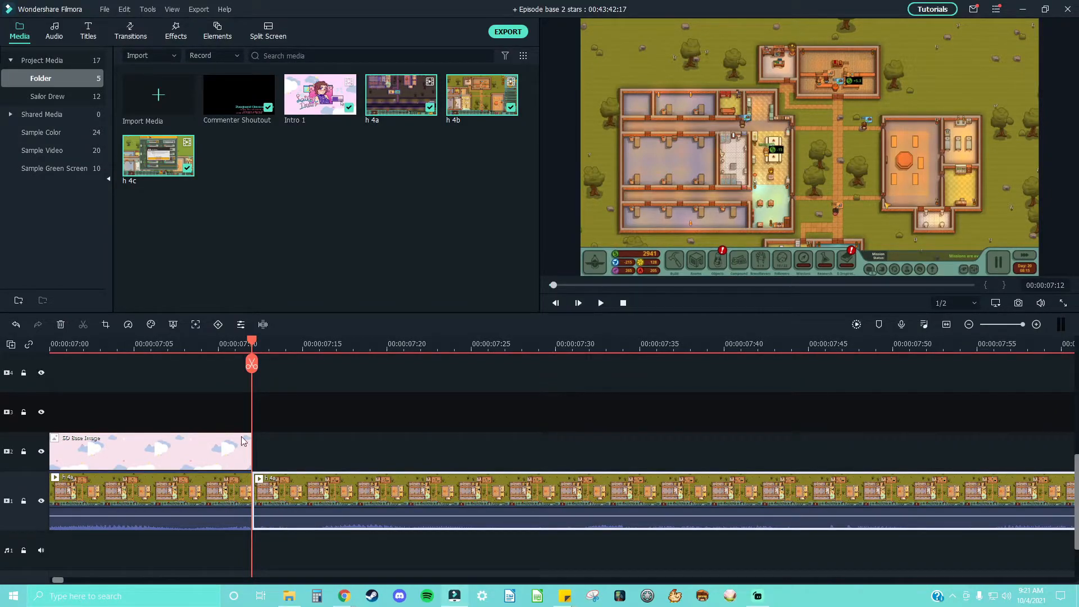
Step: Detach the audio of the h 4a piece under the SD Base Image and cut the detached audio from its track
right_click(200, 491)
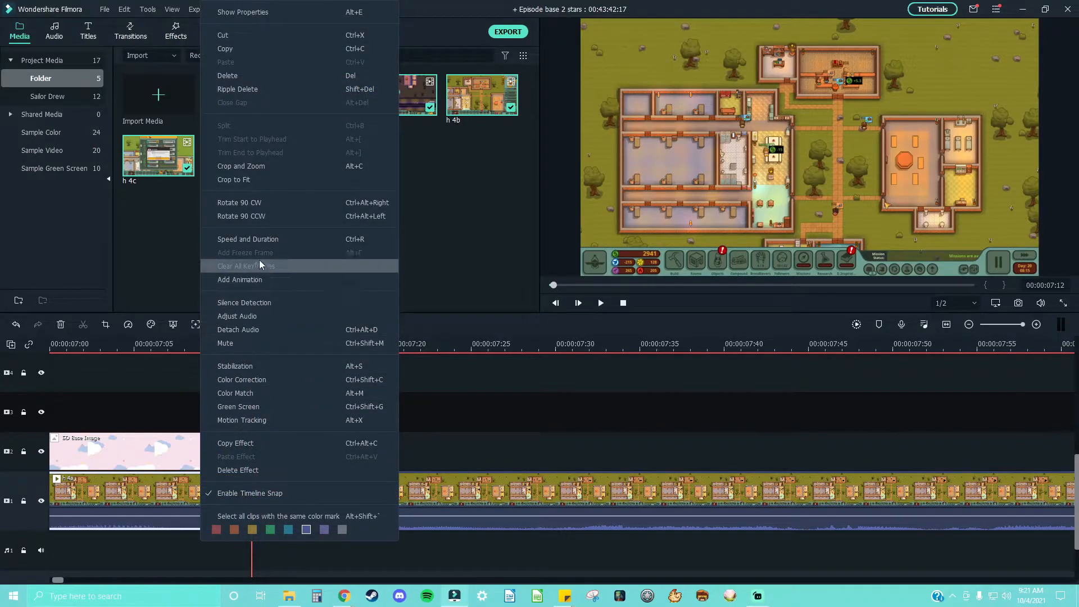
click(257, 329)
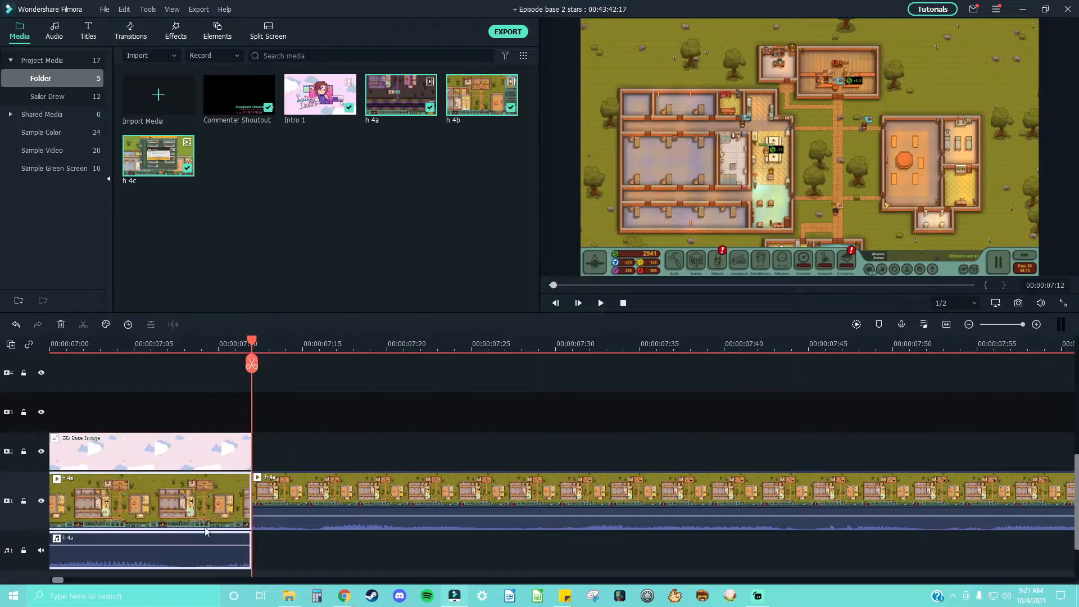
click(194, 562)
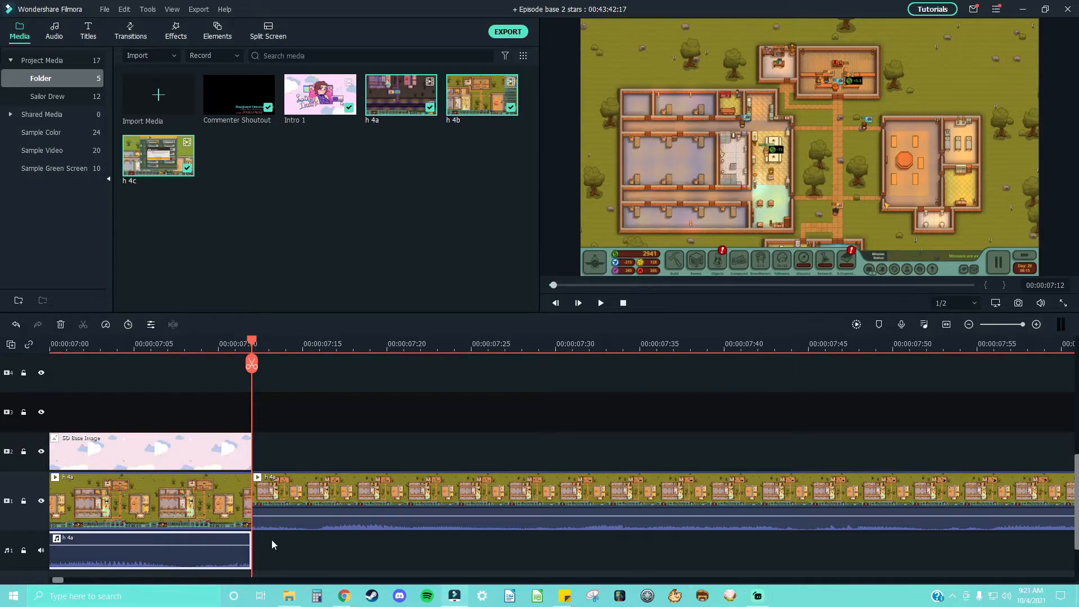
key(Delete)
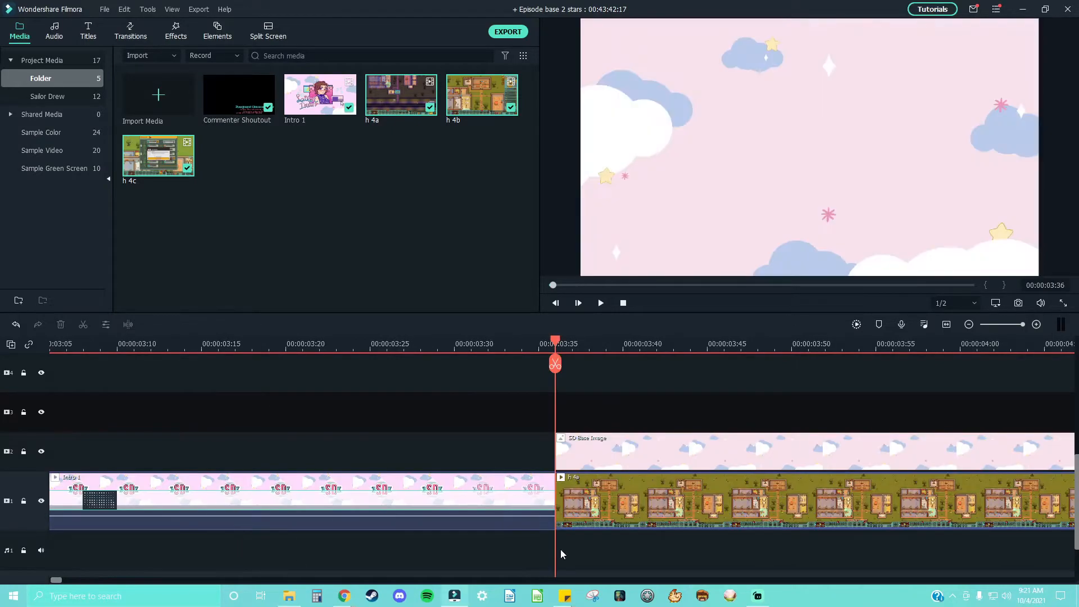
Step: Delete the SD Base Image with the h 4a video piece beneath it, and paste the cut audio at the timeline start under Intro 1
drag(657, 541, 621, 431)
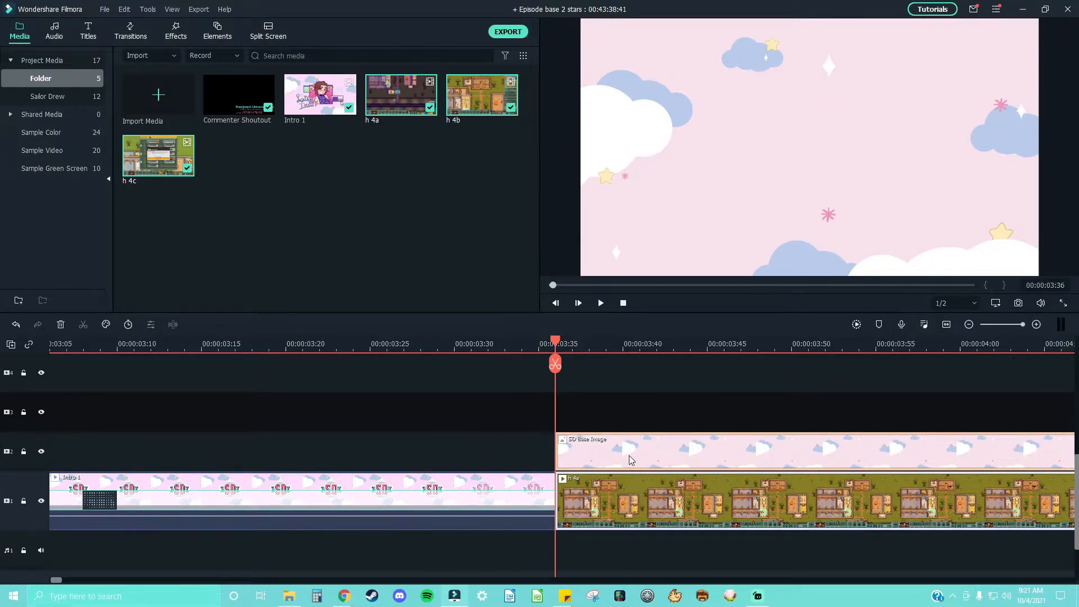
key(Delete)
click(624, 303)
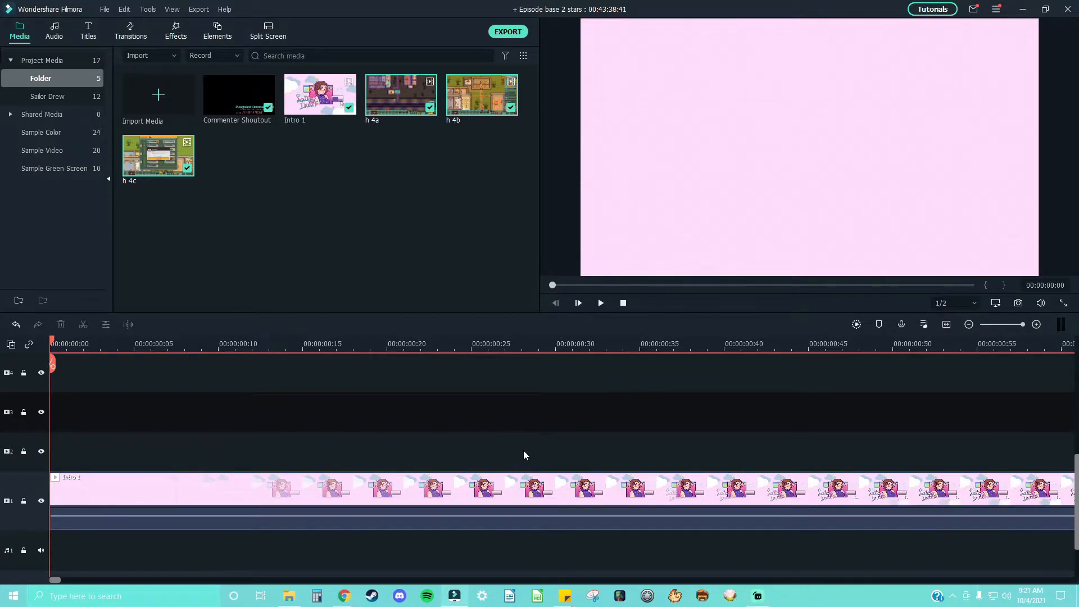
key(End)
drag(1022, 324, 1012, 326)
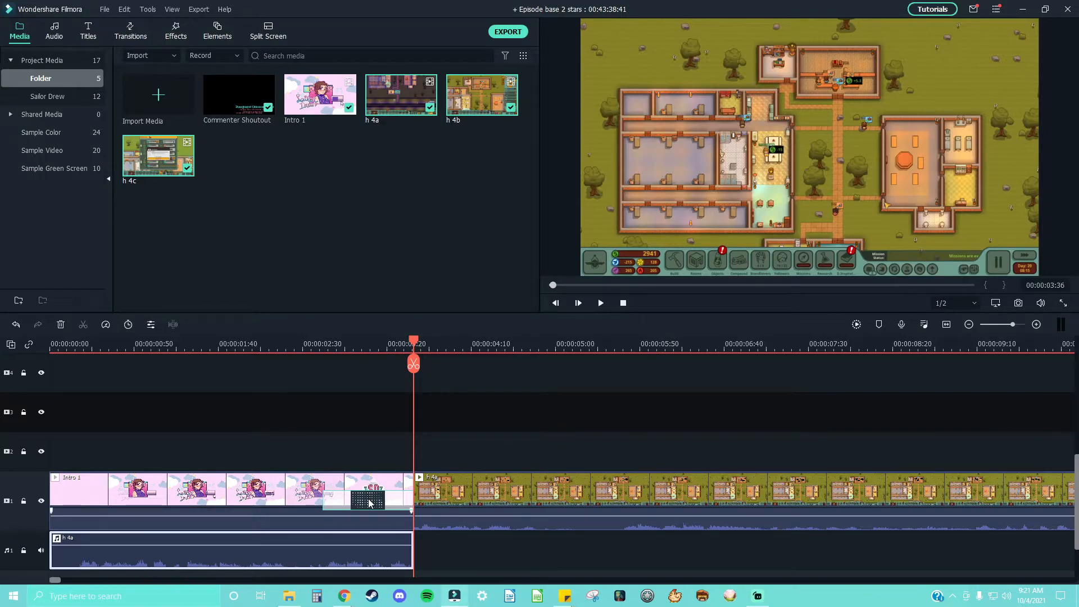
Step: Try shifting the transition at the end of Intro 1 so it overlaps the start of h 4a, and preview it up to 00:00:04:06
click(368, 341)
drag(371, 345, 373, 346)
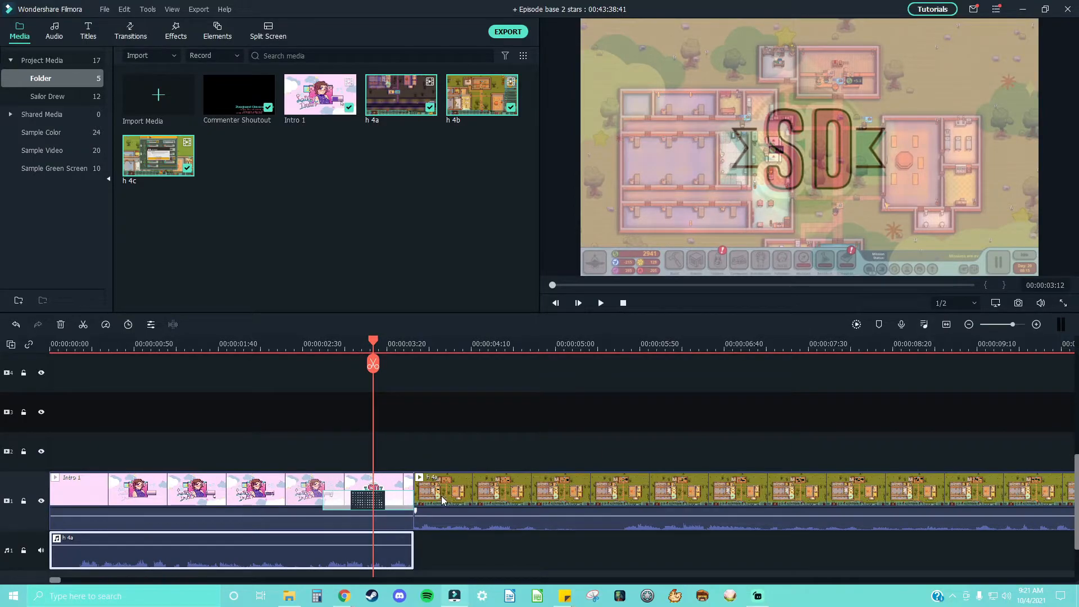
mouse_move(389, 504)
mouse_down()
mouse_move(418, 506)
mouse_move(408, 507)
mouse_up()
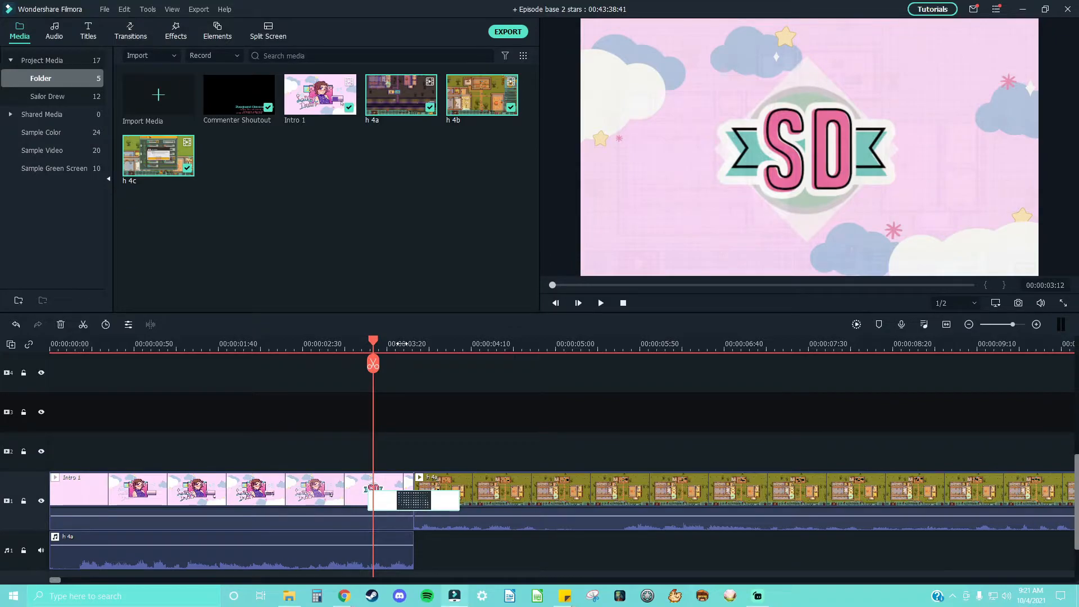
drag(398, 343, 466, 366)
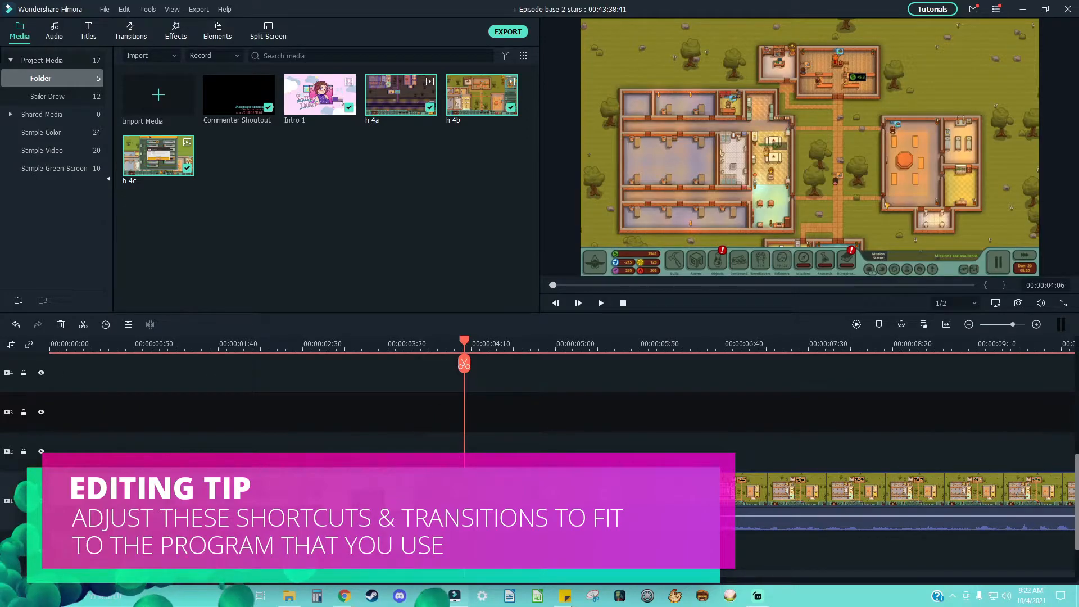
Step: Play the opening from the start and examine how Intro 1 and its underlying audio meet h 4a around 00:00:03:35
click(623, 303)
click(600, 303)
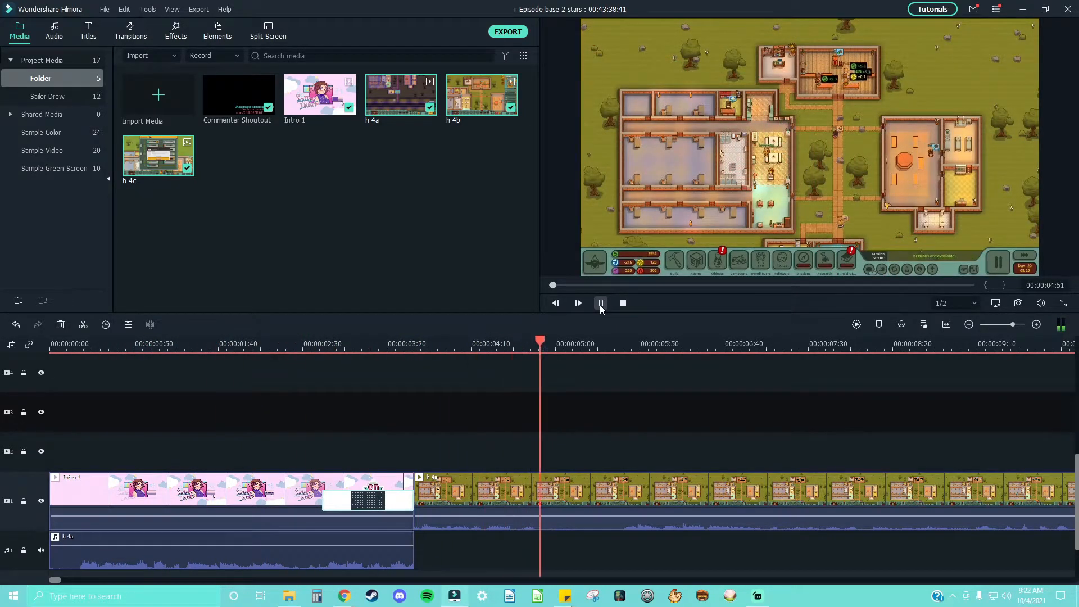
click(600, 302)
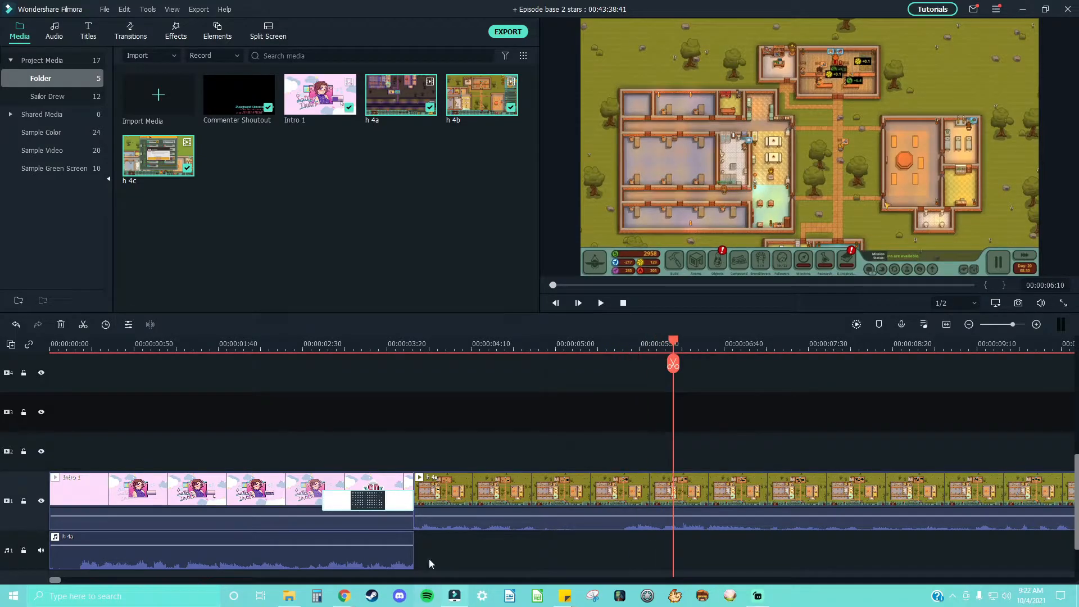
click(397, 360)
drag(1011, 325, 1024, 325)
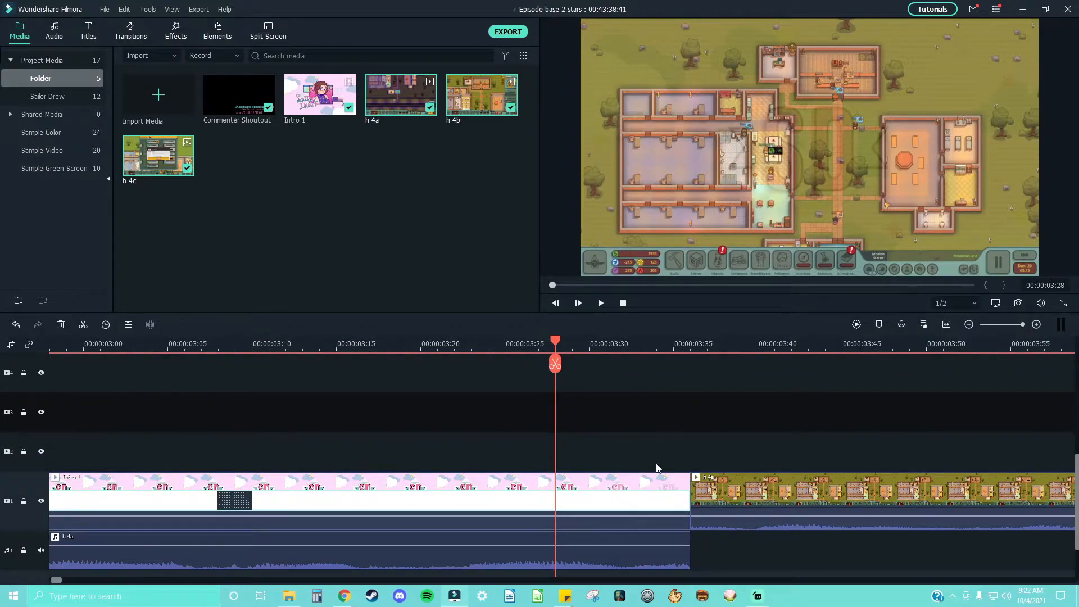
click(673, 345)
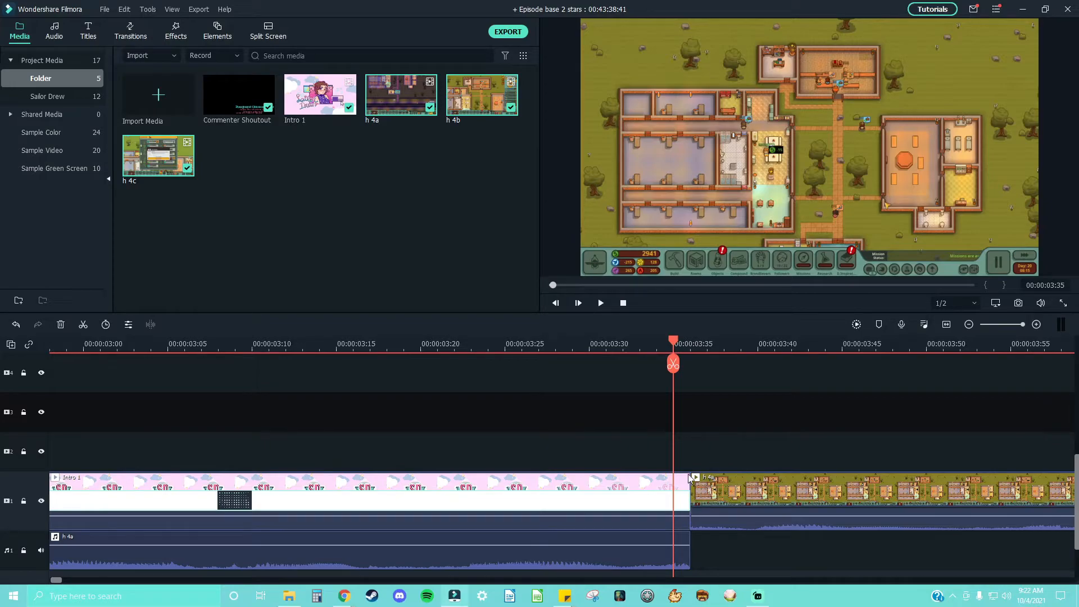
mouse_move(1020, 326)
mouse_down()
mouse_move(997, 326)
mouse_move(1012, 327)
mouse_up()
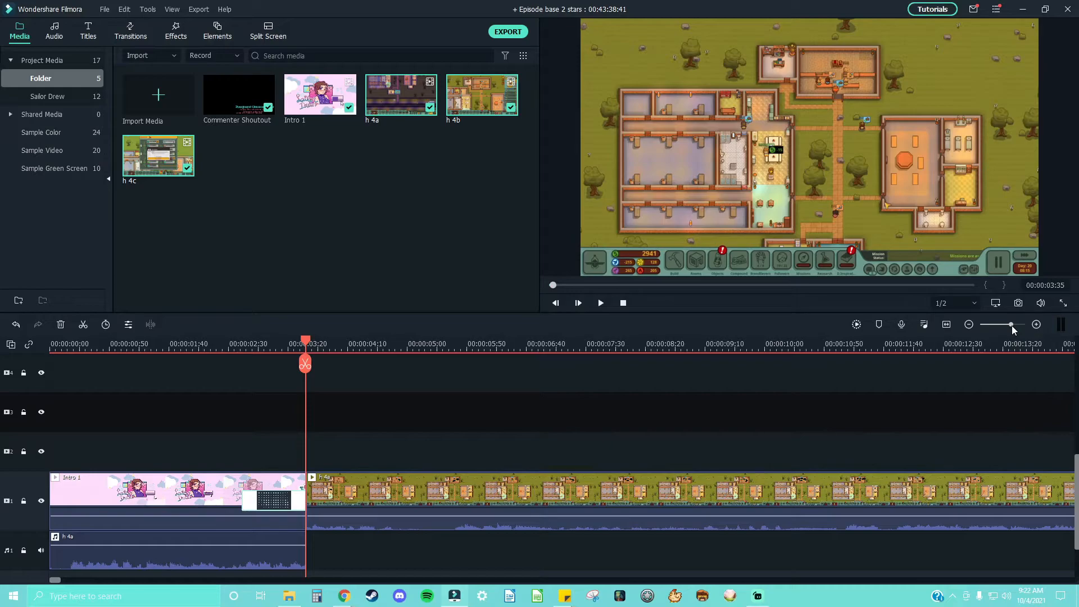
drag(1012, 327, 1048, 326)
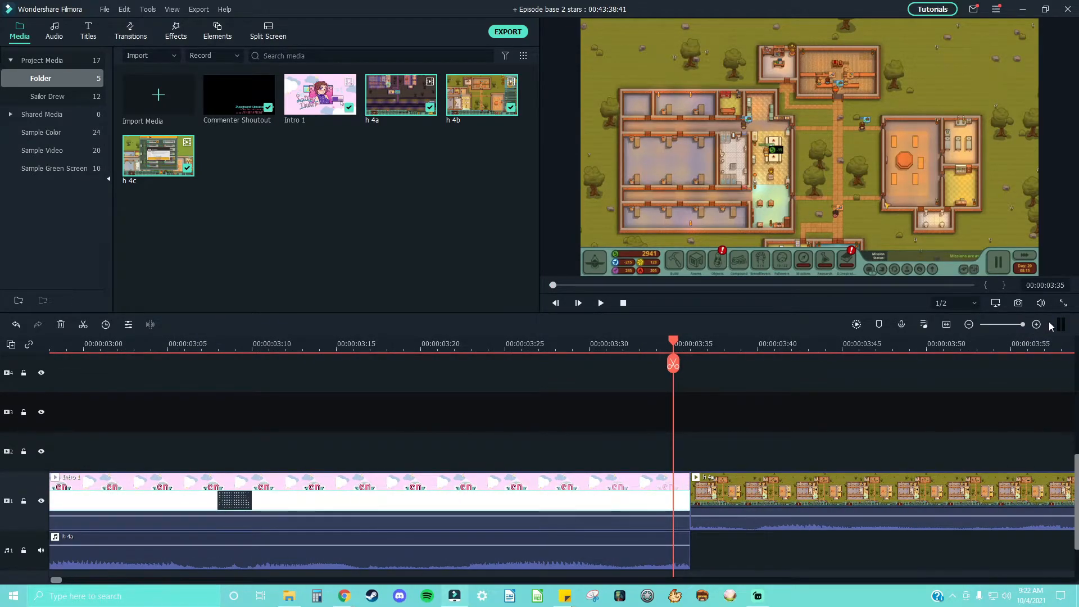
drag(1022, 325, 1011, 326)
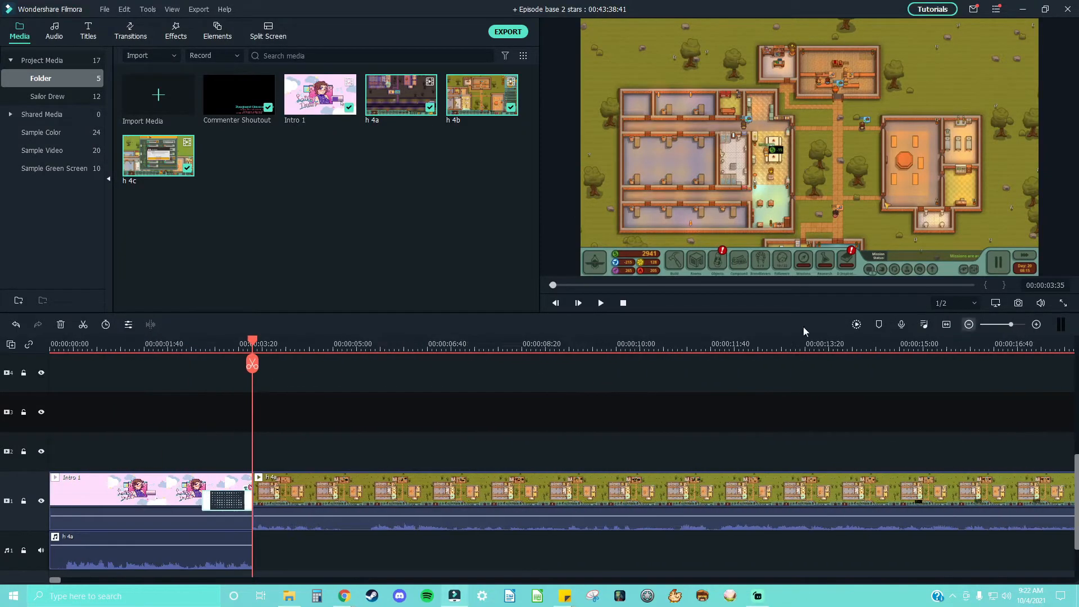
click(623, 303)
click(601, 303)
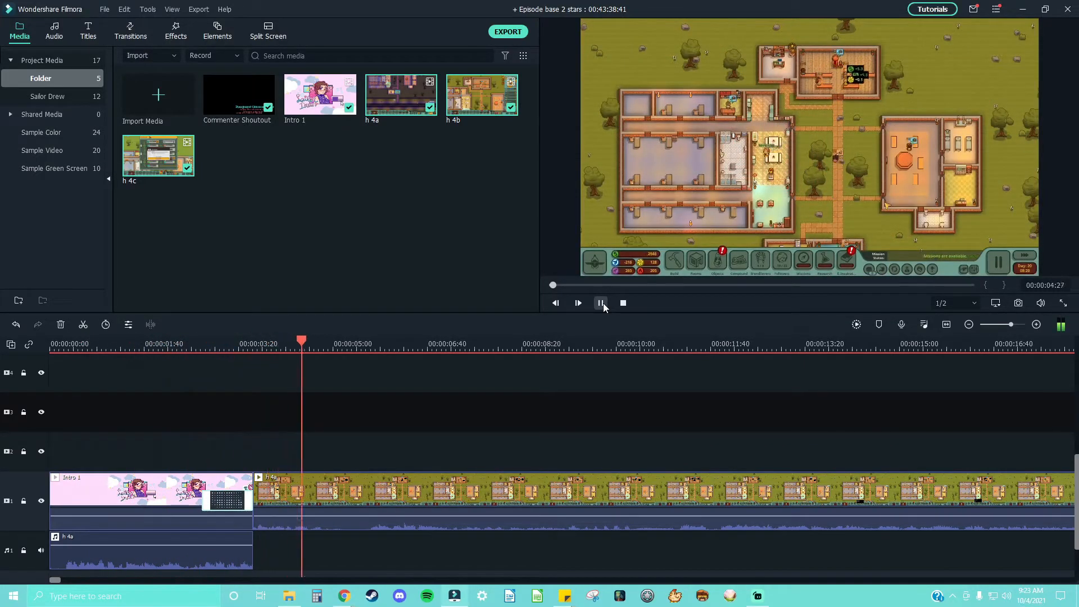
click(602, 303)
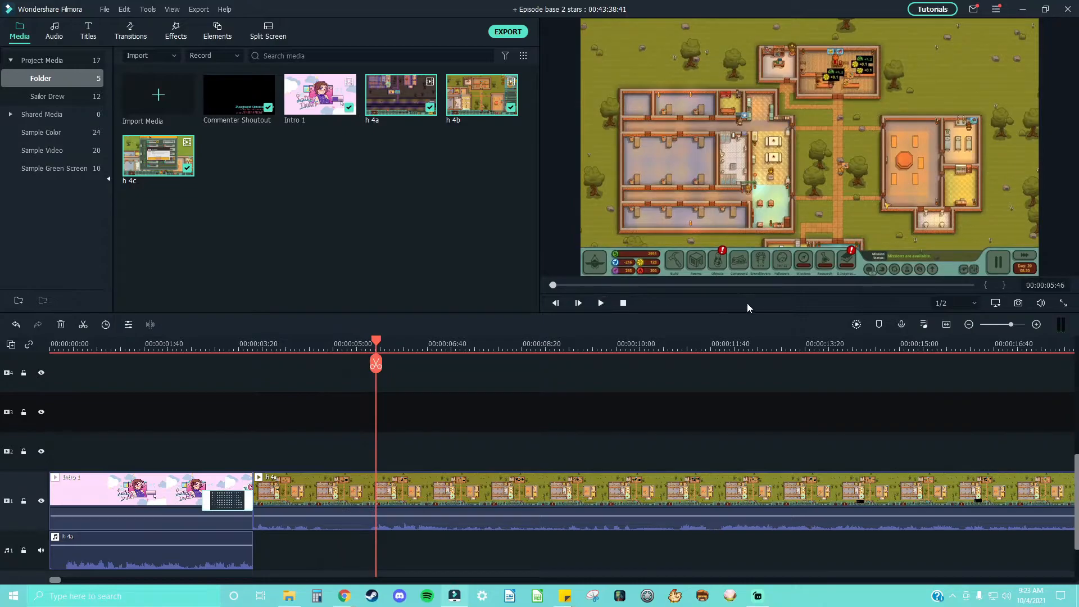
drag(1010, 326, 988, 329)
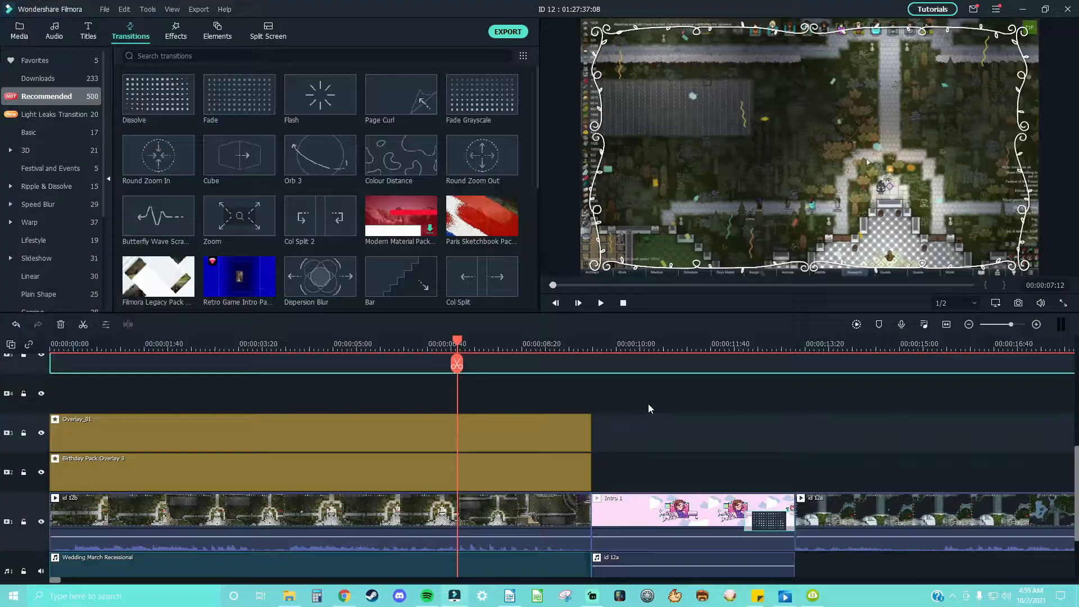
Step: In the ID 12 project, try to apply the Fade transition to the stacked overlay clips at the start
scroll(652, 406, down, 2)
drag(222, 96, 236, 253)
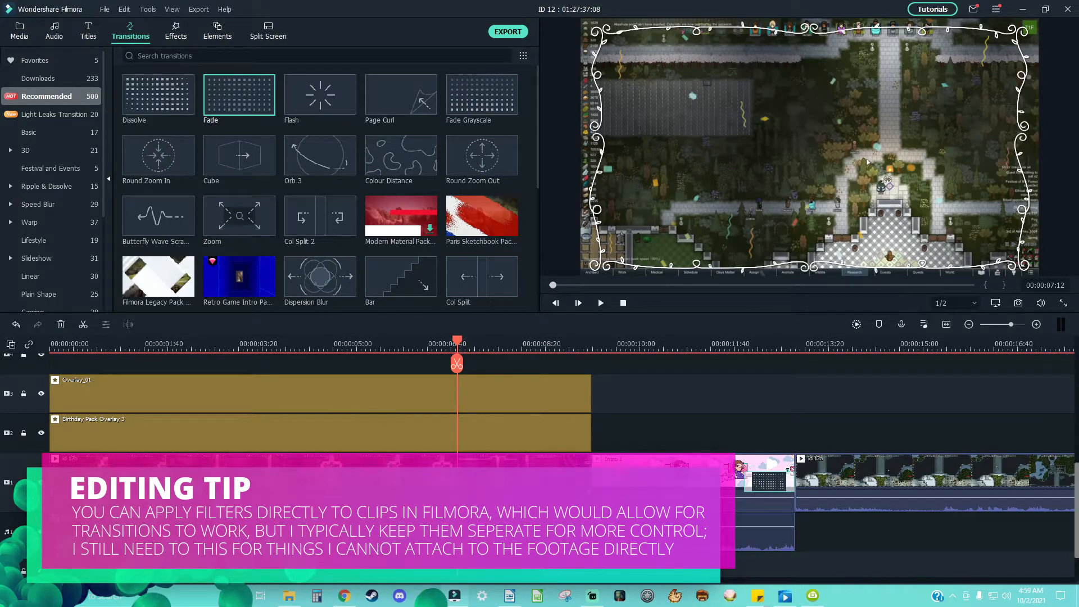
scroll(371, 423, up, 1)
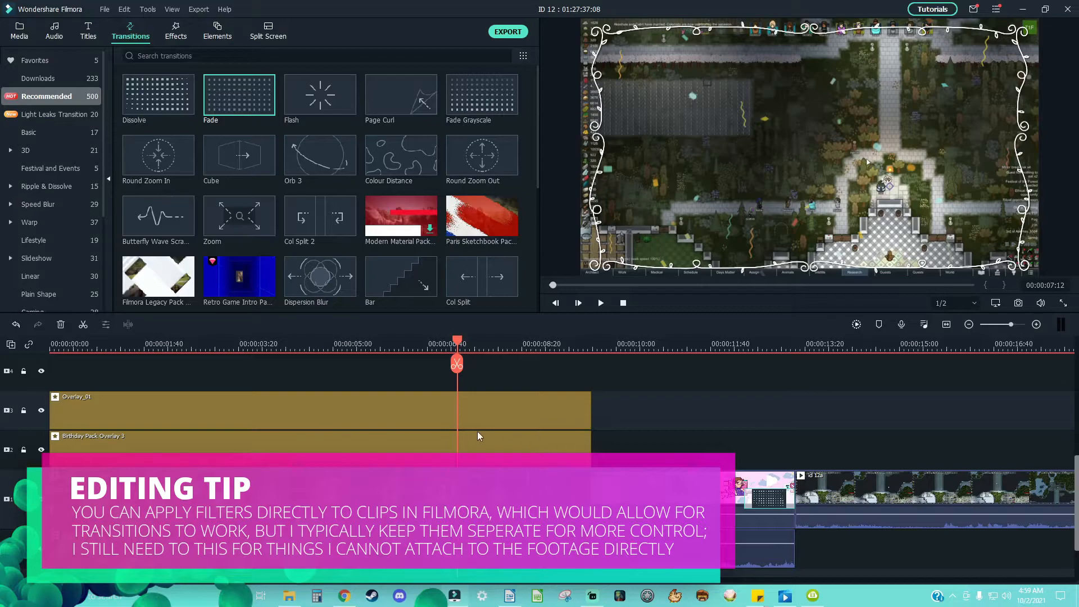
scroll(489, 404, down, 2)
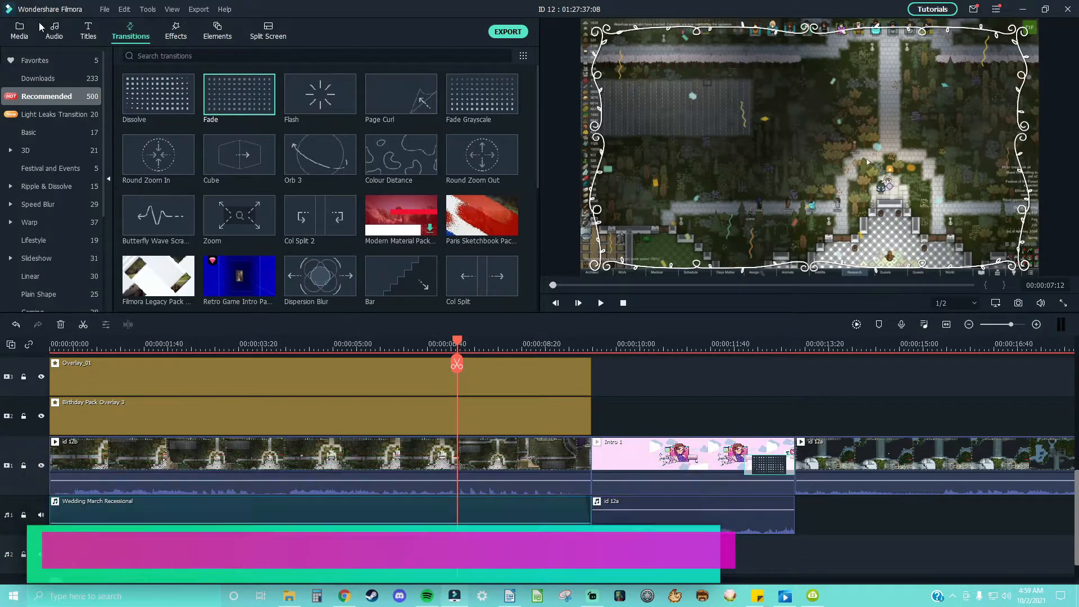
Step: Place the Black sample color on the empty track above Overlay_01, starting at the timeline's beginning
click(21, 31)
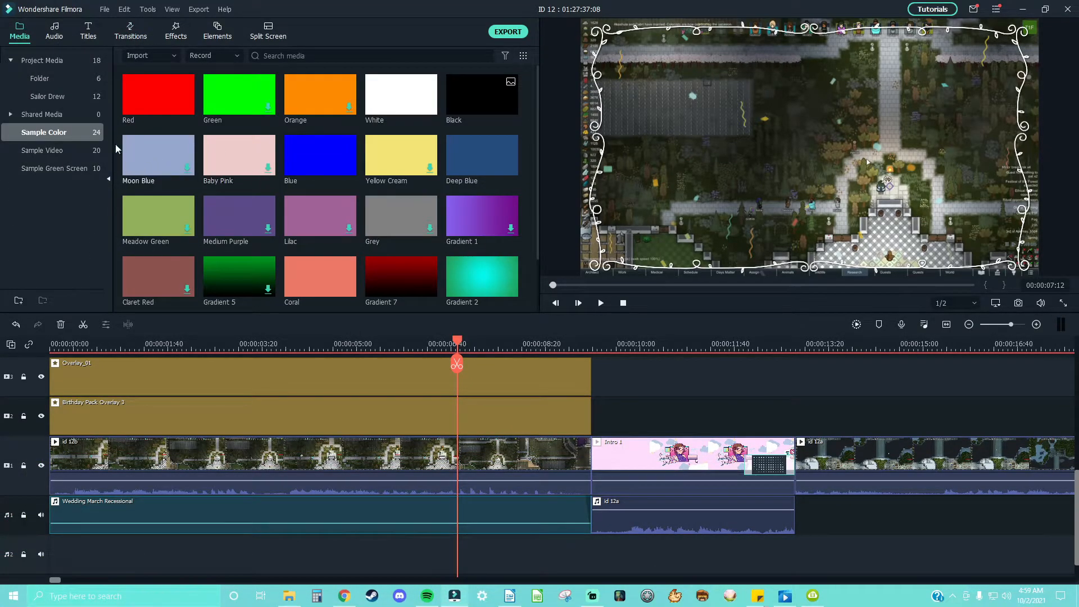
scroll(349, 176, down, 1)
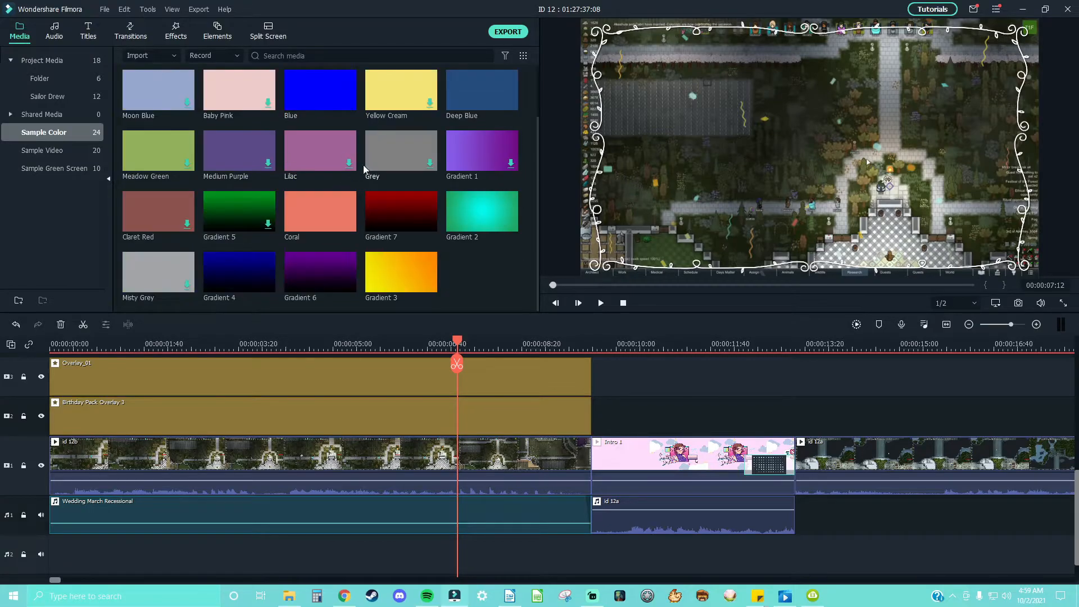
scroll(370, 164, up, 1)
scroll(553, 379, up, 1)
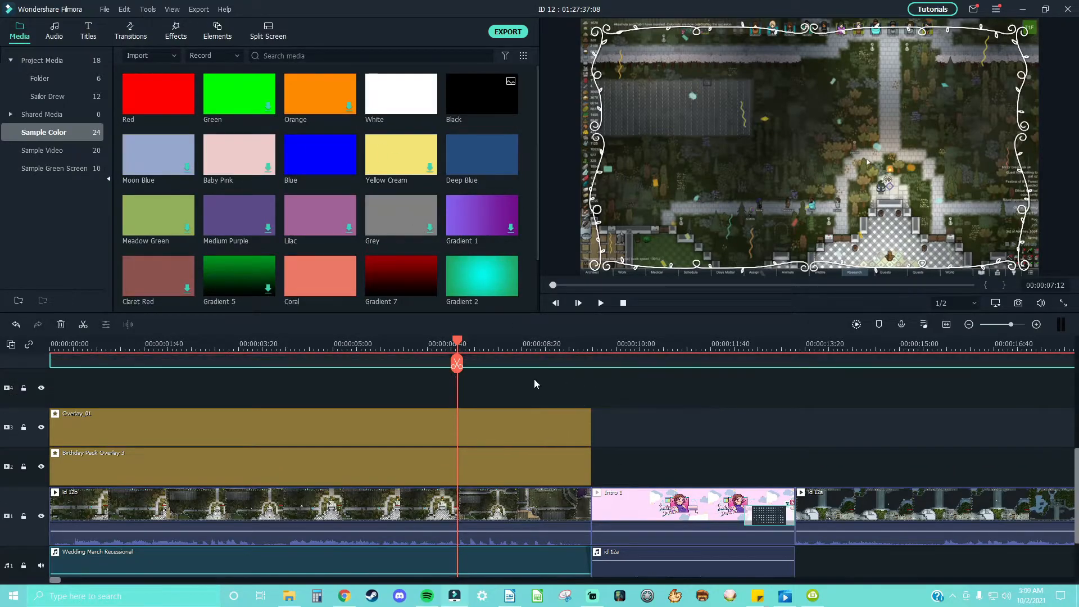
drag(495, 121, 160, 383)
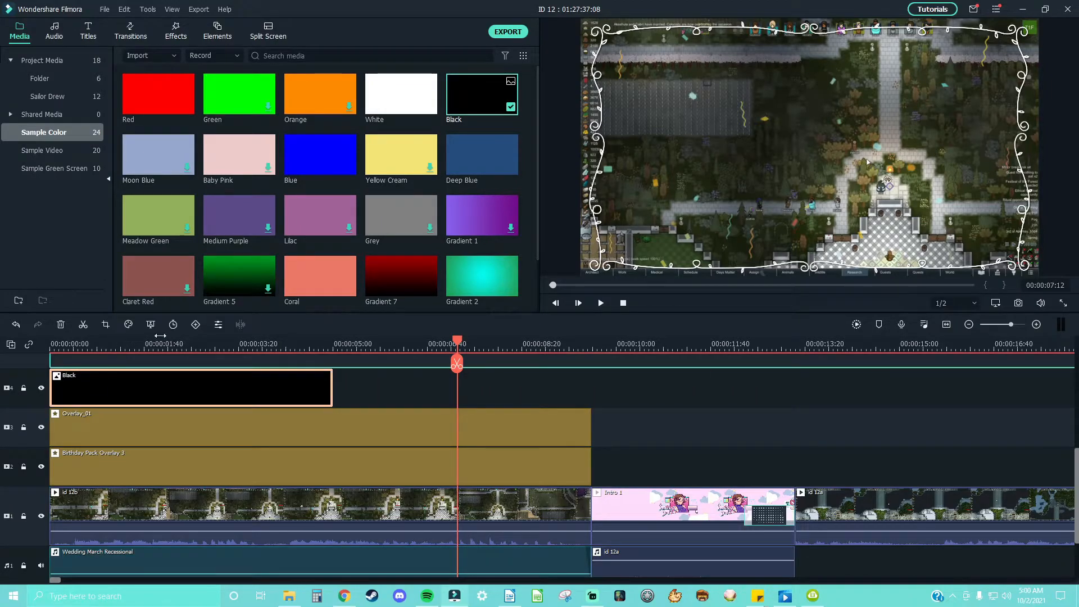
Step: Split the Black clip at 00:00:01:03, then move the remainder over the overlays' end and shorten it to about one second
click(110, 341)
key(ctrl+b)
drag(147, 387, 587, 400)
drag(775, 387, 612, 387)
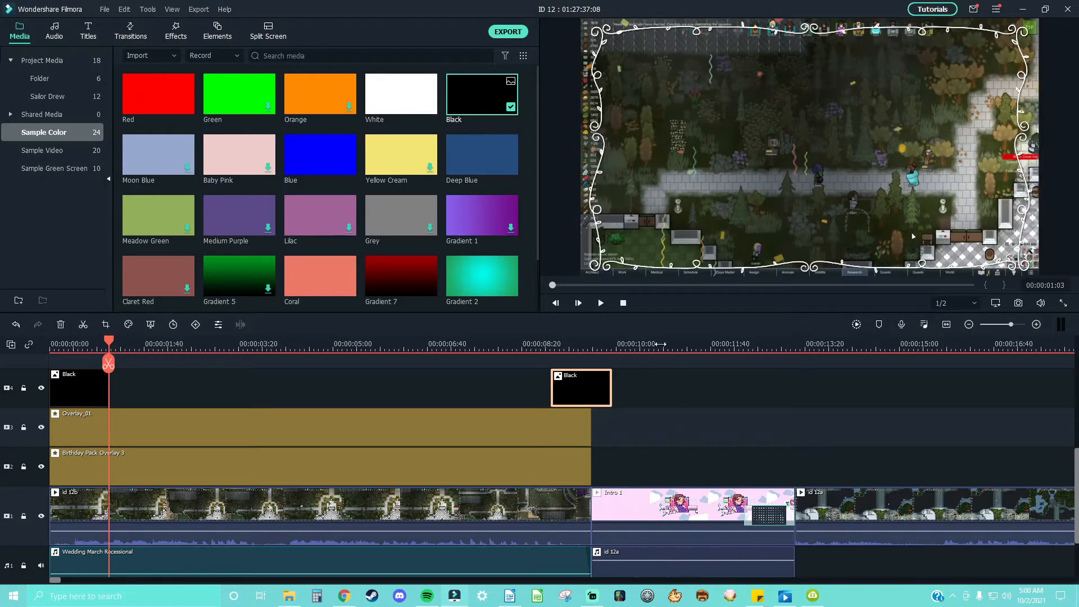
click(623, 303)
click(601, 303)
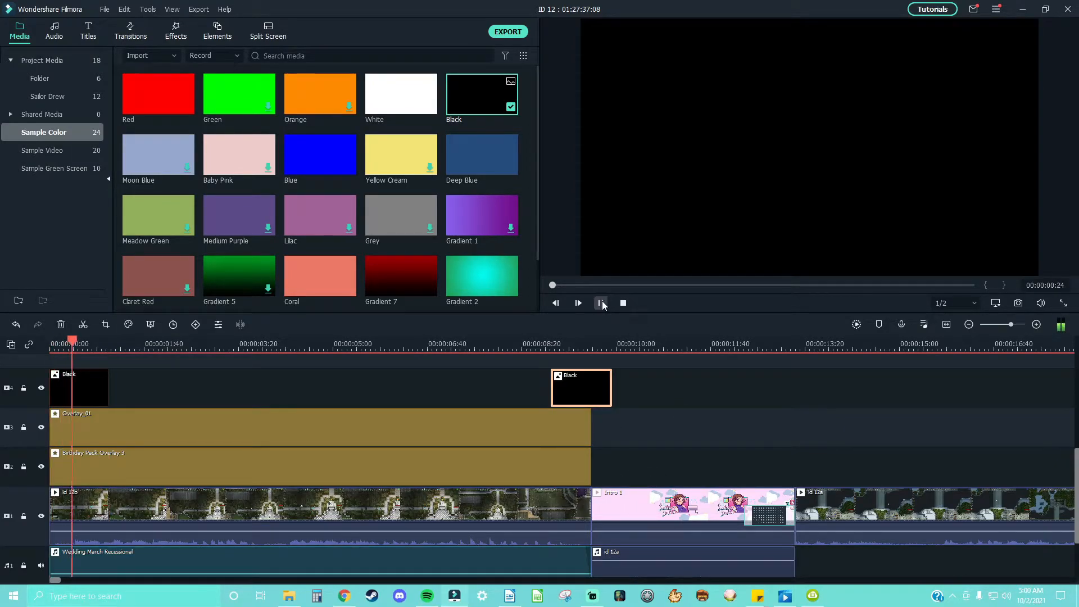
key(space)
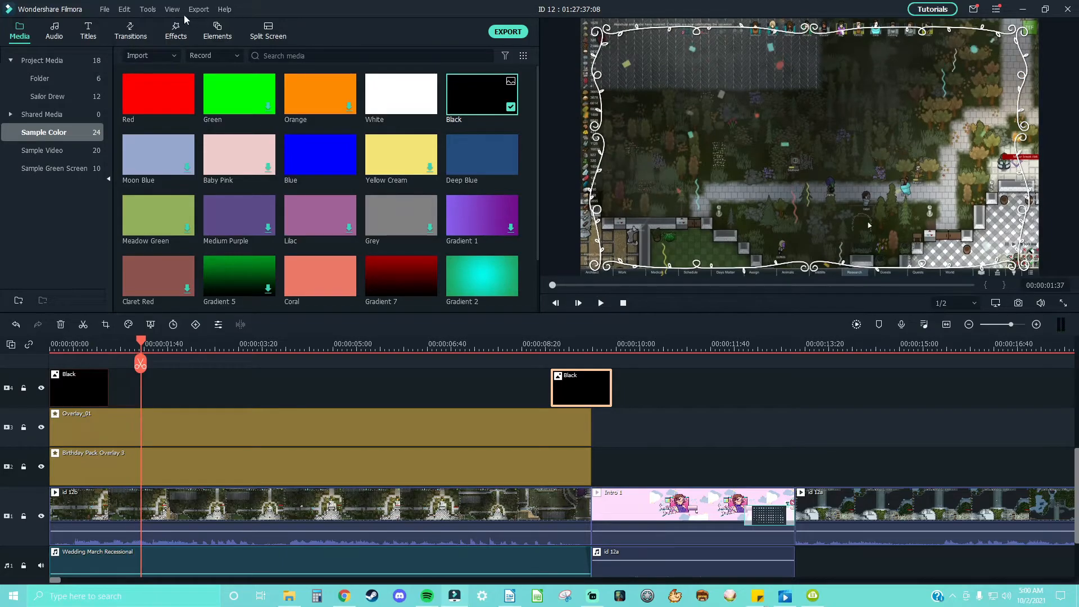
Step: Apply the Dissolve transition to the end of the first Black clip
click(131, 31)
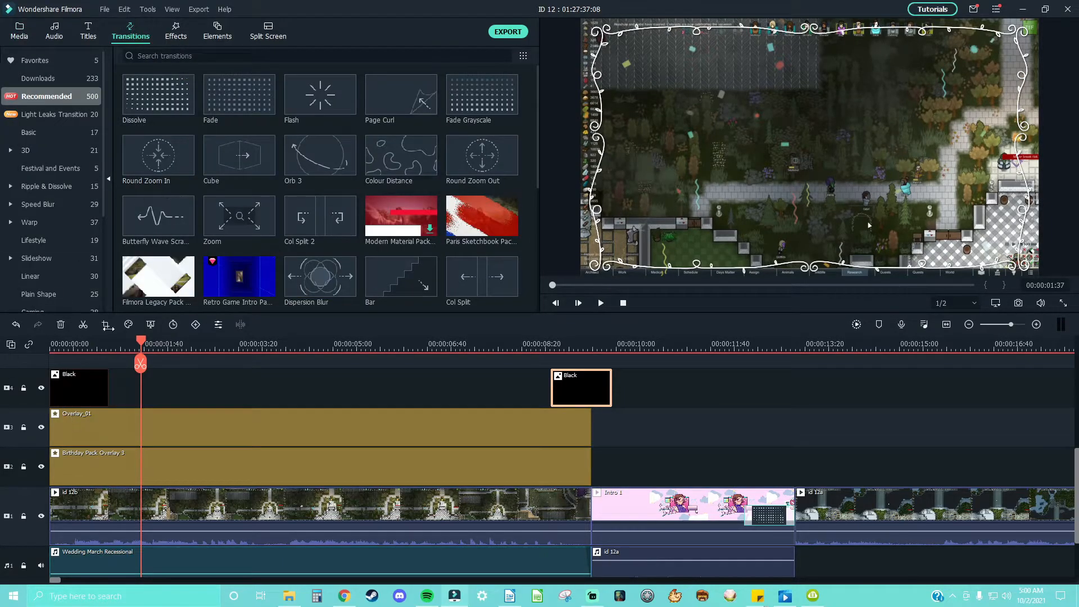
scroll(435, 428, down, 1)
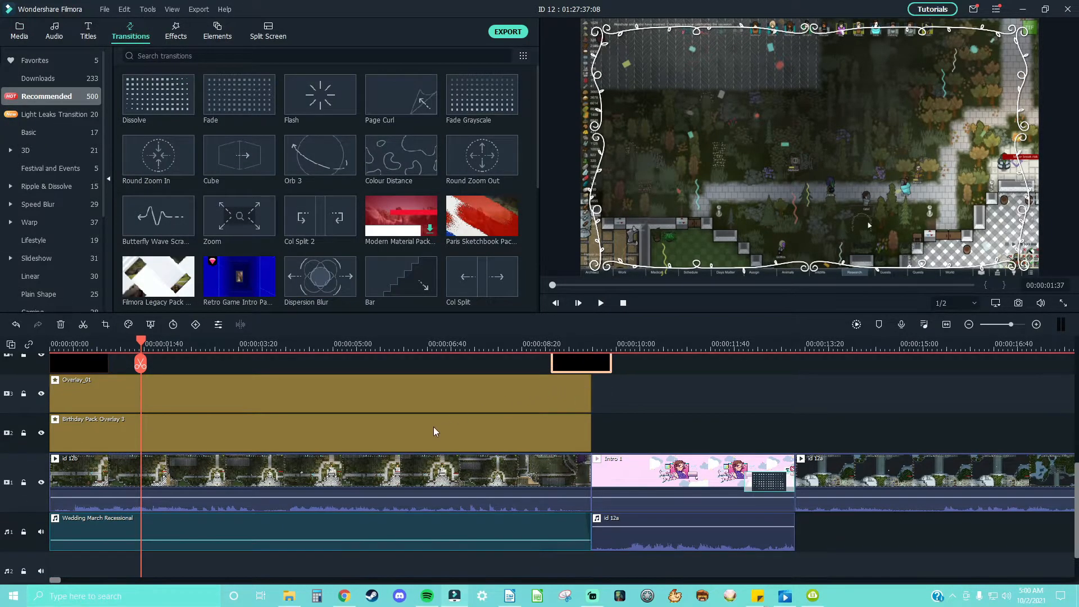
scroll(113, 386, up, 2)
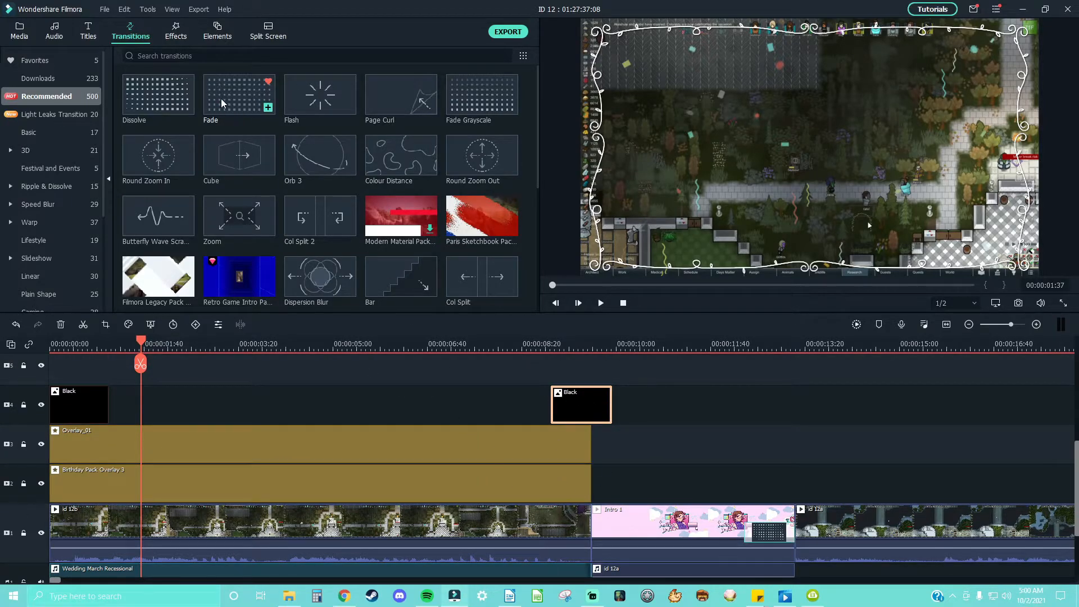
click(178, 93)
scroll(151, 365, up, 1)
click(104, 428)
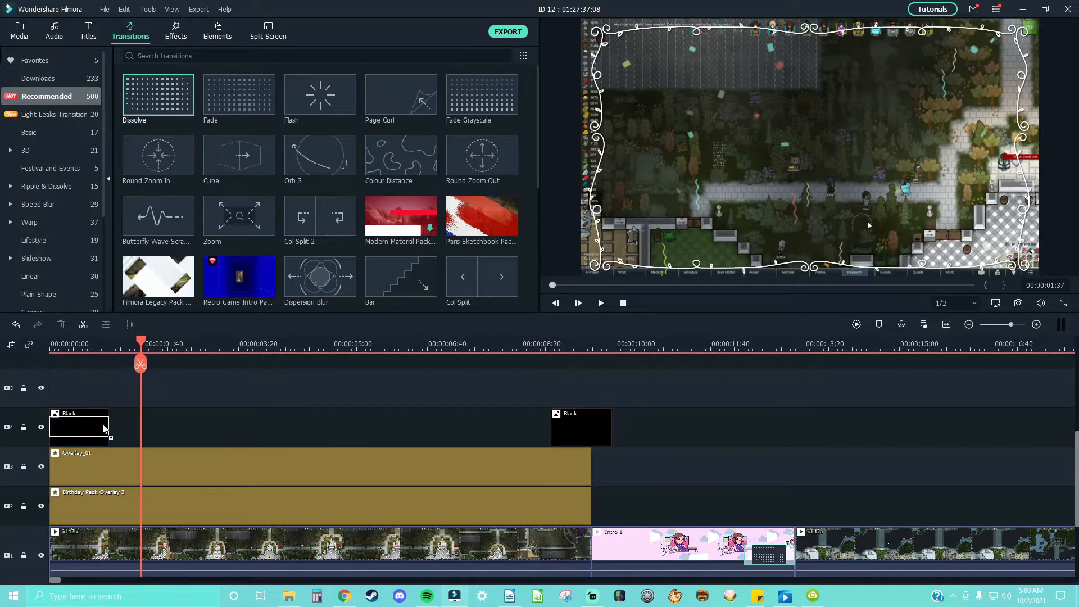
mouse_move(103, 429)
mouse_down()
mouse_move(70, 424)
mouse_move(87, 424)
mouse_up()
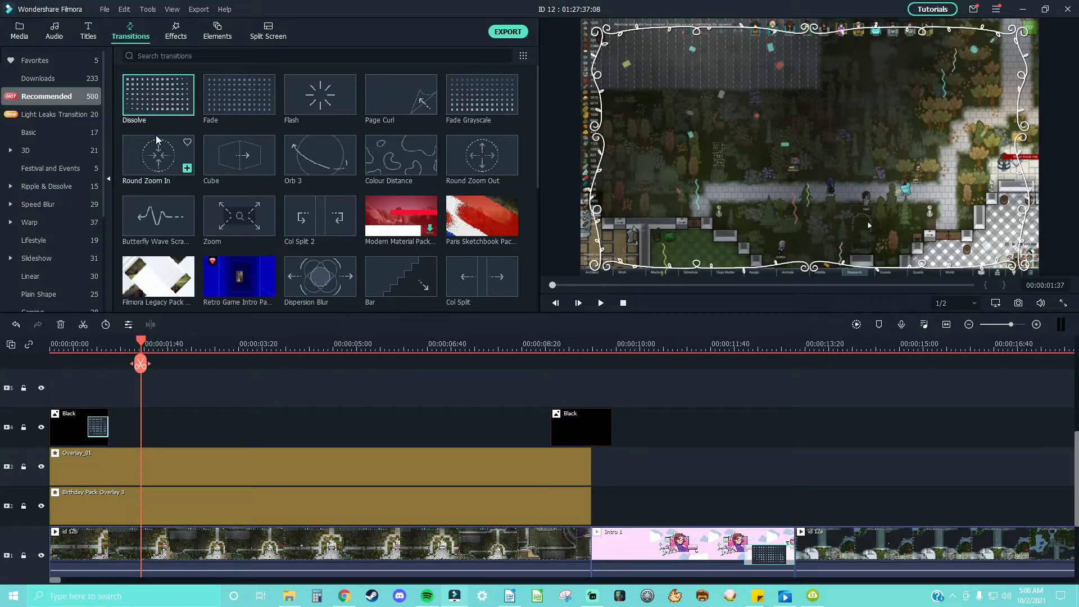
Step: Apply the Dissolve transition to both ends of the second Black clip and preview the opening through to the intro
drag(158, 101, 597, 431)
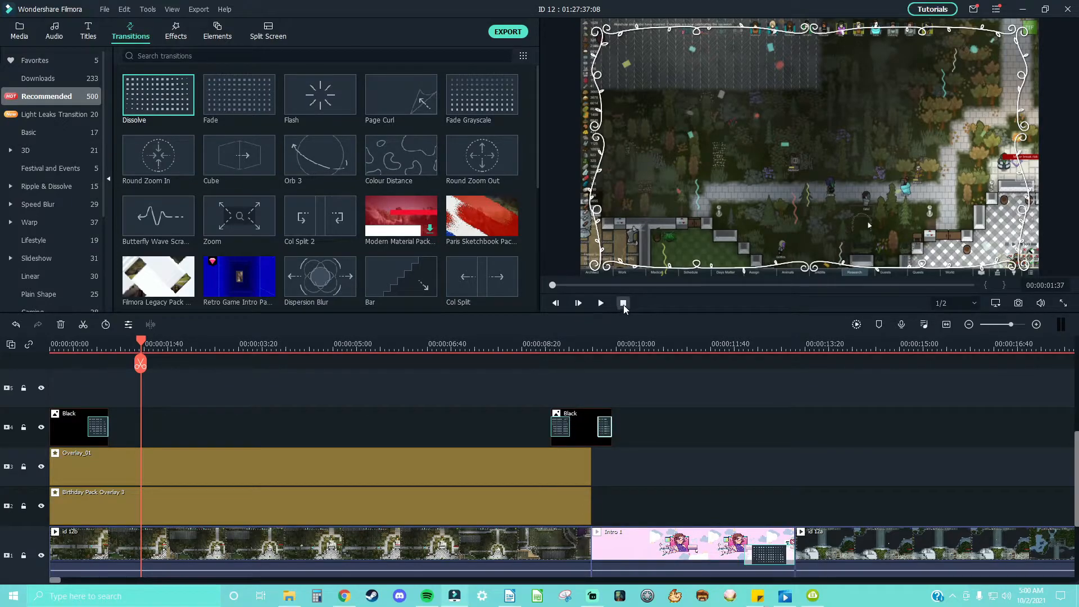
click(623, 305)
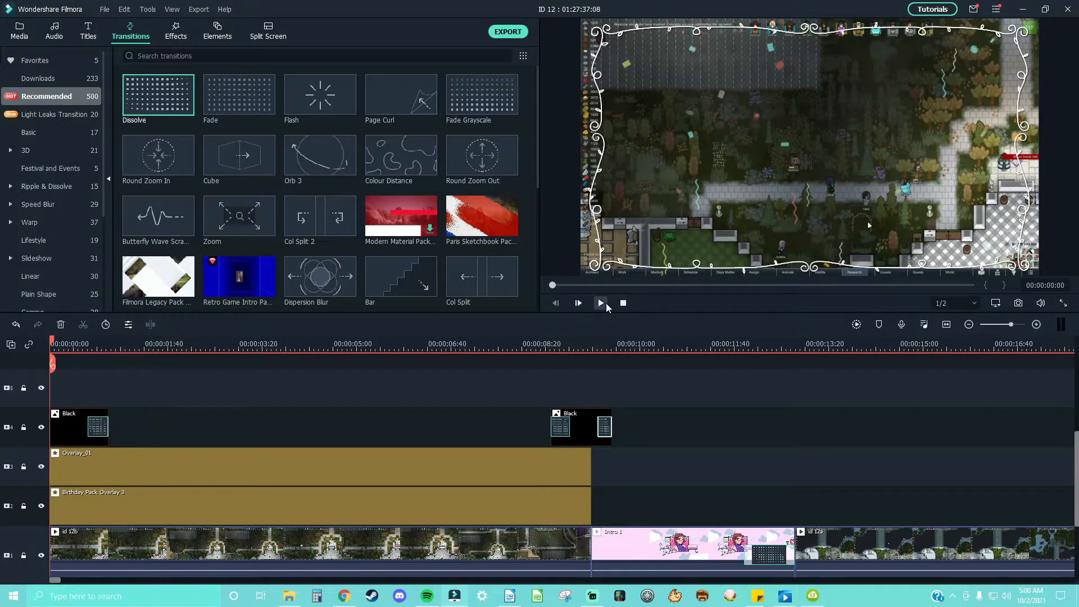
click(605, 302)
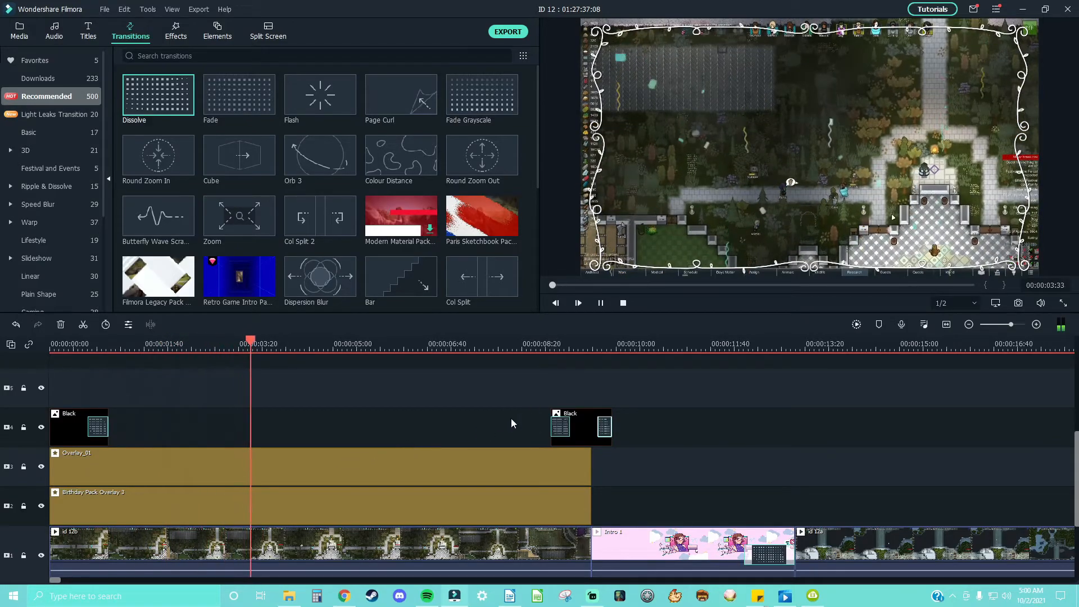
click(552, 344)
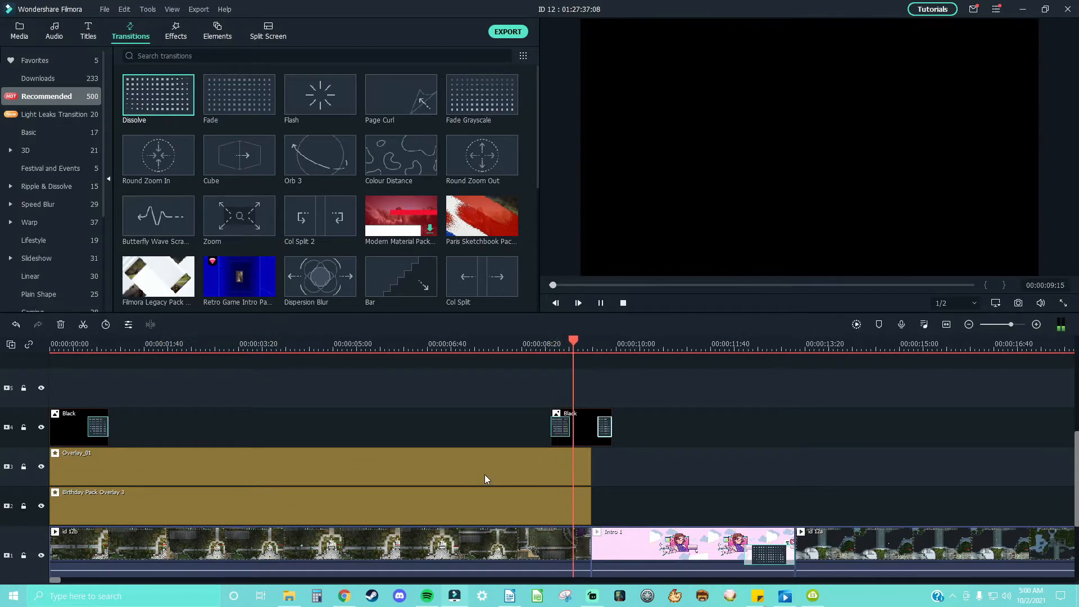
key(space)
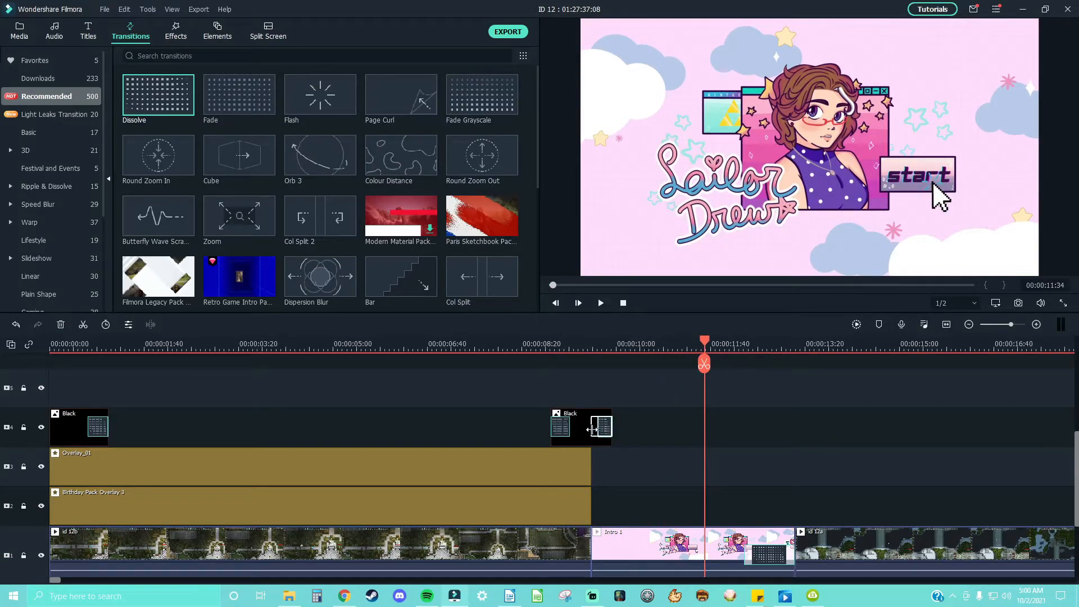
Step: Trim the end of the second Black clip slightly and shift the clip a little later across the join between the overlays and Intro 1
click(572, 429)
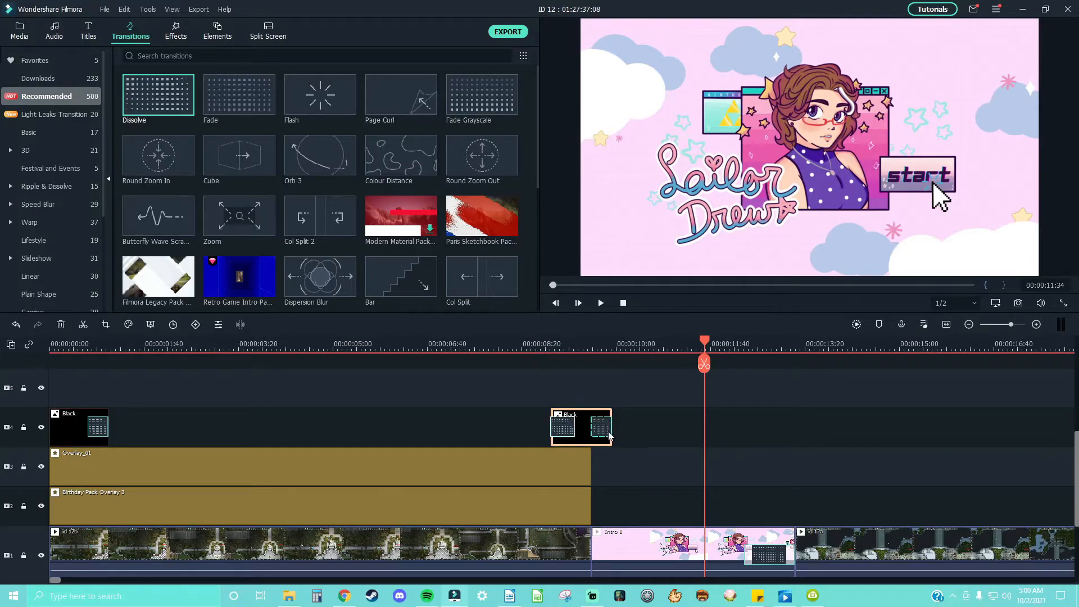
drag(611, 431, 604, 431)
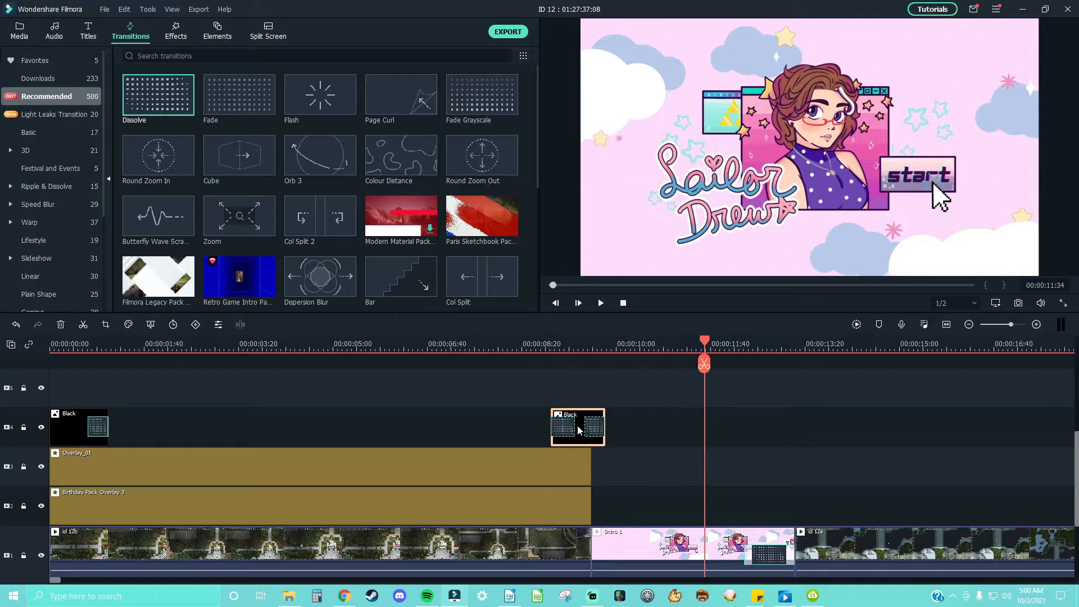
scroll(579, 425, down, 2)
click(613, 346)
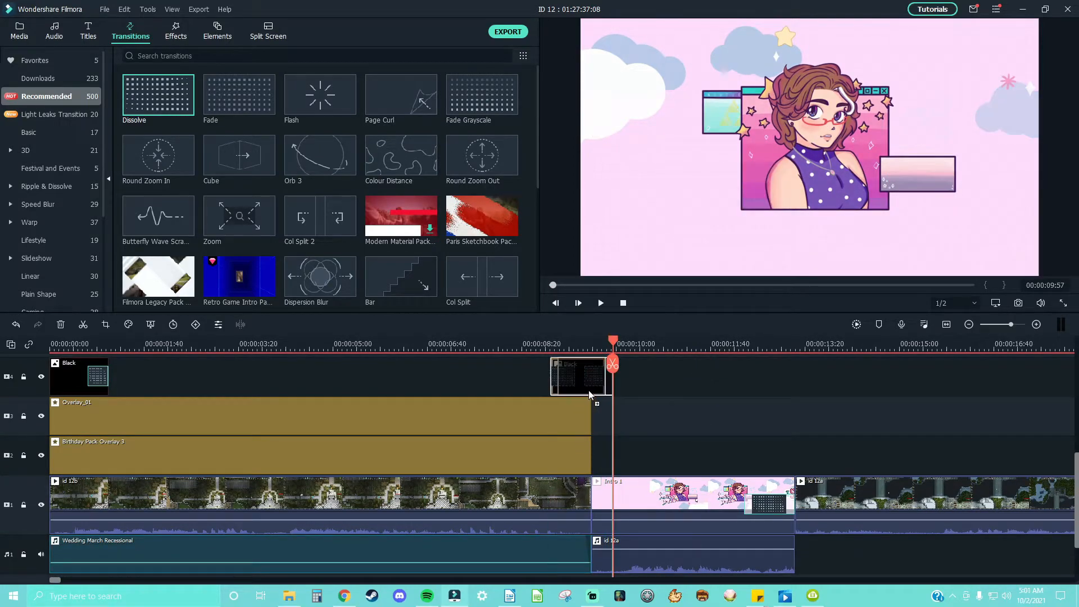
Step: Add short audio fades at the start and end of the id 12b clip and the Wedding March Recessional track
scroll(502, 505, down, 2)
click(502, 504)
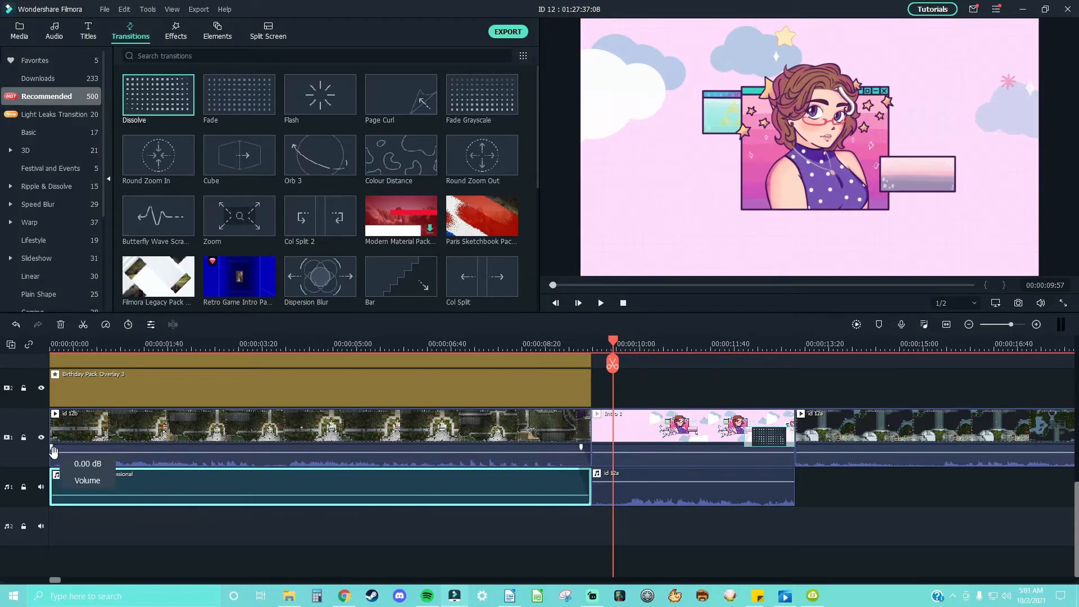
drag(58, 447, 47, 448)
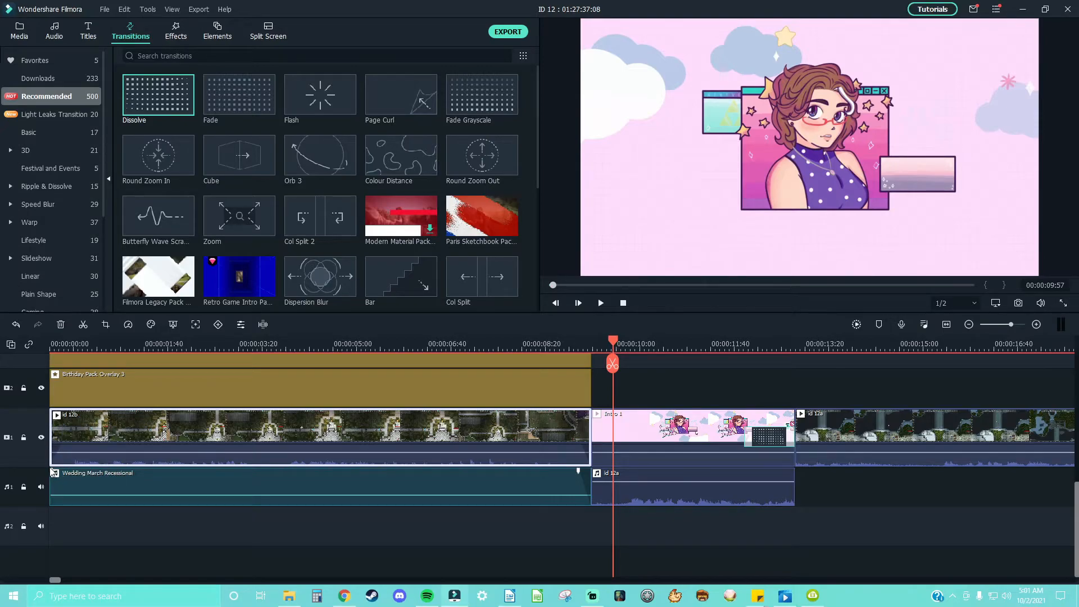
drag(53, 473, 51, 472)
click(604, 502)
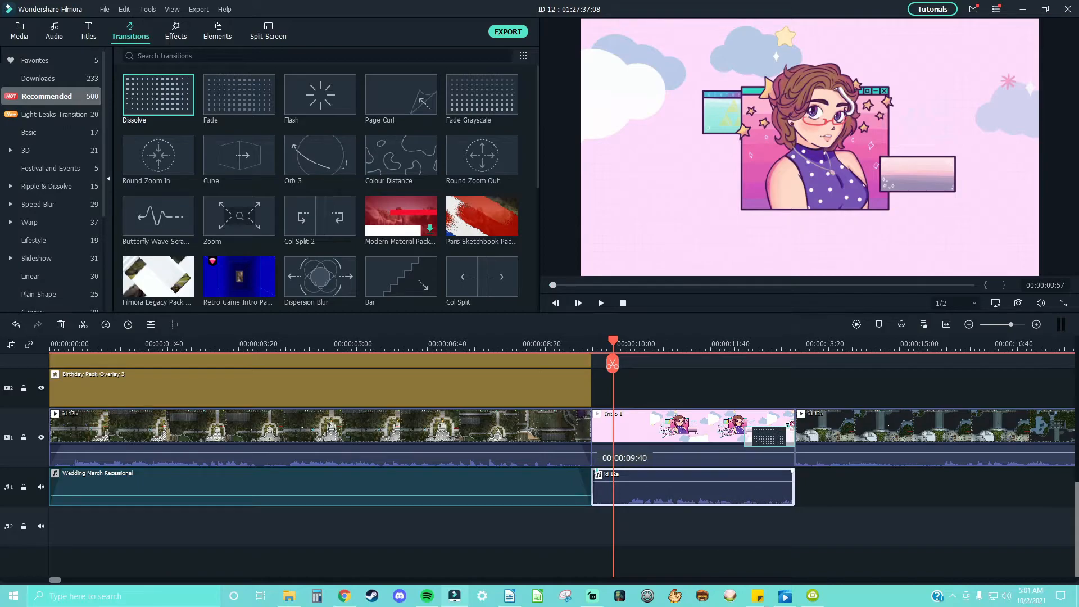
Step: Shorten the first Black clip to about 0.6 seconds and replay the opening from the start to check its timing
scroll(614, 421, up, 1)
click(622, 303)
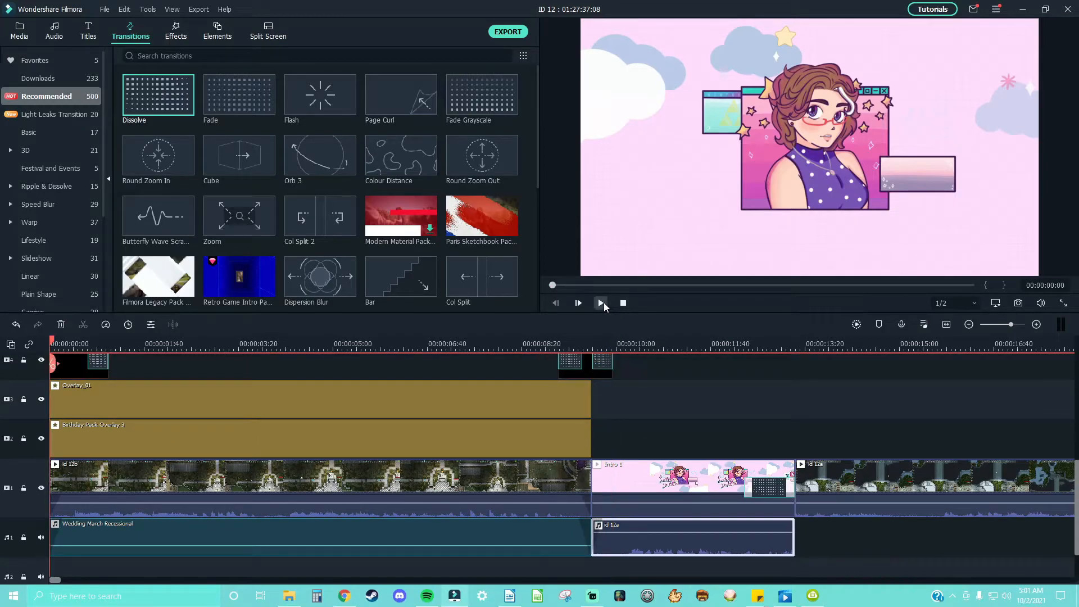
click(602, 303)
click(602, 302)
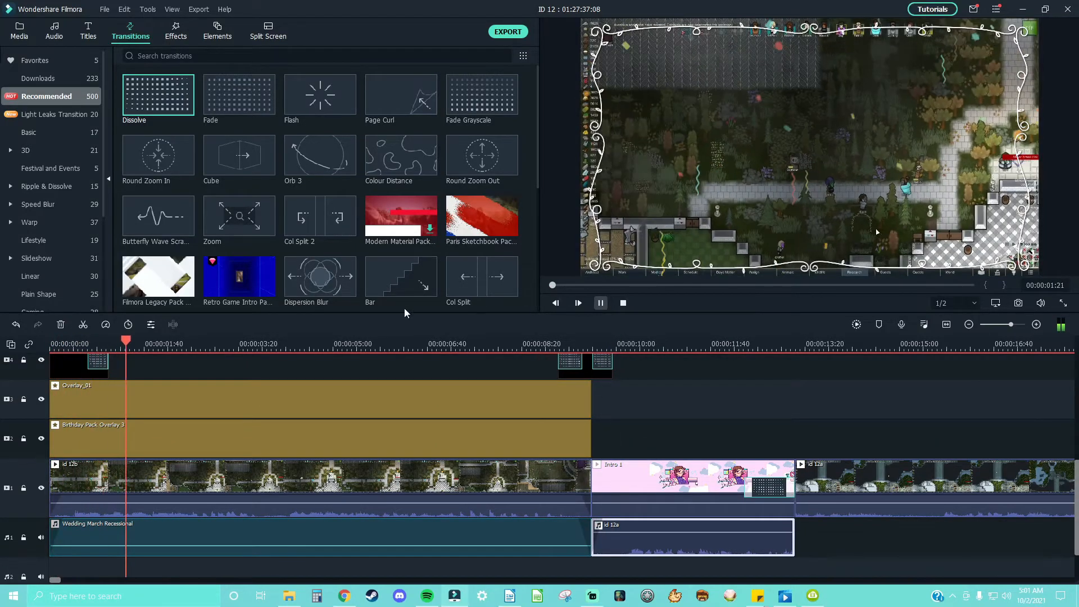
click(80, 369)
click(109, 375)
drag(109, 374, 84, 374)
click(624, 302)
click(602, 303)
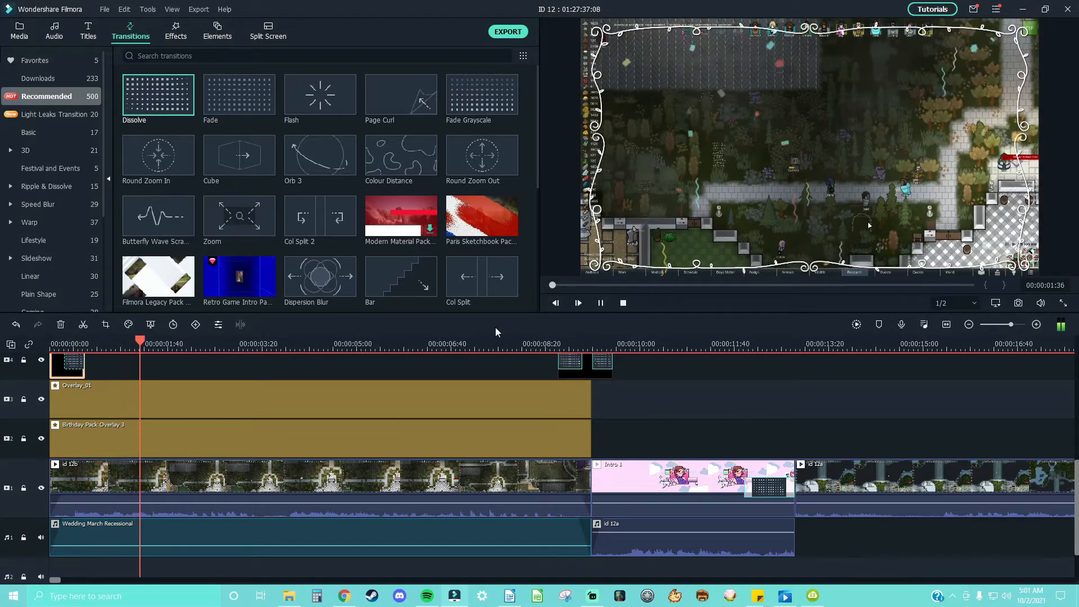
scroll(582, 395, up, 2)
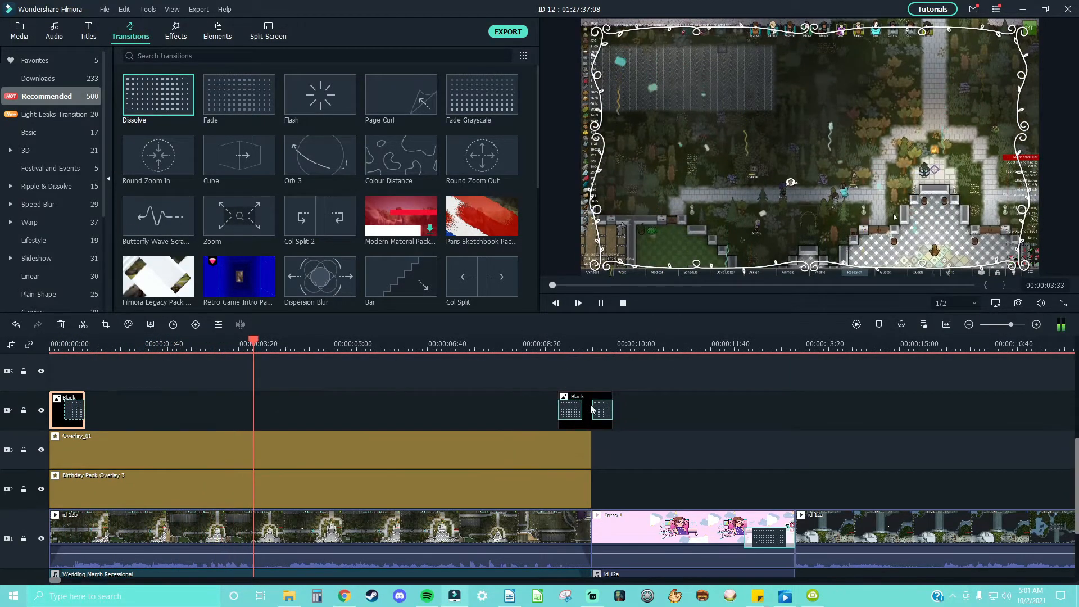
scroll(239, 397, down, 1)
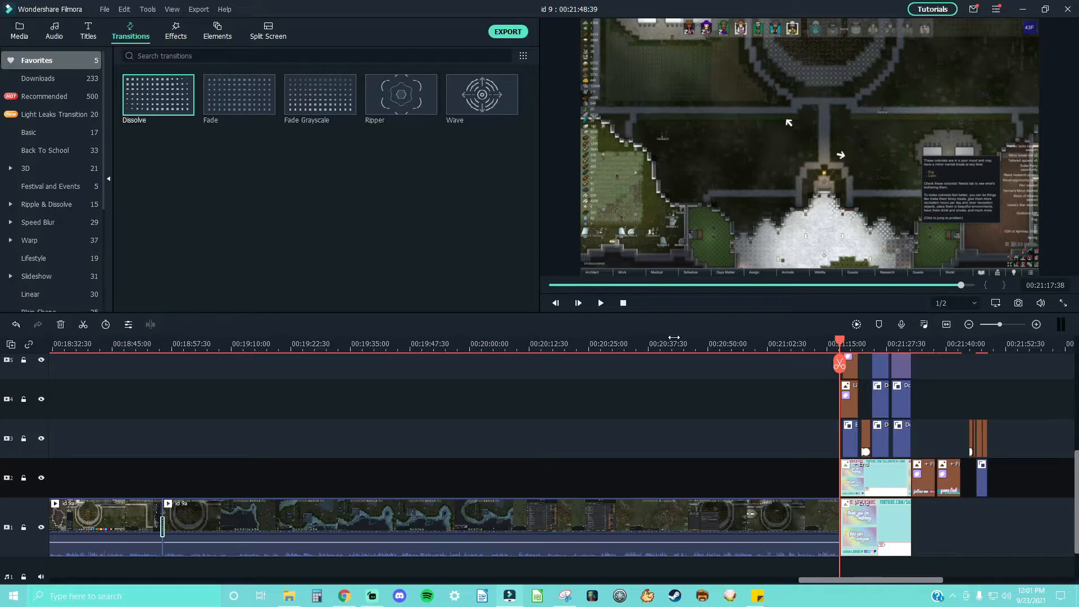
Step: Bring the id 9 project's end-screen section into view and open the + Episode Base project
mouse_move(888, 482)
mouse_down()
mouse_move(845, 483)
mouse_move(888, 482)
mouse_up()
drag(864, 582, 886, 579)
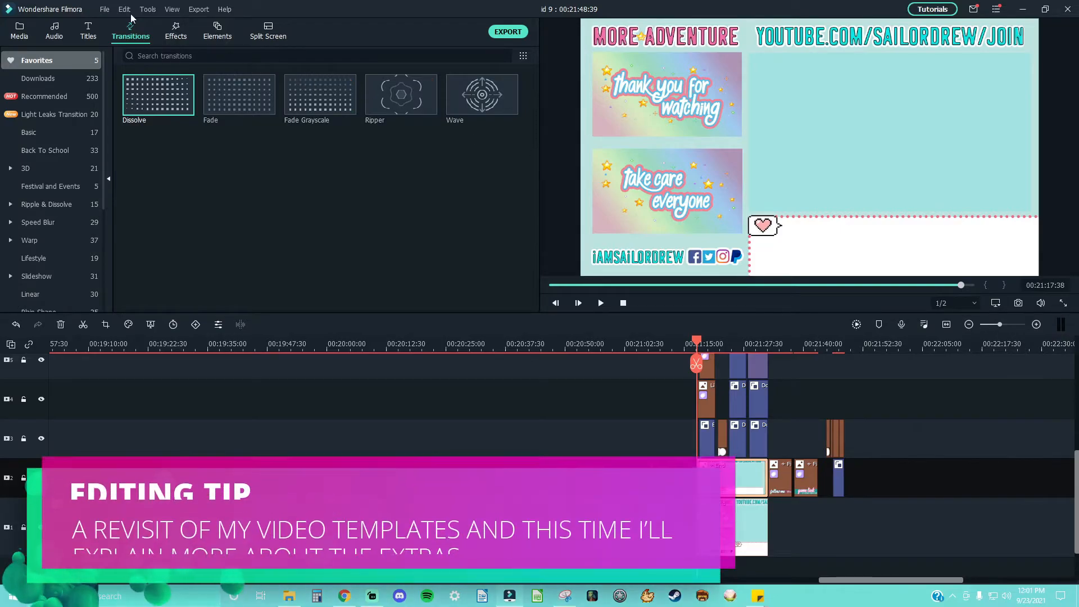
click(112, 10)
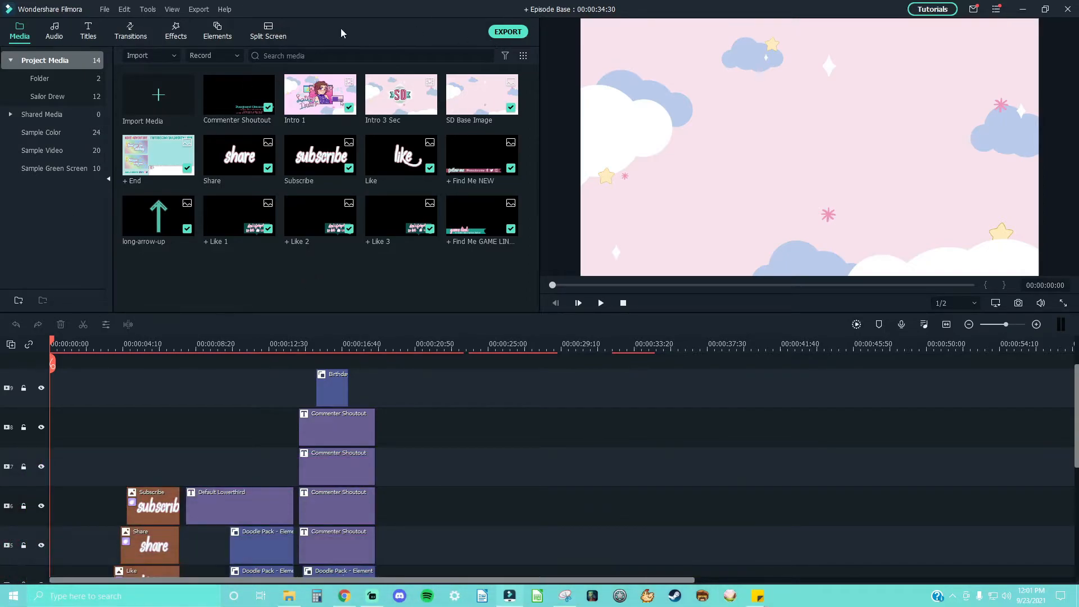
Step: Review the template's tracks by scrubbing through the game link banner, the Like animation and the + End screen
click(106, 11)
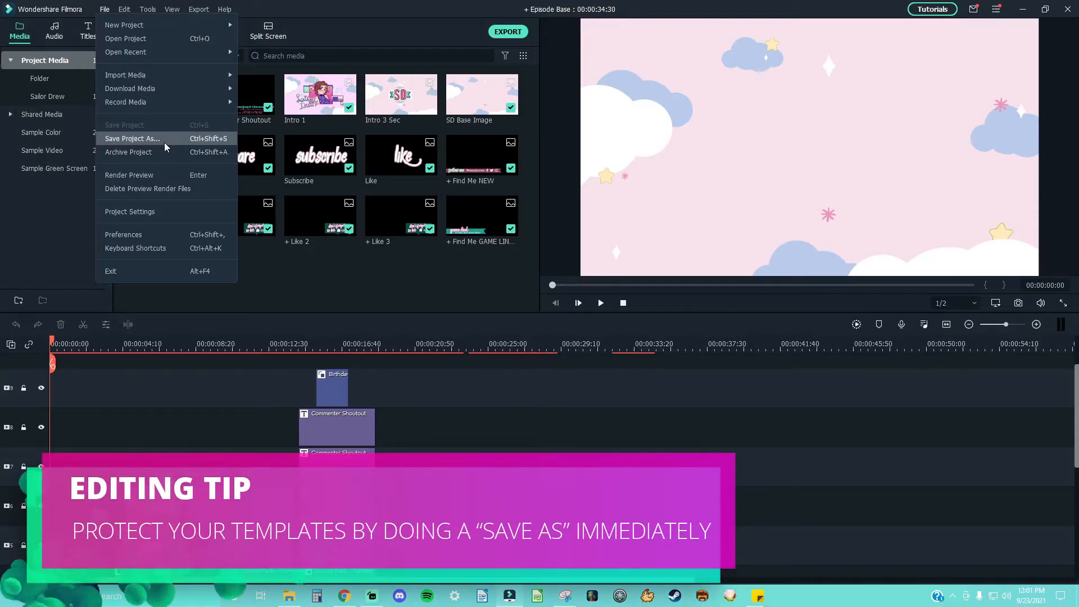
click(400, 272)
scroll(410, 405, down, 3)
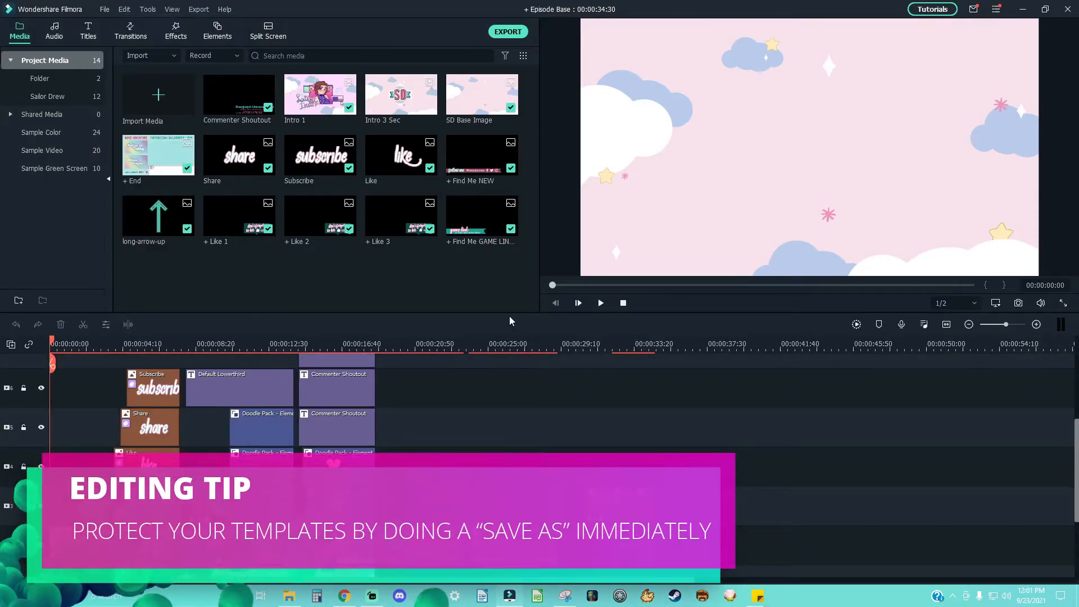
scroll(360, 399, down, 3)
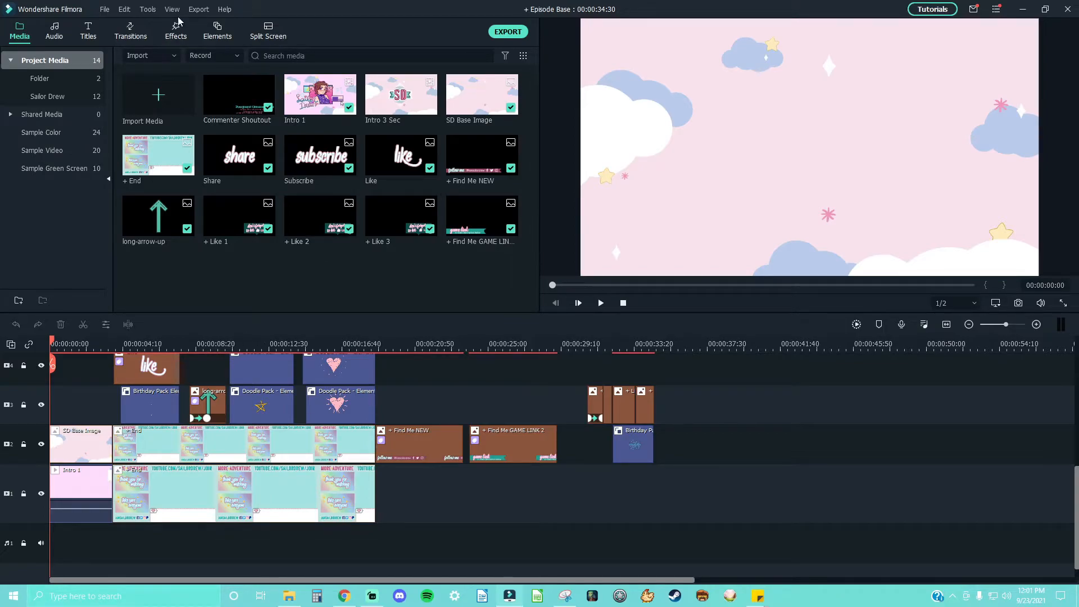
scroll(456, 424, down, 1)
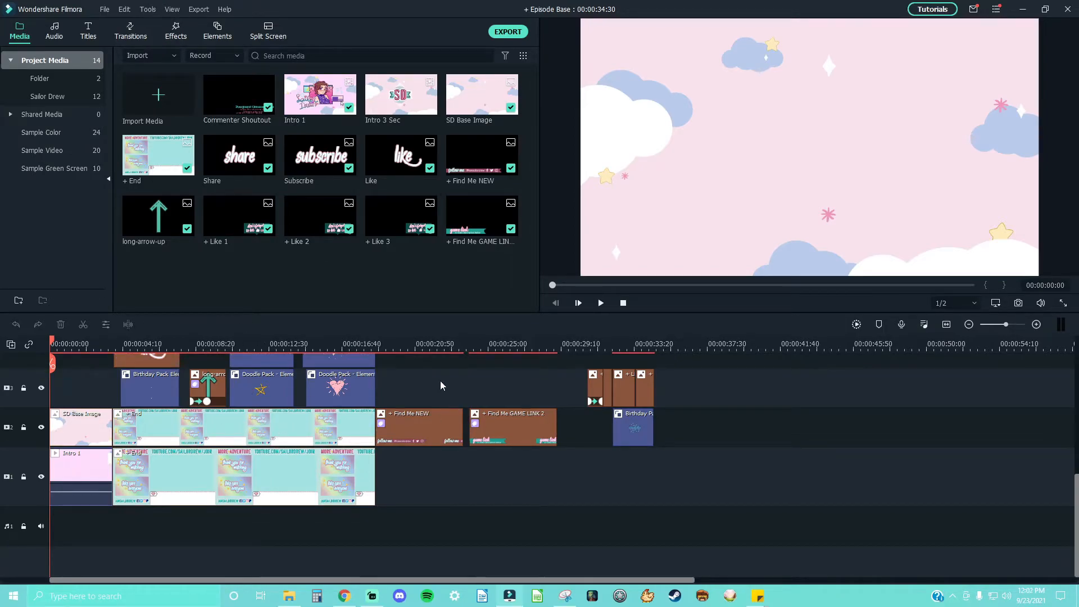
drag(393, 345, 503, 373)
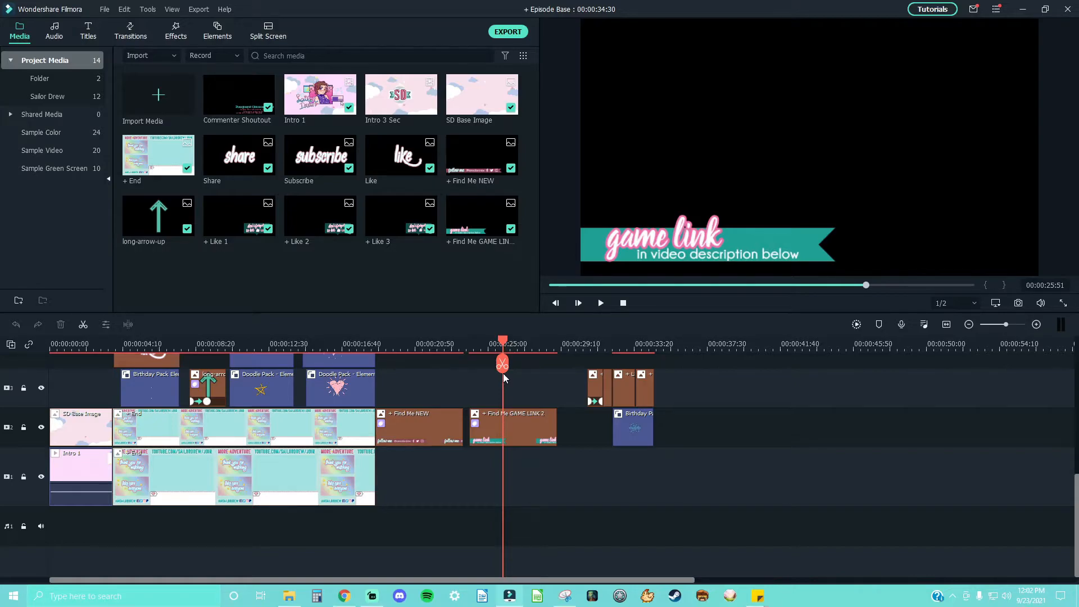
drag(504, 373, 616, 383)
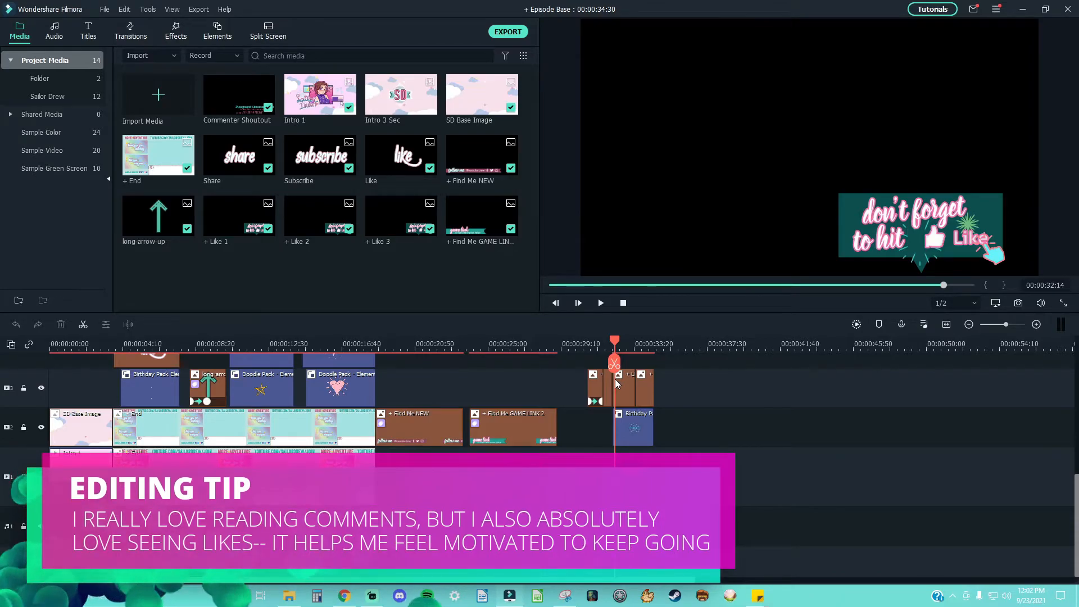
mouse_move(616, 382)
mouse_down()
mouse_move(602, 379)
mouse_move(639, 385)
mouse_move(599, 388)
mouse_move(628, 389)
mouse_up()
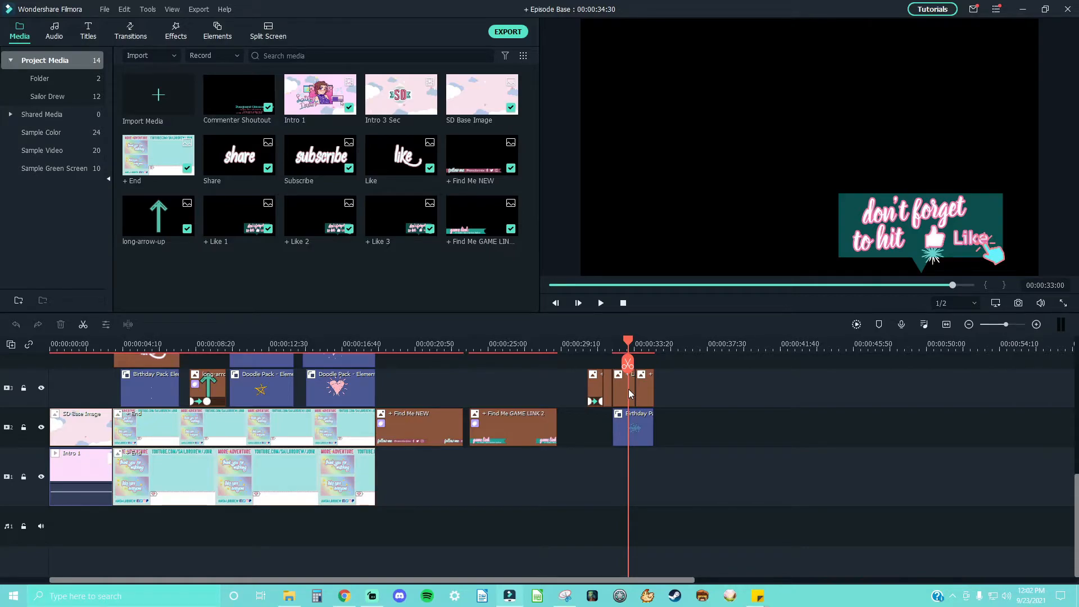
drag(626, 389, 617, 400)
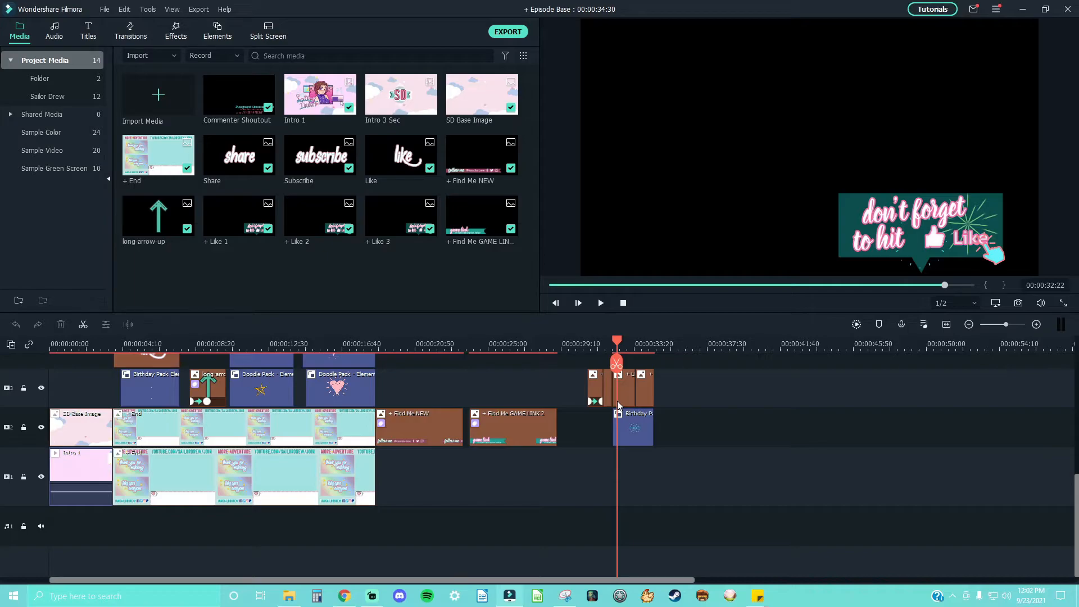
mouse_move(617, 400)
mouse_down()
mouse_move(594, 405)
mouse_move(624, 408)
mouse_up()
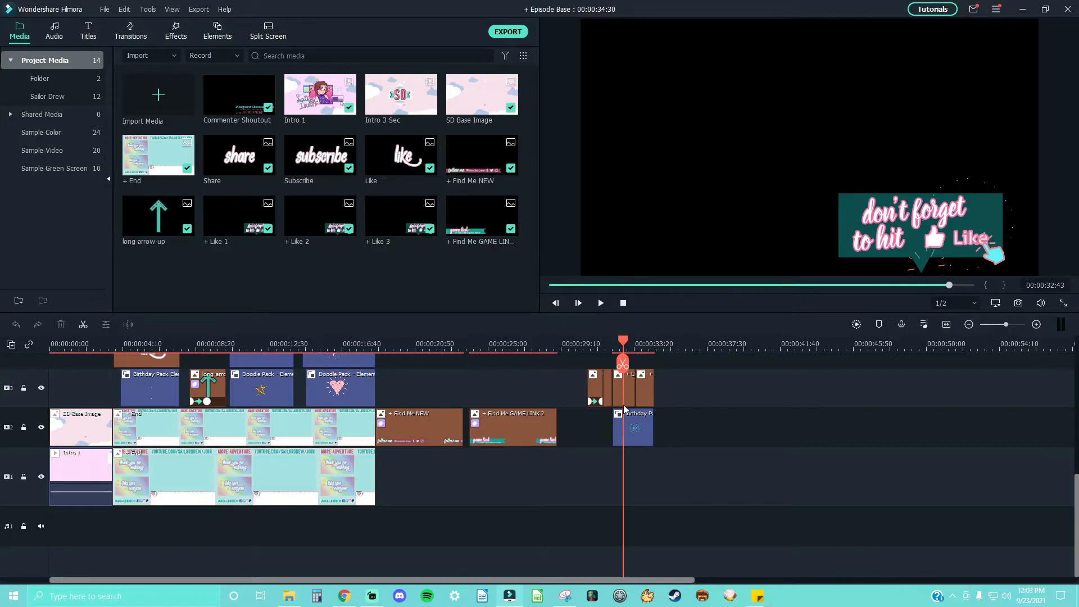
mouse_move(625, 409)
mouse_down()
mouse_move(584, 401)
mouse_move(659, 403)
mouse_move(616, 409)
mouse_move(640, 413)
mouse_up()
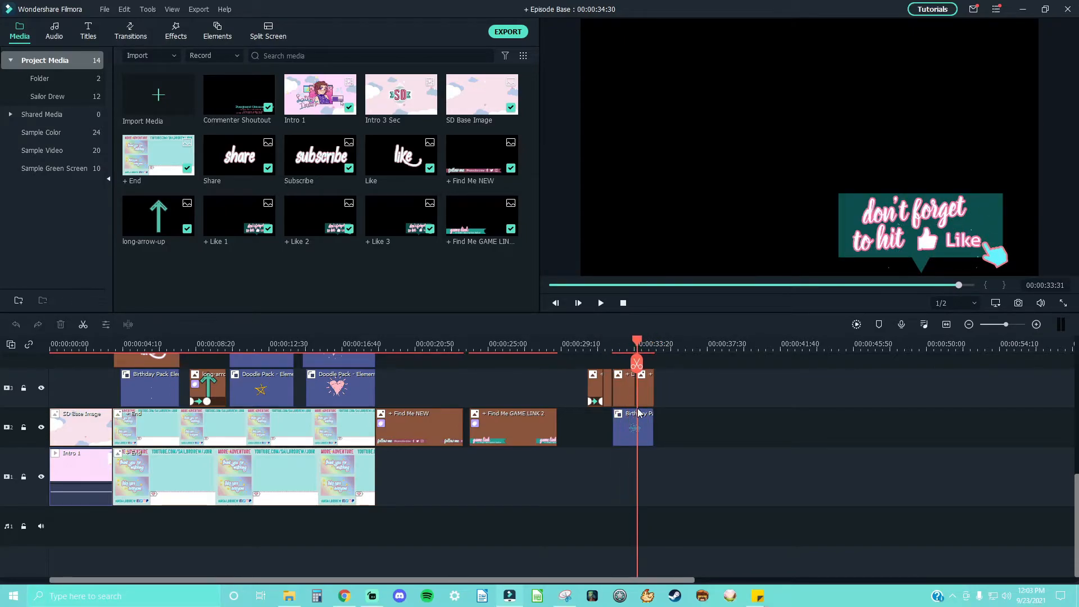
drag(209, 427, 303, 436)
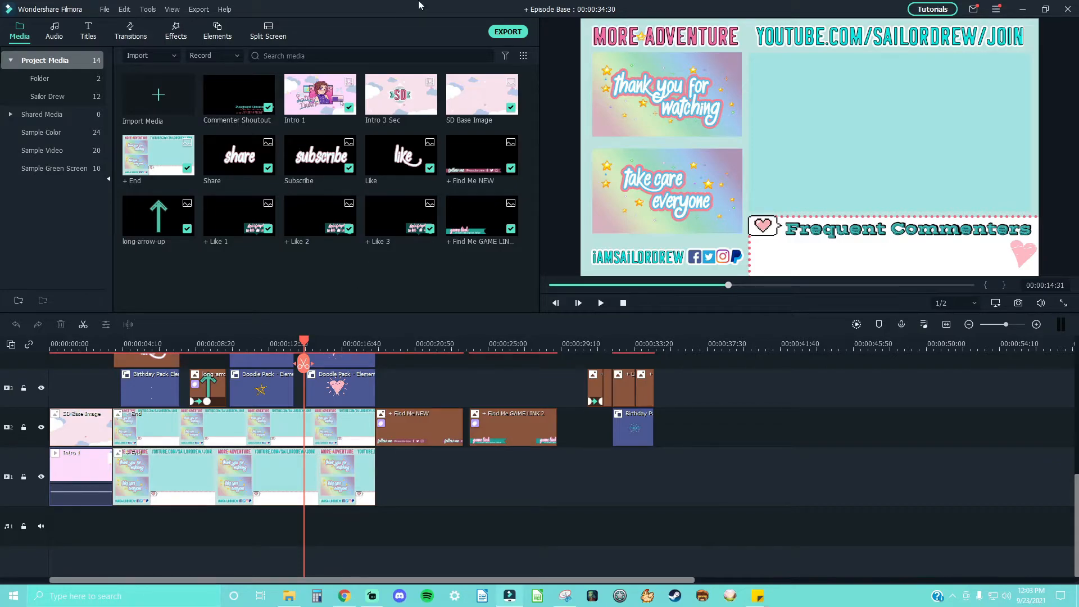
Step: Reopen the recent project id 9.wfp
click(203, 9)
mouse_move(150, 13)
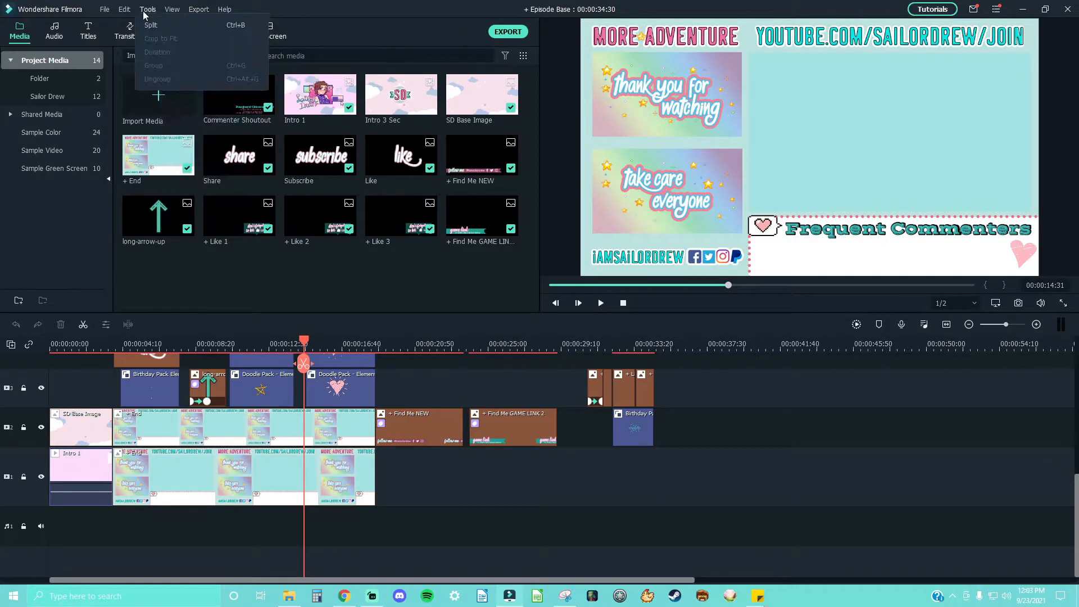
mouse_move(104, 10)
mouse_move(224, 52)
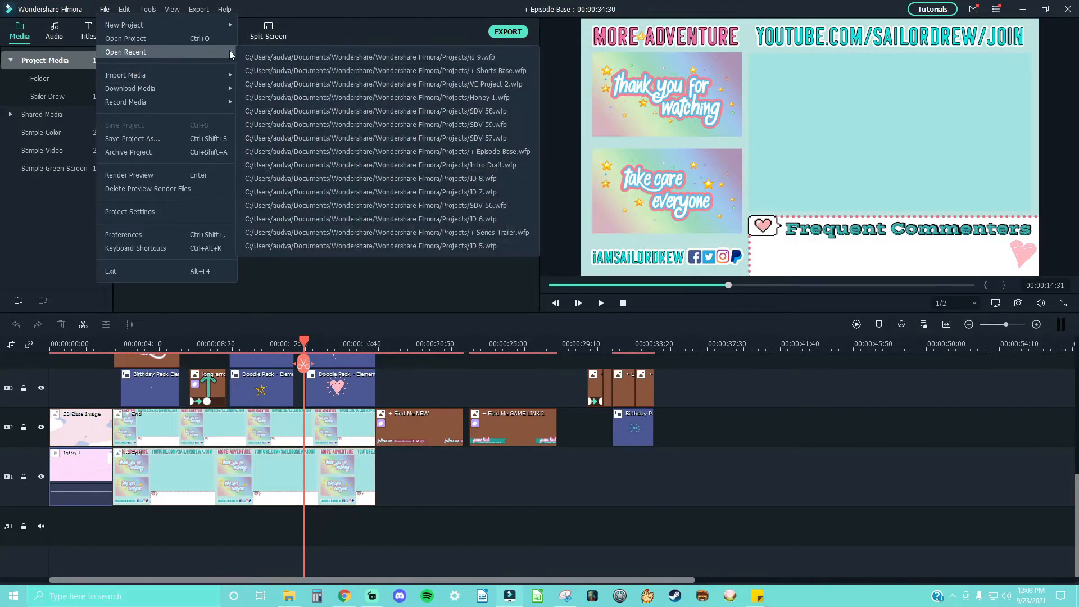
click(326, 56)
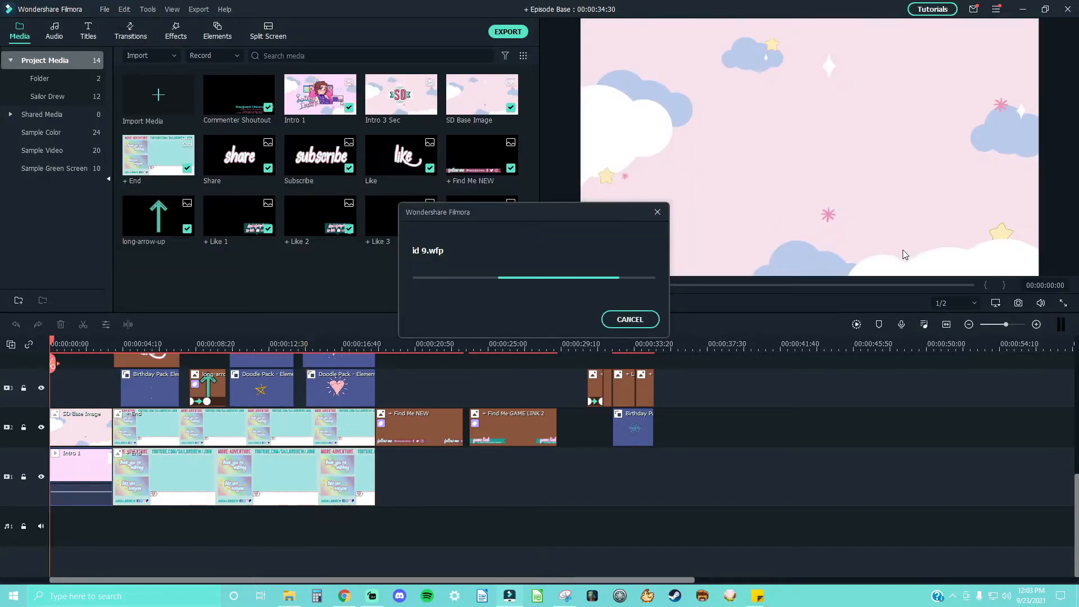
Step: Move the upper + End clip earlier over the last stretch of id 9a gameplay, ending where the gameplay ends, and zoom in on its start
click(1001, 346)
drag(92, 581, 513, 585)
drag(997, 325, 1005, 325)
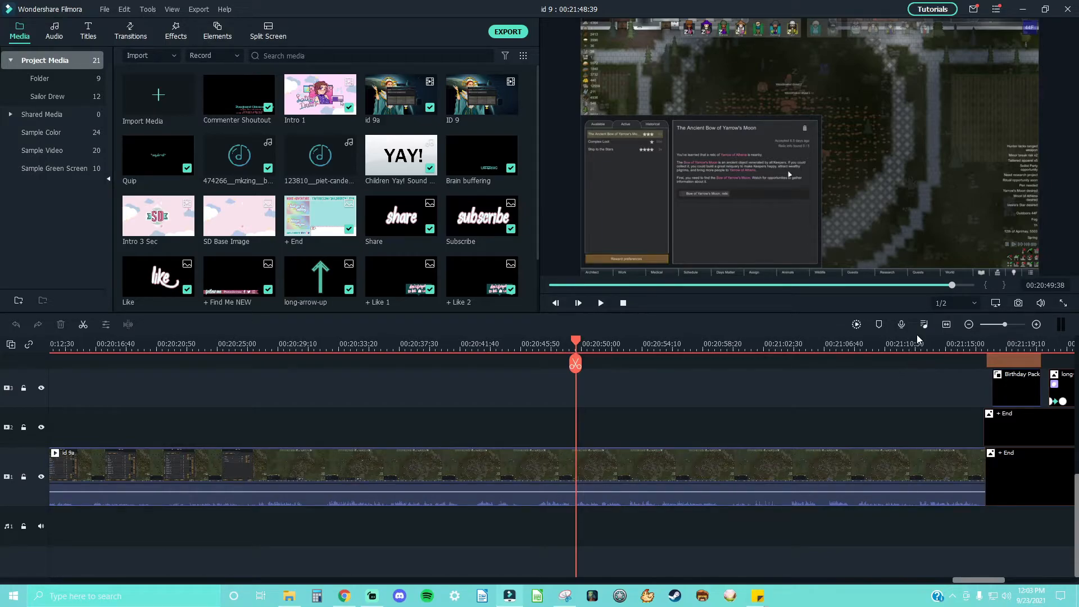
drag(578, 344, 861, 346)
drag(868, 384, 886, 414)
drag(977, 576, 979, 579)
click(960, 423)
drag(960, 423, 814, 427)
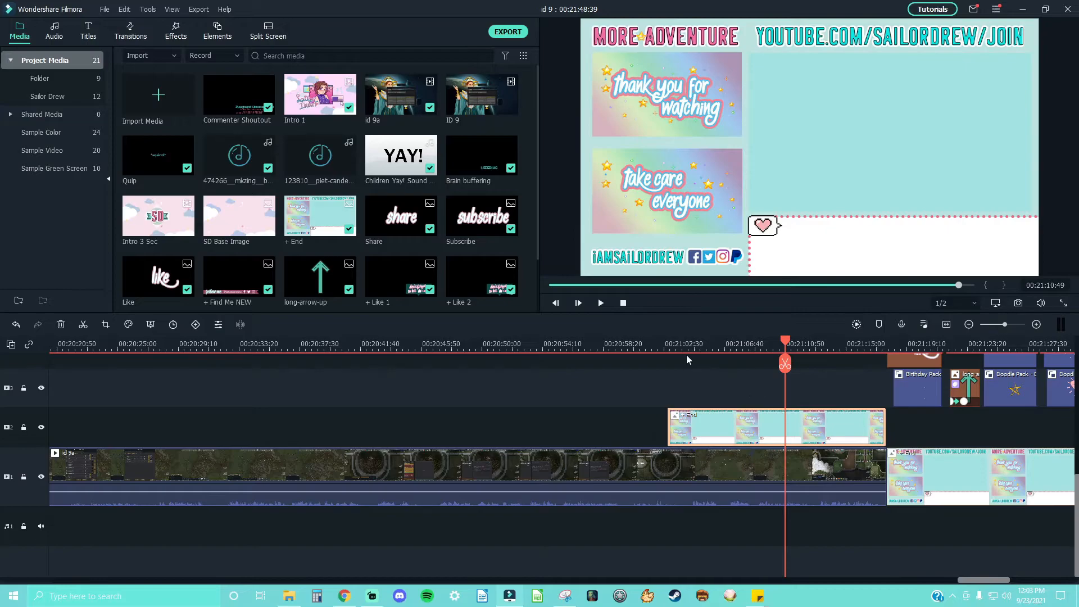
click(658, 345)
click(1011, 324)
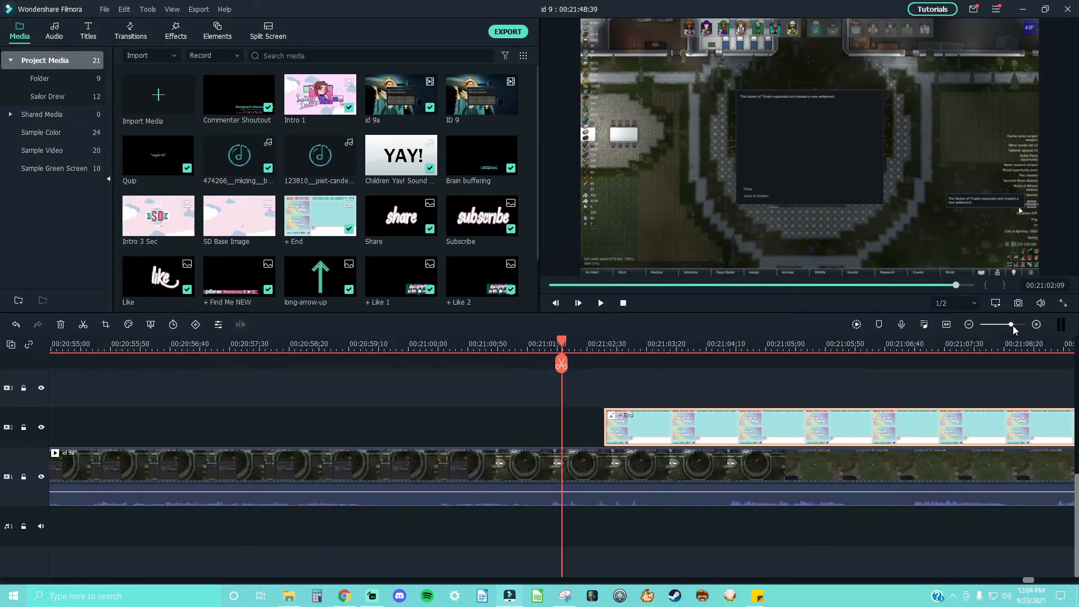
Step: Split the id 9a gameplay at about 00:21:00:50 and detach the audio from the piece after the cut
drag(646, 341, 330, 344)
click(416, 461)
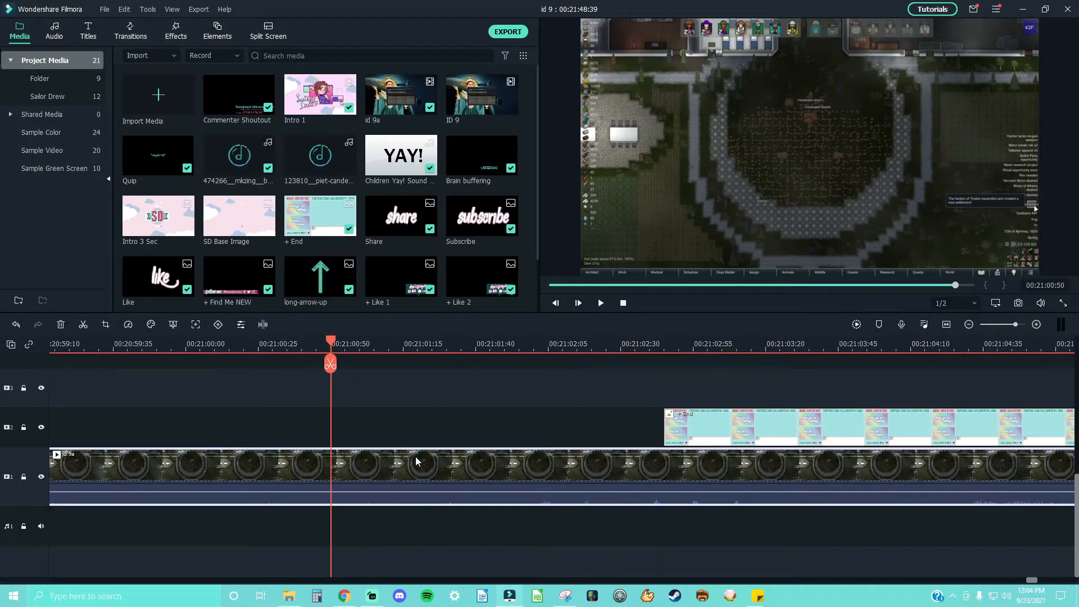
key(ctrl+b)
right_click(427, 469)
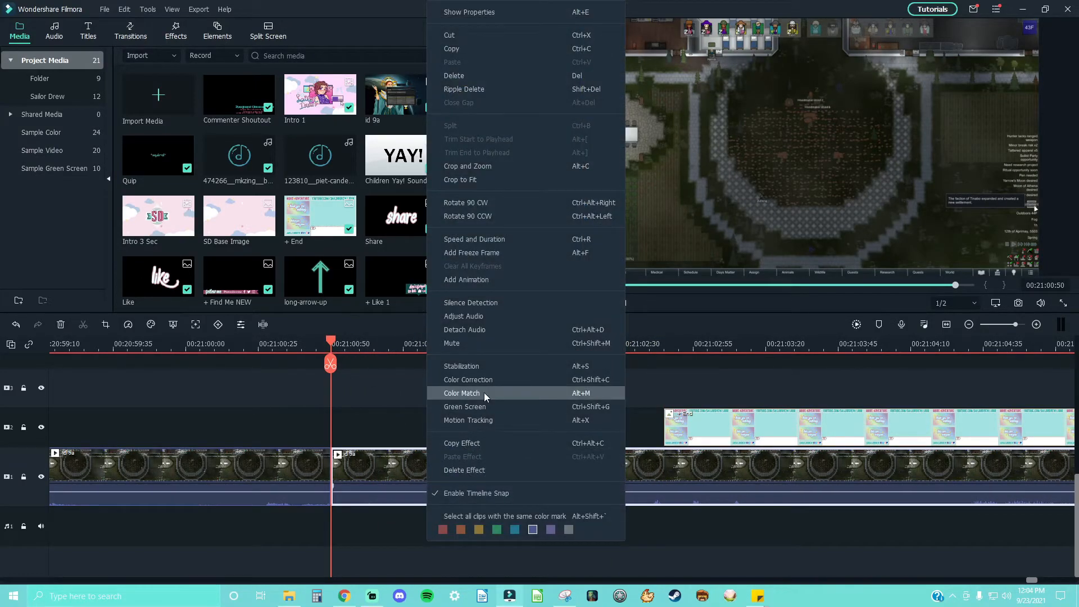
click(487, 330)
Step: Split the detached gameplay video where the upper + End clip starts
click(664, 344)
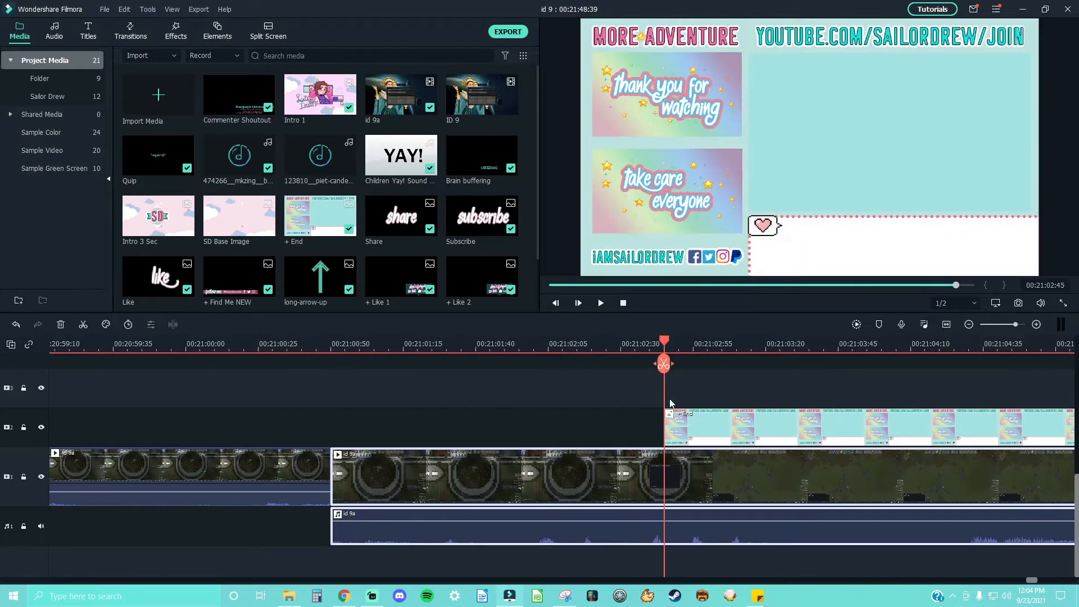
click(695, 470)
key(ctrl+b)
Step: Delete the upper + End clip lying over the last stretch of gameplay
click(704, 416)
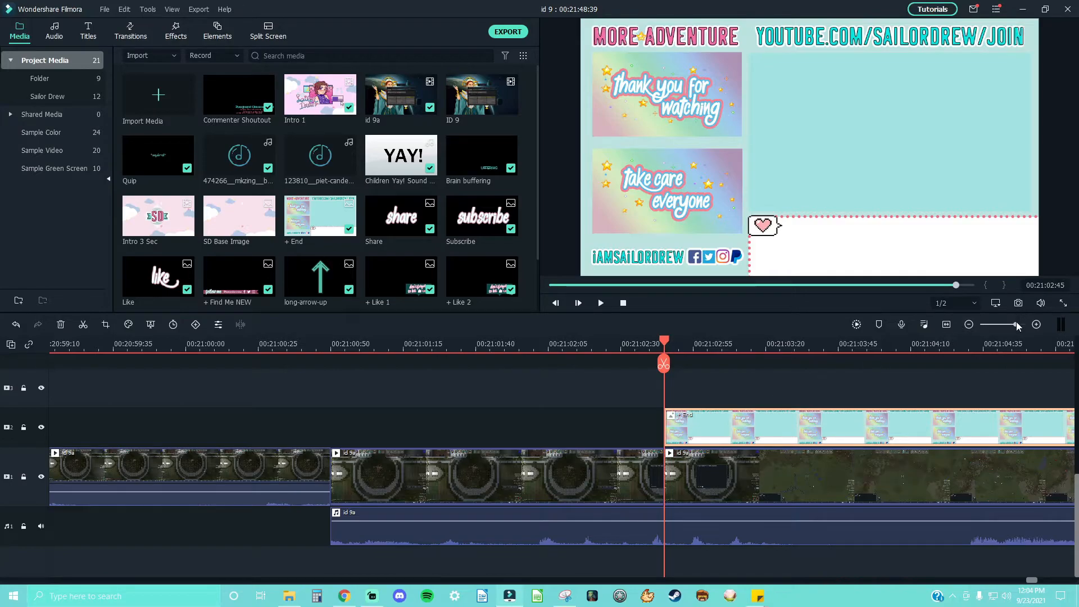
drag(1018, 328, 1009, 329)
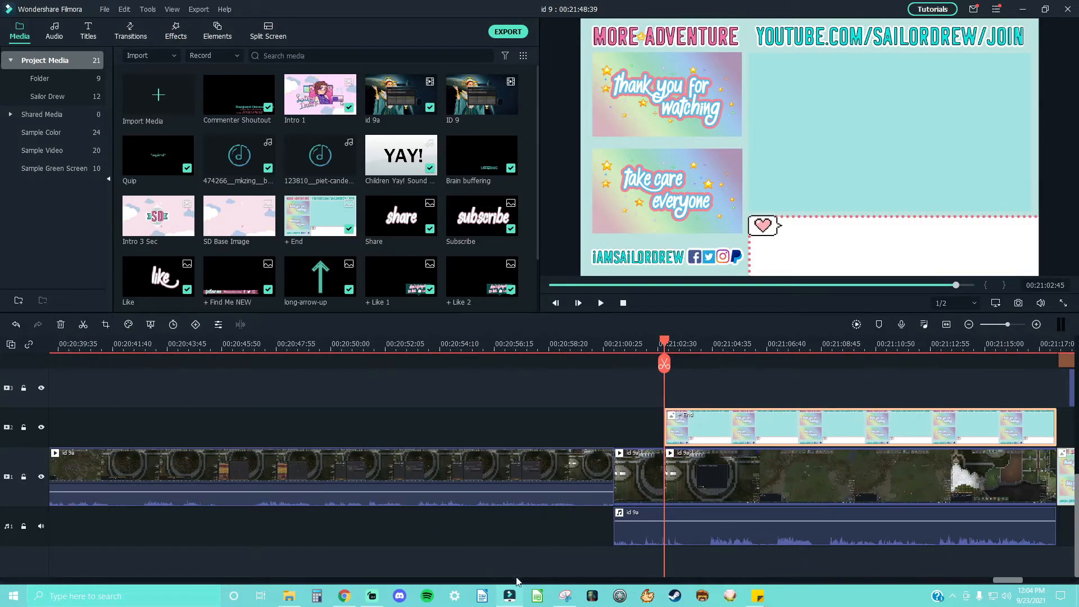
drag(1008, 580, 1018, 579)
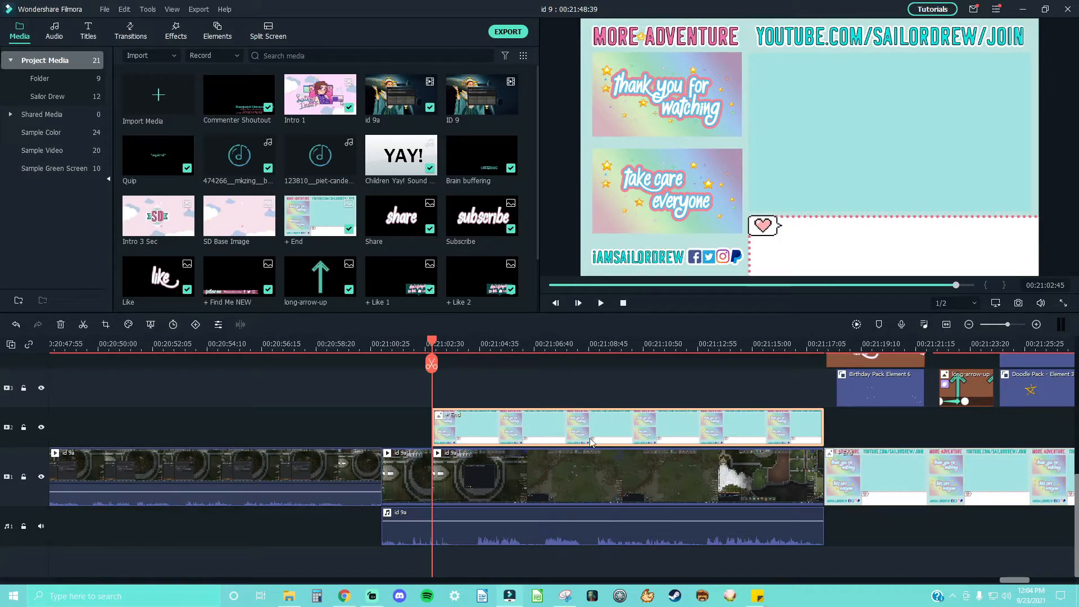
key(Delete)
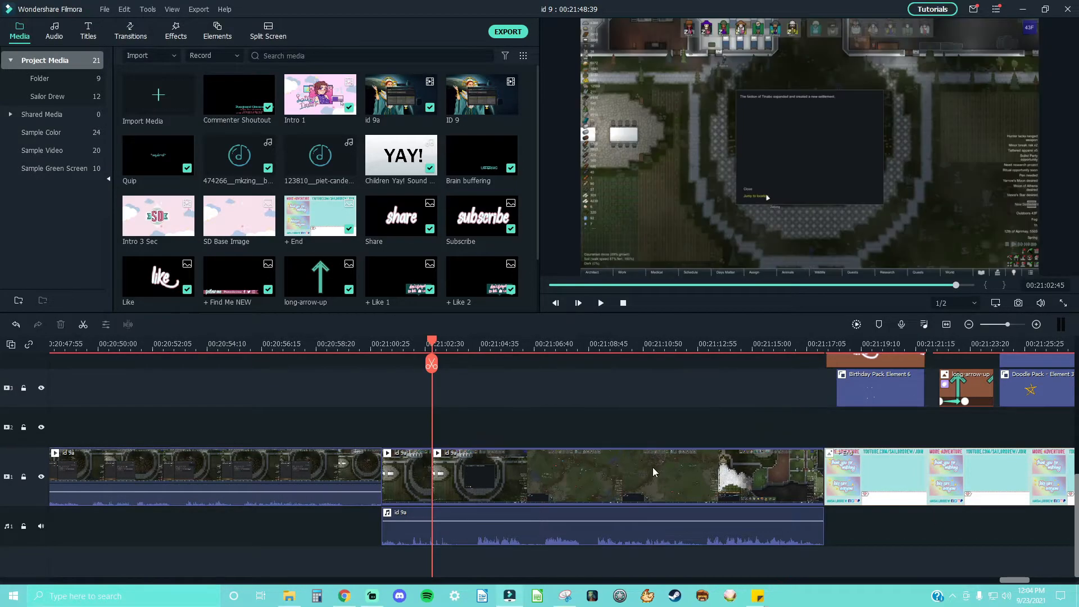
Step: Move the last gameplay piece up to the second video track and scale and position it to fill the end screen's blank video frame
drag(628, 477, 767, 426)
double_click(768, 427)
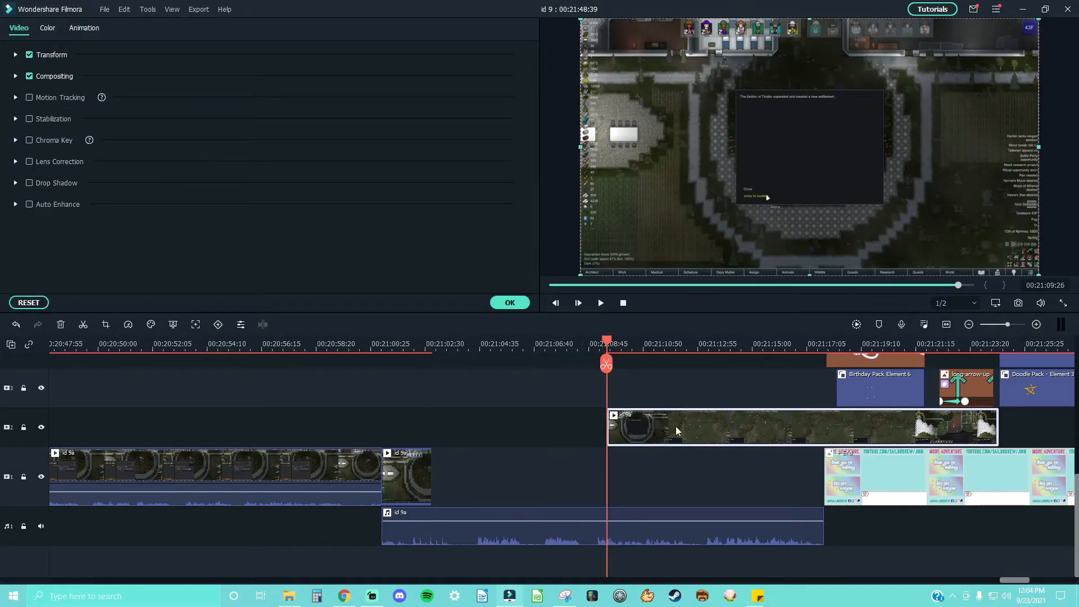
drag(581, 21, 769, 124)
drag(837, 341, 847, 341)
drag(819, 160, 801, 90)
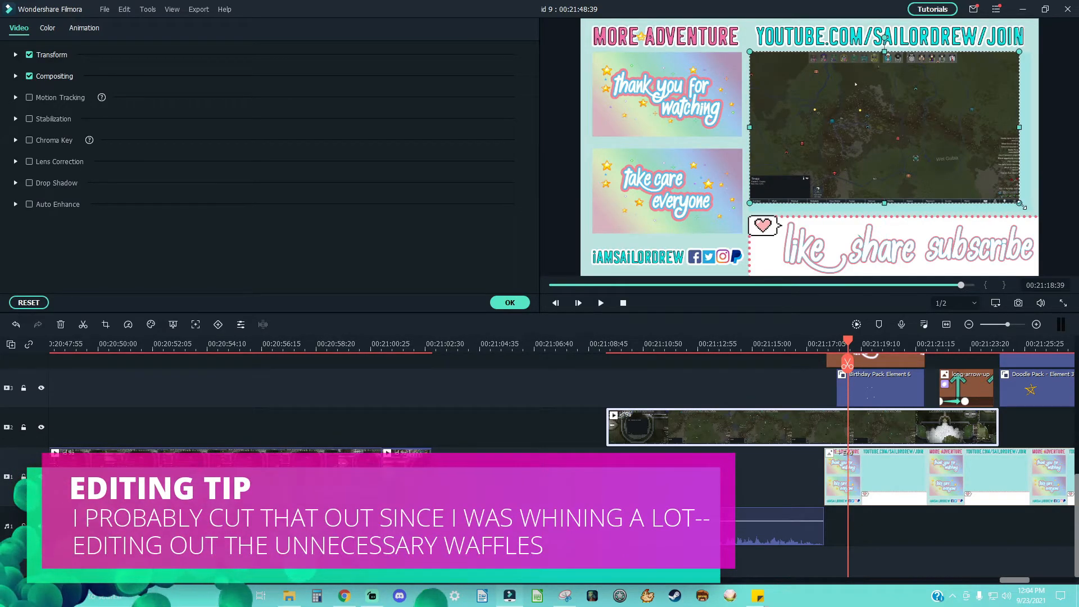
drag(1020, 204, 1027, 212)
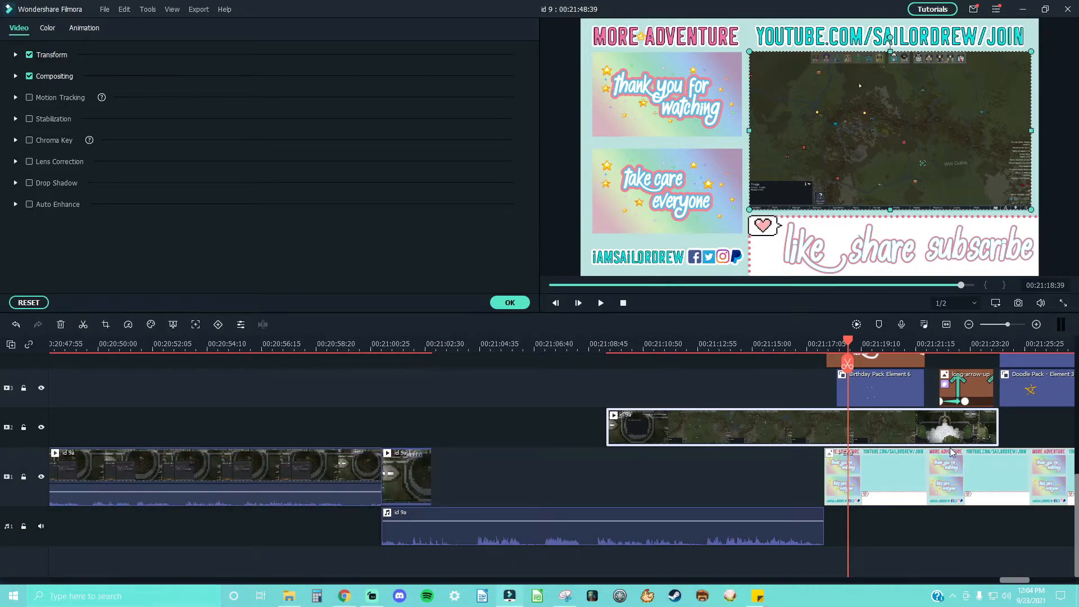
Step: Align the shrunken gameplay with the start of the end screen and close the gap left on the first video track
drag(769, 435, 986, 436)
click(697, 487)
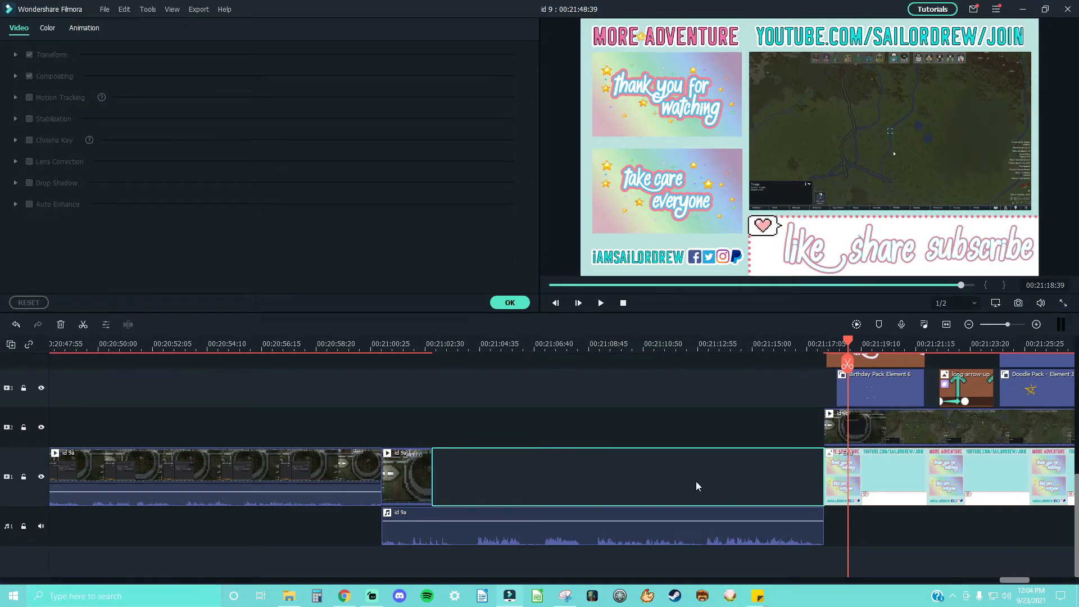
key(Delete)
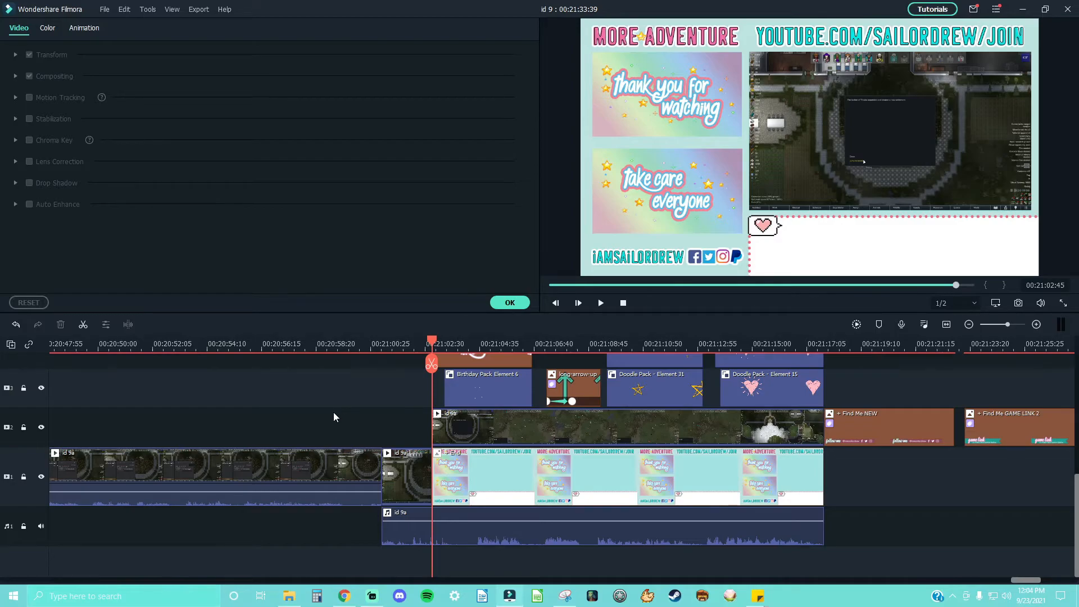
Step: Preview the end screen's opening with the inset gameplay and close the clip properties
drag(433, 345, 473, 346)
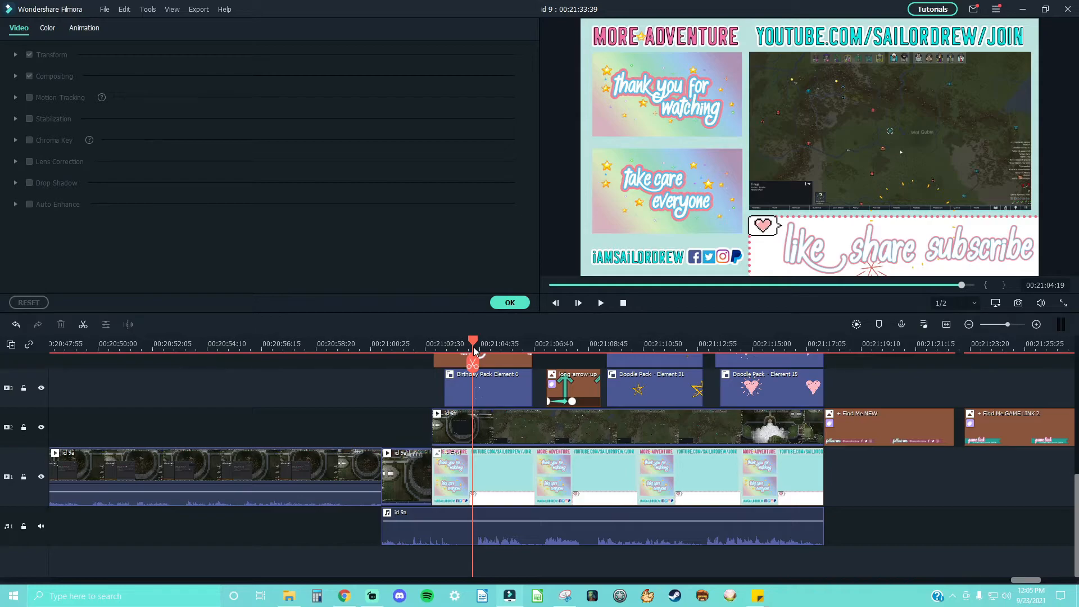
drag(420, 344, 474, 447)
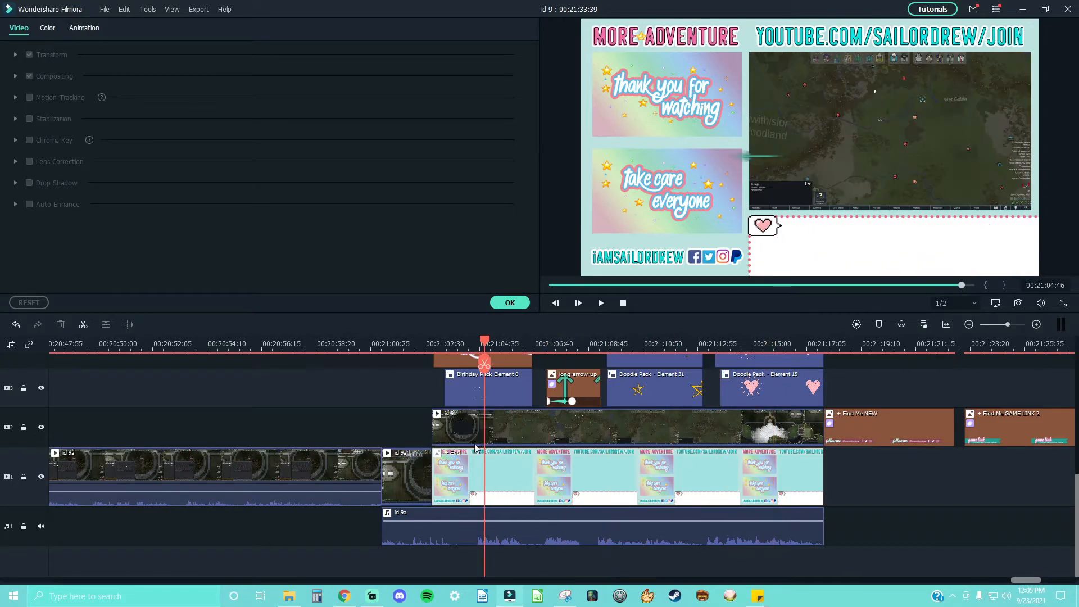
click(509, 303)
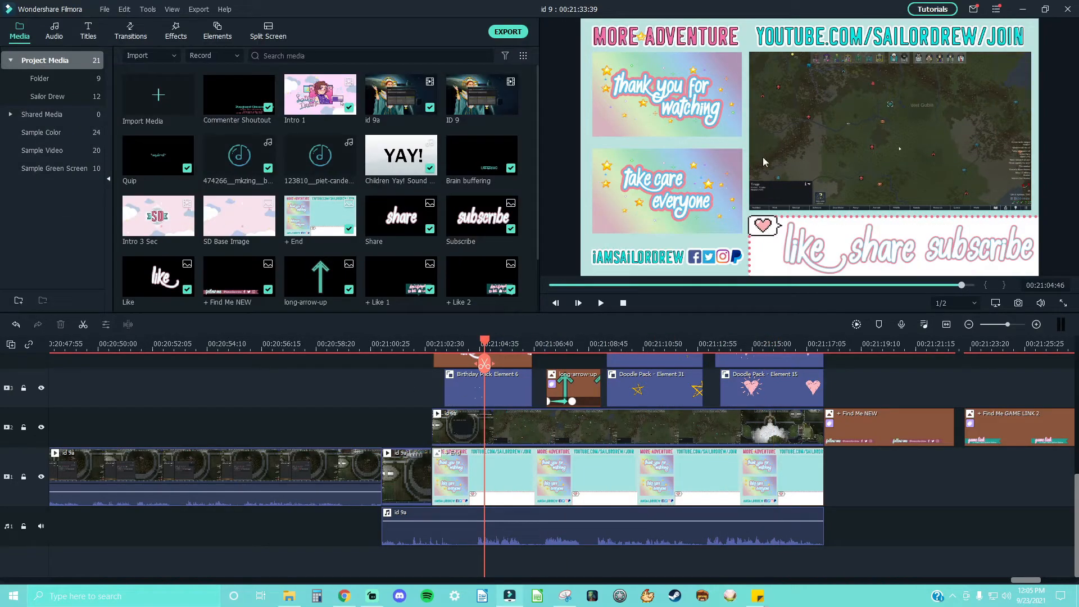
Step: Add a Dissolve transition between the full-screen gameplay and the end screen, and play it back
click(130, 31)
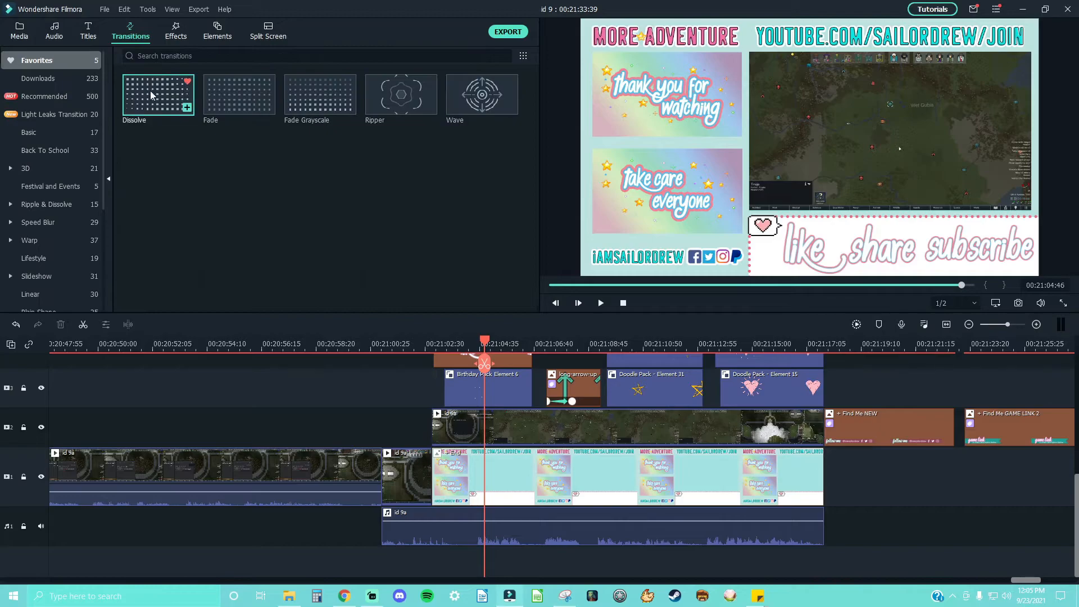
drag(152, 96, 427, 478)
drag(484, 362, 409, 363)
key(space)
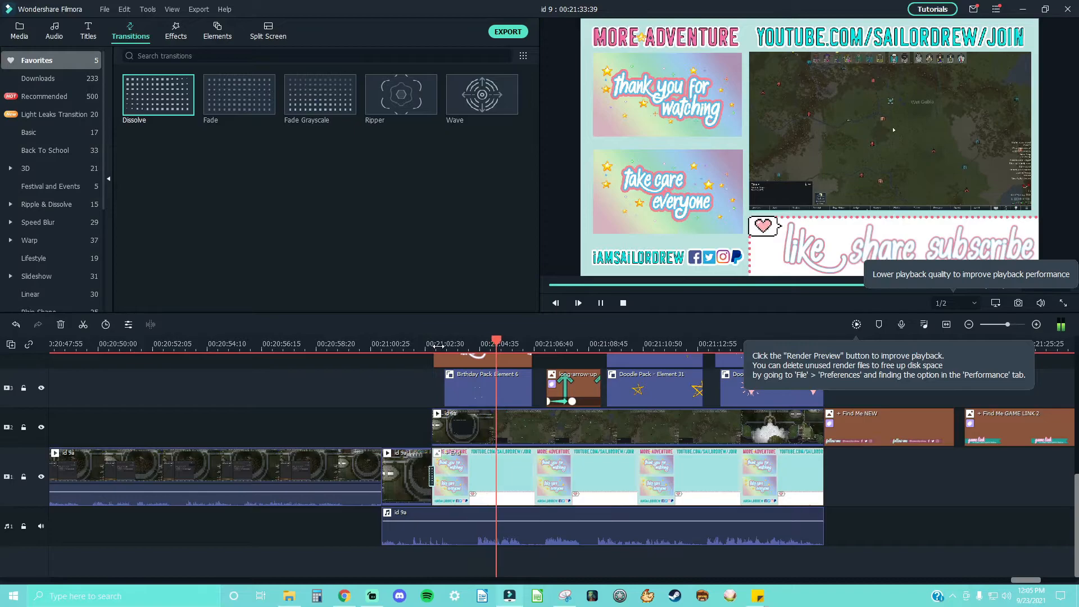
Step: Review the change from gameplay to end screen and scrub on to the Channel Super Stars section
click(421, 345)
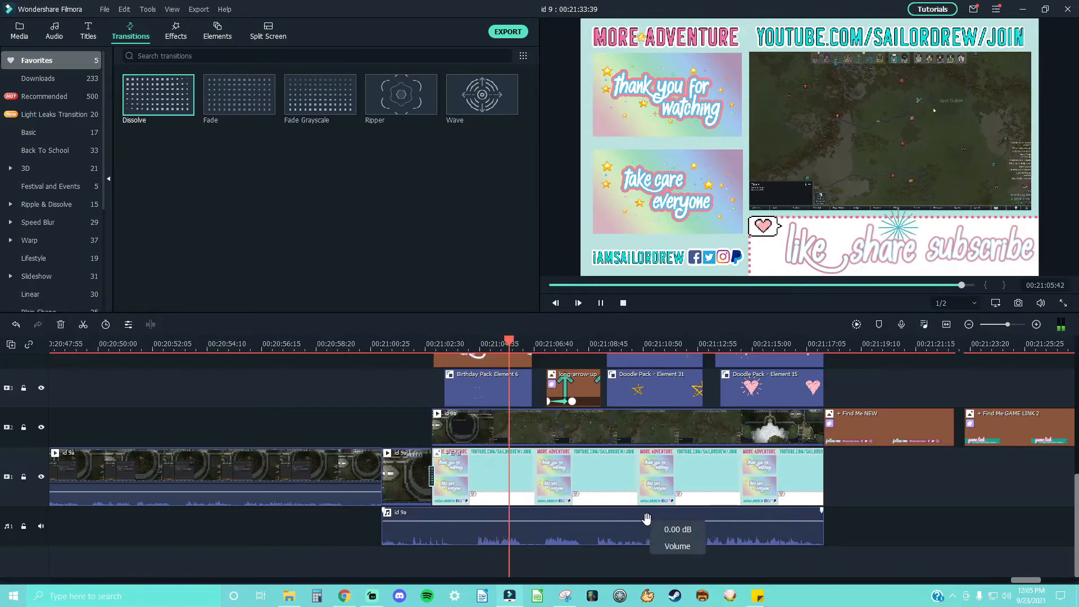
key(space)
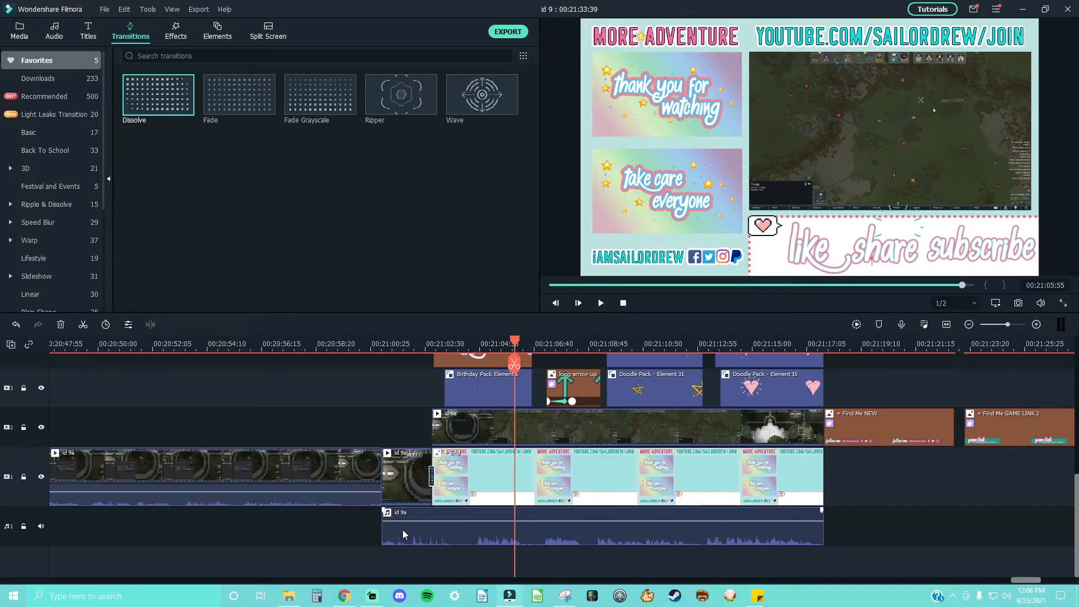
click(430, 349)
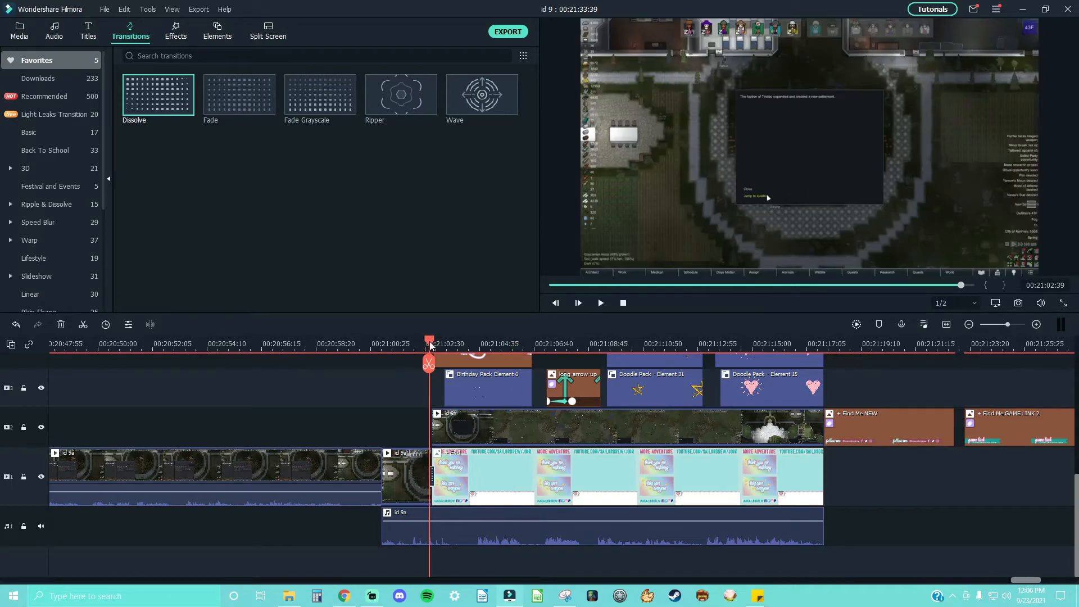
mouse_move(430, 344)
mouse_down()
mouse_move(448, 345)
mouse_move(428, 349)
mouse_up()
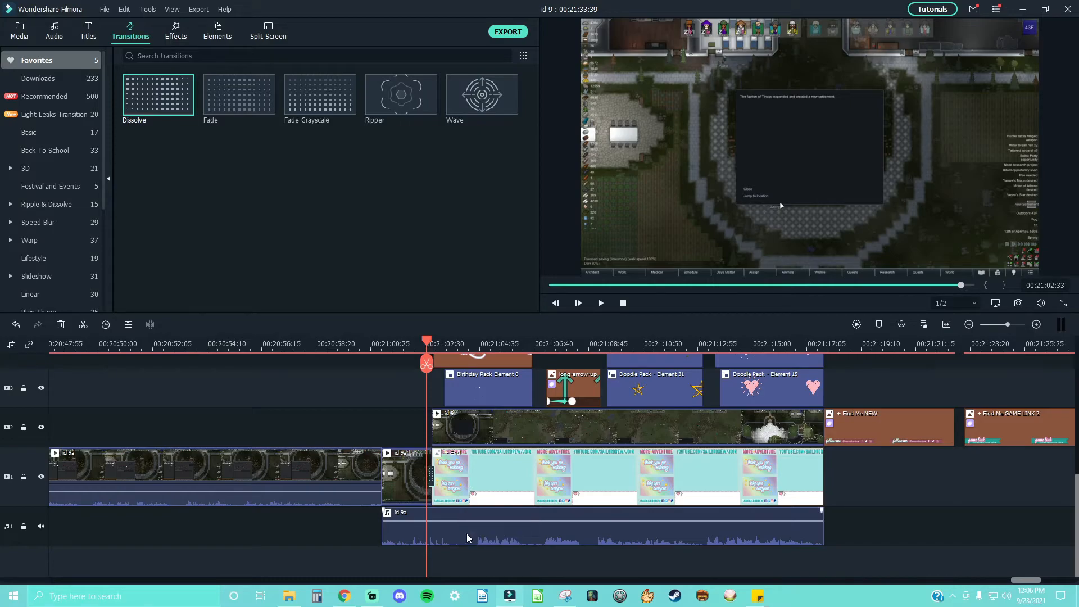
mouse_move(426, 344)
mouse_down()
mouse_move(584, 348)
mouse_move(421, 344)
mouse_move(437, 344)
mouse_up()
click(450, 426)
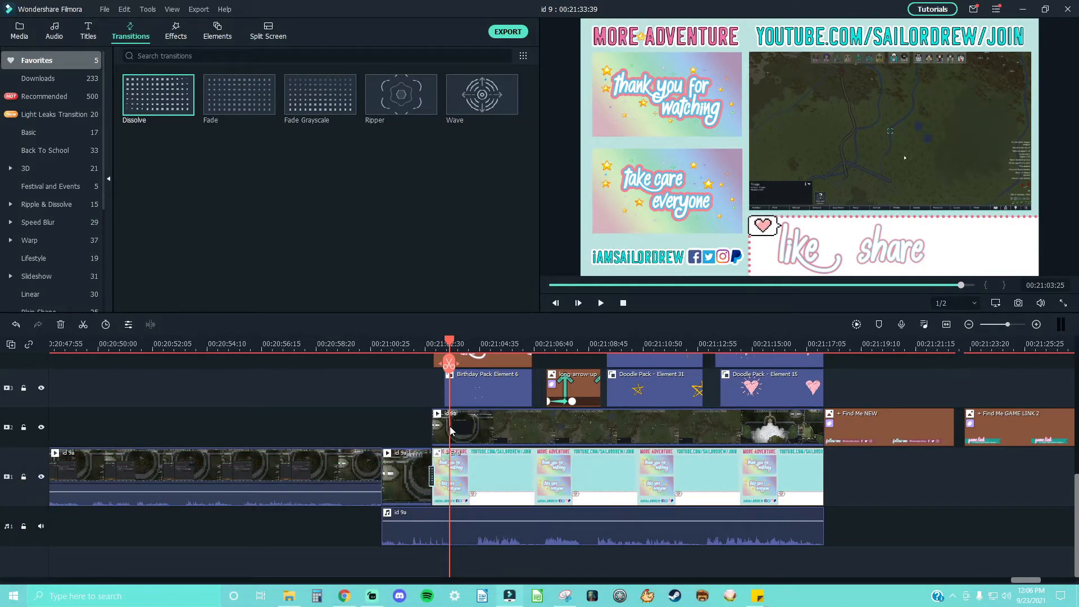
drag(449, 430, 688, 443)
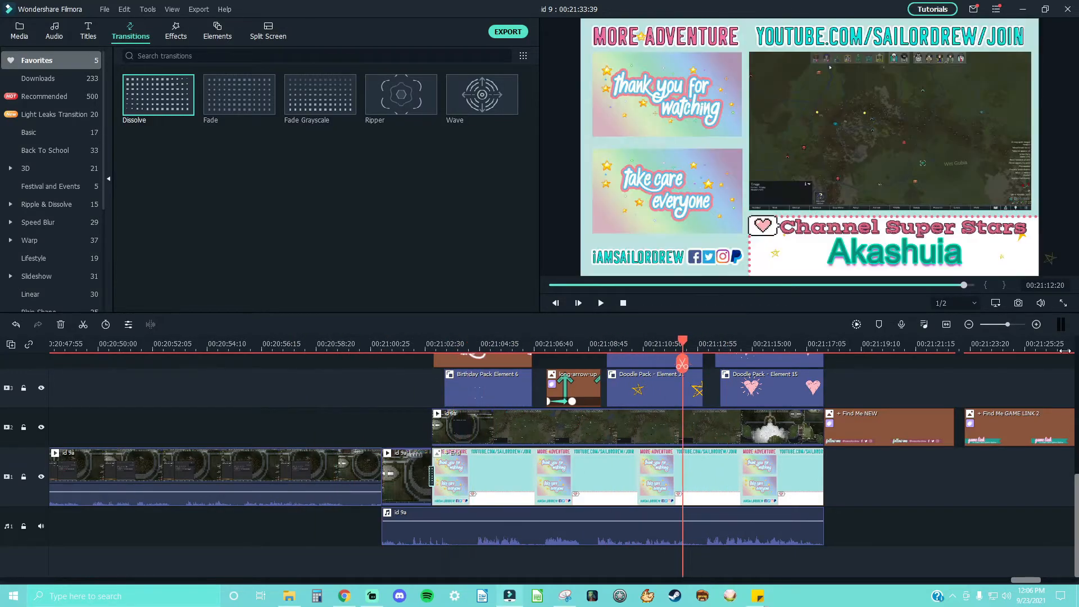
Step: Move the leftover + Find Me NEW and + Find Me GAME LINK 2 clips from after the end screen to near the video's start
drag(1008, 325, 985, 335)
drag(789, 423, 743, 440)
key(Delete)
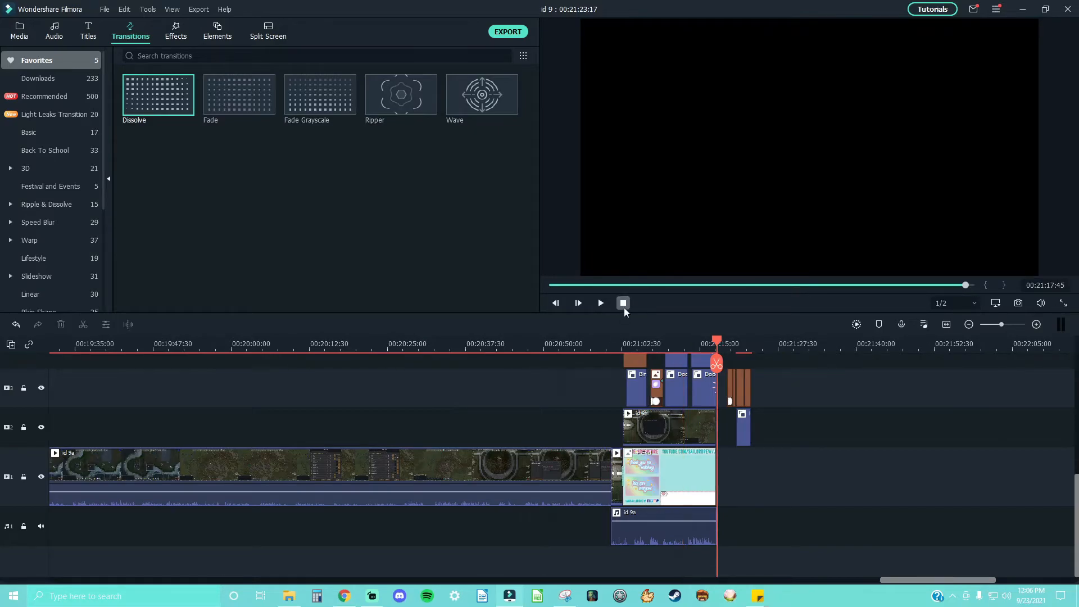
click(623, 303)
drag(248, 342, 230, 347)
key(ctrl+v)
Step: Move the leftover + Like clips and their Birthday Pack element earlier, ending where the detached-audio gameplay piece begins
drag(123, 581, 937, 579)
drag(817, 428, 759, 365)
drag(777, 432, 641, 431)
Step: Examine the last moments of full-screen gameplay between the + Like clips and the Dissolve into the end screen
drag(622, 343, 645, 364)
drag(1001, 325, 1010, 325)
drag(654, 341, 714, 388)
drag(1010, 329, 1010, 329)
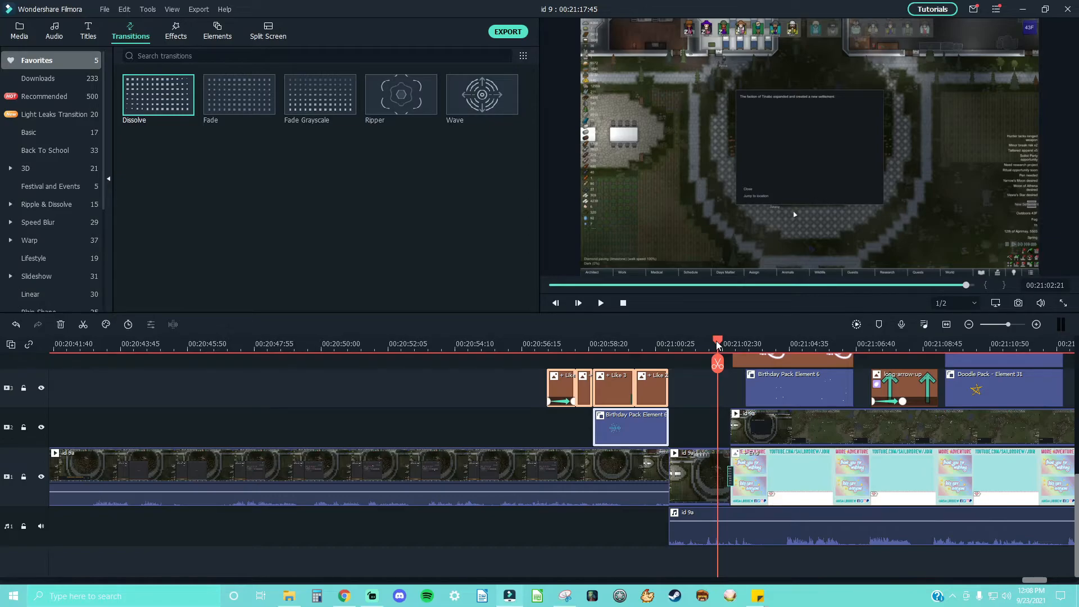
drag(717, 345, 727, 375)
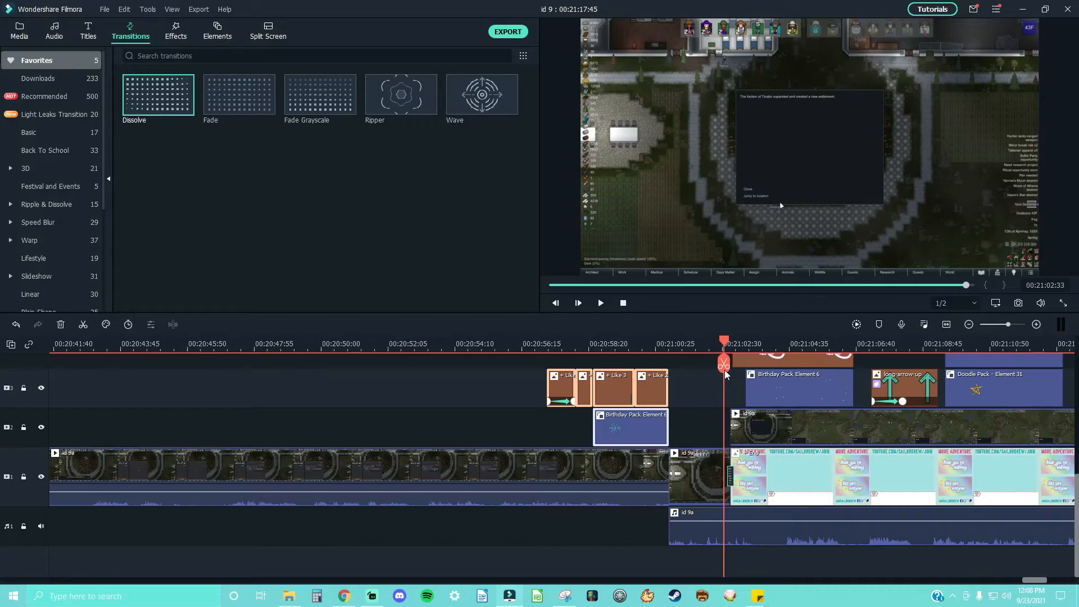
drag(726, 376, 725, 370)
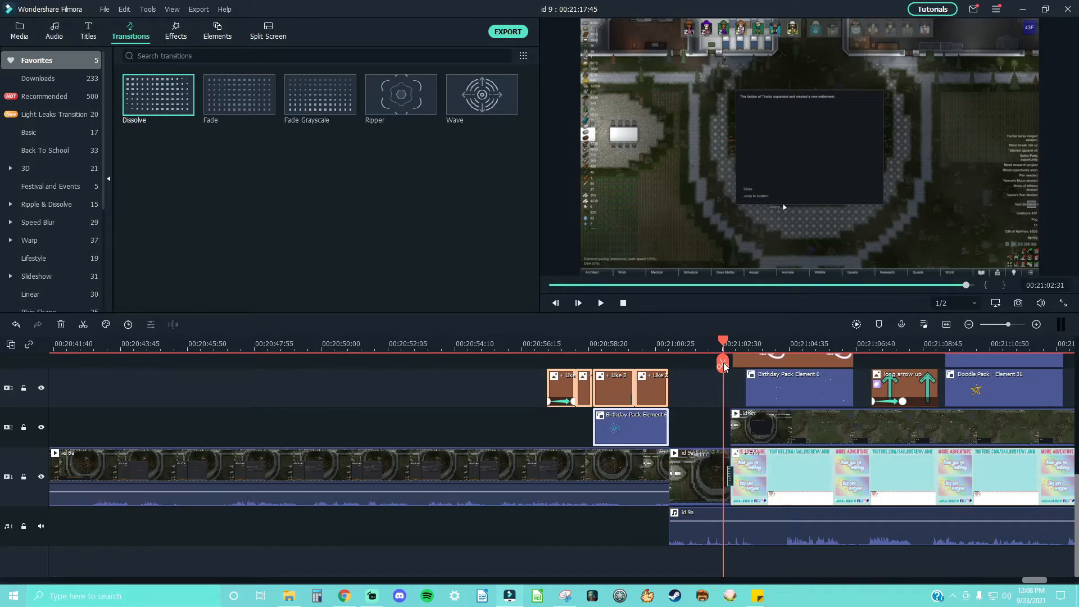
drag(724, 364, 722, 364)
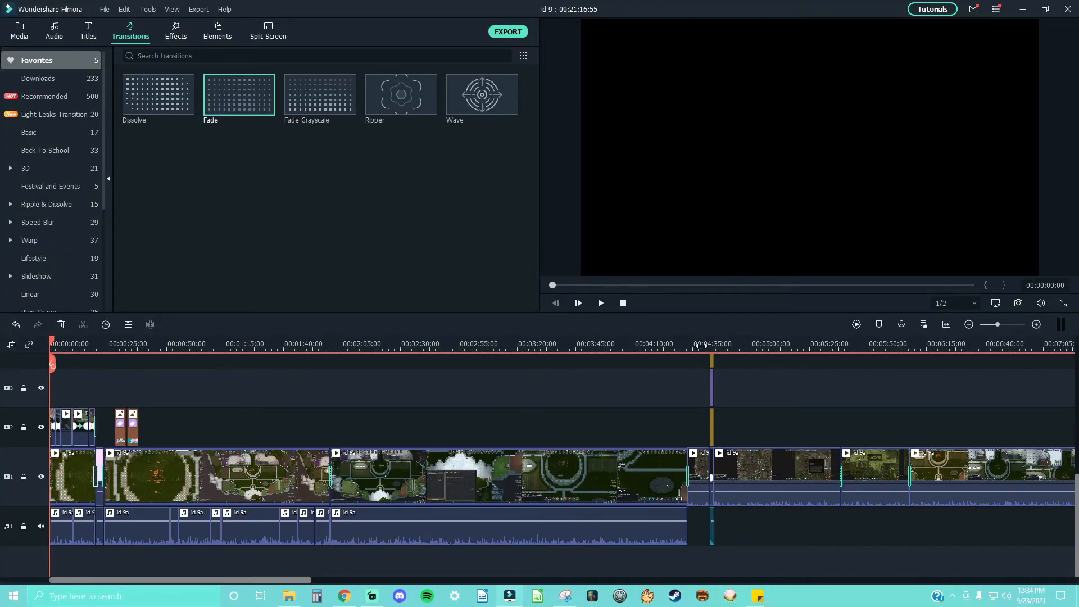
Step: Play the RIP effect at about 00:04:43 and adjust the preview's playback volume
click(709, 344)
key(space)
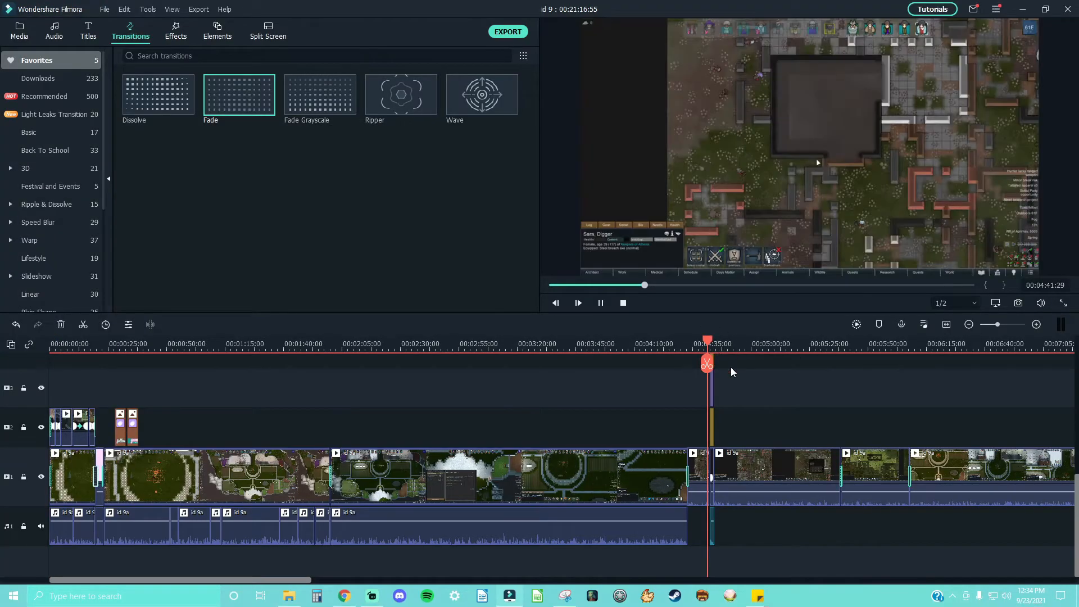
key(space)
click(1040, 304)
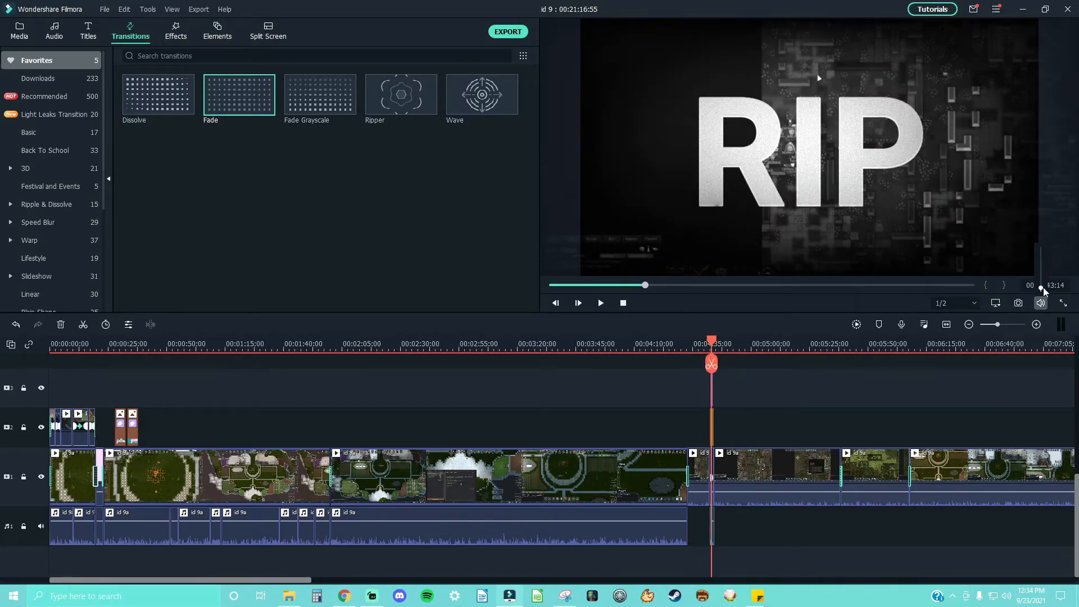
key(space)
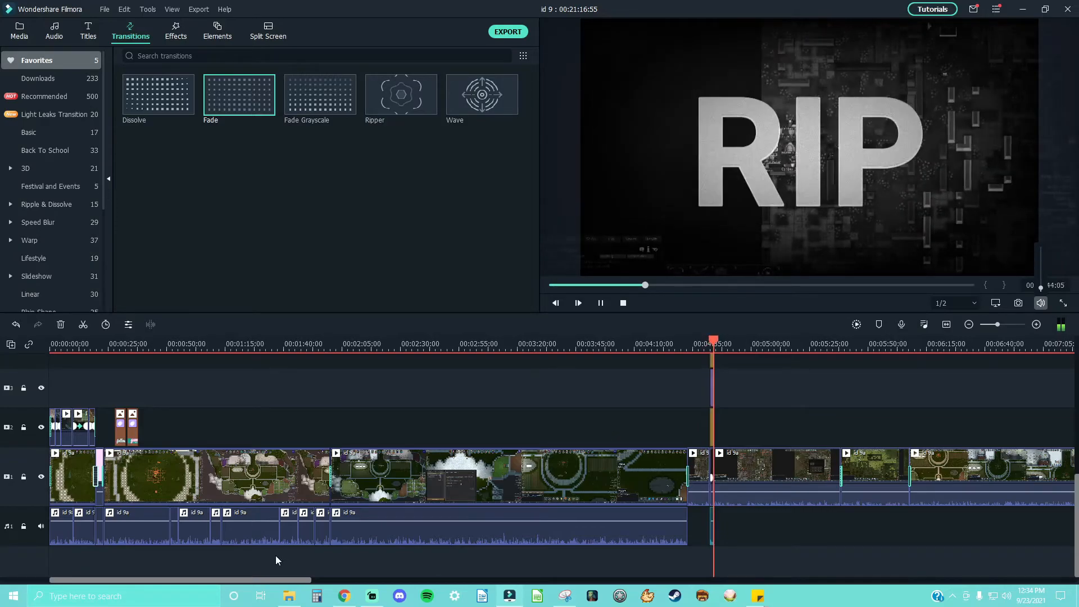
Step: Play back the "surgery noises" title at about 00:07:20 and the confetti effect at about 00:07:40
drag(224, 580, 351, 580)
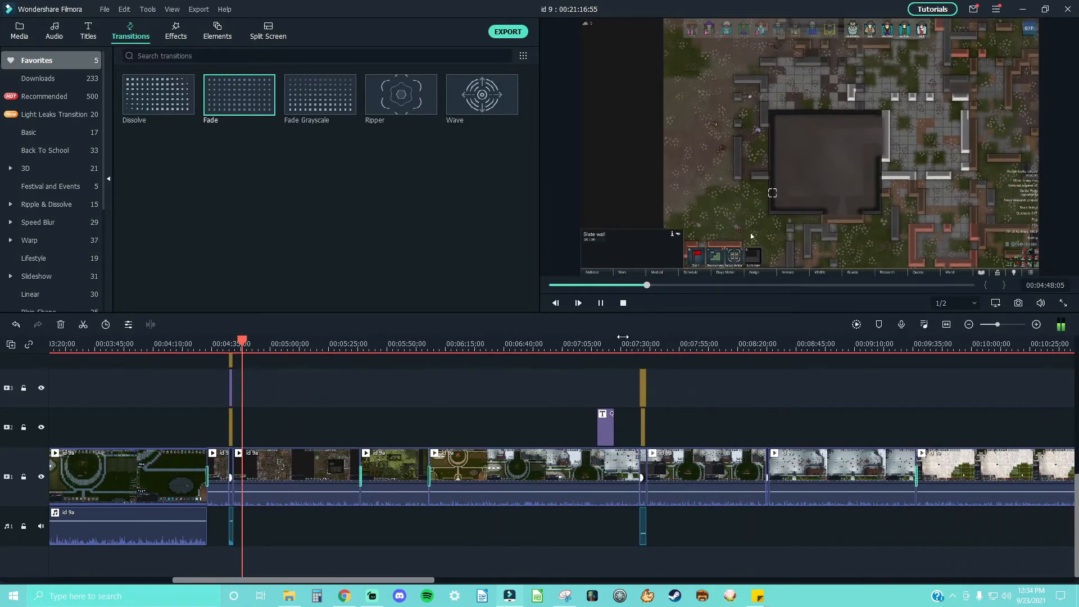
click(588, 345)
click(602, 345)
click(594, 344)
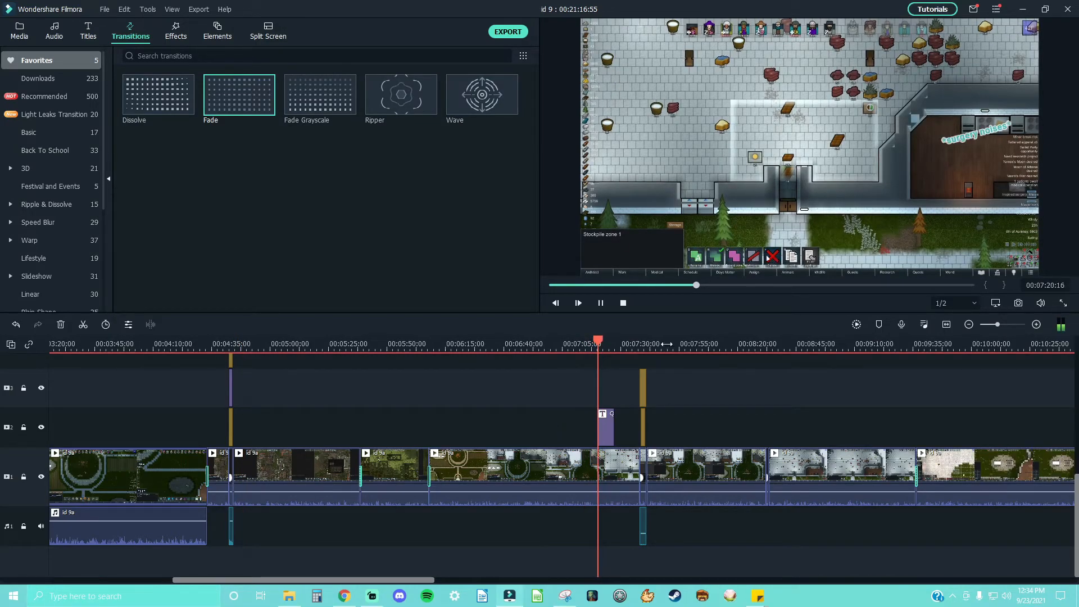
click(636, 344)
click(639, 346)
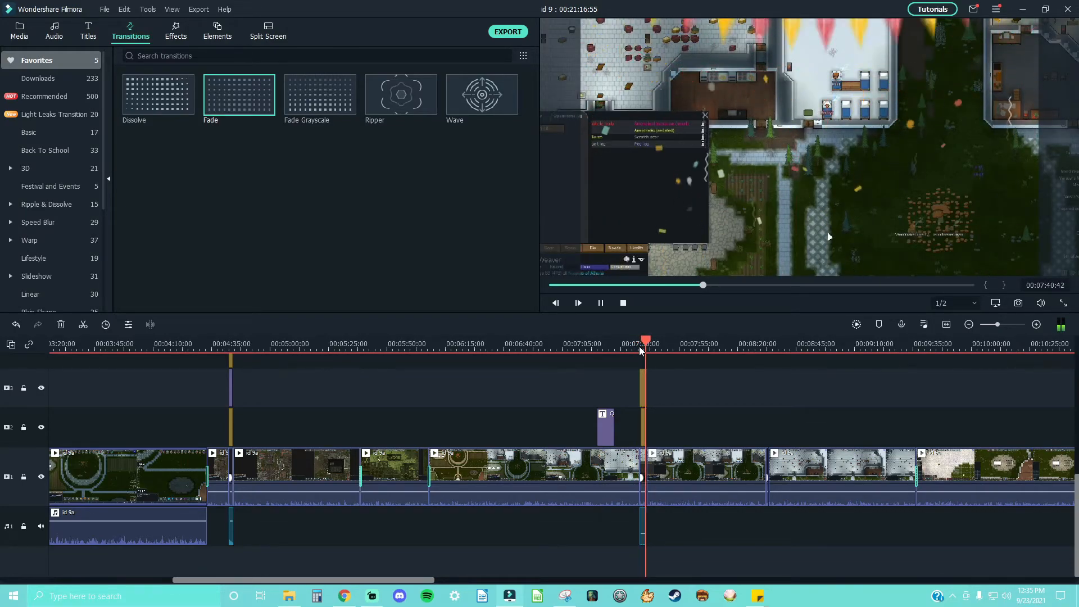
Step: Play back the overlays added at about 00:11:00 and 00:14:56 to check them for mistakes
drag(400, 579, 517, 585)
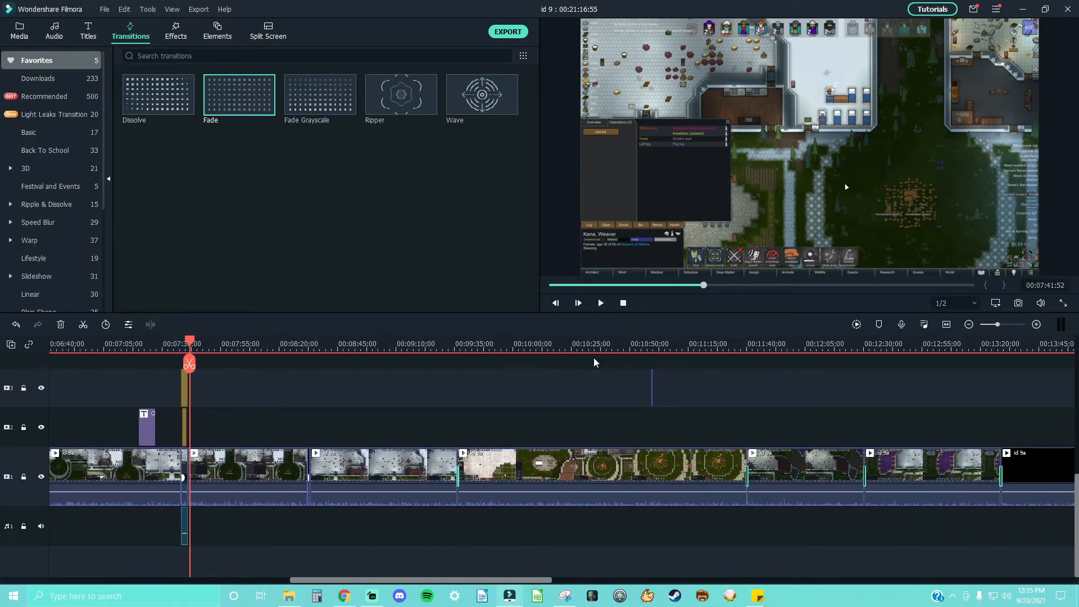
click(647, 345)
key(space)
drag(502, 587, 560, 588)
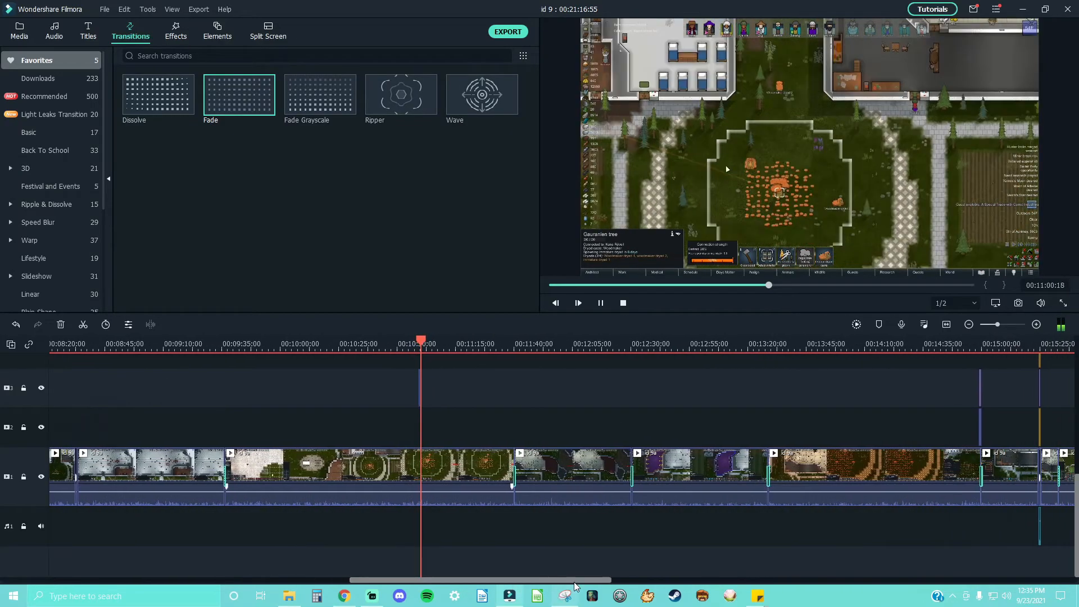
click(976, 345)
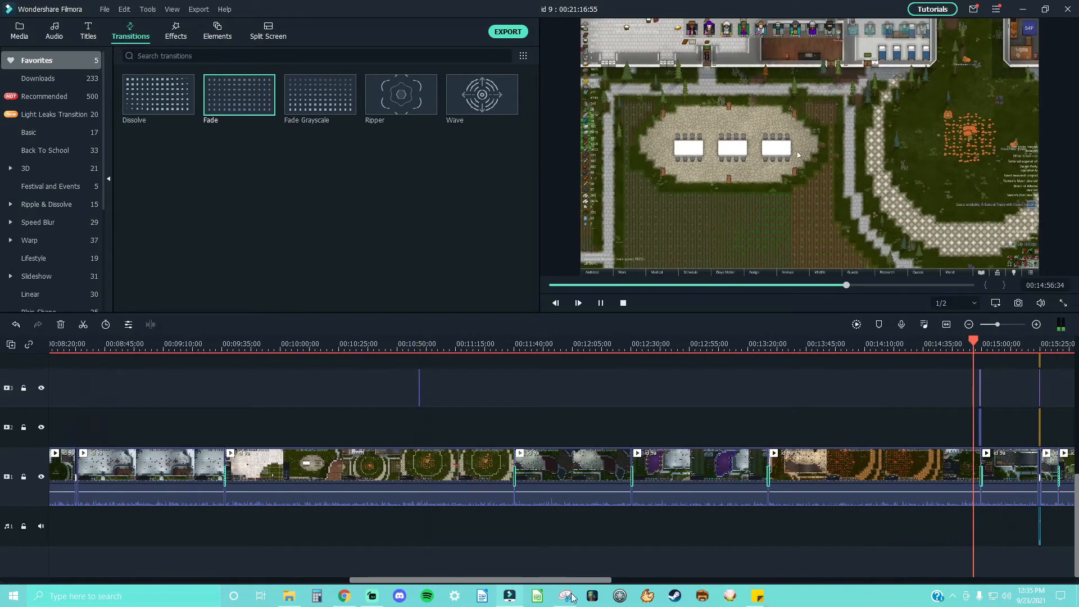
Step: Play back the effects at about 00:15:25 and 00:16:17, stop playback and look over the remaining timeline toward the end screen
drag(539, 584, 601, 585)
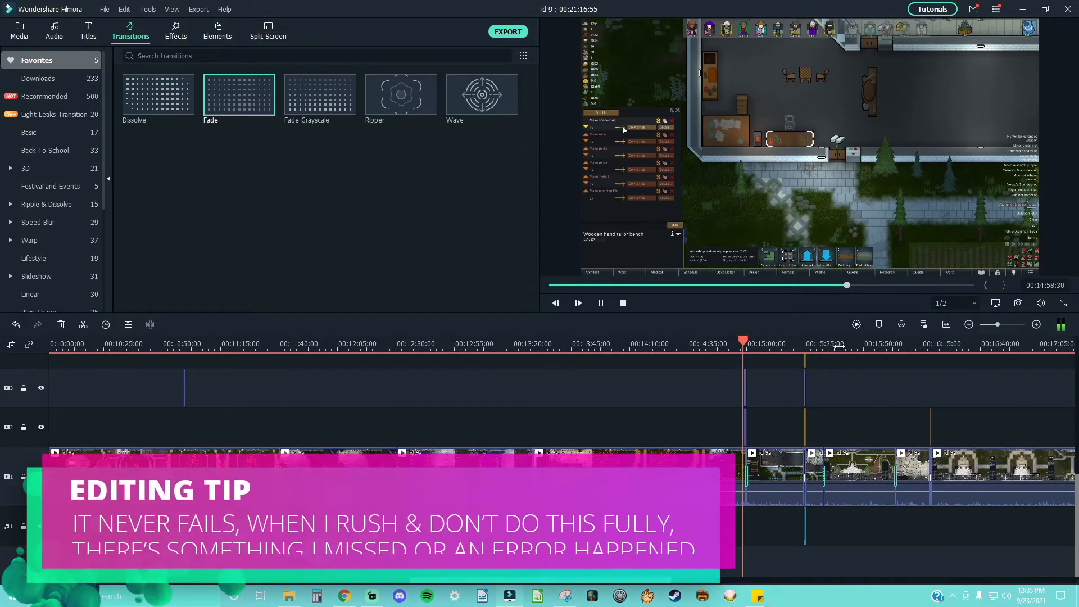
click(805, 344)
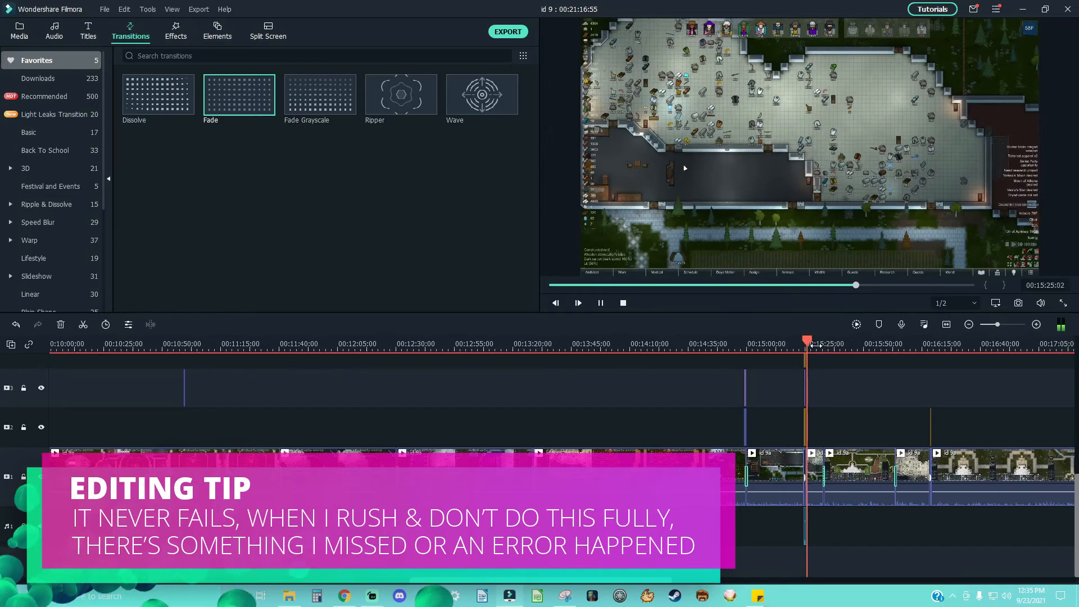
drag(646, 586, 690, 586)
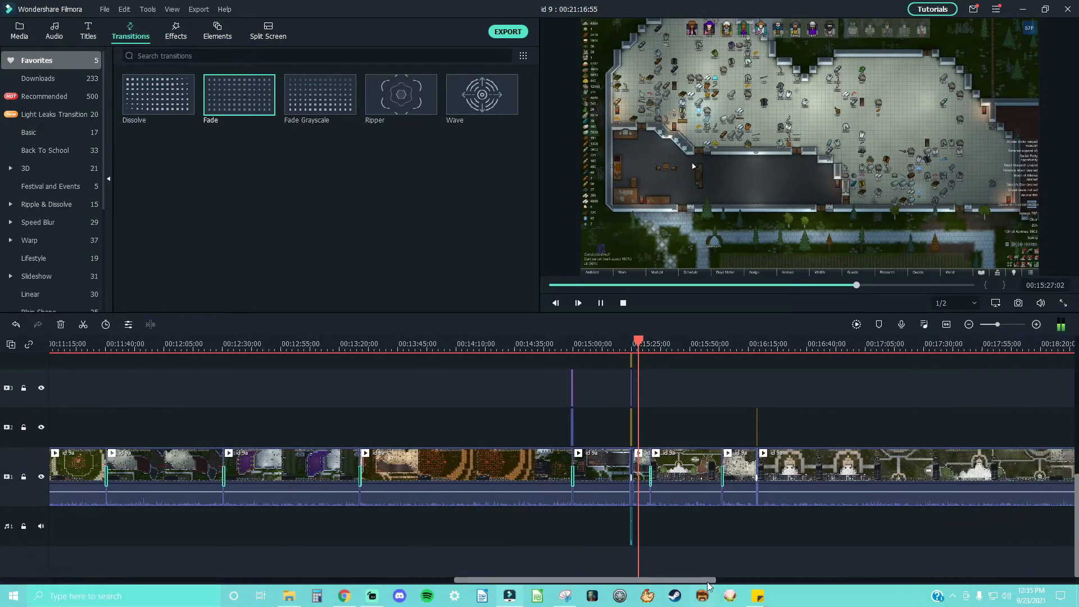
click(754, 348)
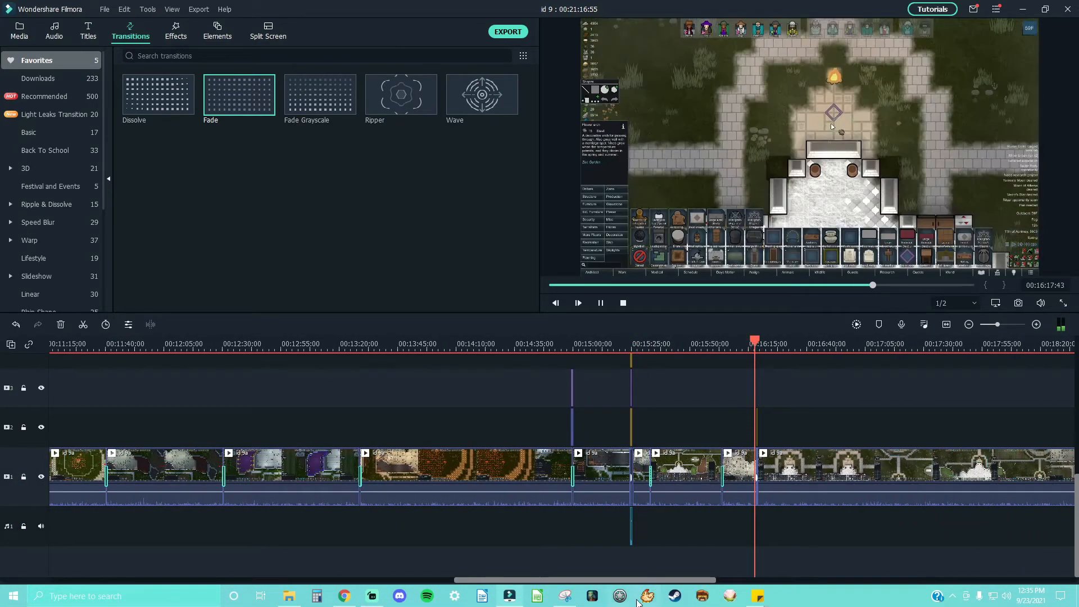
drag(657, 586, 676, 586)
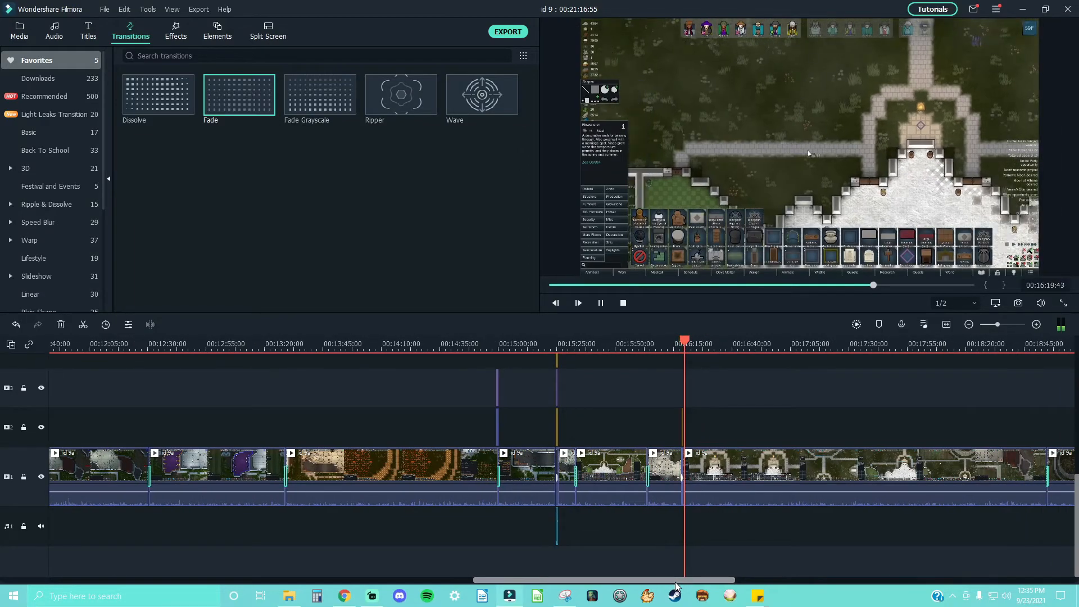
key(space)
drag(676, 586, 796, 586)
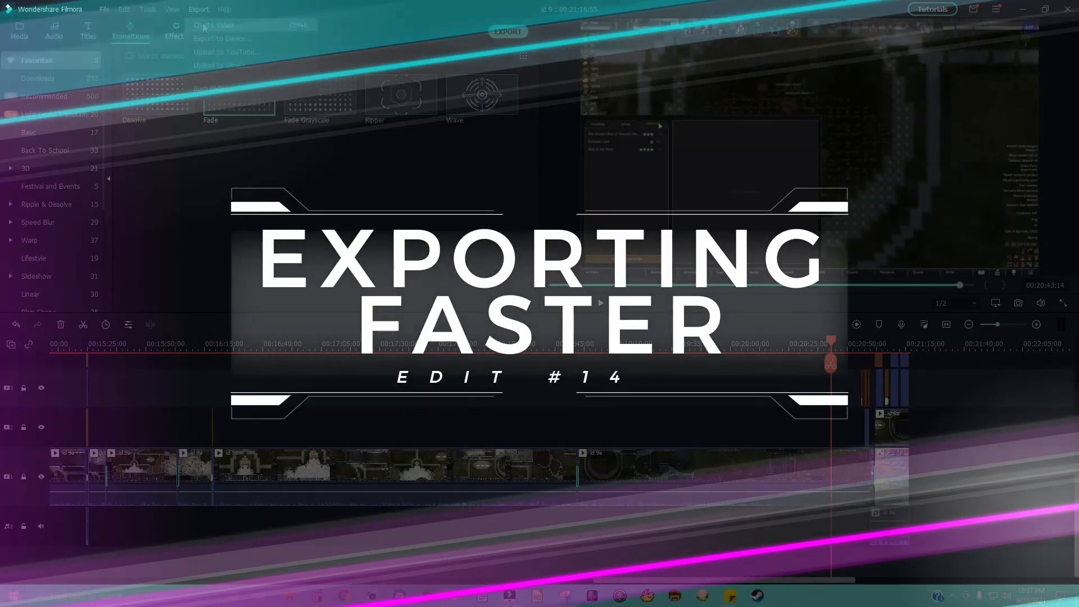
click(214, 25)
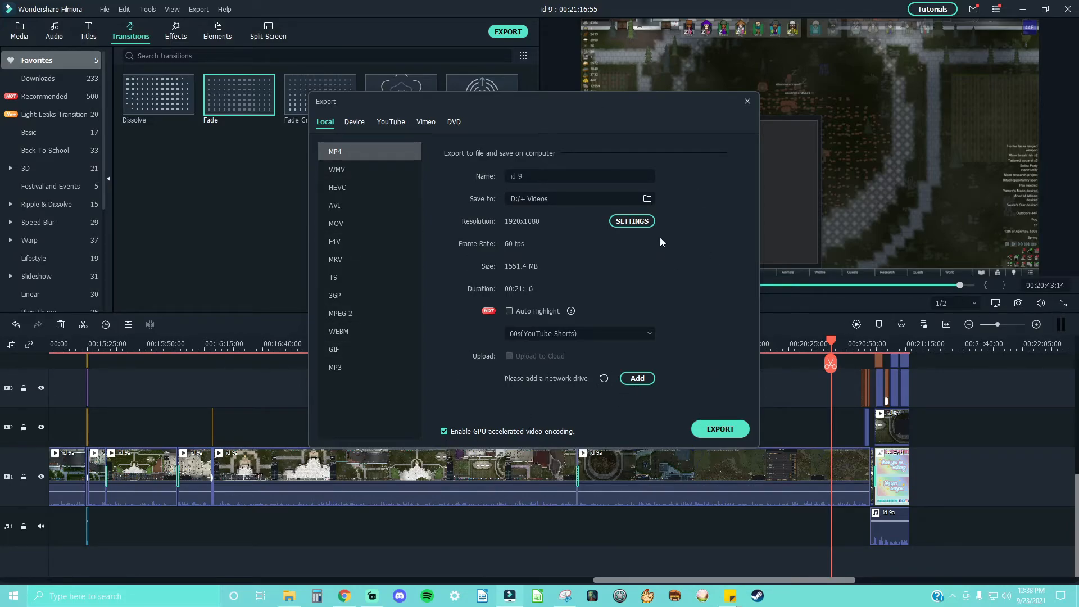
drag(635, 107, 616, 84)
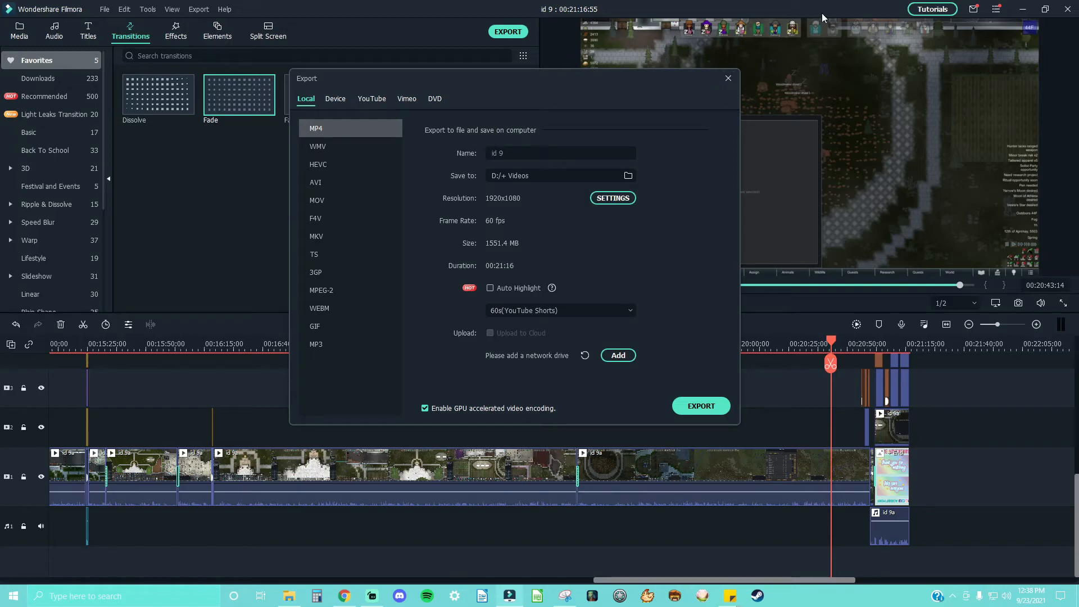
click(728, 80)
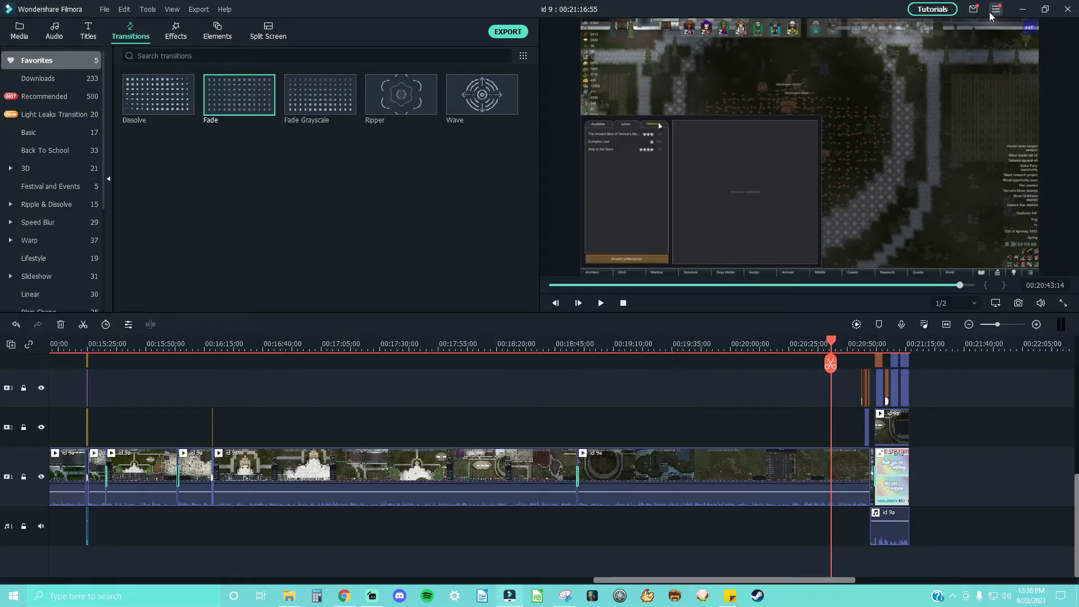
click(974, 9)
click(996, 9)
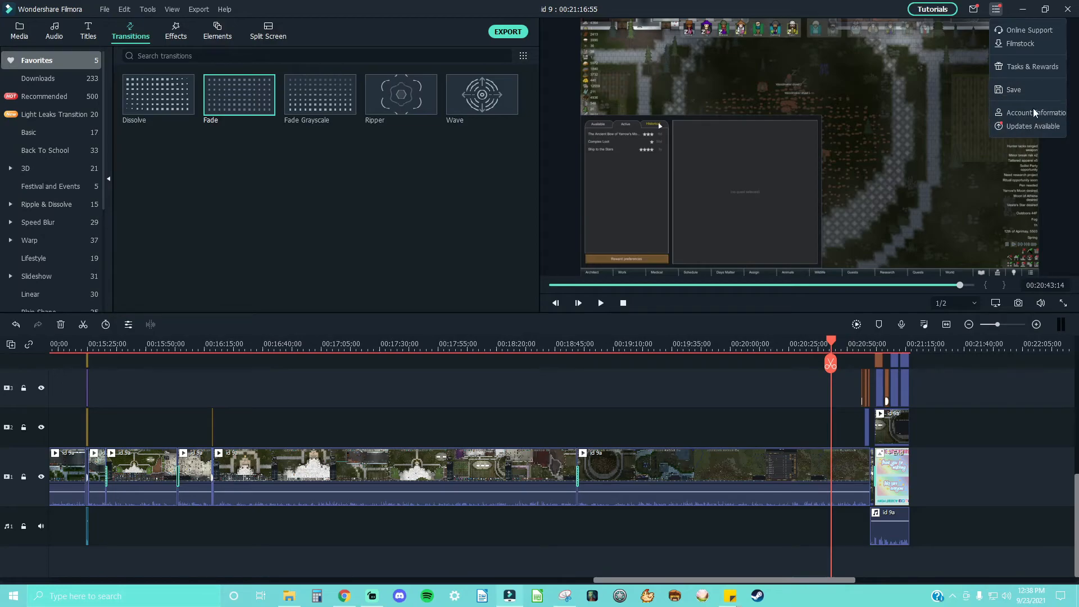
Step: Review the Best-quality encoding settings and export the video as MP4 "id 9" to D:/+ Videos with GPU accelerated encoding enabled
click(200, 10)
click(214, 26)
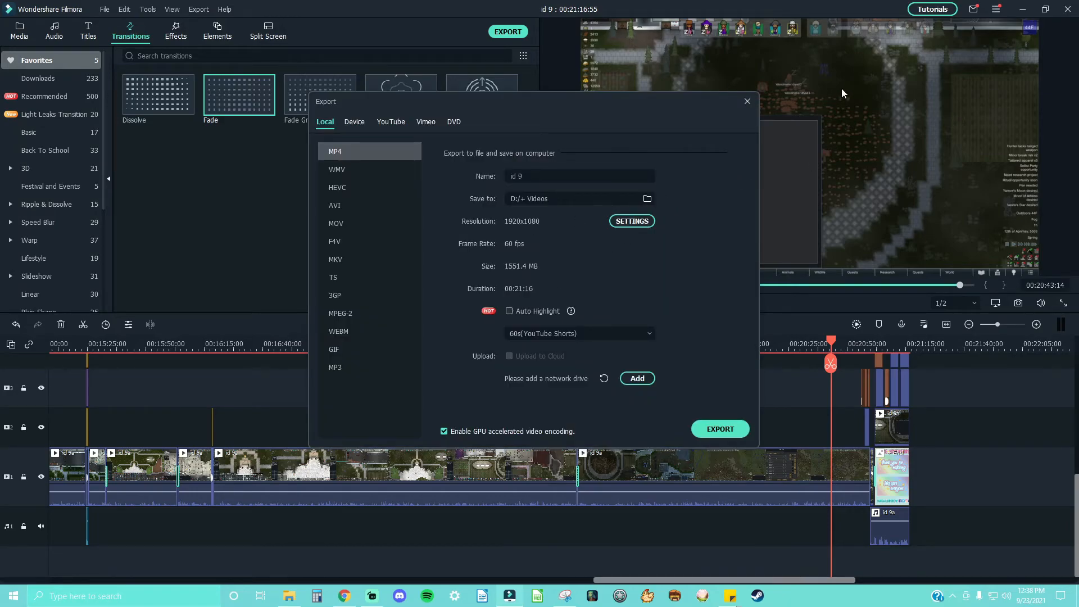
click(639, 223)
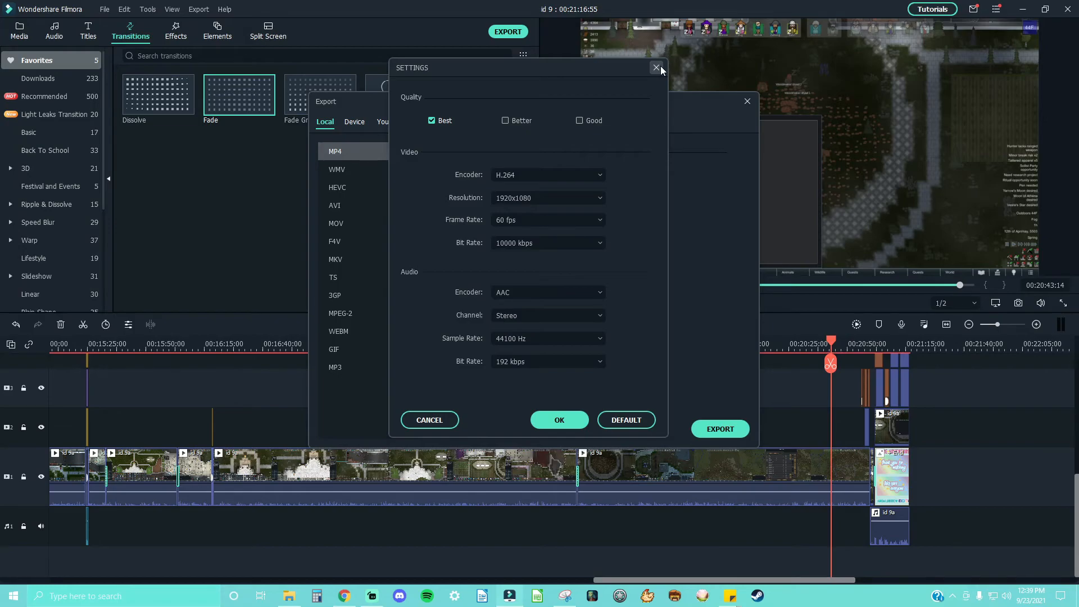
click(660, 68)
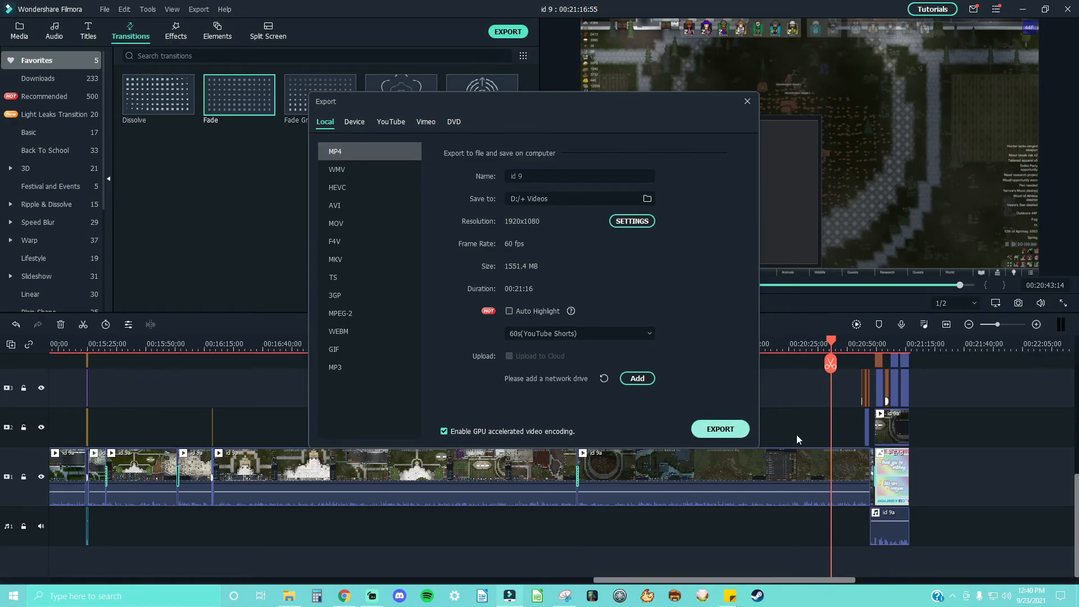
click(712, 430)
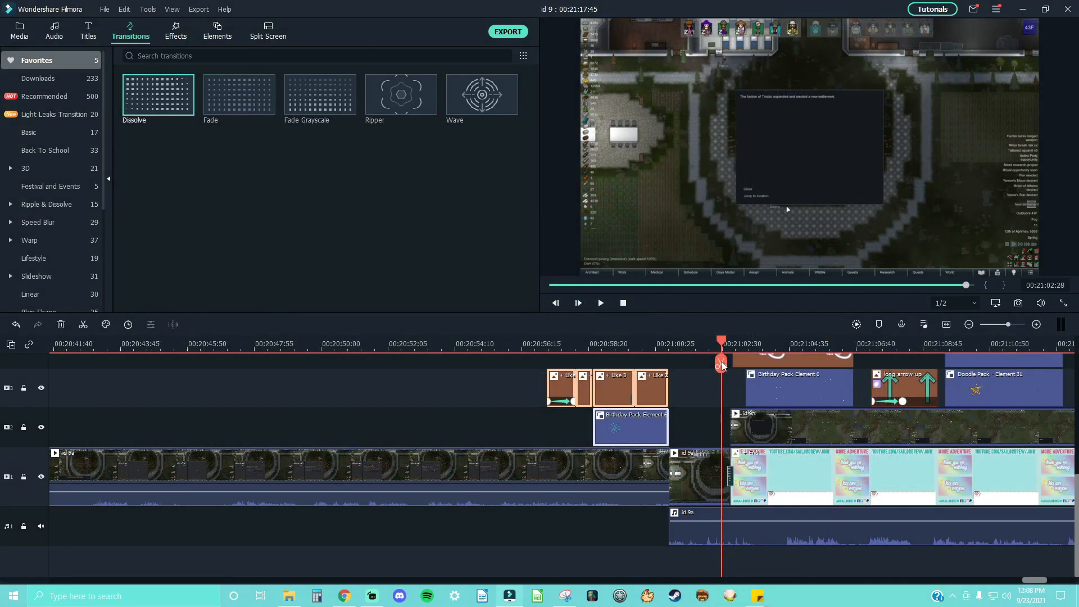
drag(719, 366, 706, 375)
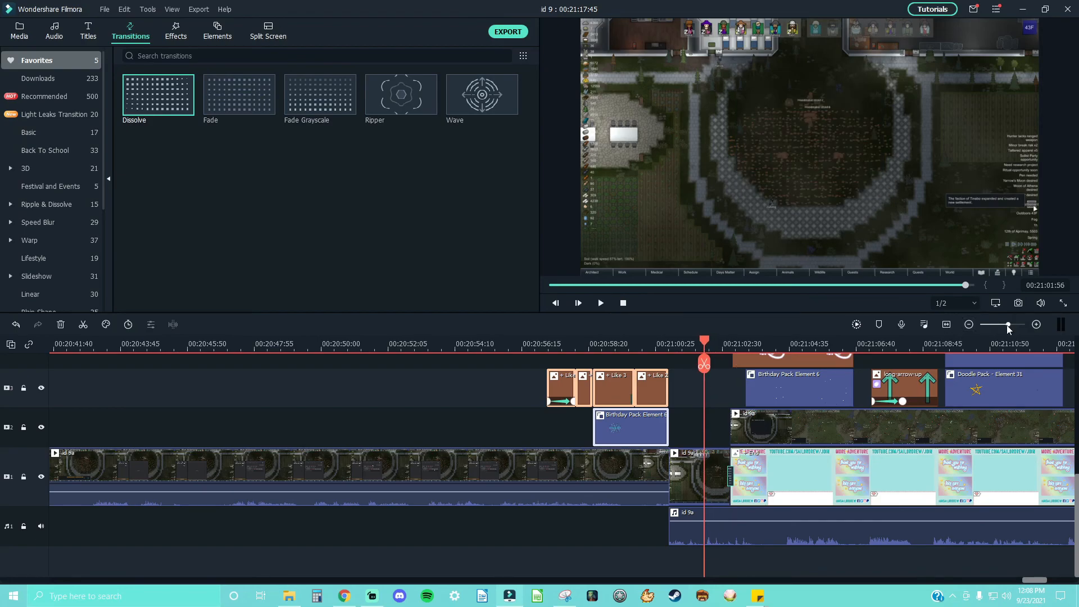
drag(1008, 325, 1003, 324)
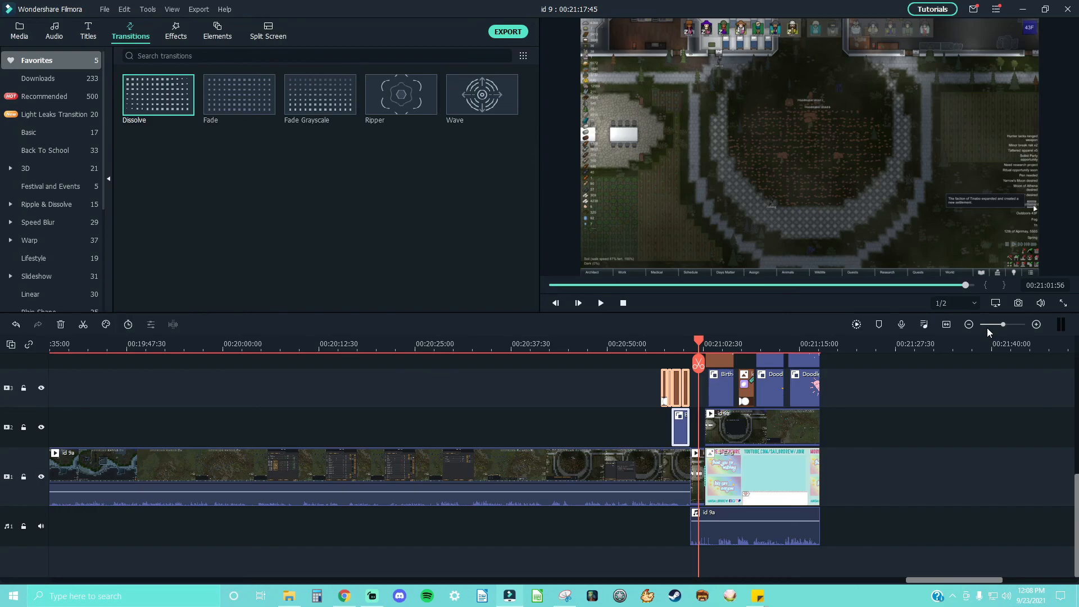